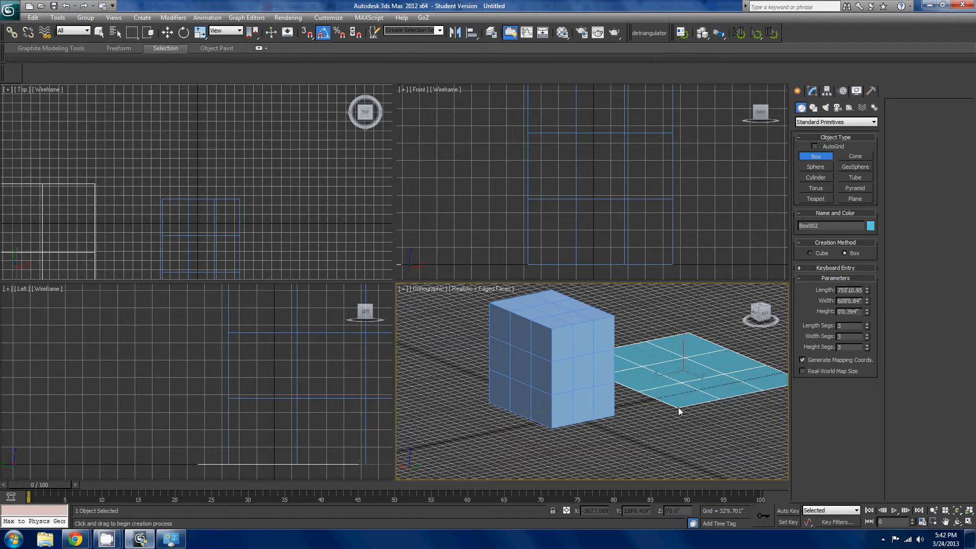
# - Discard the flat second box being created, leave box creation and switch to the Move tool with the first box selected
pyautogui.rightClick(691, 357)
pyautogui.rightClick(691, 396)
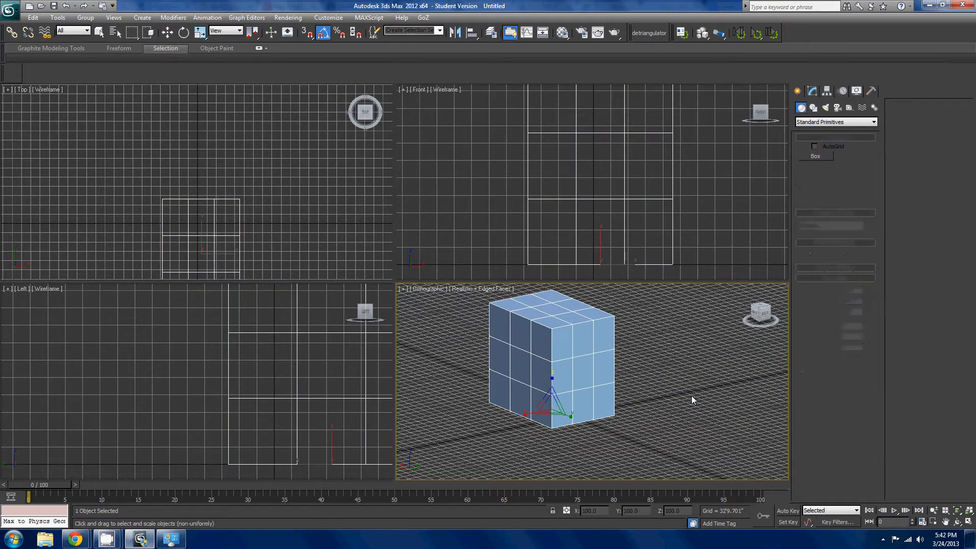
pyautogui.press('w')
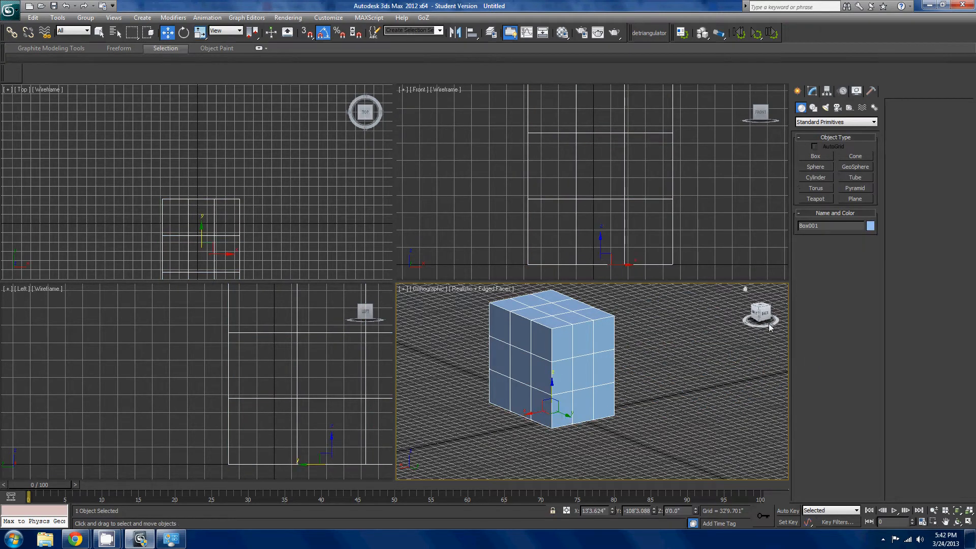
# - Examine the first box from different angles and distances in the orthographic view, undoing any accidental change
pyautogui.moveTo(652, 375)
pyautogui.mouseDown(button='middle')
pyautogui.moveTo(620, 414)
pyautogui.moveTo(627, 368)
pyautogui.moveTo(661, 369)
pyautogui.moveTo(664, 317)
pyautogui.moveTo(674, 367)
pyautogui.moveTo(688, 352)
pyautogui.moveTo(631, 398)
pyautogui.moveTo(620, 337)
pyautogui.moveTo(701, 319)
pyautogui.moveTo(521, 406)
pyautogui.moveTo(652, 386)
pyautogui.mouseUp(button='middle')
pyautogui.scroll(3, 641, 374)
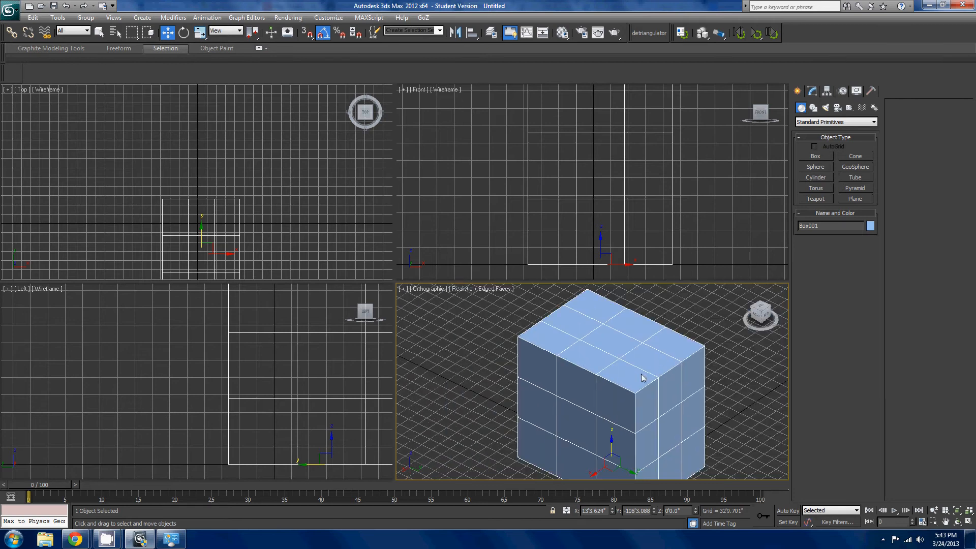
pyautogui.scroll(-3, 641, 377)
pyautogui.scroll(3, 641, 377)
pyautogui.scroll(-3, 642, 377)
pyautogui.scroll(3, 642, 378)
pyautogui.moveTo(619, 456); pyautogui.dragTo(618, 391)
pyautogui.hotkey('ctrl', 'z')
pyautogui.moveTo(623, 380); pyautogui.dragTo(609, 364, button='middle')
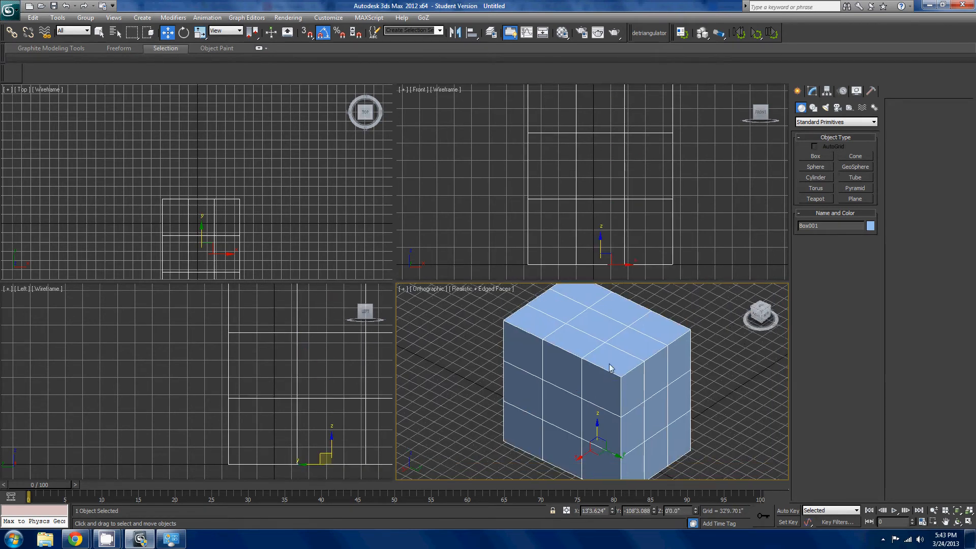
pyautogui.scroll(-3, 601, 382)
# - Move the box freely with the Move tool to about X 190', Y 147', Z 339'
pyautogui.press('q')
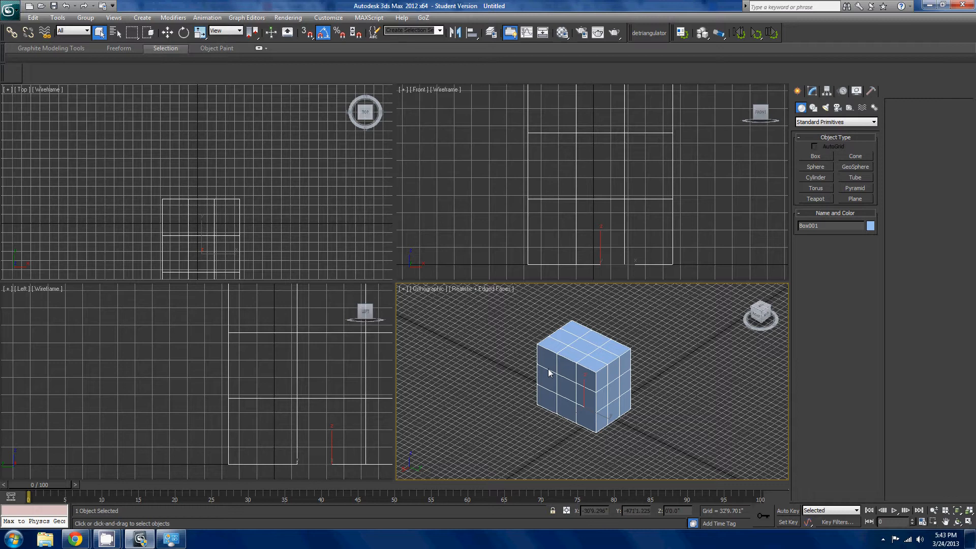
pyautogui.press('w')
pyautogui.moveTo(582, 424); pyautogui.dragTo(511, 364)
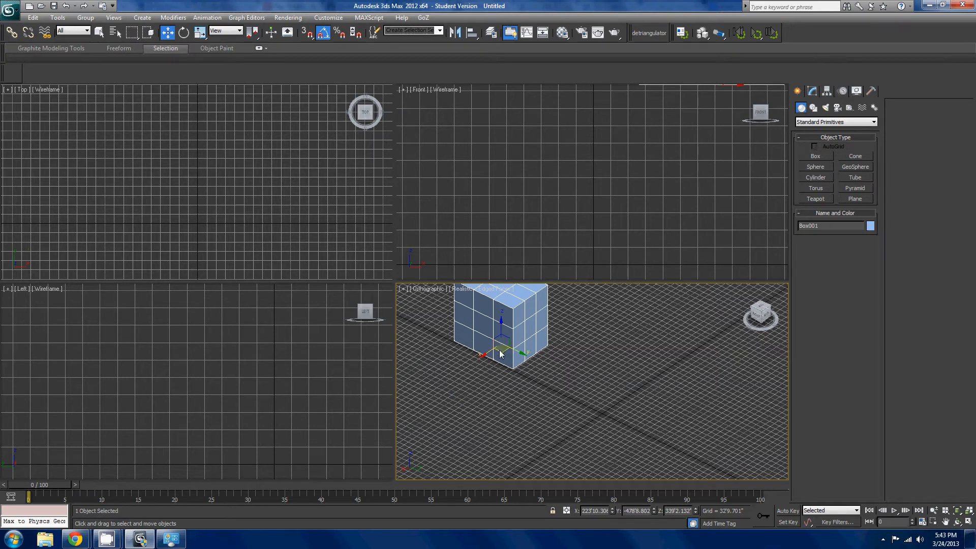
pyautogui.moveTo(500, 354); pyautogui.dragTo(600, 414)
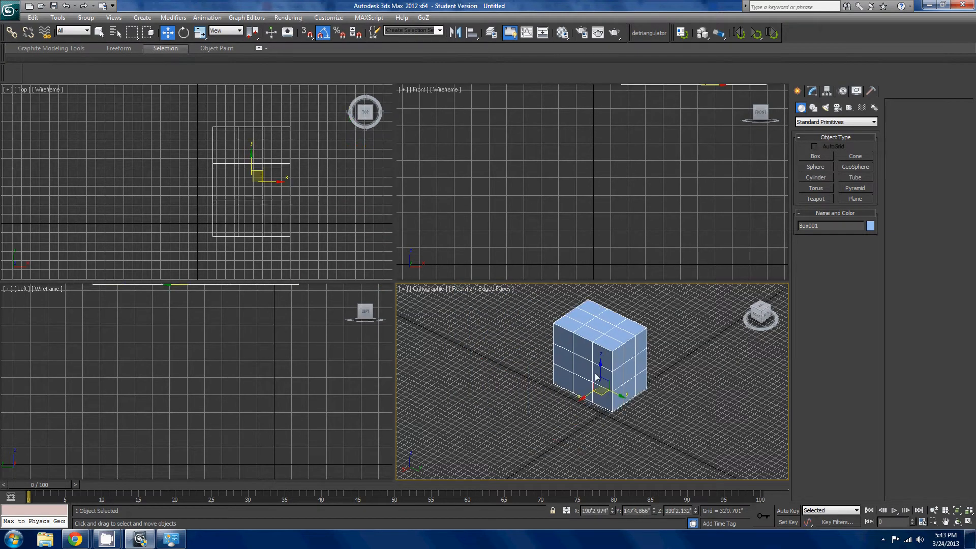
# - Reset the box's Z, Y and X position coordinates to 0 so it sits at the origin
pyautogui.rightClick(694, 511)
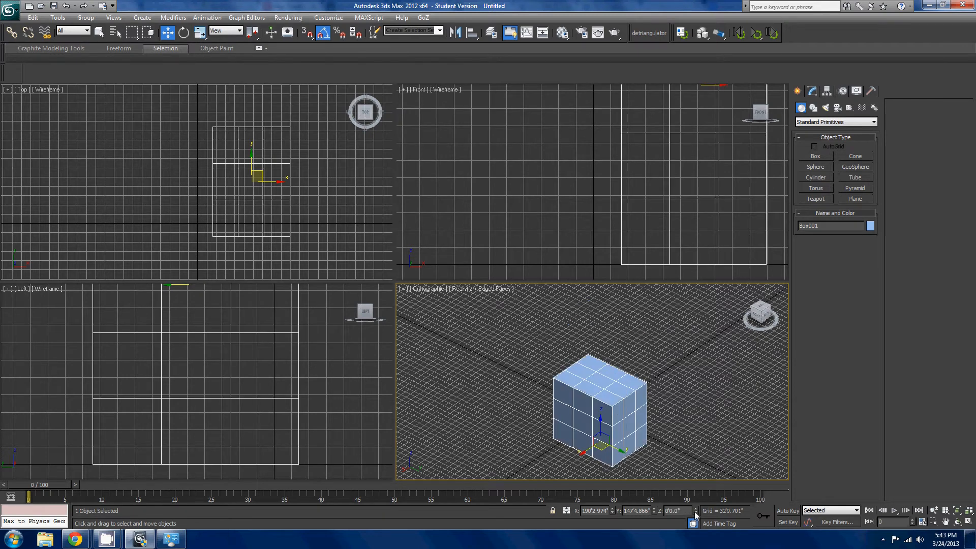
pyautogui.rightClick(654, 511)
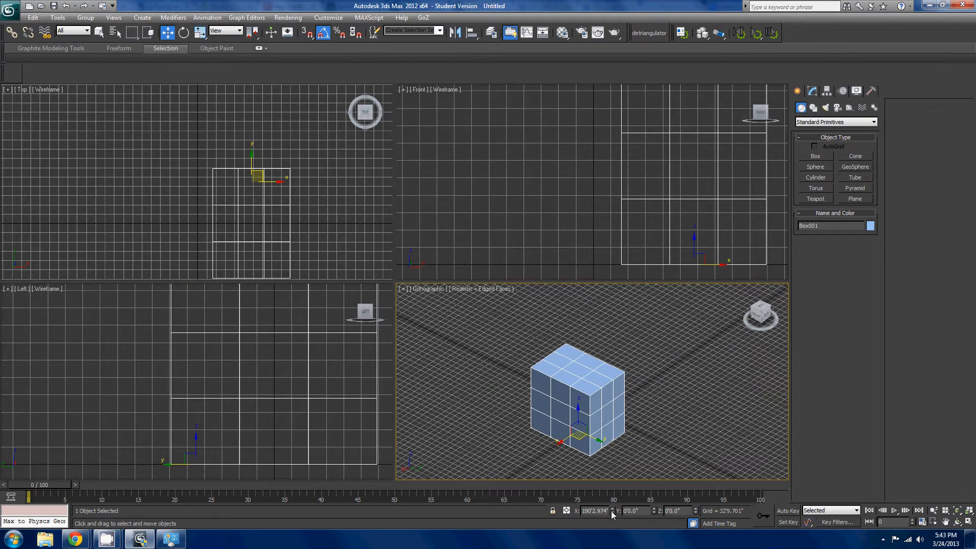
pyautogui.rightClick(612, 511)
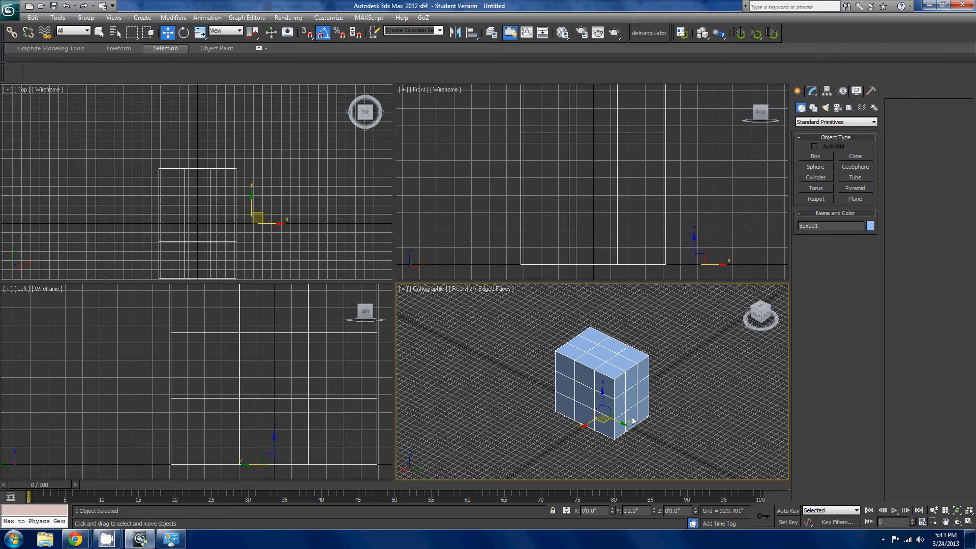
# - Rotate the box -25 degrees about its Y axis, and reset that rotation to 0
pyautogui.press('e')
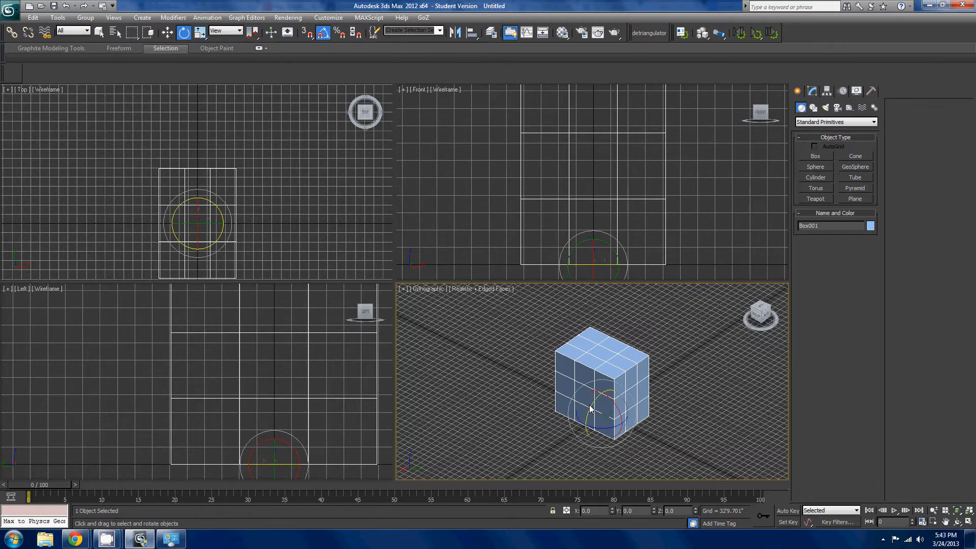
pyautogui.moveTo(590, 408)
pyautogui.mouseDown()
pyautogui.moveTo(612, 399)
pyautogui.moveTo(592, 409)
pyautogui.moveTo(605, 401)
pyautogui.mouseUp()
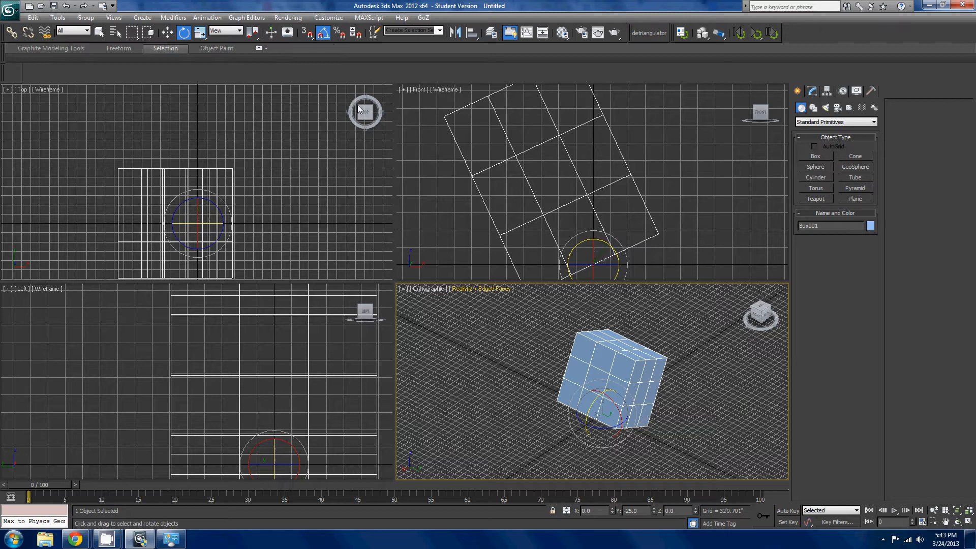
pyautogui.rightClick(654, 511)
# - Try scaling the box uniformly to about 93 percent, and undo the scaling
pyautogui.press('r')
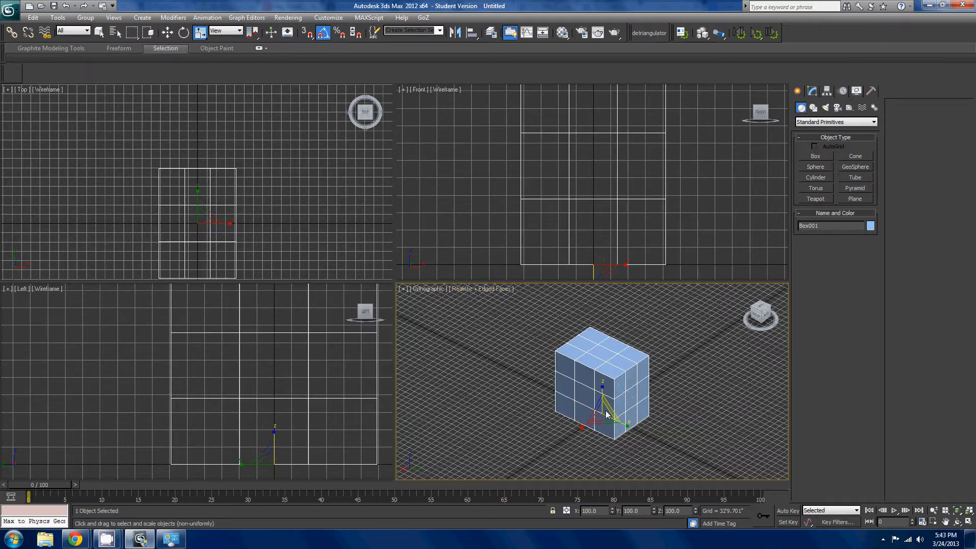
pyautogui.moveTo(601, 409); pyautogui.dragTo(620, 415)
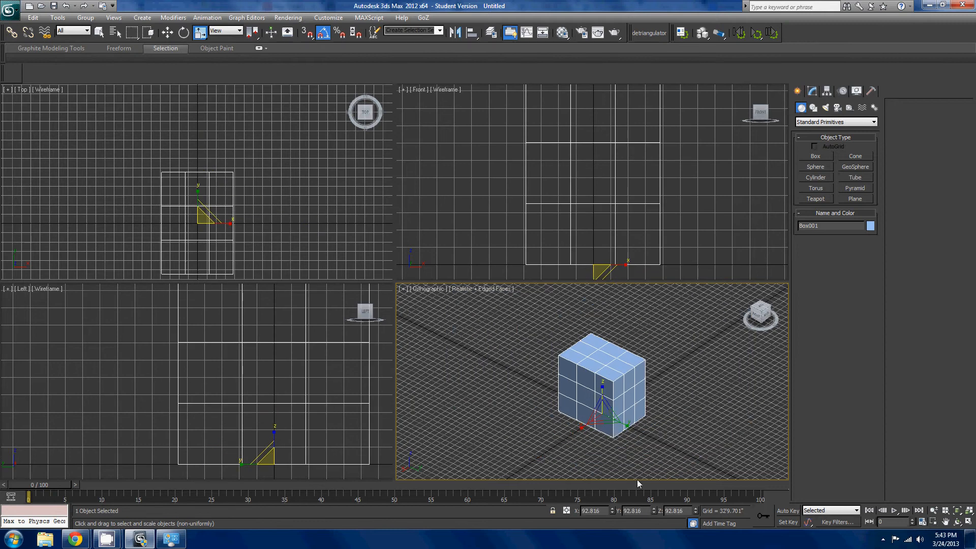
pyautogui.hotkey('ctrl', 'z')
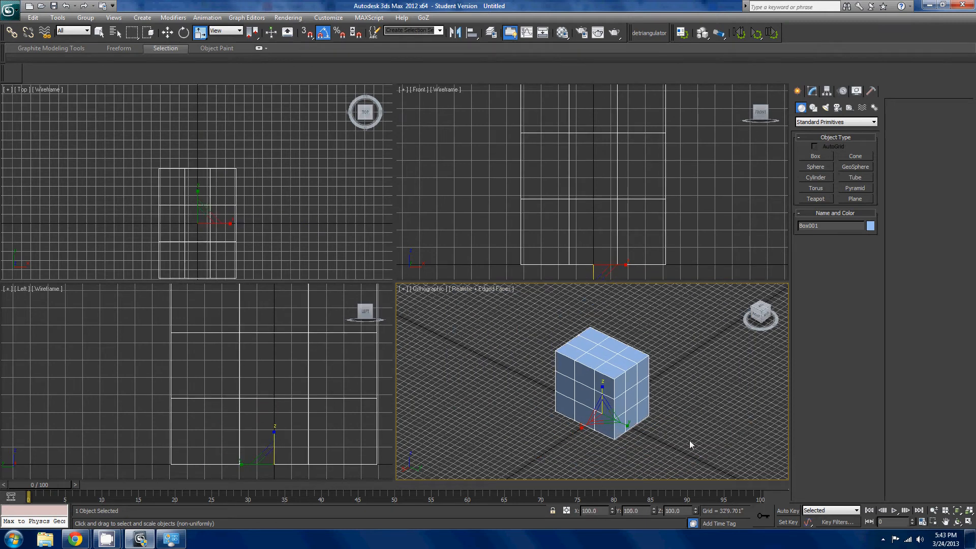
# - Open the box's editable creation parameters and hide the grid in the orthographic view
pyautogui.scroll(3, 651, 417)
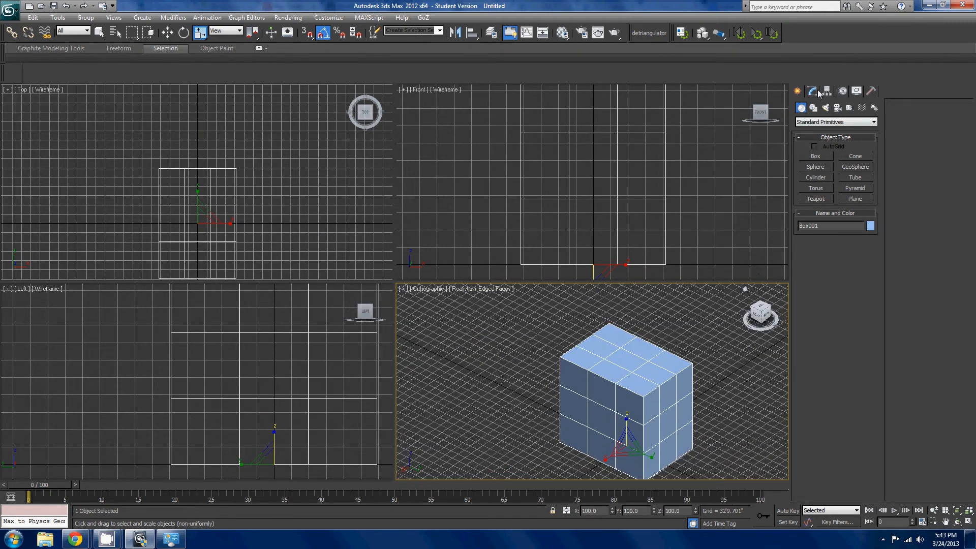
pyautogui.click(812, 91)
pyautogui.moveTo(636, 403); pyautogui.dragTo(541, 360, button='middle')
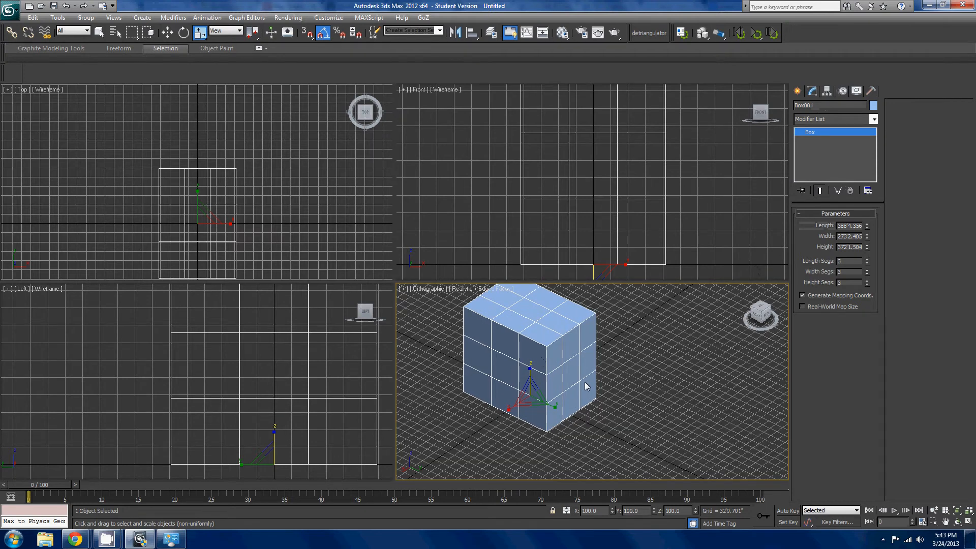
pyautogui.press('g')
pyautogui.press('g')
pyautogui.press('g')
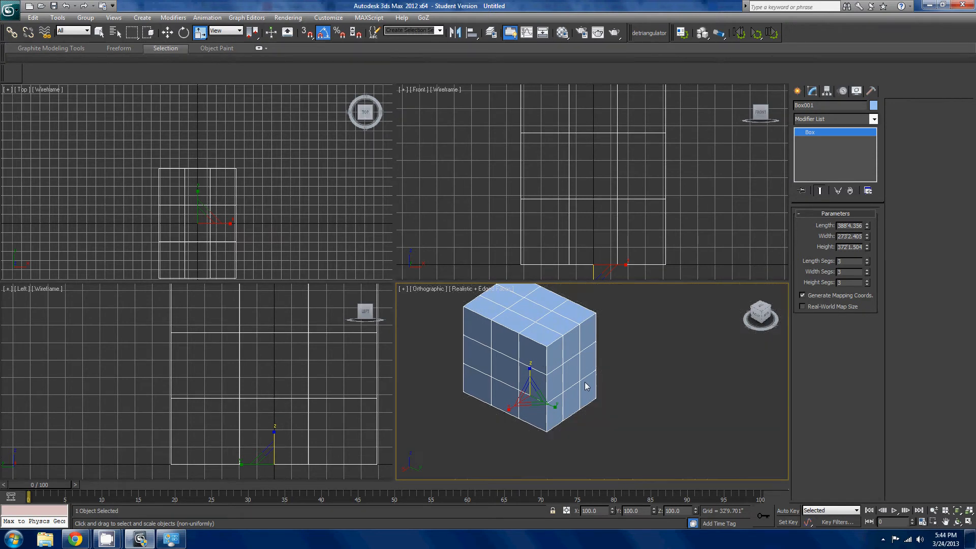
# - Compare the box's wireframe and shaded display, and hide its selection brackets in the orthographic view
pyautogui.scroll(5, 584, 382)
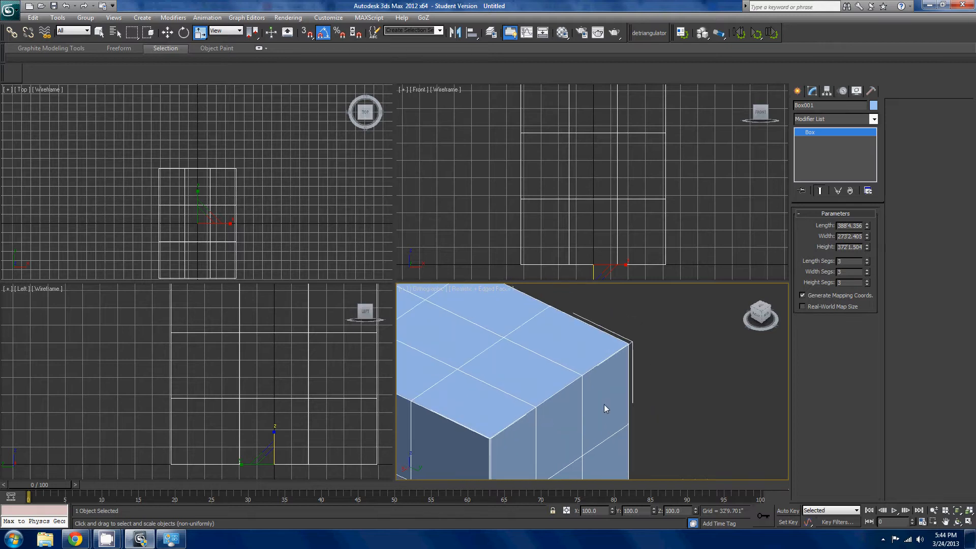
pyautogui.scroll(3, 604, 404)
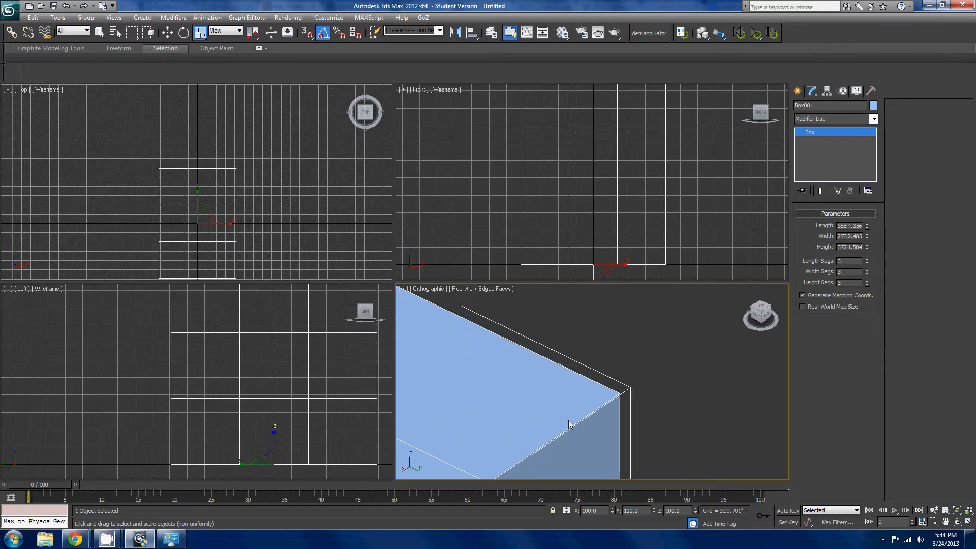
pyautogui.scroll(-5, 569, 425)
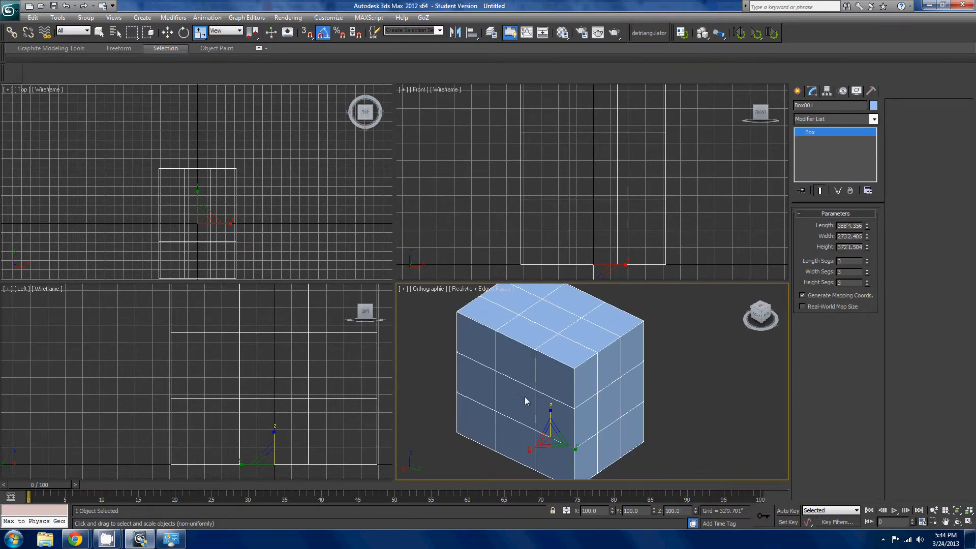
pyautogui.press('F3')
pyautogui.press('F3')
pyautogui.press('j')
pyautogui.scroll(-3, 651, 376)
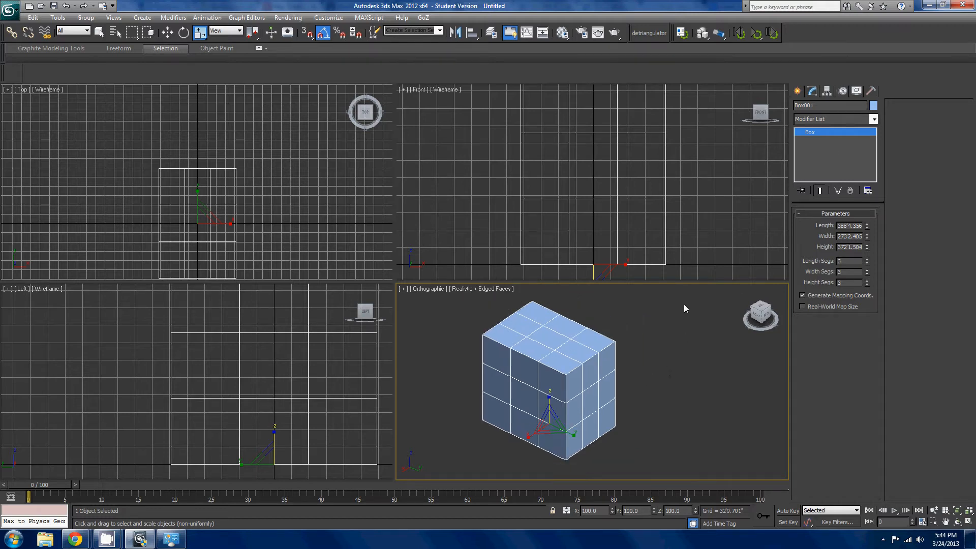
# - Set the box's length, width and height to 300' each
pyautogui.doubleClick(860, 225)
pyautogui.write('300')
pyautogui.press('Tab')
pyautogui.write('300')
pyautogui.press('Tab')
pyautogui.write('300')
pyautogui.press('Return')
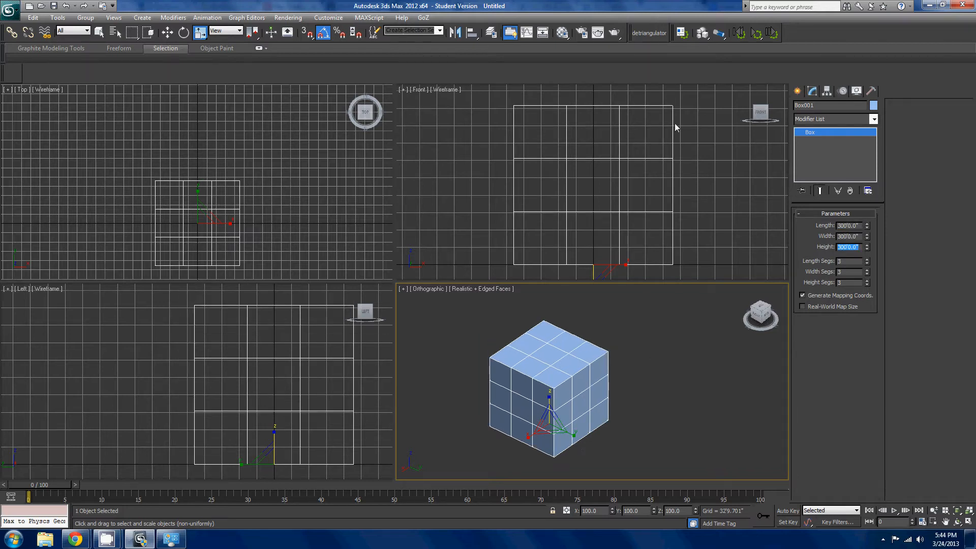
# - Add an Edit Poly modifier to the box
pyautogui.rightClick(774, 319)
pyautogui.moveTo(722, 420)
pyautogui.click(848, 123)
pyautogui.click(838, 152)
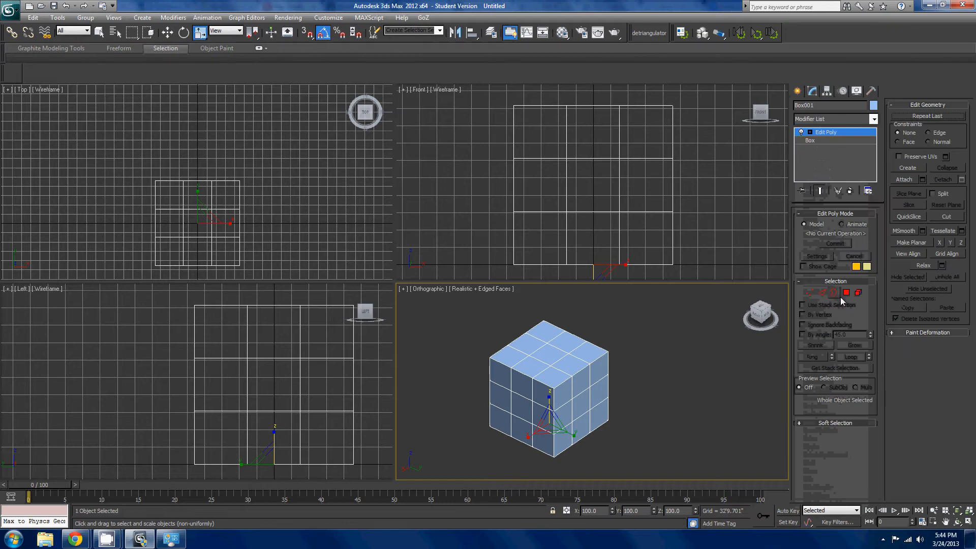
# - Switch Edit Poly to polygon level and select one corner polygon on the box's top face
pyautogui.click(846, 293)
pyautogui.click(548, 335)
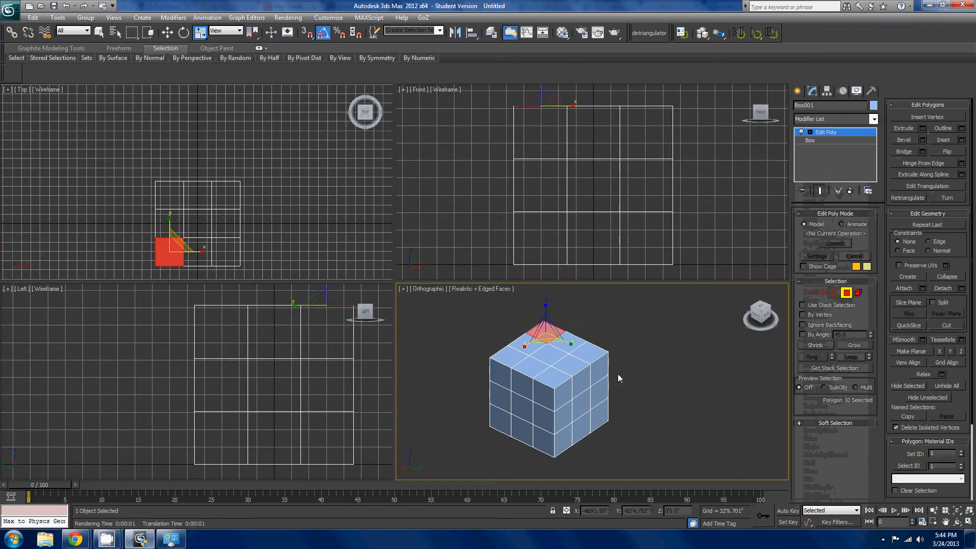
pyautogui.scroll(3, 618, 374)
pyautogui.moveTo(617, 375); pyautogui.dragTo(689, 419, button='middle')
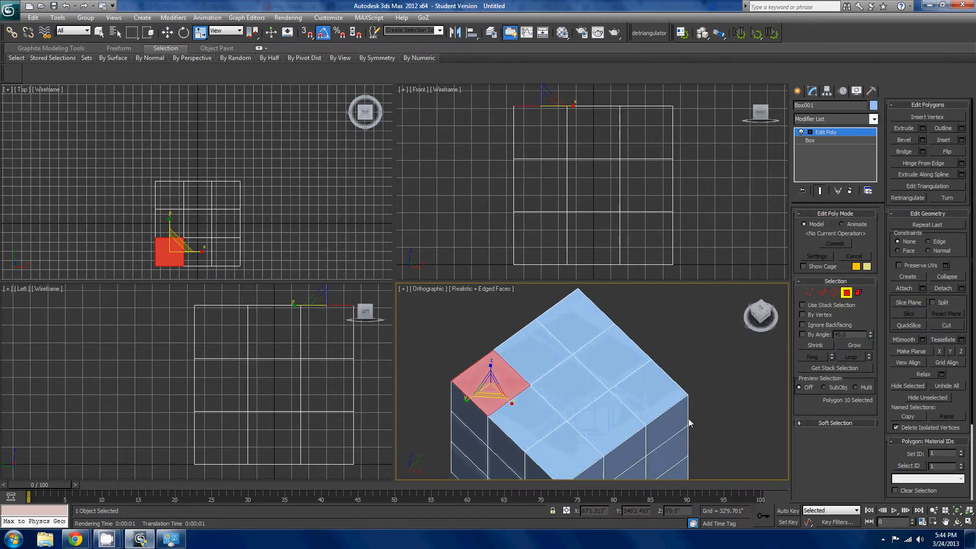
pyautogui.moveTo(654, 392); pyautogui.dragTo(673, 387, button='middle')
pyautogui.scroll(2, 613, 401)
pyautogui.moveTo(614, 402); pyautogui.dragTo(685, 391, button='middle')
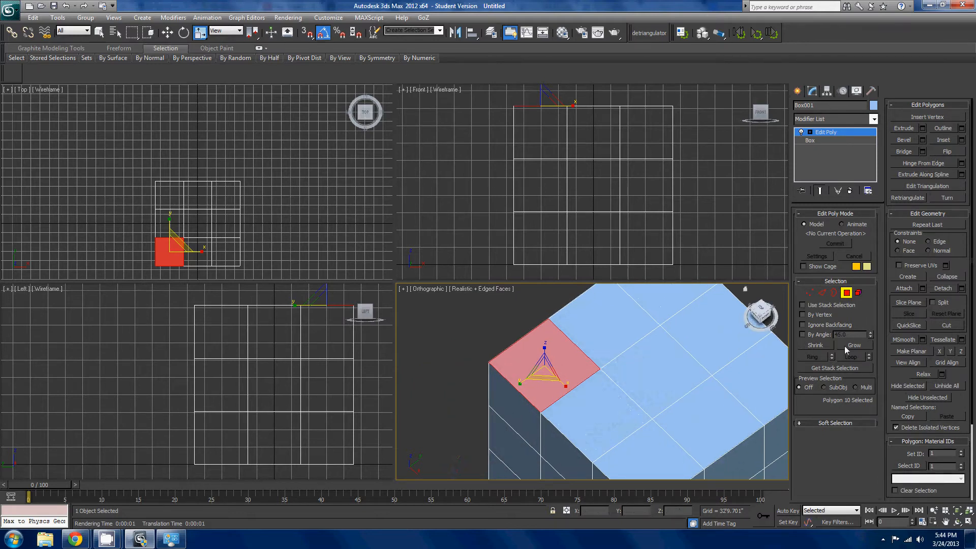
# - Cycle through the Vertex, Edge, Border, Polygon and Element levels of the Edit Poly modifier, ending on Element
pyautogui.click(810, 292)
pyautogui.click(857, 293)
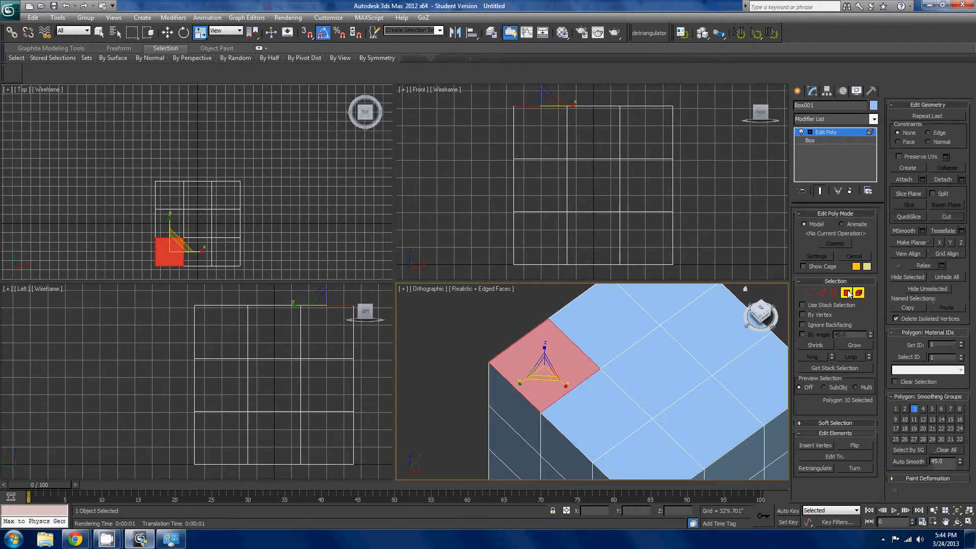
pyautogui.click(846, 293)
pyautogui.click(833, 294)
pyautogui.click(813, 294)
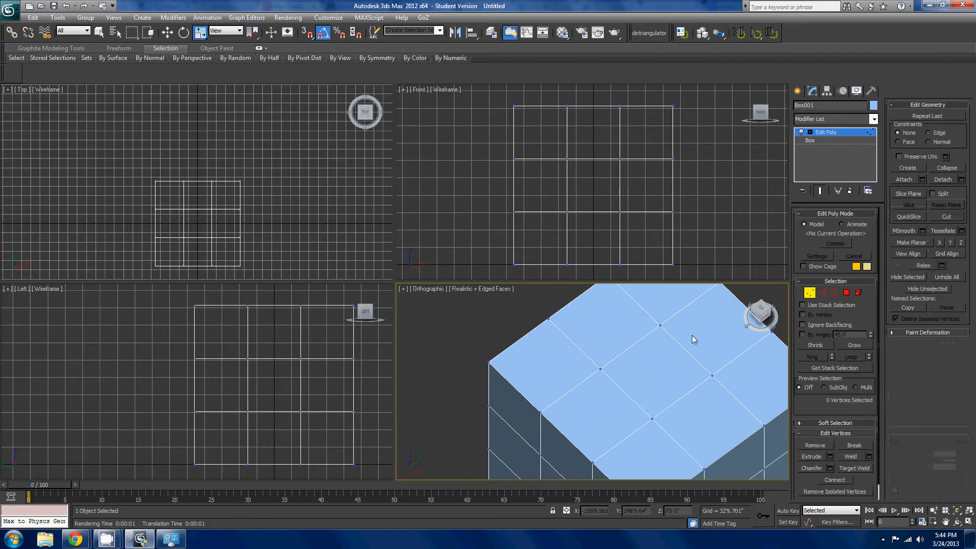
pyautogui.press('2')
pyautogui.press('3')
pyautogui.press('4')
pyautogui.press('5')
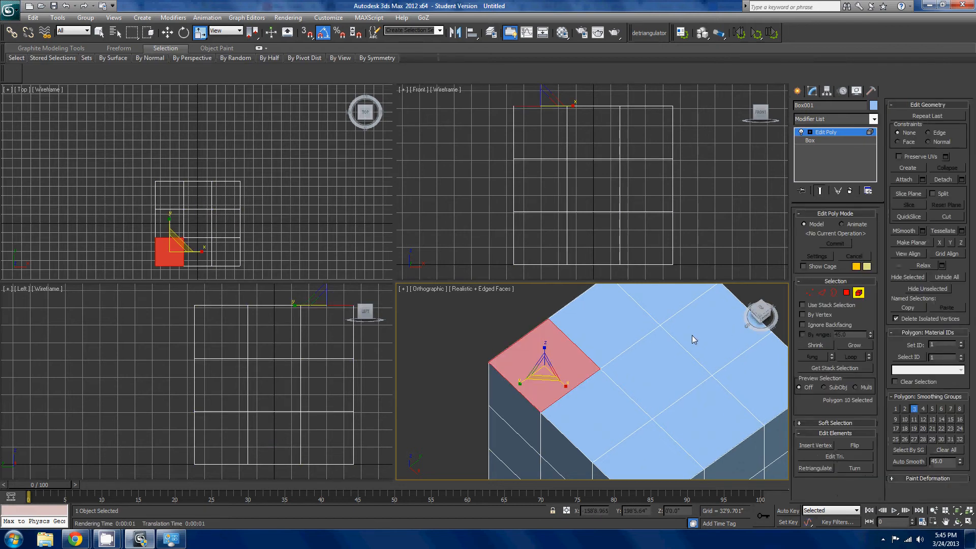
pyautogui.press('5')
pyautogui.press('5')
# - Return to polygon level and select single polygons on the box's top face in turn, ending with the middle one along the back edge
pyautogui.scroll(-5, 666, 352)
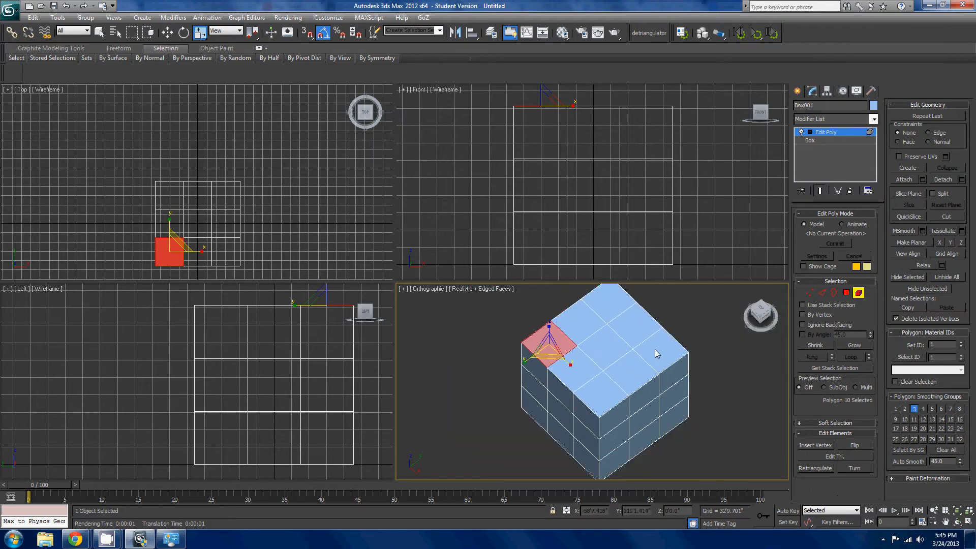
pyautogui.moveTo(654, 349); pyautogui.dragTo(694, 404, button='middle')
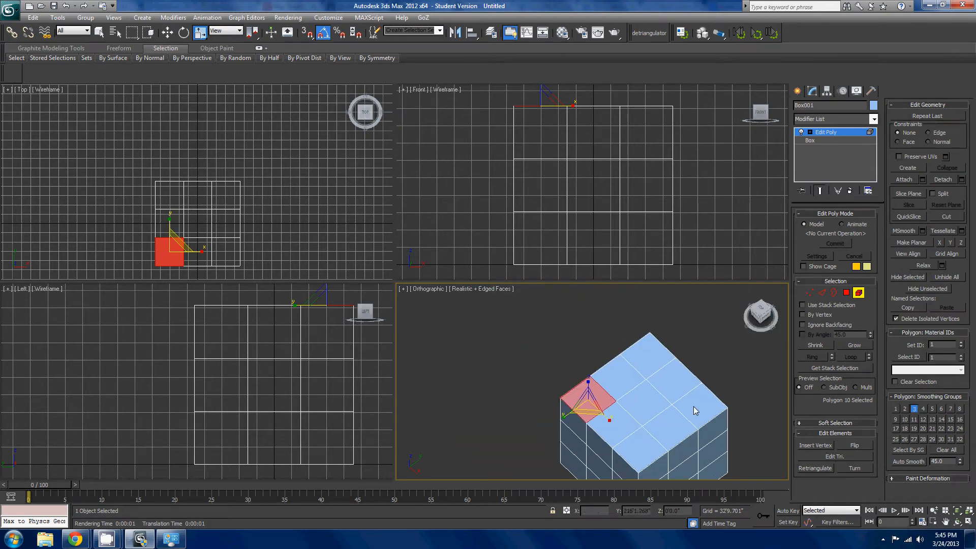
pyautogui.click(695, 411)
pyautogui.click(846, 293)
pyautogui.click(722, 404)
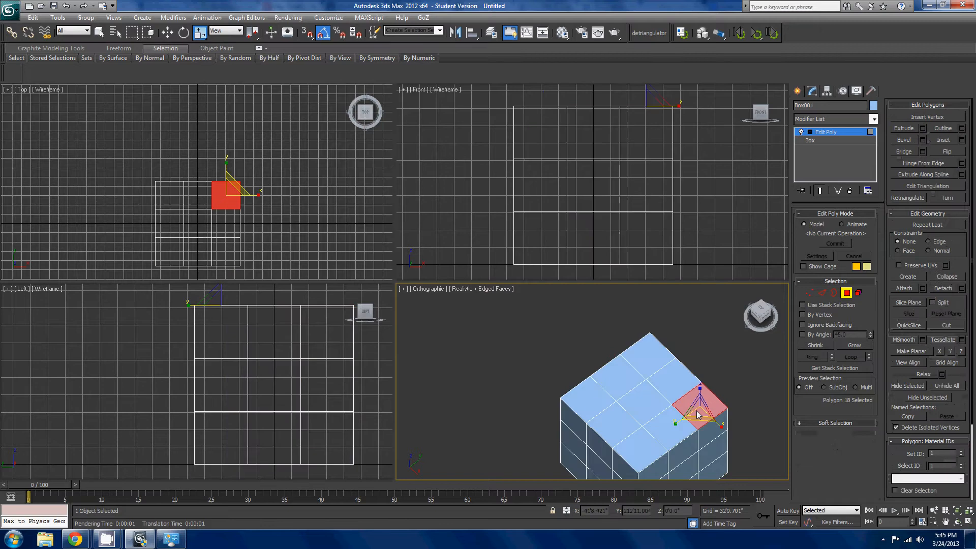
pyautogui.click(656, 371)
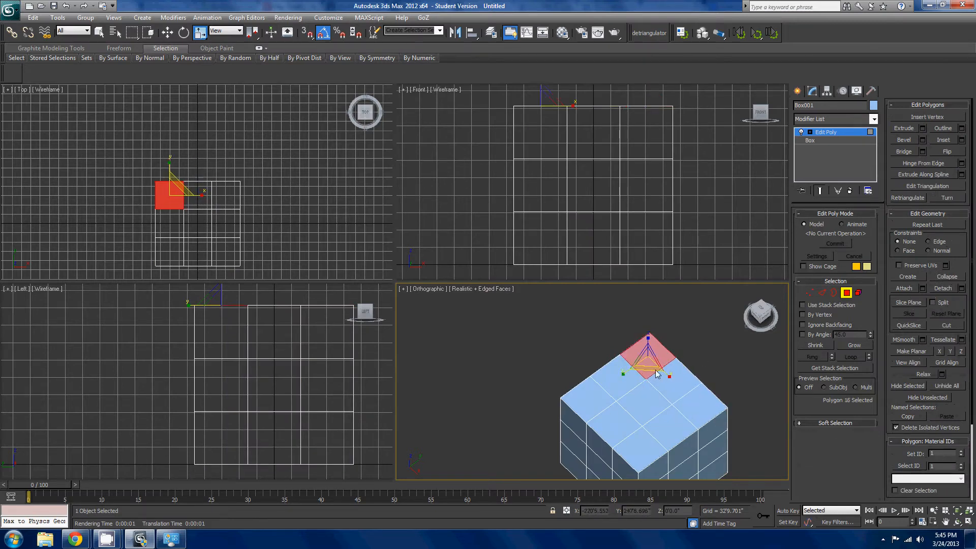
pyautogui.click(644, 409)
pyautogui.click(681, 416)
pyautogui.click(681, 382)
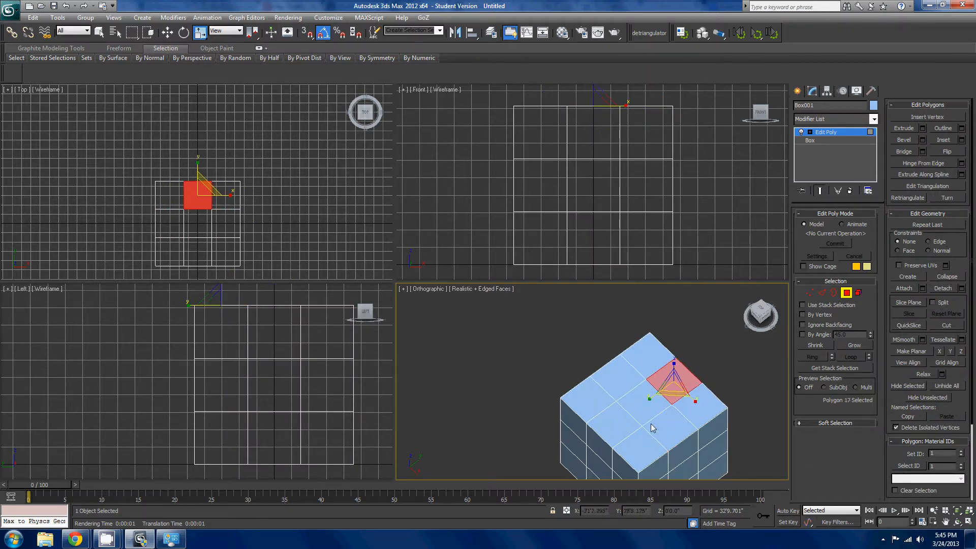
# - Select single polygons on the box's top face in turn, ending with the middle one along the front edge
pyautogui.scroll(4, 653, 428)
pyautogui.scroll(2, 641, 386)
pyautogui.scroll(-2, 667, 322)
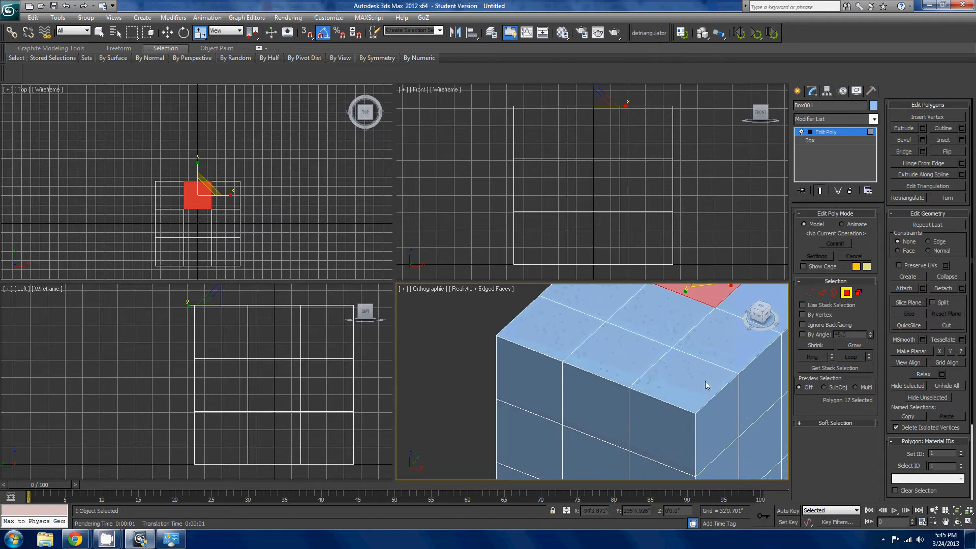
pyautogui.click(726, 362)
pyautogui.click(671, 335)
pyautogui.click(632, 364)
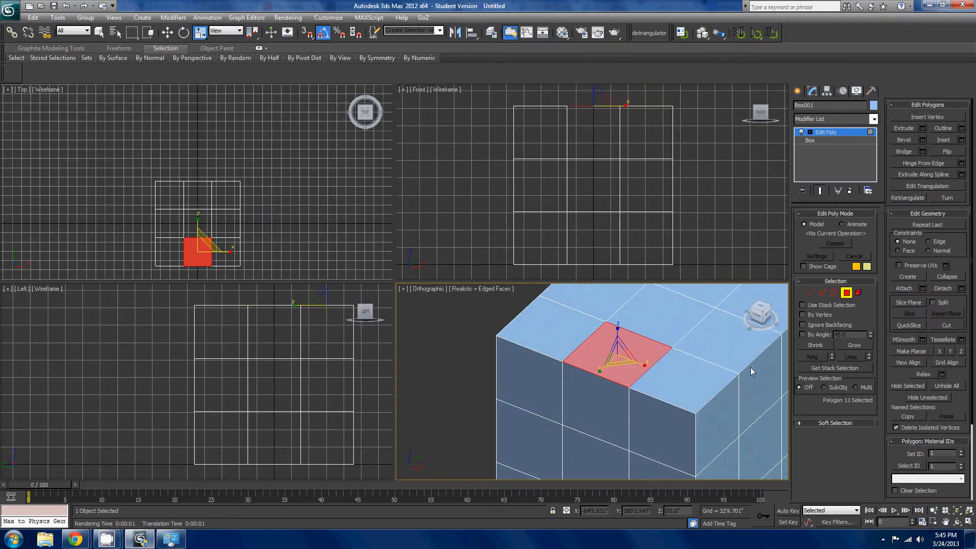
# - At polygon level, delete the middle polygon along the right edge of the box's top face
pyautogui.click(833, 292)
pyautogui.click(846, 293)
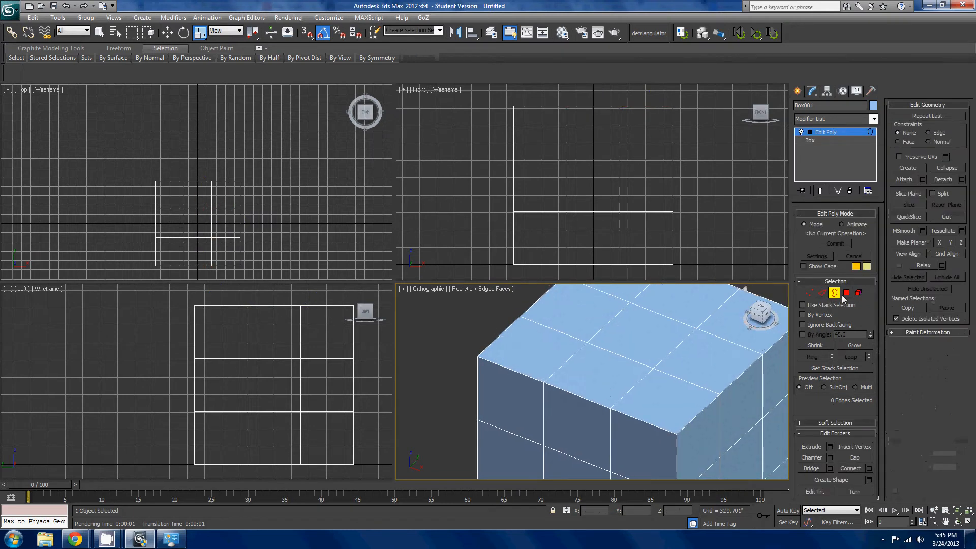
pyautogui.click(694, 370)
pyautogui.press('Delete')
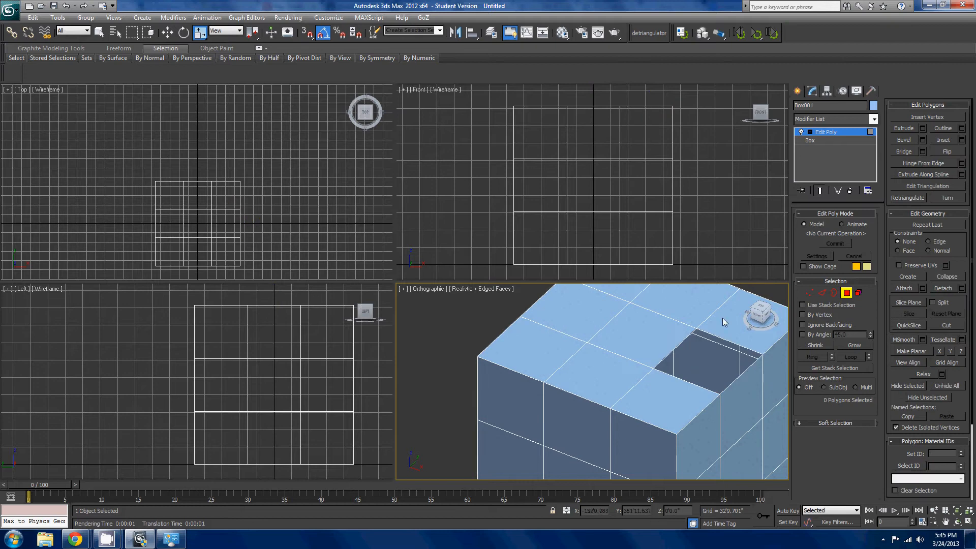
# - Switch to border level and select the open border around the hole in the top face
pyautogui.click(843, 294)
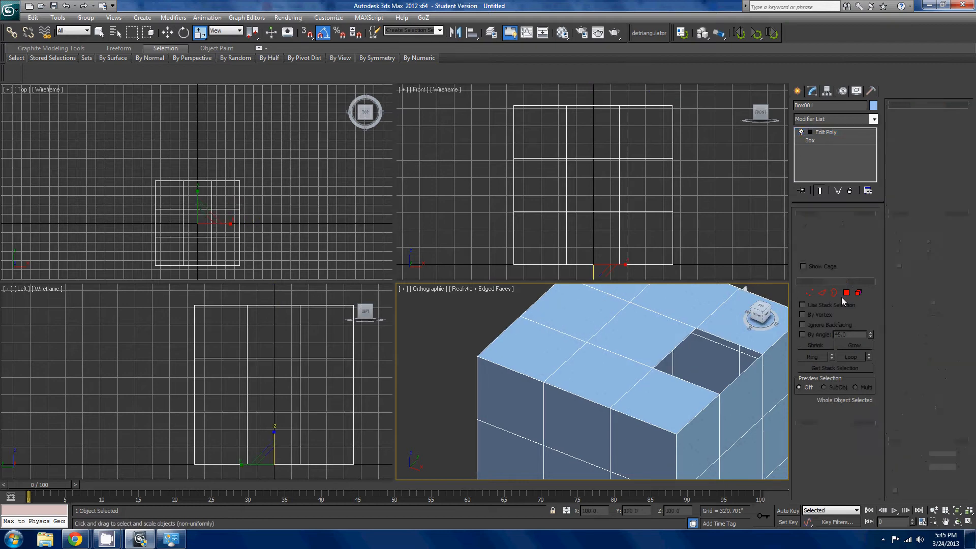
pyautogui.click(737, 348)
pyautogui.moveTo(688, 350); pyautogui.dragTo(632, 354, button='middle')
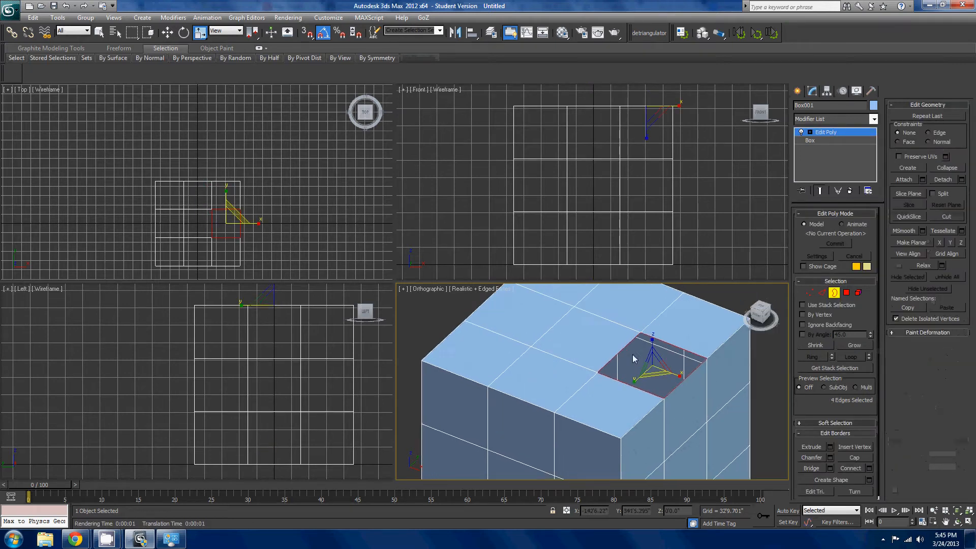
# - Switch Edit Poly to edge level and try picking single edges on the box's top face
pyautogui.click(832, 294)
pyautogui.click(822, 293)
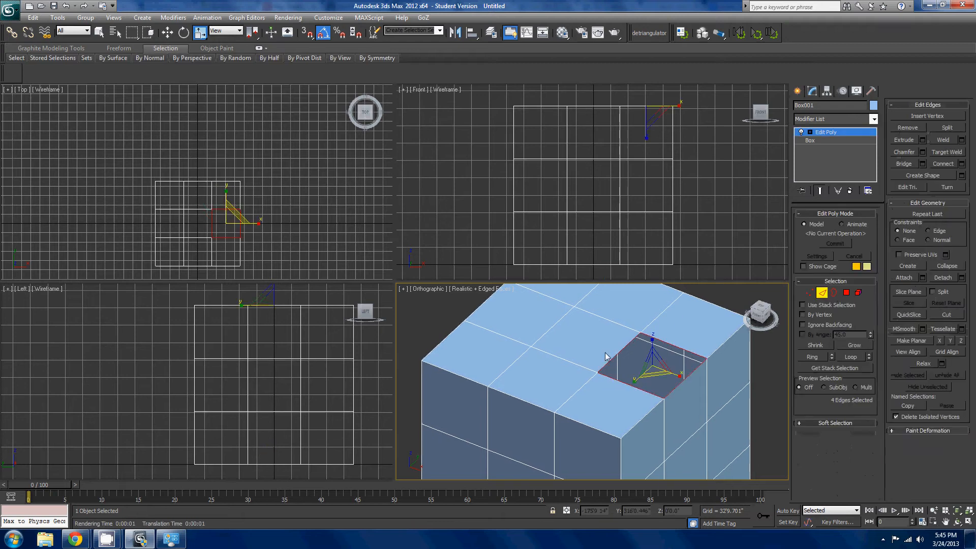
pyautogui.click(604, 322)
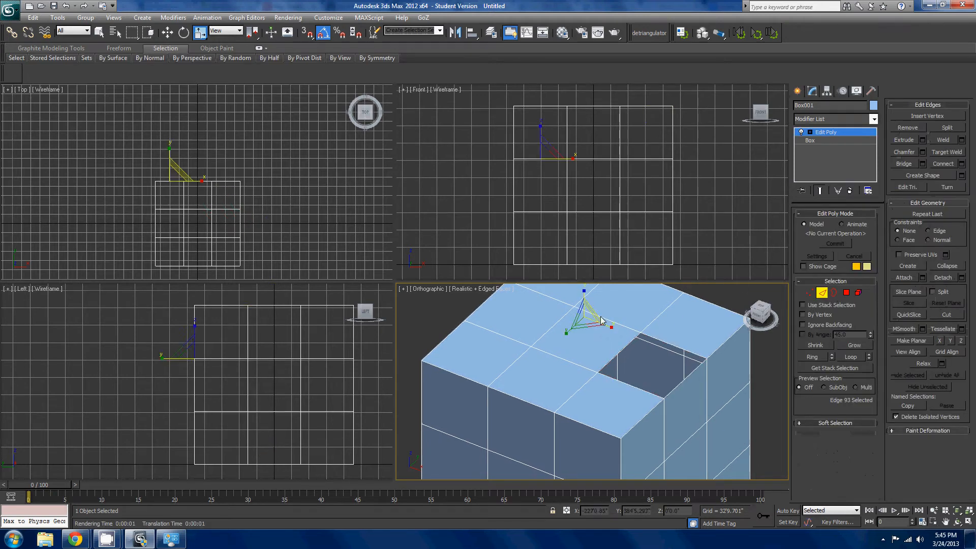
pyautogui.click(594, 313)
# - At vertex level, select the top face's back-right corner vertex, and switch the vertex level off and on again
pyautogui.click(810, 297)
pyautogui.scroll(-5, 477, 387)
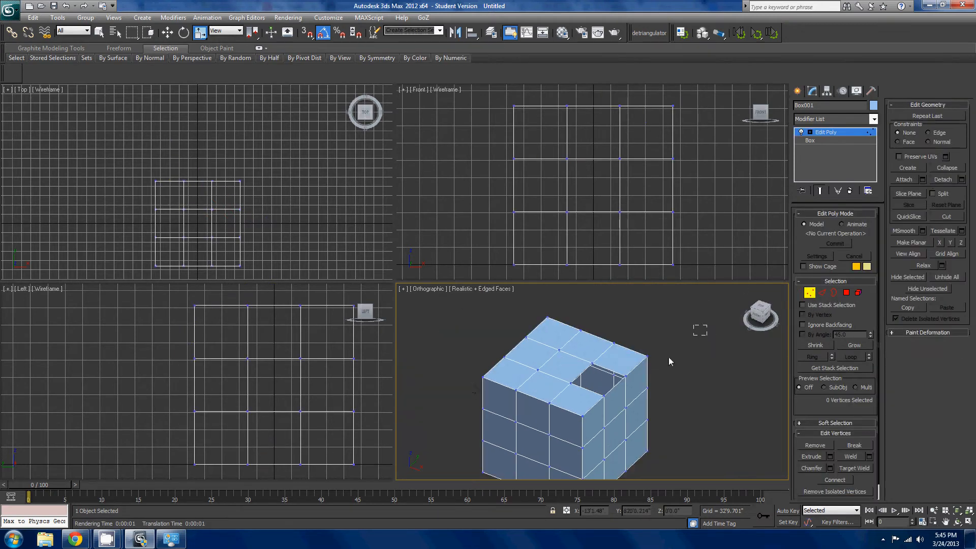
pyautogui.click(648, 355)
pyautogui.keyDown('alt'); pyautogui.moveTo(639, 388); pyautogui.dragTo(631, 371, button='middle'); pyautogui.keyUp('alt')
pyautogui.click(811, 296)
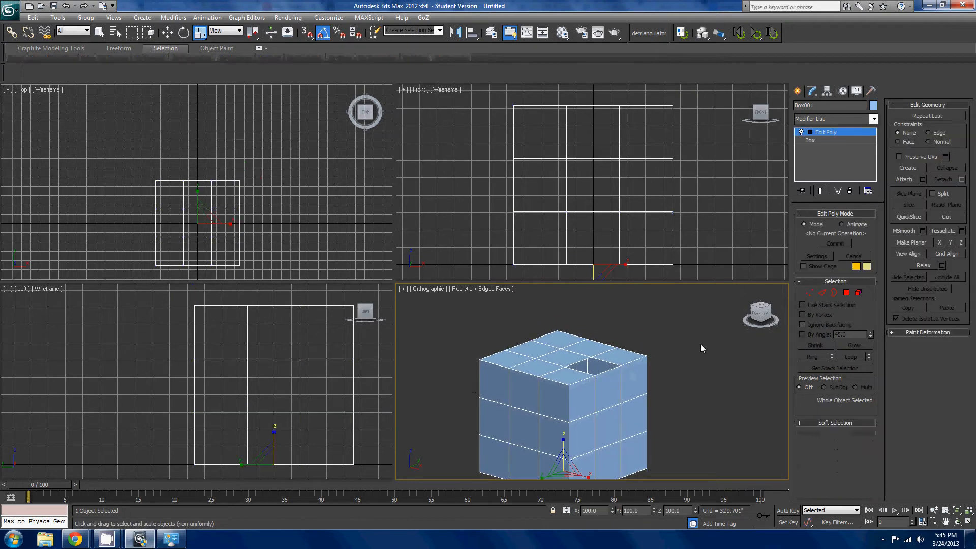
pyautogui.scroll(-3, 701, 343)
pyautogui.keyDown('alt'); pyautogui.moveTo(729, 313); pyautogui.dragTo(786, 321, button='middle'); pyautogui.keyUp('alt')
pyautogui.scroll(6, 787, 321)
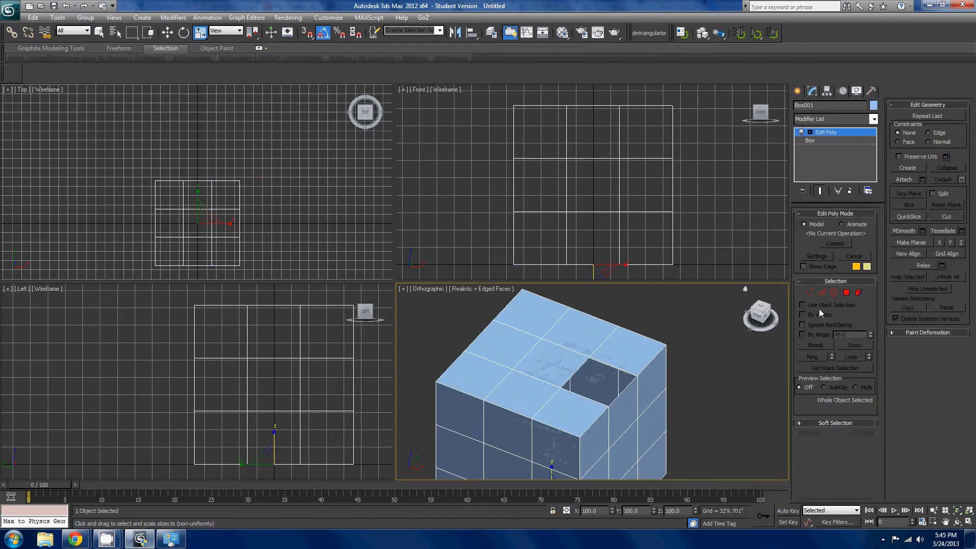
pyautogui.click(809, 293)
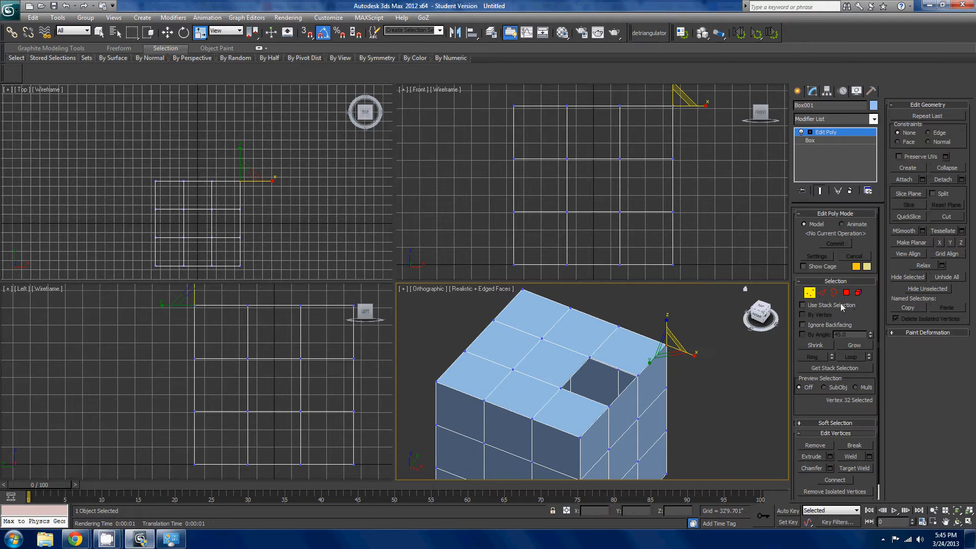
# - Add a second Edit Poly modifier on top of the box's existing one
pyautogui.click(830, 121)
pyautogui.click(832, 120)
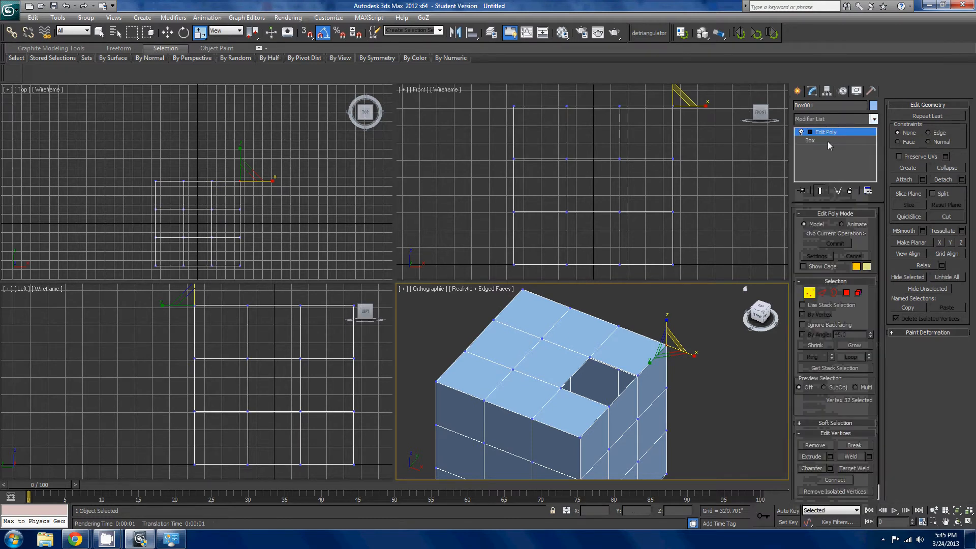
pyautogui.click(840, 122)
pyautogui.scroll(-15, 827, 335)
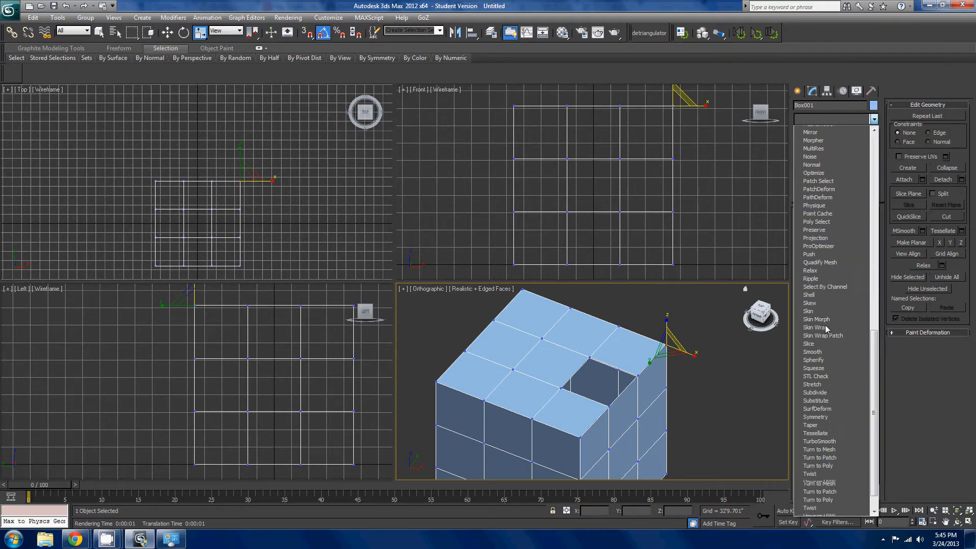
pyautogui.scroll(5, 826, 335)
pyautogui.scroll(-4, 824, 343)
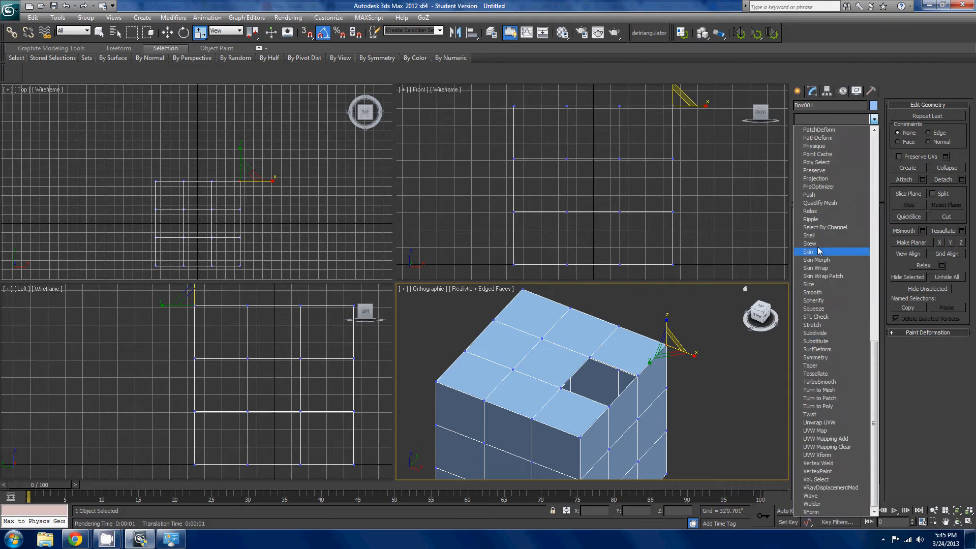
pyautogui.scroll(15, 823, 345)
pyautogui.scroll(-16, 822, 356)
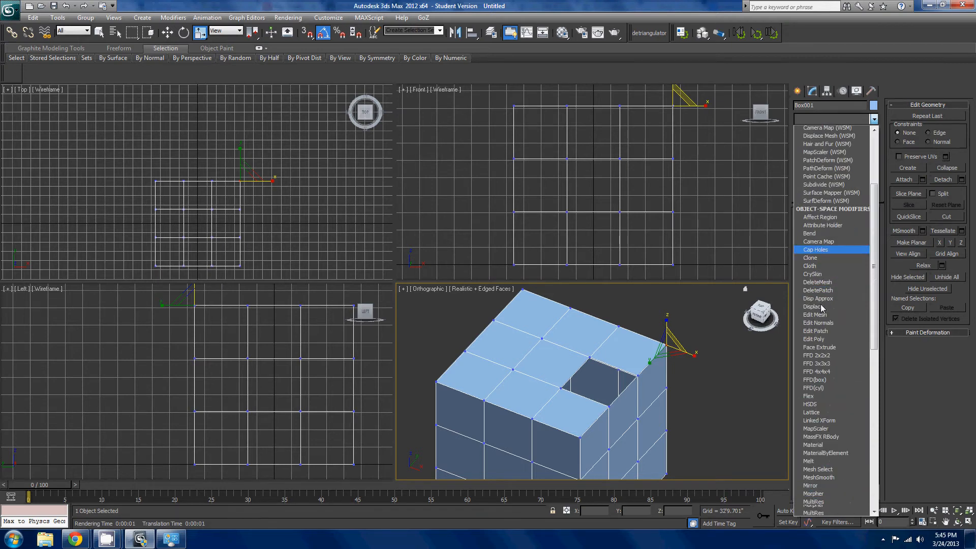
pyautogui.scroll(15, 822, 371)
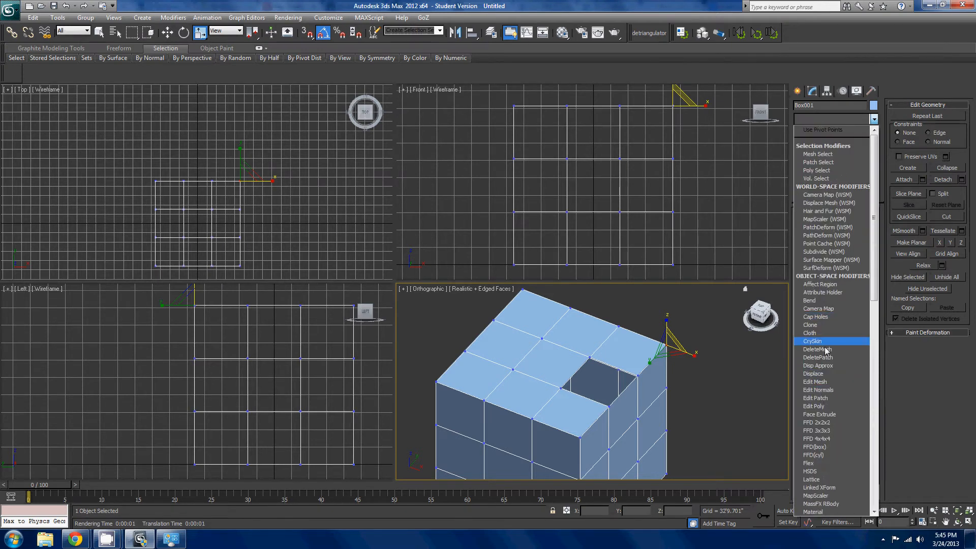
pyautogui.click(814, 406)
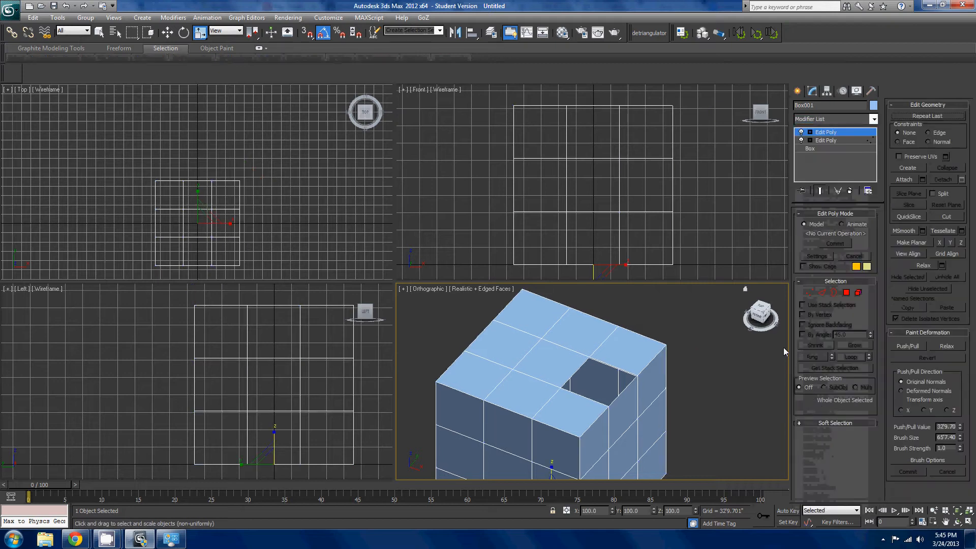
# - Return to the lower Edit Poly at polygon level and select two adjoining polygons along the top face's front edge
pyautogui.scroll(4, 617, 388)
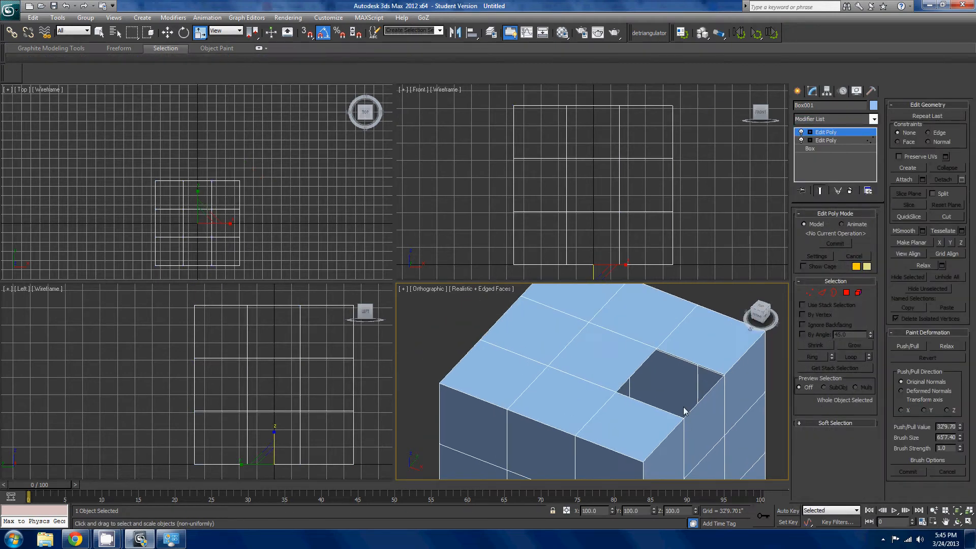
pyautogui.scroll(2, 700, 398)
pyautogui.scroll(-1, 700, 397)
pyautogui.click(825, 140)
pyautogui.click(809, 292)
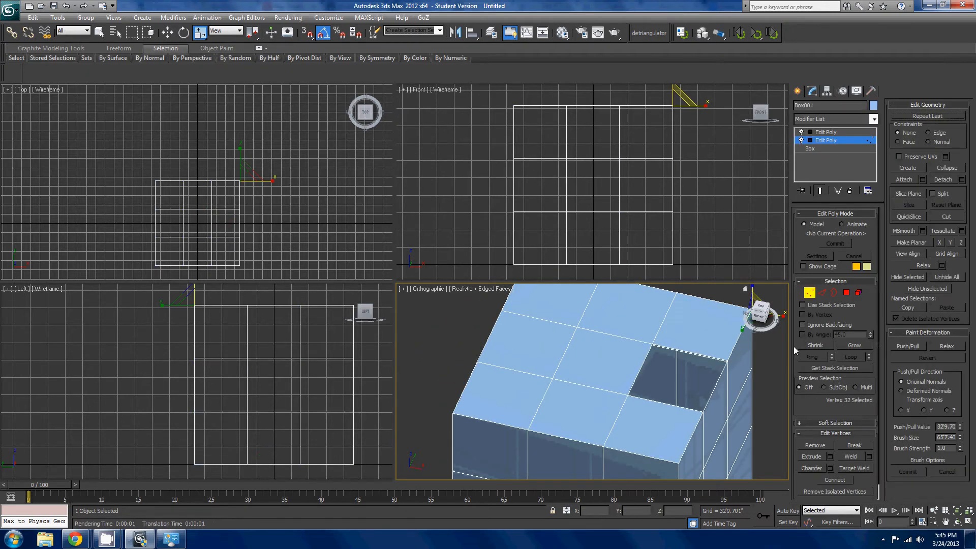
pyautogui.click(846, 292)
pyautogui.scroll(-3, 600, 410)
pyautogui.click(604, 410)
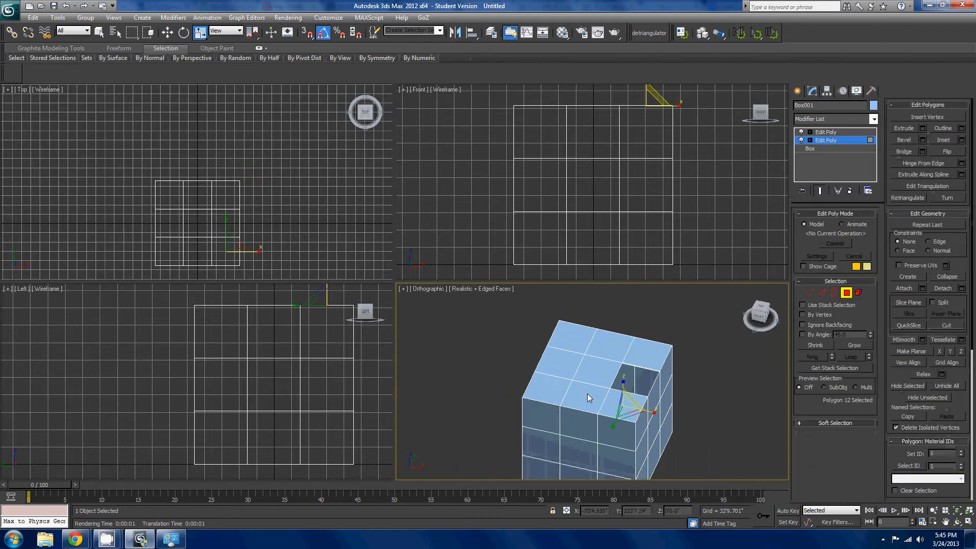
pyautogui.keyDown('ctrl'); pyautogui.click(585, 392); pyautogui.keyUp('ctrl')
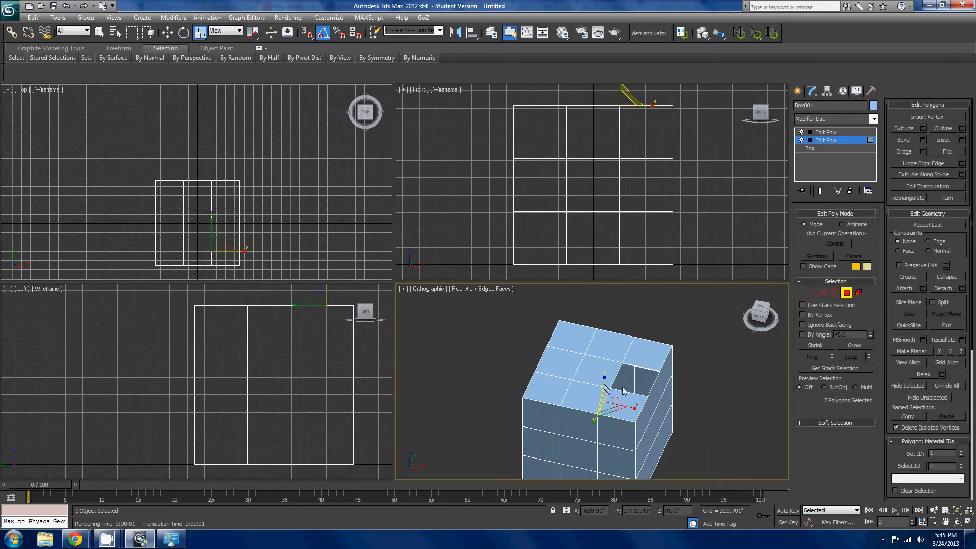
# - Turn off the end-result display and extend the selection to all remaining polygons of the box's top face
pyautogui.click(822, 191)
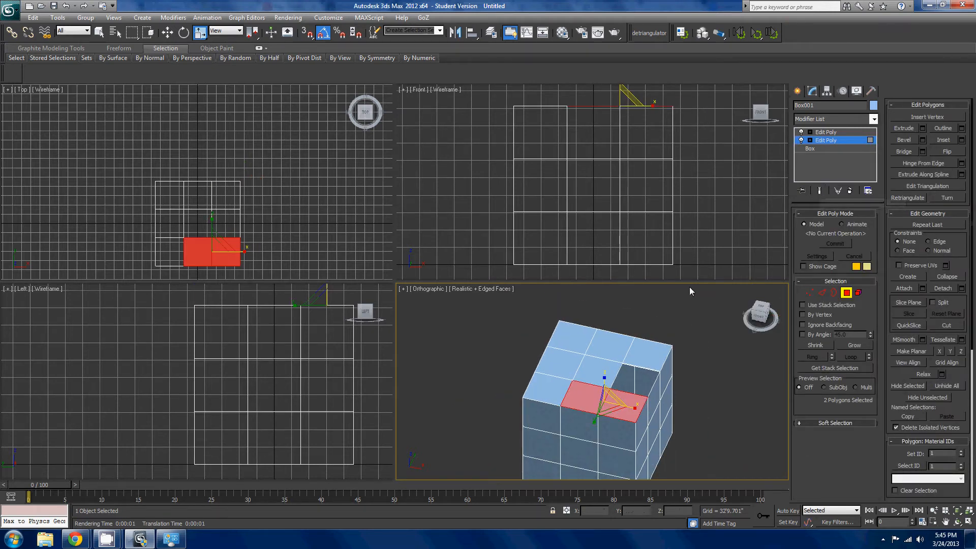
pyautogui.click(601, 374)
pyautogui.keyDown('ctrl'); pyautogui.click(566, 361); pyautogui.keyUp('ctrl')
pyautogui.keyDown('ctrl'); pyautogui.click(543, 389); pyautogui.keyUp('ctrl')
pyautogui.keyDown('ctrl'); pyautogui.click(590, 402); pyautogui.keyUp('ctrl')
pyautogui.keyDown('ctrl'); pyautogui.click(625, 404); pyautogui.keyUp('ctrl')
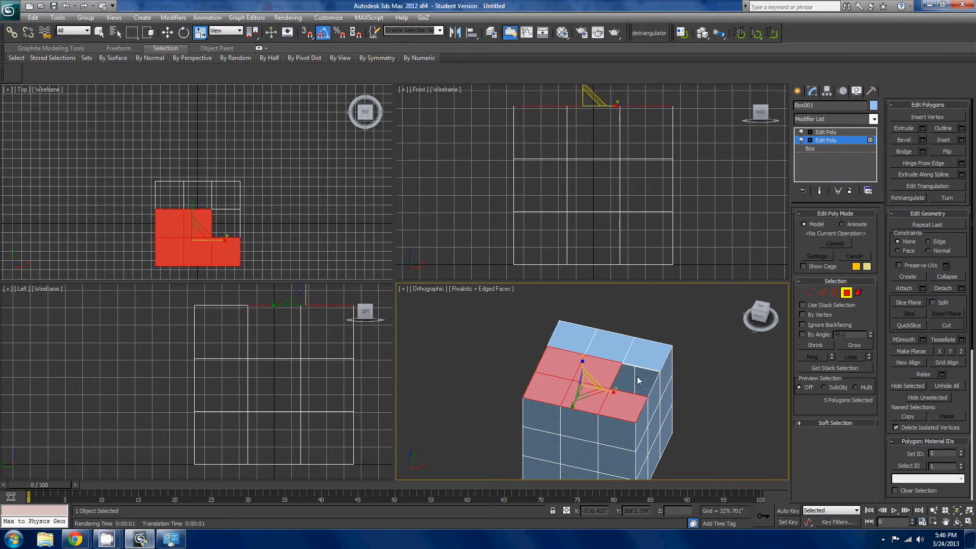
pyautogui.keyDown('ctrl'); pyautogui.click(648, 355); pyautogui.keyUp('ctrl')
pyautogui.keyDown('ctrl'); pyautogui.click(607, 339); pyautogui.keyUp('ctrl')
pyautogui.keyDown('ctrl'); pyautogui.click(576, 333); pyautogui.keyUp('ctrl')
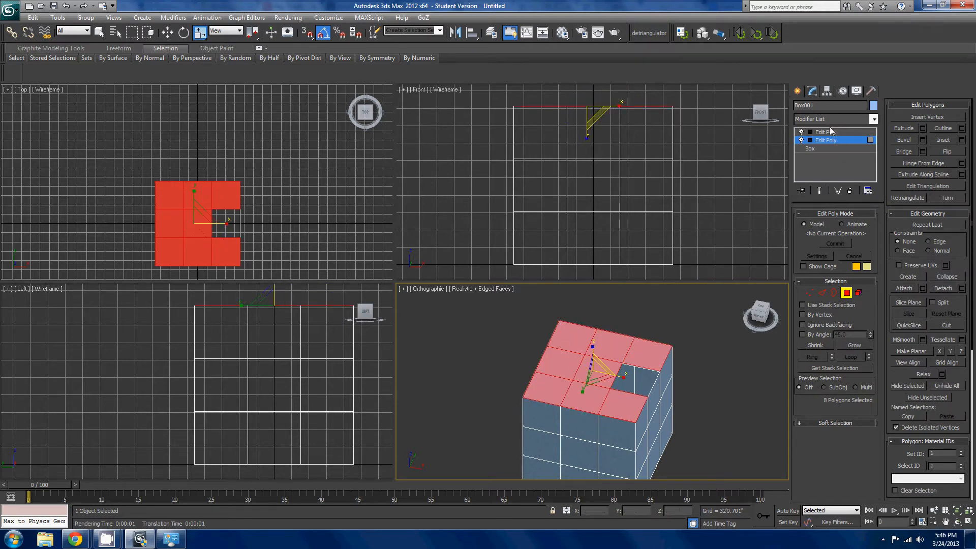
# - Toggle the end-result display on and off again and examine the selected top face around the hole
pyautogui.click(816, 192)
pyautogui.click(818, 192)
pyautogui.scroll(5, 704, 374)
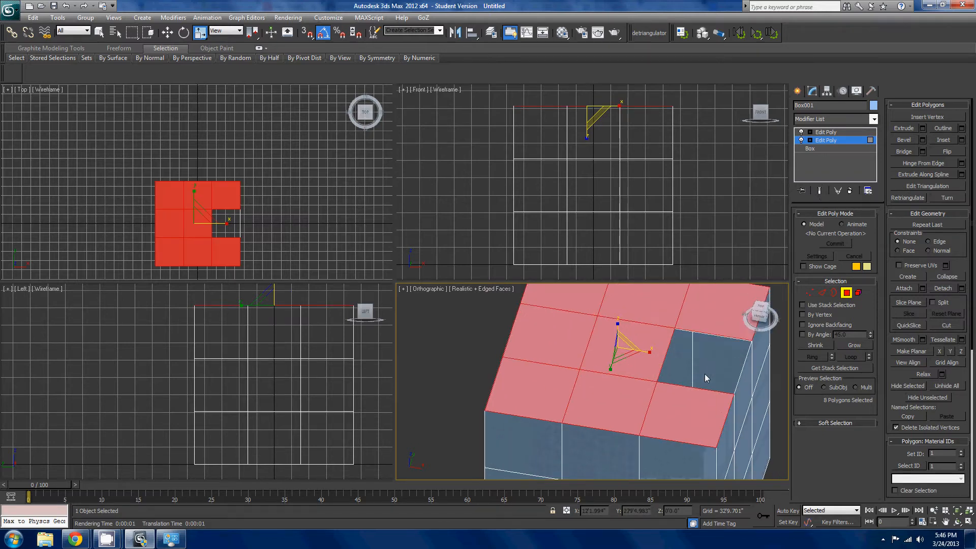
pyautogui.moveTo(741, 353)
pyautogui.keyDown('alt'); pyautogui.mouseDown(button='middle')
pyautogui.moveTo(759, 341)
pyautogui.moveTo(664, 360)
pyautogui.moveTo(725, 353)
pyautogui.mouseUp(button='middle'); pyautogui.keyUp('alt')
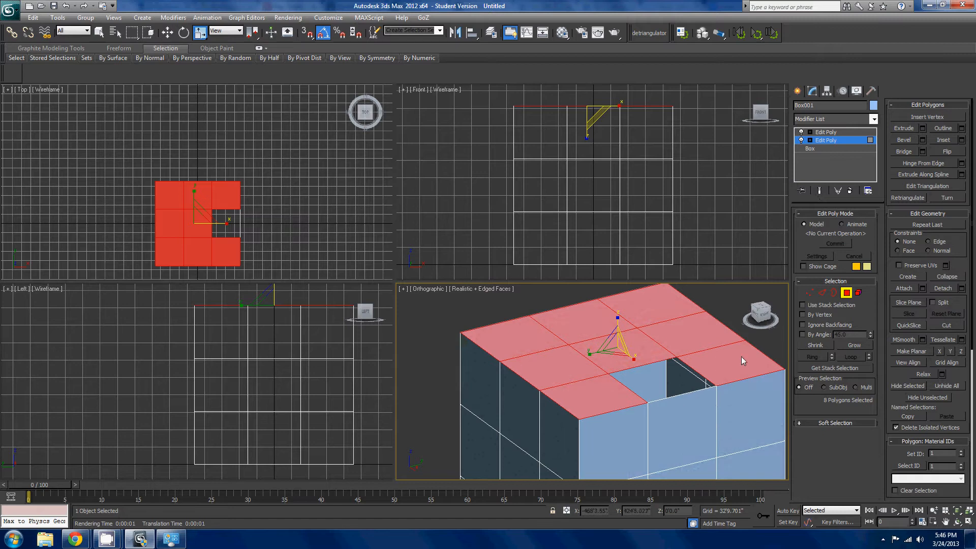
# - Enable selection By Angle at 45 degrees and select the whole top face with a single pick
pyautogui.click(819, 335)
pyautogui.click(739, 306)
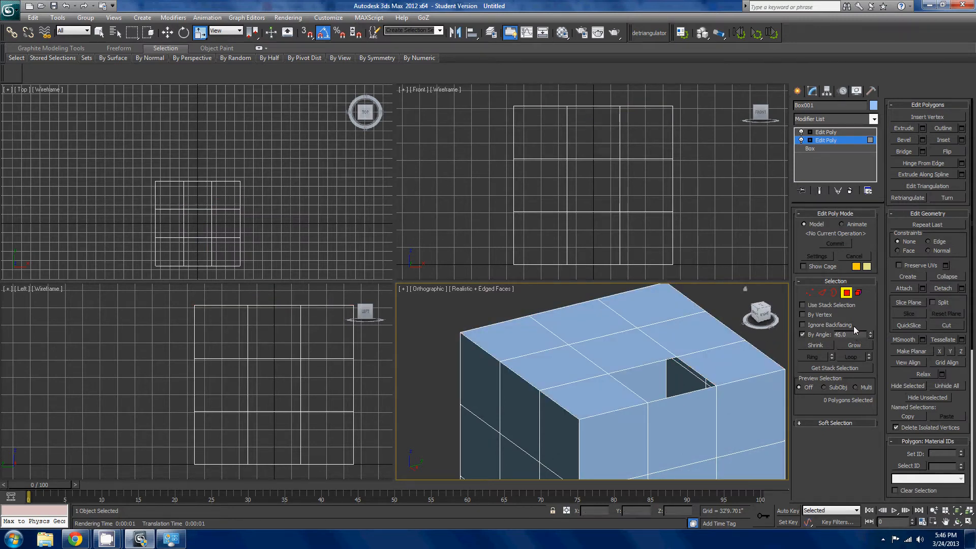
pyautogui.click(709, 360)
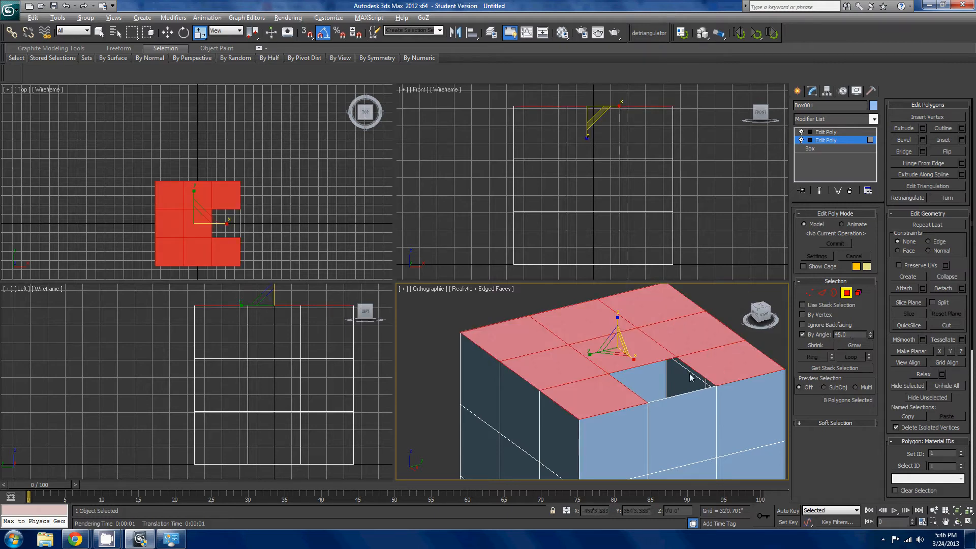
# - Use By Angle selection to pick whole faces of the box in turn, including the front, ending with the top face
pyautogui.keyDown('alt'); pyautogui.moveTo(689, 373); pyautogui.dragTo(657, 399, button='middle'); pyautogui.keyUp('alt')
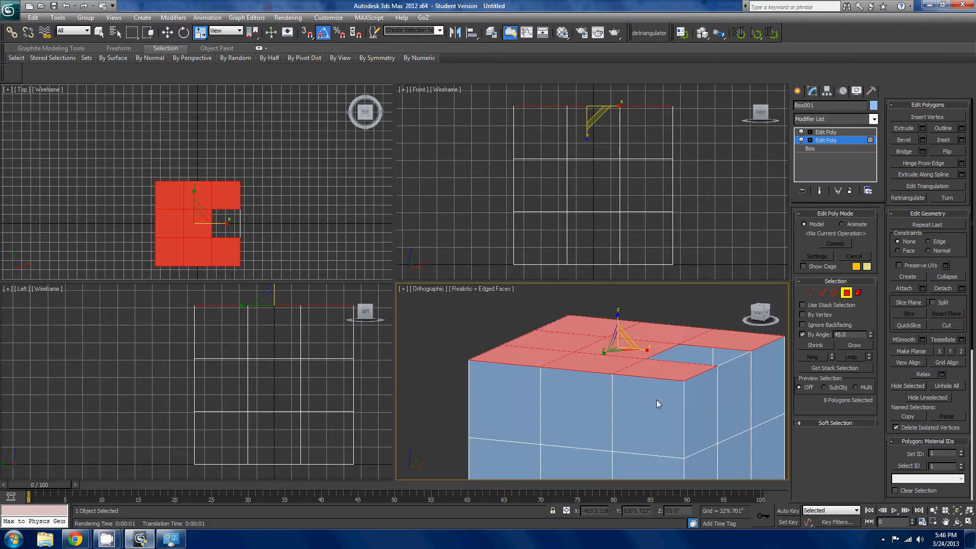
pyautogui.click(706, 404)
pyautogui.click(641, 413)
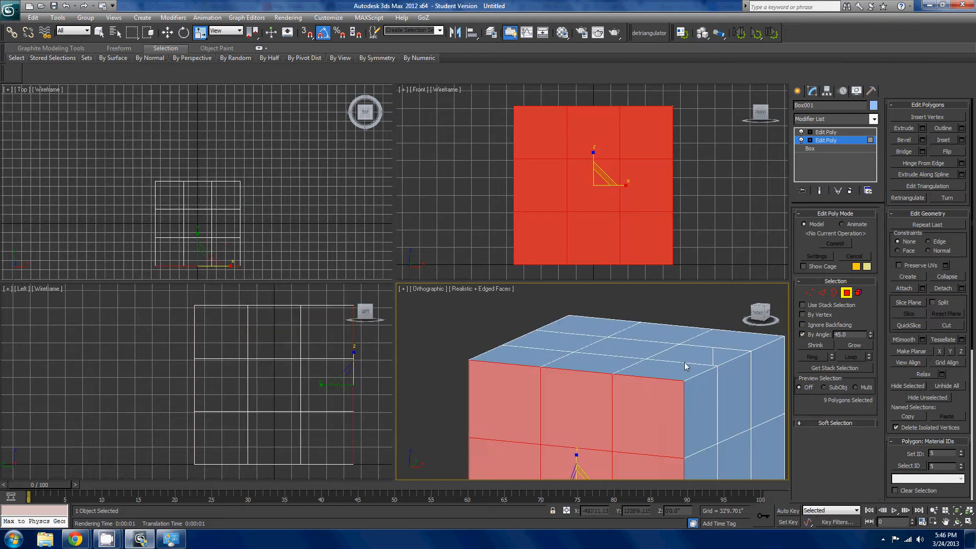
pyautogui.click(686, 358)
pyautogui.keyDown('alt'); pyautogui.moveTo(686, 358); pyautogui.dragTo(606, 377, button='middle'); pyautogui.keyUp('alt')
pyautogui.click(608, 403)
pyautogui.click(680, 356)
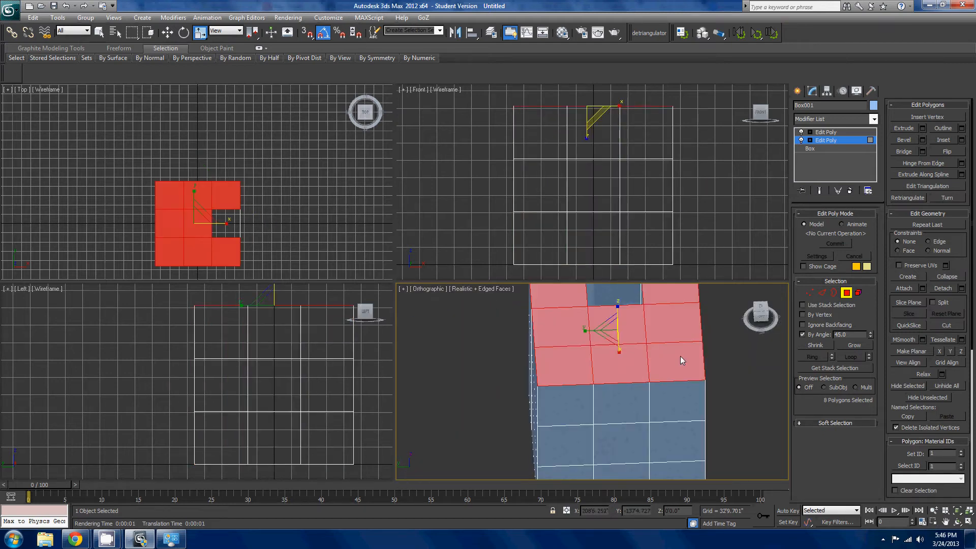
pyautogui.keyDown('alt'); pyautogui.moveTo(680, 356); pyautogui.dragTo(621, 400, button='middle'); pyautogui.keyUp('alt')
pyautogui.scroll(4, 620, 400)
pyautogui.moveTo(697, 385); pyautogui.dragTo(644, 351, button='middle')
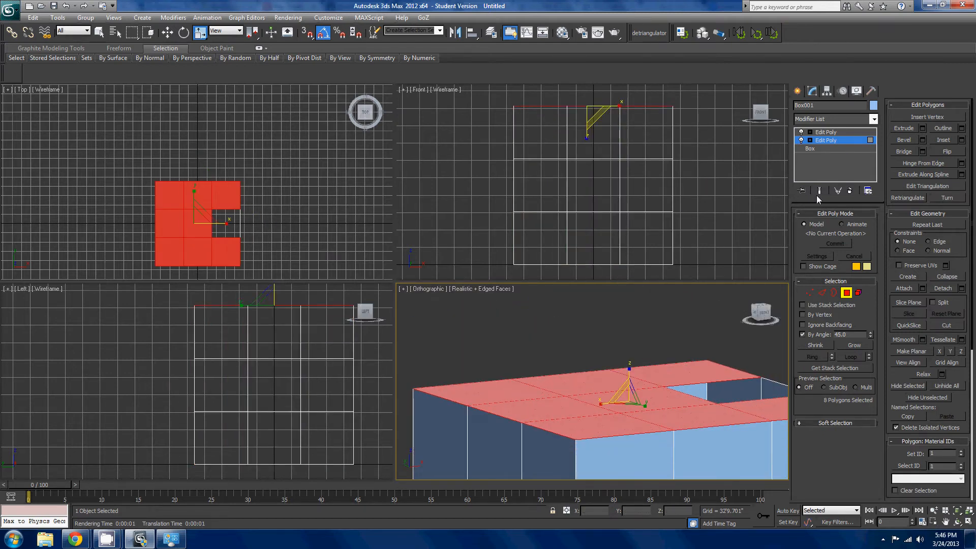
# - Switch to the upper Edit Poly modifier of the box and activate its Polygon level
pyautogui.click(846, 293)
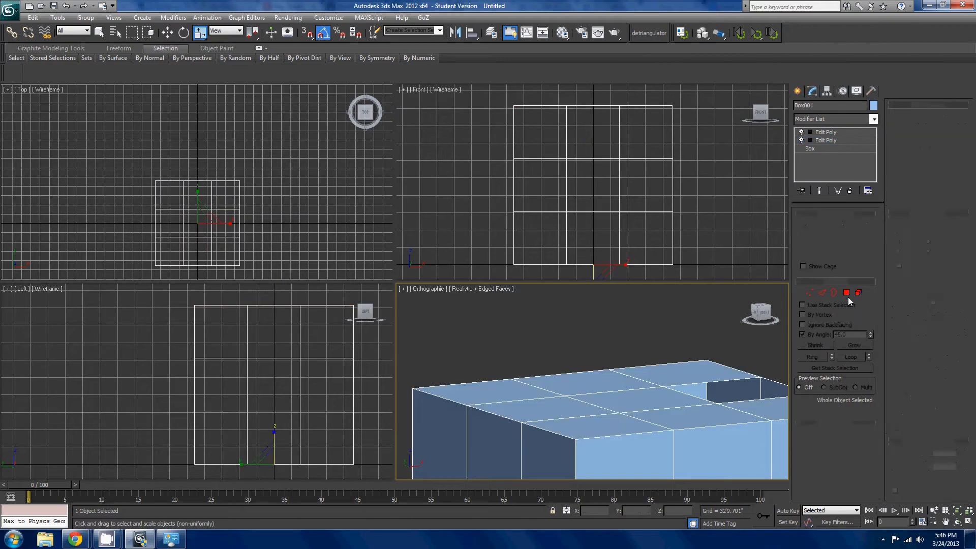
pyautogui.click(825, 132)
pyautogui.click(846, 293)
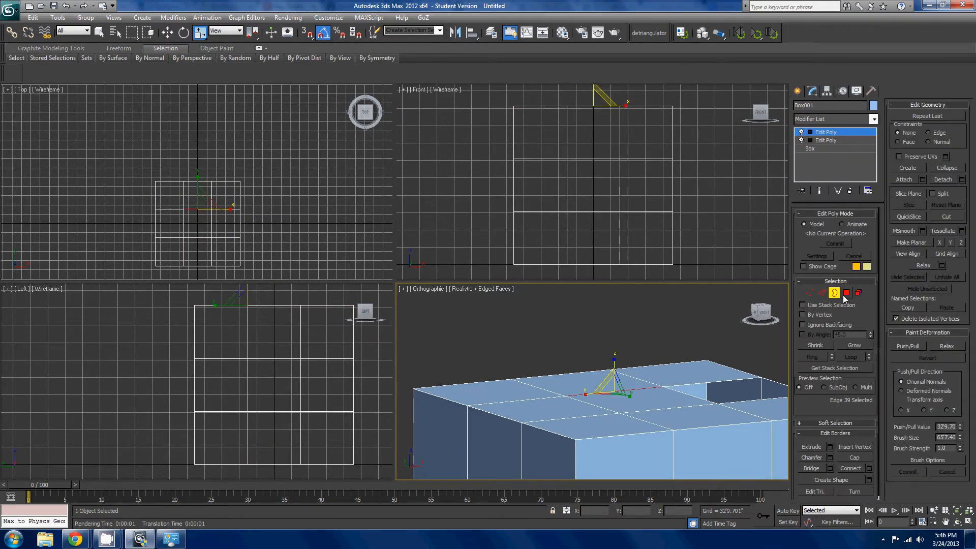
pyautogui.click(676, 346)
pyautogui.keyDown('alt'); pyautogui.moveTo(675, 345); pyautogui.dragTo(674, 355, button='middle'); pyautogui.keyUp('alt')
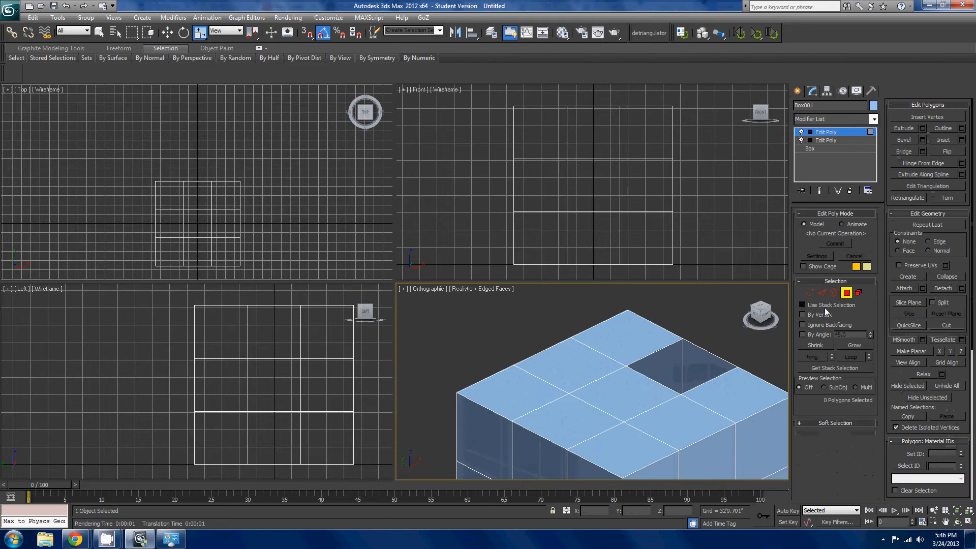
# - Try Use Stack Selection with a scale of the inherited top-face polygons, undo the scale and switch the option off
pyautogui.click(824, 307)
pyautogui.moveTo(589, 393); pyautogui.dragTo(592, 358, button='middle')
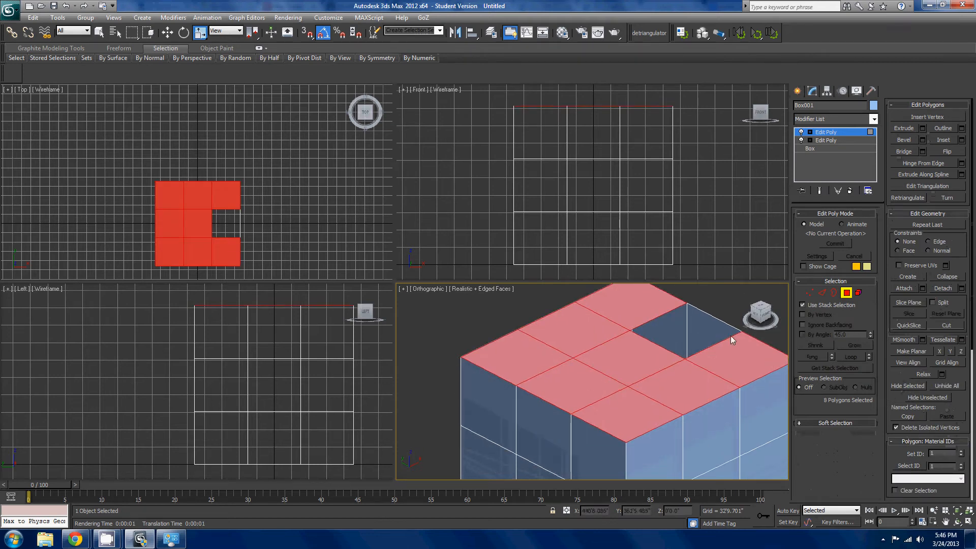
pyautogui.click(922, 373)
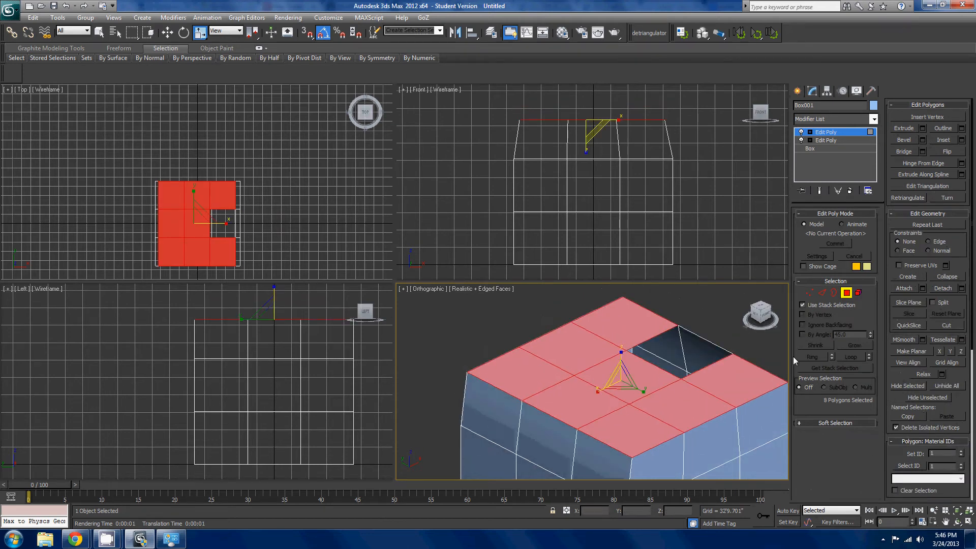
pyautogui.hotkey('ctrl', 'z')
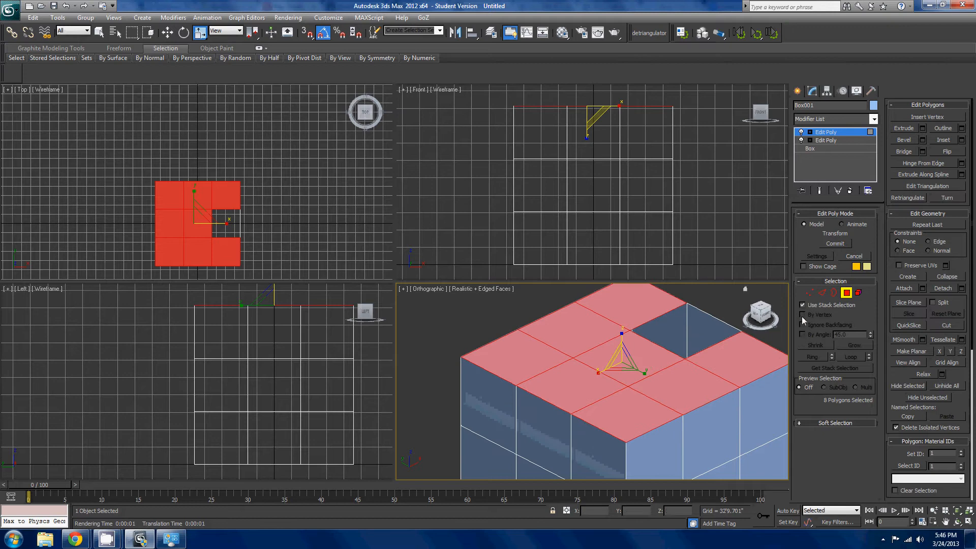
pyautogui.click(817, 306)
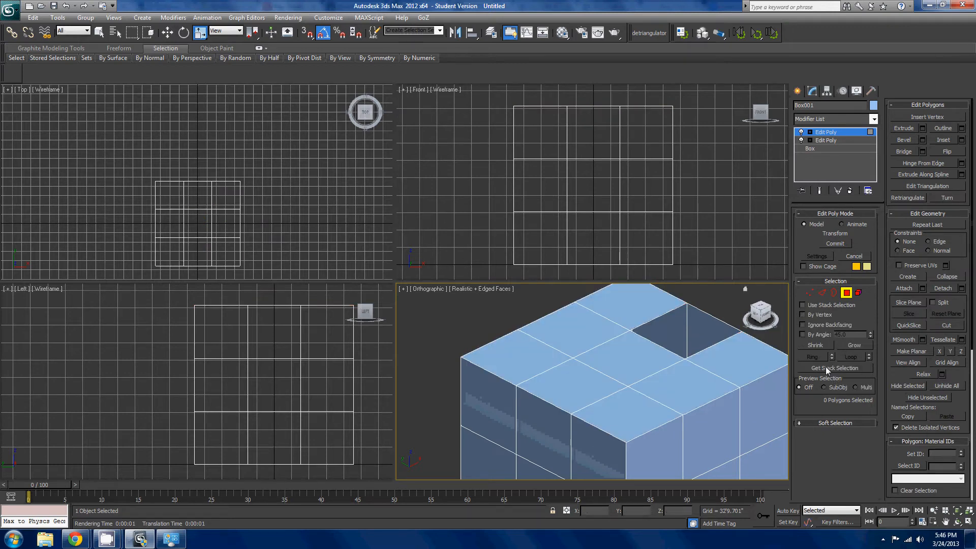
# - Fetch the lower modifier's polygons with Get Stack Selection, and replace them with a single corner polygon of the top face
pyautogui.click(850, 366)
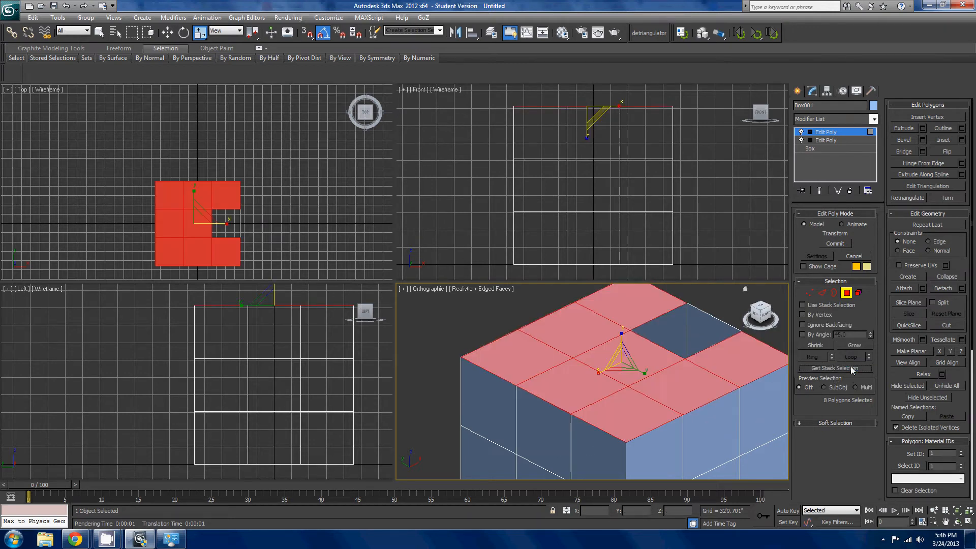
pyautogui.click(700, 385)
pyautogui.click(635, 399)
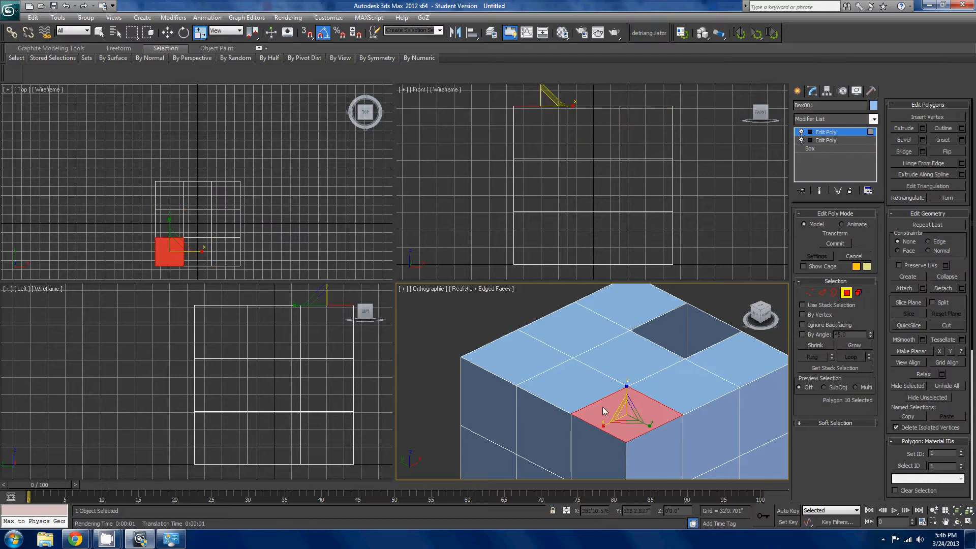
# - Enable By Vertex and pick several top-face vertices in turn to select the polygons surrounding each one
pyautogui.click(825, 315)
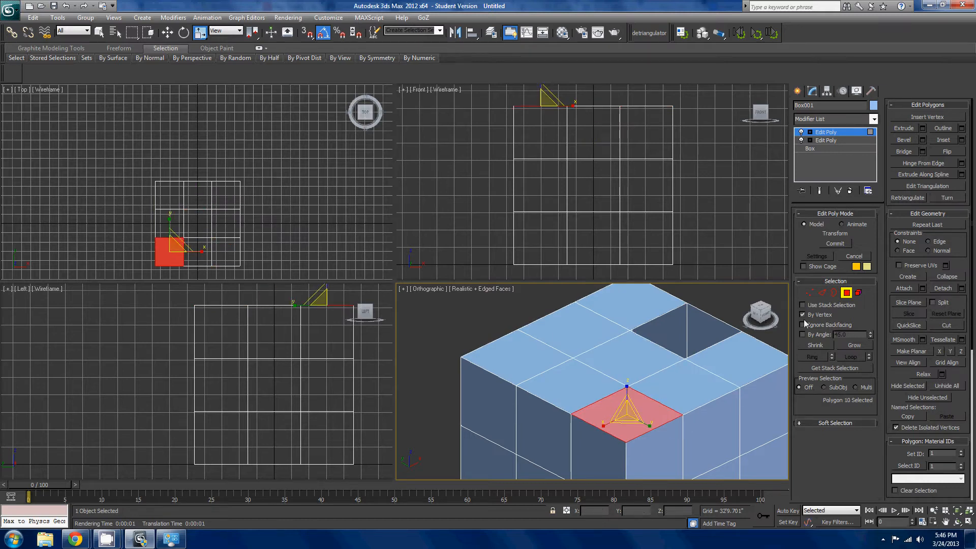
pyautogui.click(683, 358)
pyautogui.click(574, 361)
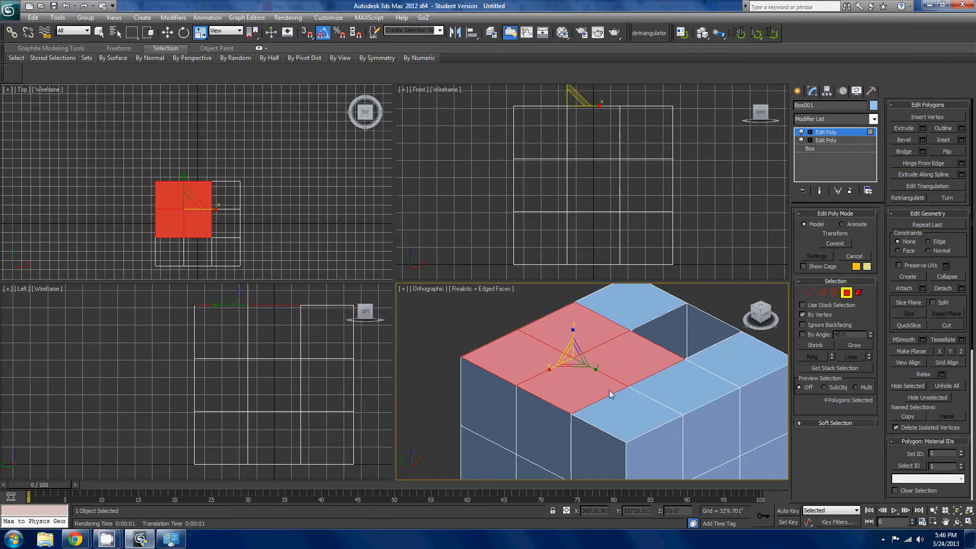
pyautogui.click(628, 385)
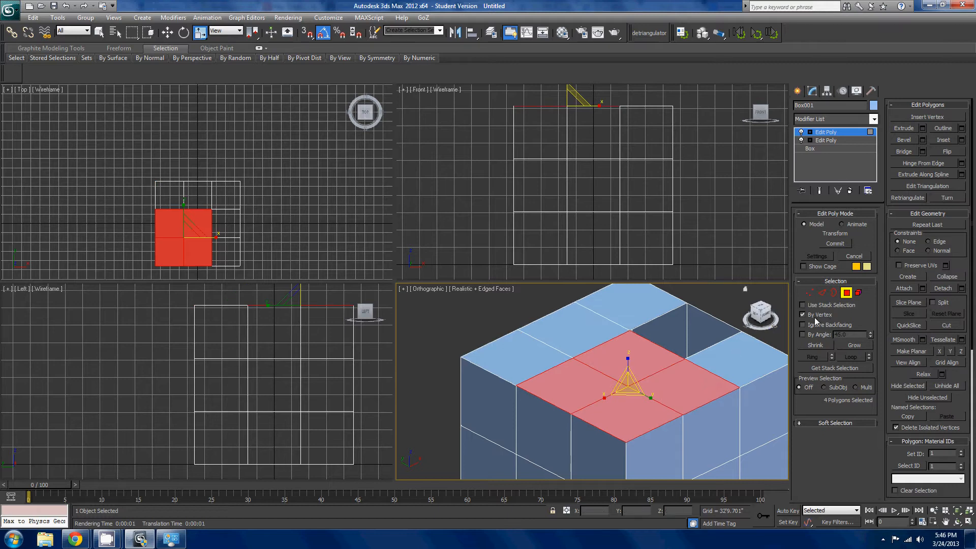
# - Replace By Vertex with Ignore Backfacing and test picking through the hole, ending with the back corner polygon of the top face
pyautogui.click(814, 317)
pyautogui.click(822, 328)
pyautogui.click(720, 340)
pyautogui.moveTo(720, 340); pyautogui.dragTo(664, 373, button='middle')
pyautogui.scroll(5, 664, 373)
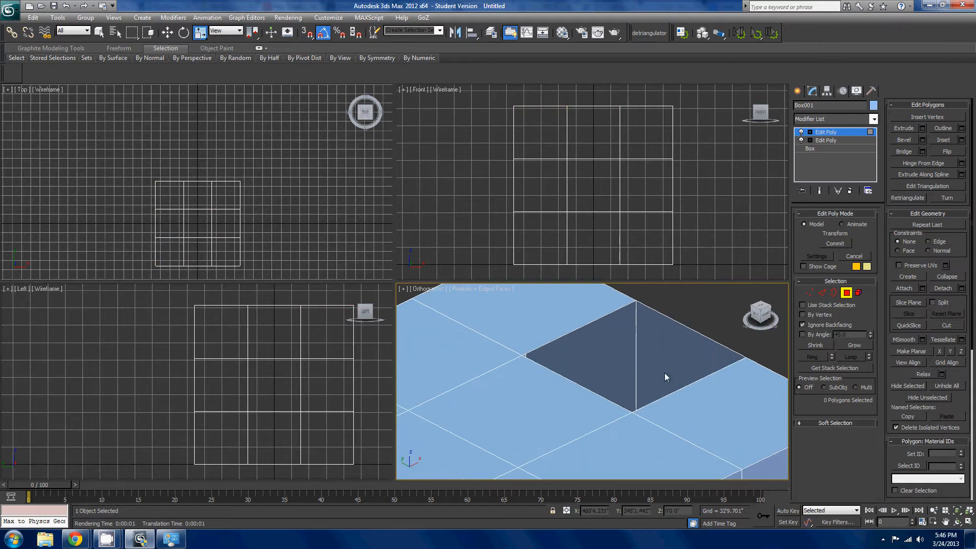
pyautogui.click(702, 405)
pyautogui.click(572, 404)
pyautogui.click(507, 324)
# - Return the time slider to frame 0 and select the centre polygon of the top face
pyautogui.click(726, 484)
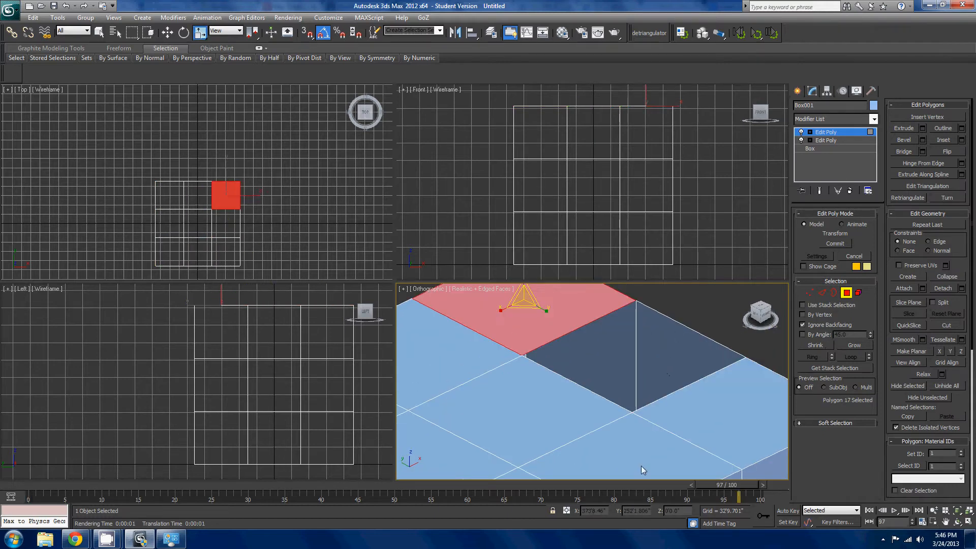
pyautogui.moveTo(743, 484); pyautogui.dragTo(51, 484)
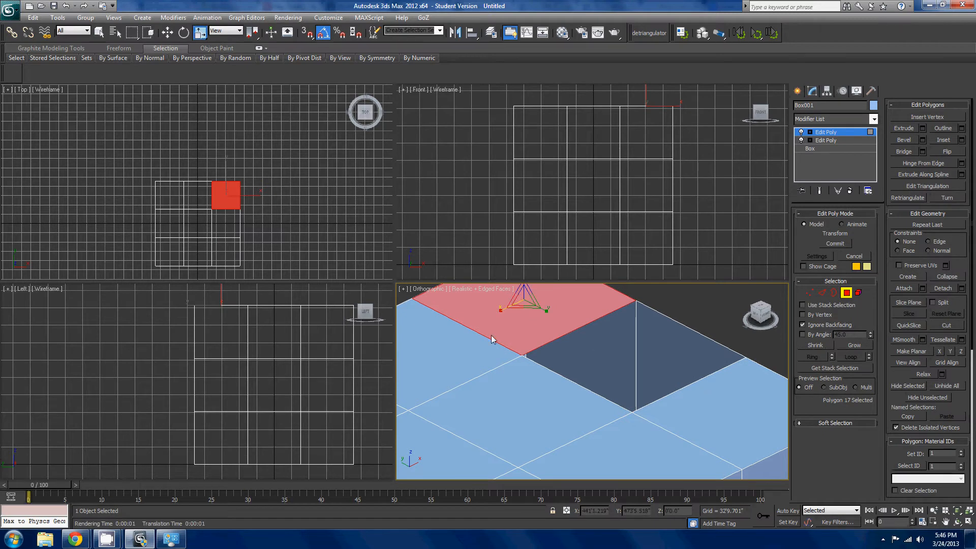
pyautogui.click(506, 392)
pyautogui.scroll(-4, 506, 391)
pyautogui.keyDown('alt'); pyautogui.moveTo(641, 395); pyautogui.dragTo(620, 400, button='middle'); pyautogui.keyUp('alt')
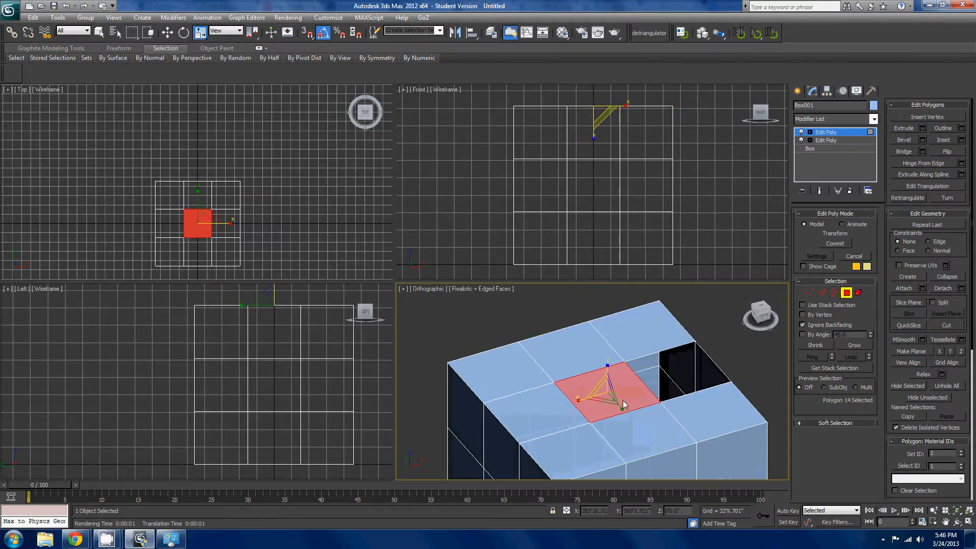
# - Turn off Ignore Backfacing, select the backfacing side polygon seen through the hole, and reselect the top face's centre polygon
pyautogui.click(803, 324)
pyautogui.click(709, 376)
pyautogui.keyDown('alt'); pyautogui.moveTo(709, 376); pyautogui.dragTo(743, 368, button='middle'); pyautogui.keyUp('alt')
pyautogui.scroll(3, 744, 368)
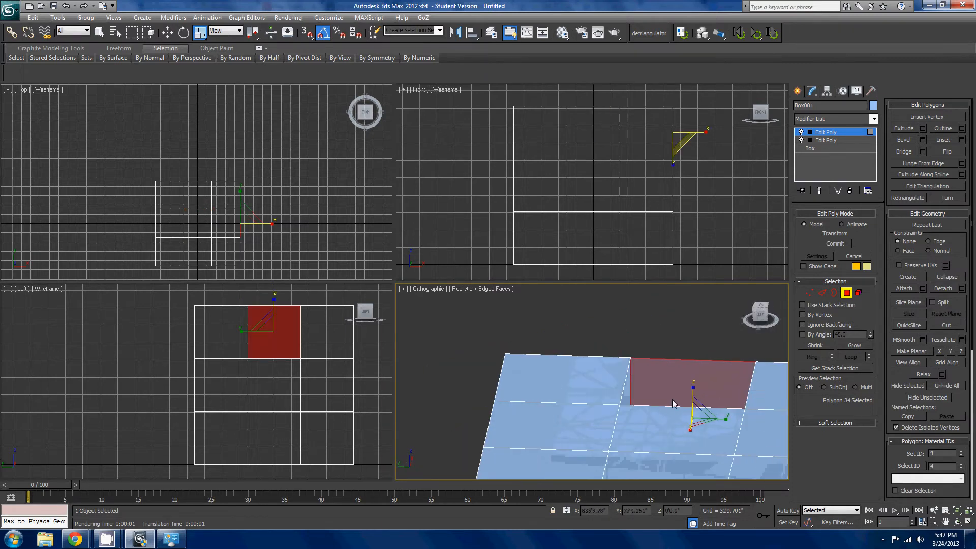
pyautogui.click(702, 428)
pyautogui.keyDown('alt'); pyautogui.moveTo(702, 428); pyautogui.dragTo(710, 410, button='middle'); pyautogui.keyUp('alt')
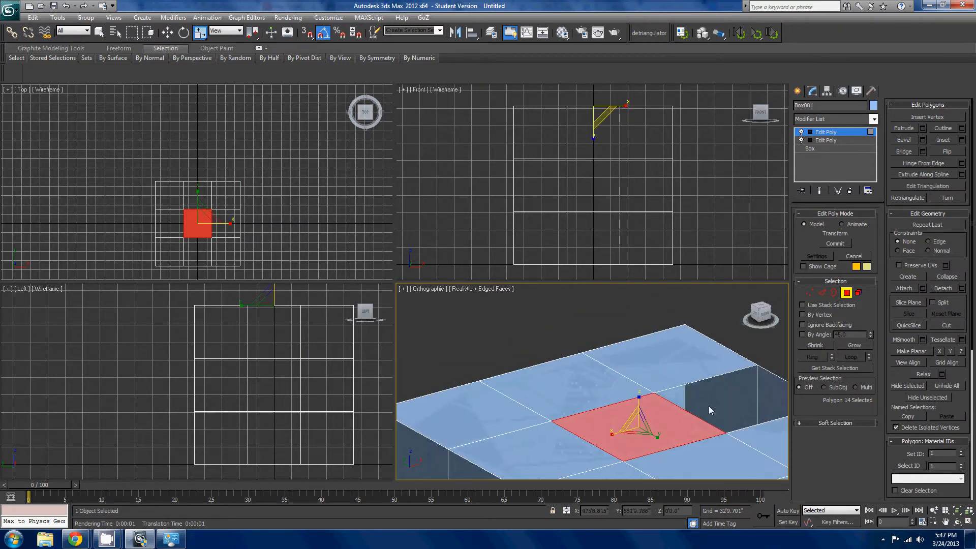
pyautogui.keyDown('alt'); pyautogui.moveTo(632, 427); pyautogui.dragTo(657, 433, button='middle'); pyautogui.keyUp('alt')
# - Open the render setup, examine the Force 2-Sided option in the common parameters, and close it
pyautogui.press('F10')
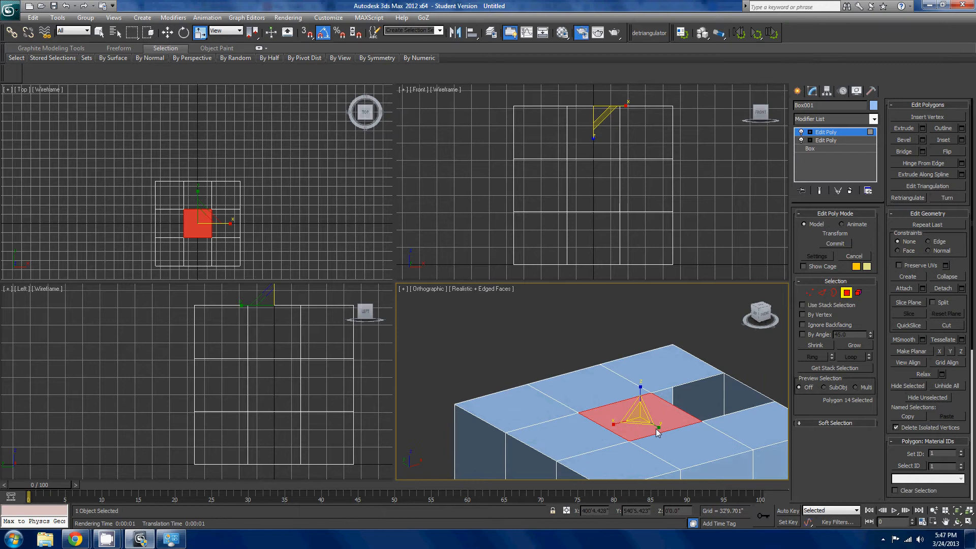
pyautogui.moveTo(870, 105); pyautogui.dragTo(267, 72)
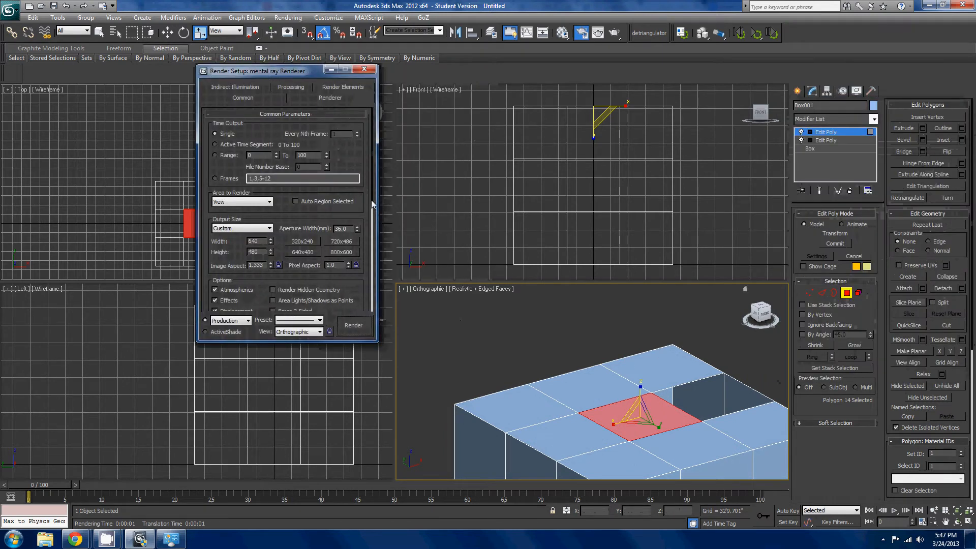
pyautogui.moveTo(371, 200); pyautogui.dragTo(367, 317)
pyautogui.scroll(5, 303, 256)
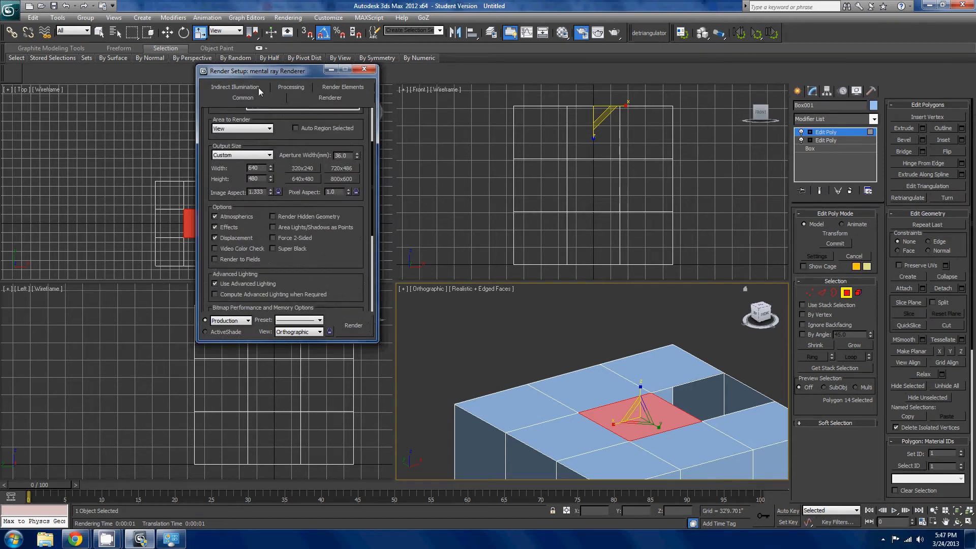
pyautogui.scroll(-2, 352, 246)
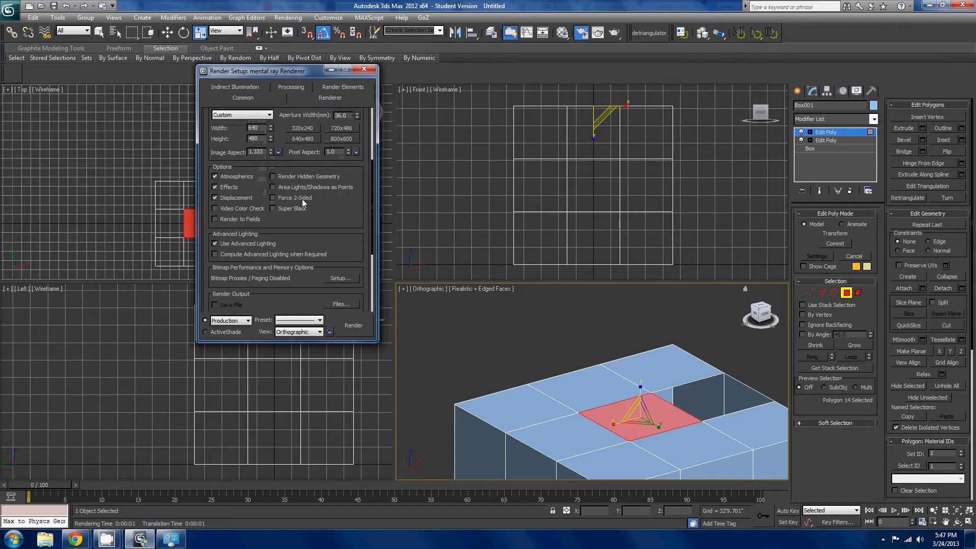
pyautogui.click(365, 69)
# - Select the middle polygon along one edge of the top face, then grow and shrink the selection
pyautogui.moveTo(630, 382); pyautogui.dragTo(696, 362, button='middle')
pyautogui.click(596, 410)
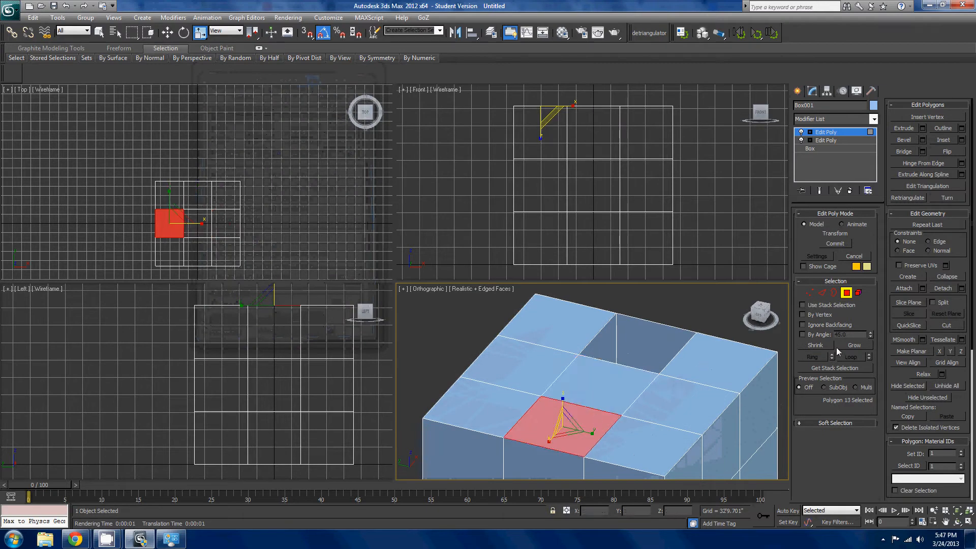
pyautogui.click(857, 346)
pyautogui.keyDown('alt'); pyautogui.moveTo(650, 371); pyautogui.dragTo(718, 315, button='middle'); pyautogui.keyUp('alt')
pyautogui.click(815, 345)
# - Select a polygon on the box's side, grow the selection to cover the whole box, and try to shrink it
pyautogui.click(609, 425)
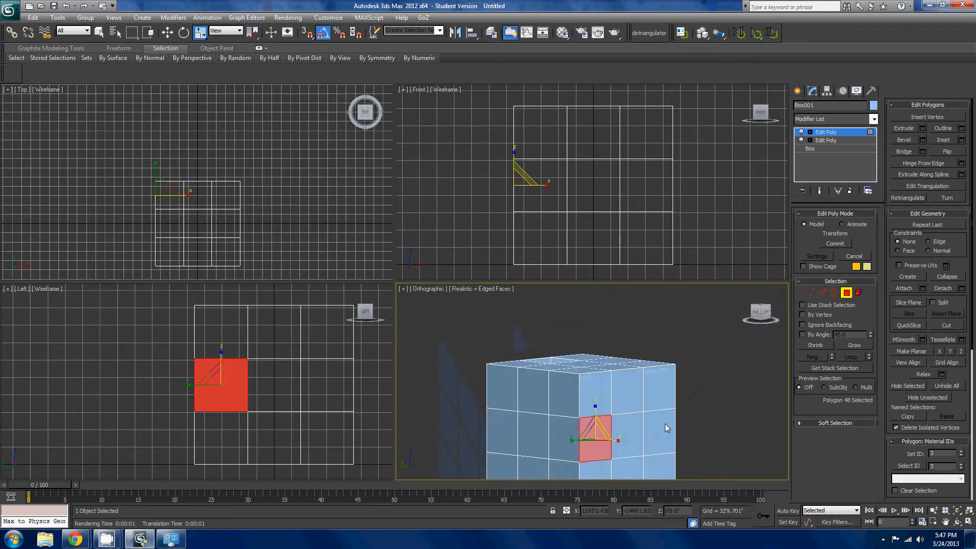
pyautogui.click(628, 434)
pyautogui.click(849, 347)
pyautogui.click(849, 346)
pyautogui.click(849, 347)
pyautogui.click(849, 346)
pyautogui.click(849, 346)
pyautogui.click(849, 345)
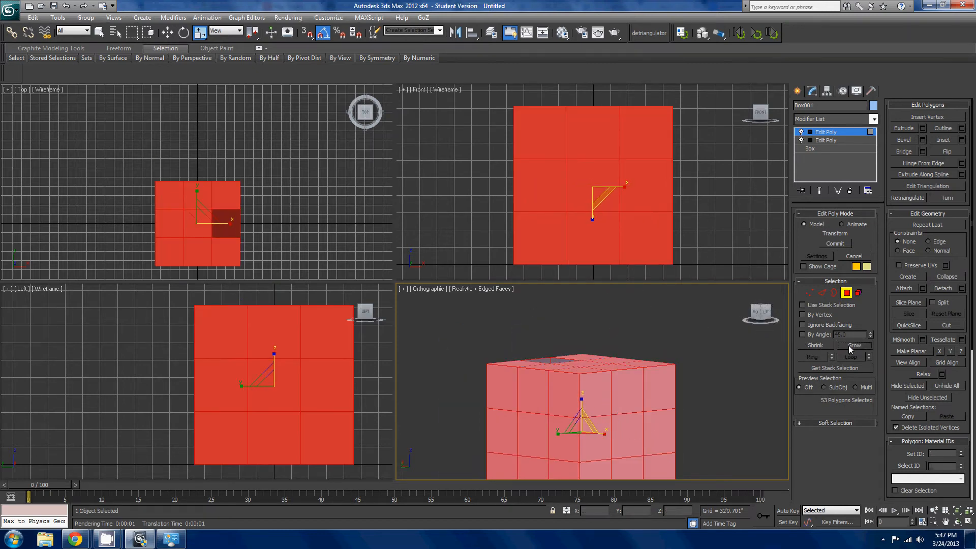
pyautogui.click(816, 347)
pyautogui.click(817, 346)
pyautogui.click(817, 346)
pyautogui.moveTo(654, 375)
pyautogui.mouseDown(button='middle')
pyautogui.moveTo(685, 344)
pyautogui.moveTo(766, 346)
pyautogui.moveTo(670, 386)
pyautogui.mouseUp(button='middle')
pyautogui.scroll(-4, 685, 344)
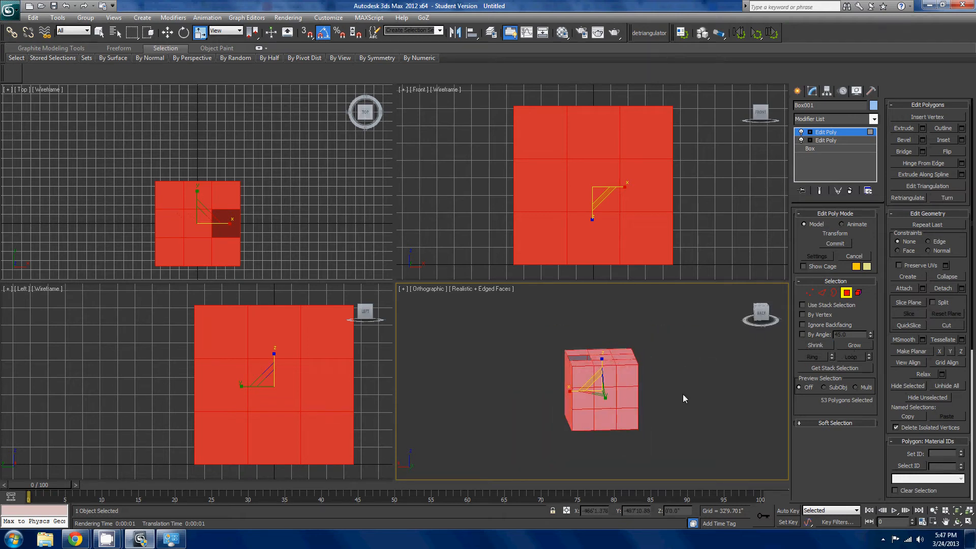
# - Invert the selection of the back face's centre polygon and apply Shrink repeatedly
pyautogui.click(614, 402)
pyautogui.hotkey('ctrl', 'i')
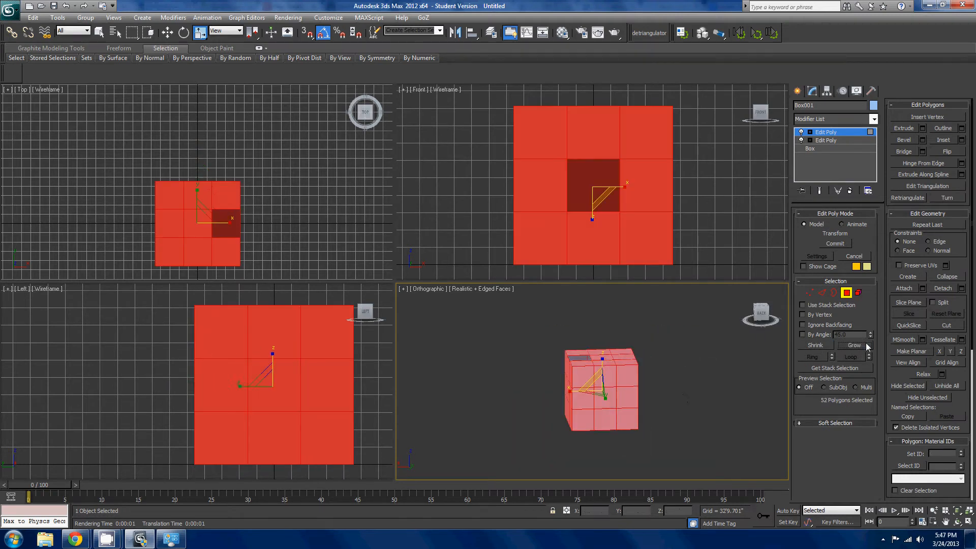
pyautogui.keyDown('alt'); pyautogui.moveTo(682, 437); pyautogui.dragTo(722, 401, button='middle'); pyautogui.keyUp('alt')
pyautogui.click(819, 347)
pyautogui.click(818, 347)
pyautogui.click(819, 347)
pyautogui.click(818, 341)
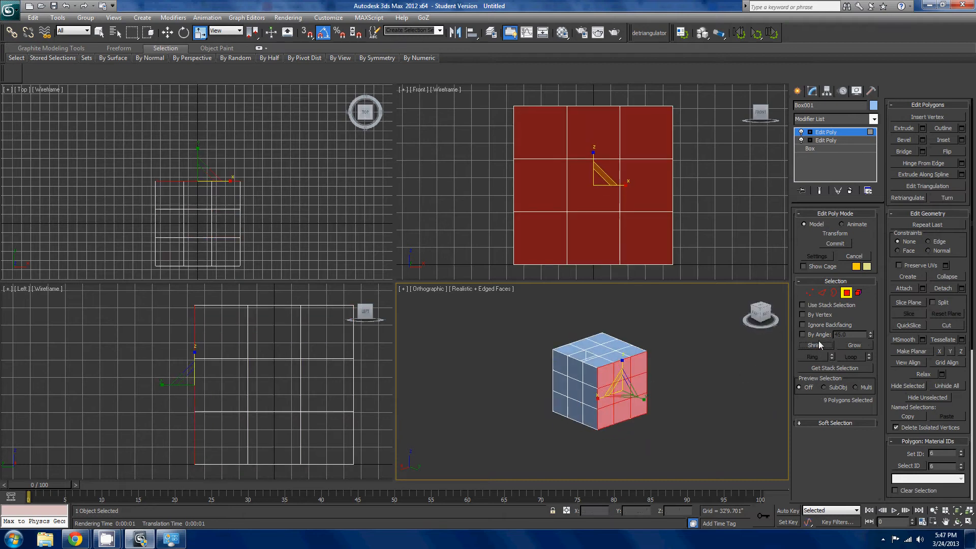
pyautogui.click(818, 342)
# - Select individual polygons in the back face's middle row in turn, ending with the centre one
pyautogui.scroll(3, 708, 416)
pyautogui.click(712, 417)
pyautogui.scroll(-1, 568, 378)
pyautogui.moveTo(568, 378); pyautogui.dragTo(498, 387, button='middle')
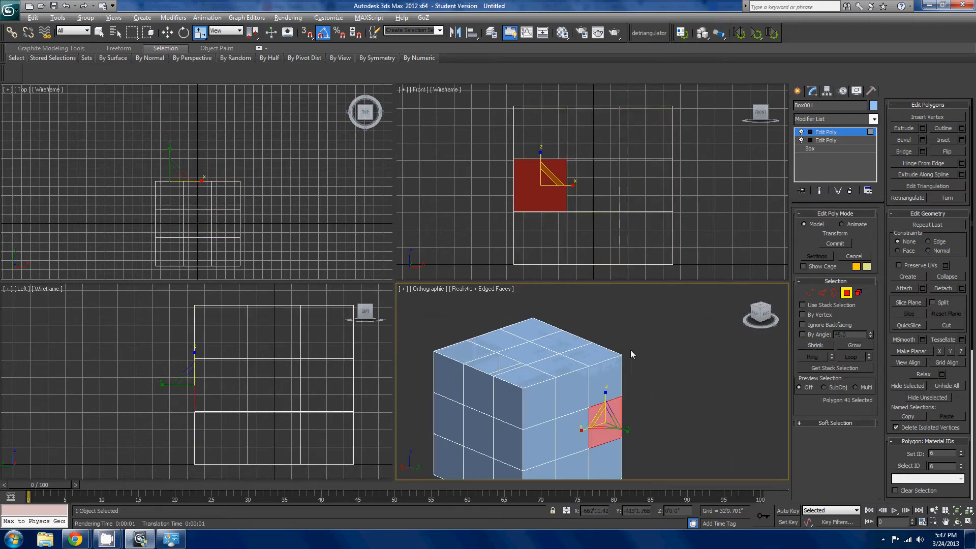
pyautogui.keyDown('alt'); pyautogui.moveTo(630, 349); pyautogui.dragTo(650, 343, button='middle'); pyautogui.keyUp('alt')
pyautogui.click(604, 379)
pyautogui.click(566, 436)
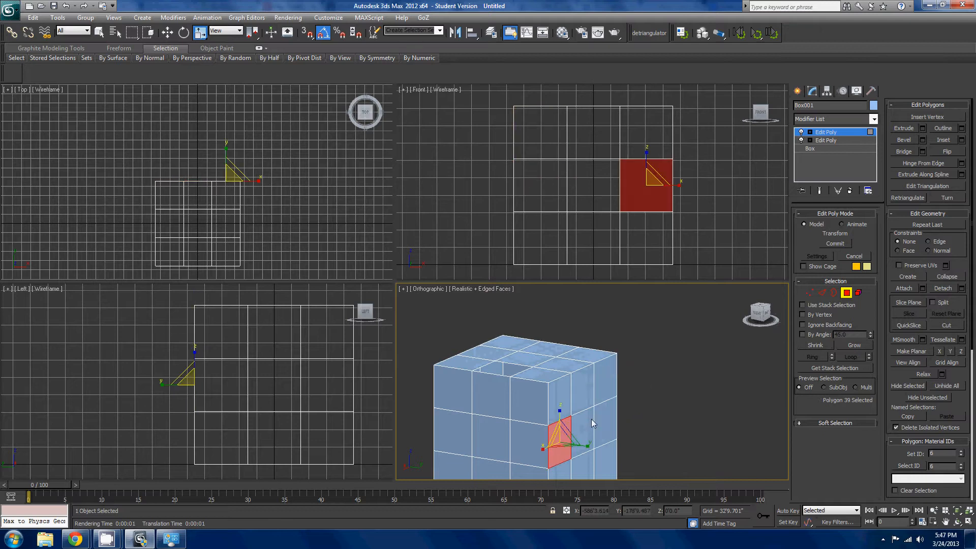
pyautogui.click(589, 424)
pyautogui.moveTo(602, 413); pyautogui.dragTo(510, 418, button='middle')
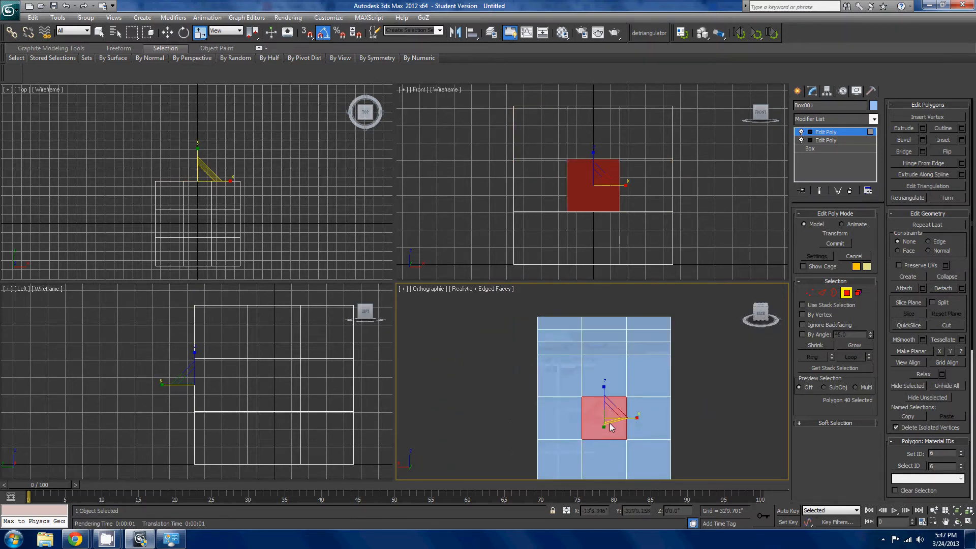
# - Select six polygons around the vertical corner between the left and back faces, try Shrink on them and undo it
pyautogui.keyDown('alt'); pyautogui.moveTo(609, 423); pyautogui.dragTo(632, 398, button='middle'); pyautogui.keyUp('alt')
pyautogui.moveTo(632, 398); pyautogui.dragTo(565, 479)
pyautogui.moveTo(649, 429); pyautogui.dragTo(678, 383, button='middle')
pyautogui.click(830, 346)
pyautogui.click(830, 346)
pyautogui.keyDown('alt'); pyautogui.moveTo(747, 388); pyautogui.dragTo(682, 416, button='middle'); pyautogui.keyUp('alt')
pyautogui.hotkey('ctrl', 'z')
pyautogui.keyDown('alt'); pyautogui.moveTo(683, 417); pyautogui.dragTo(732, 434, button='middle'); pyautogui.keyUp('alt')
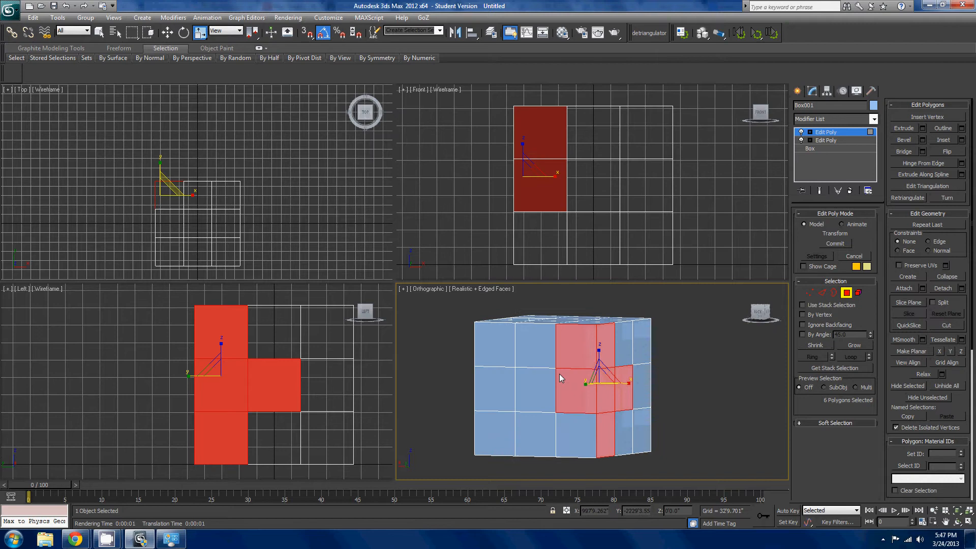
pyautogui.keyDown('alt'); pyautogui.moveTo(600, 376); pyautogui.dragTo(593, 443, button='middle'); pyautogui.keyUp('alt')
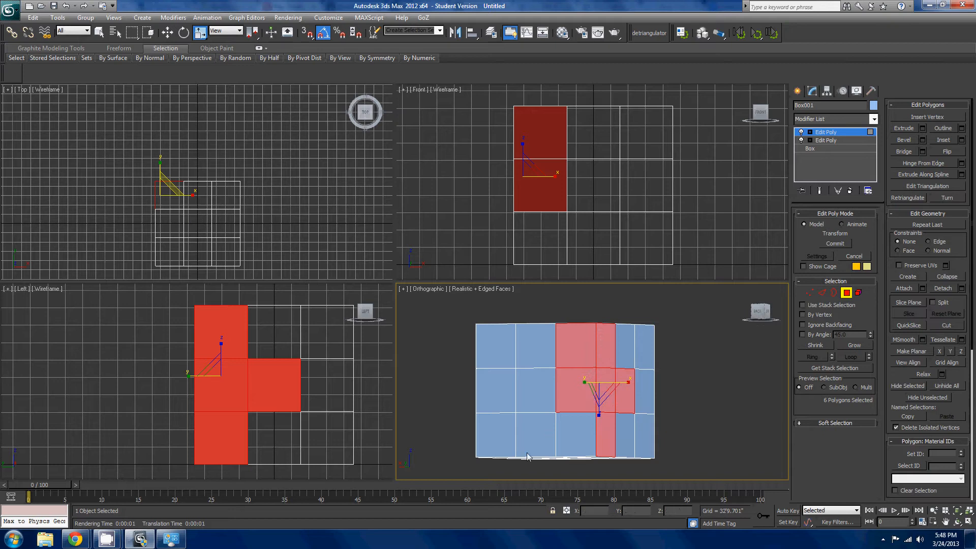
pyautogui.keyDown('alt'); pyautogui.moveTo(592, 399); pyautogui.dragTo(575, 367, button='middle'); pyautogui.keyUp('alt')
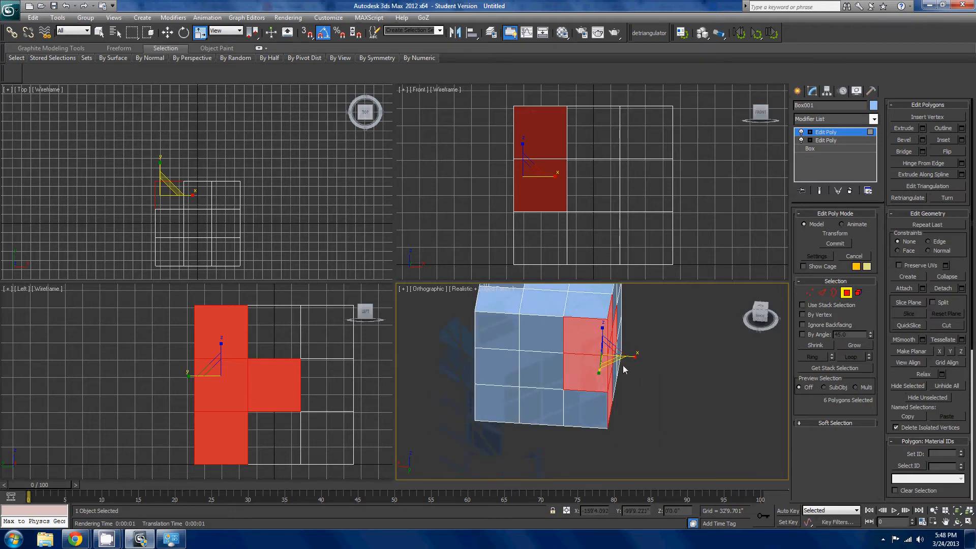
pyautogui.keyDown('alt'); pyautogui.moveTo(662, 360); pyautogui.dragTo(667, 398, button='middle'); pyautogui.keyUp('alt')
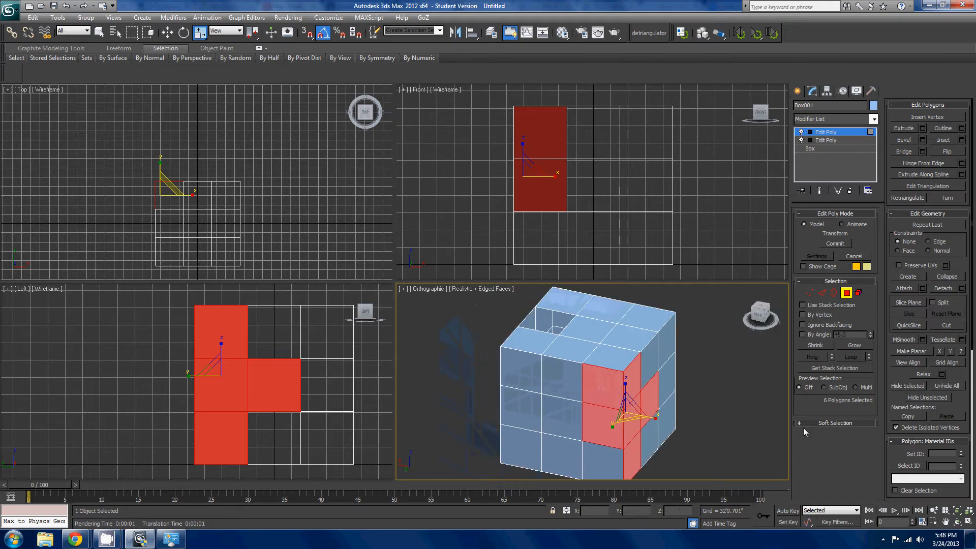
# - Select the top-row middle polygon on the box's left face and switch through the Element, Edge and Vertex sub-object levels
pyautogui.click(645, 365)
pyautogui.moveTo(694, 367); pyautogui.dragTo(607, 391, button='middle')
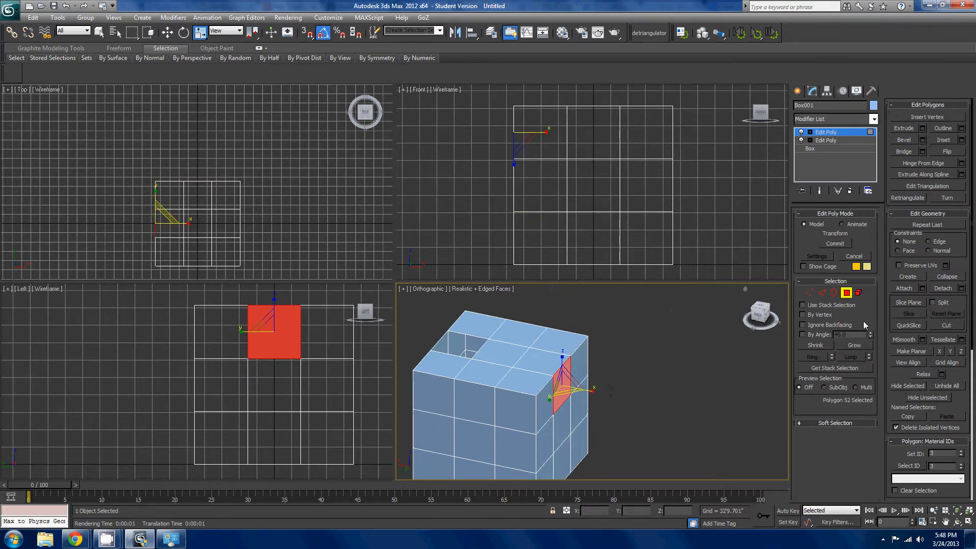
pyautogui.click(843, 296)
pyautogui.click(855, 298)
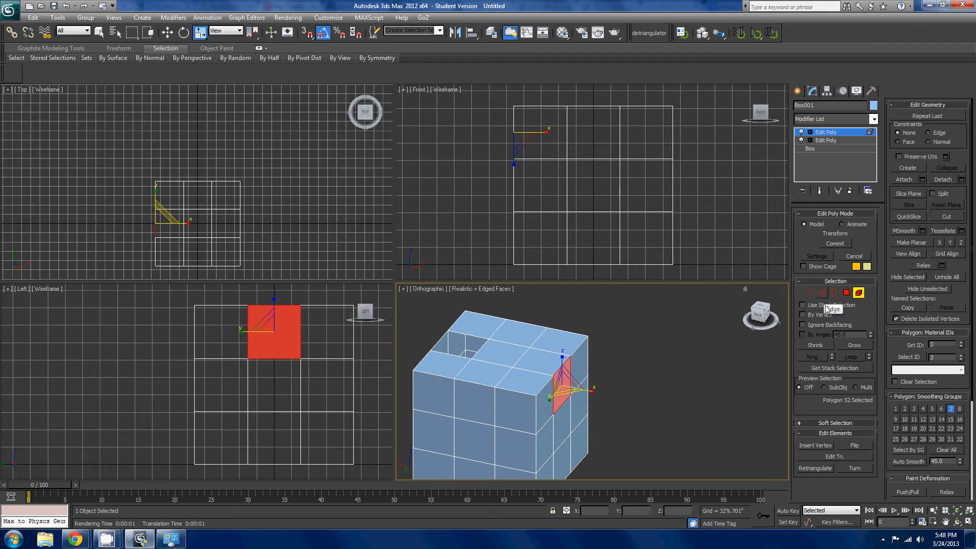
pyautogui.click(822, 293)
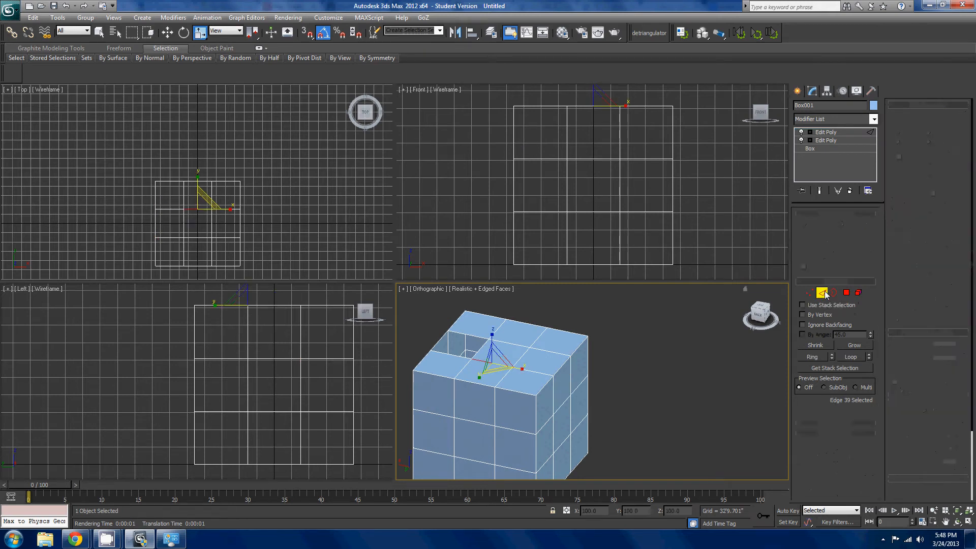
pyautogui.click(809, 292)
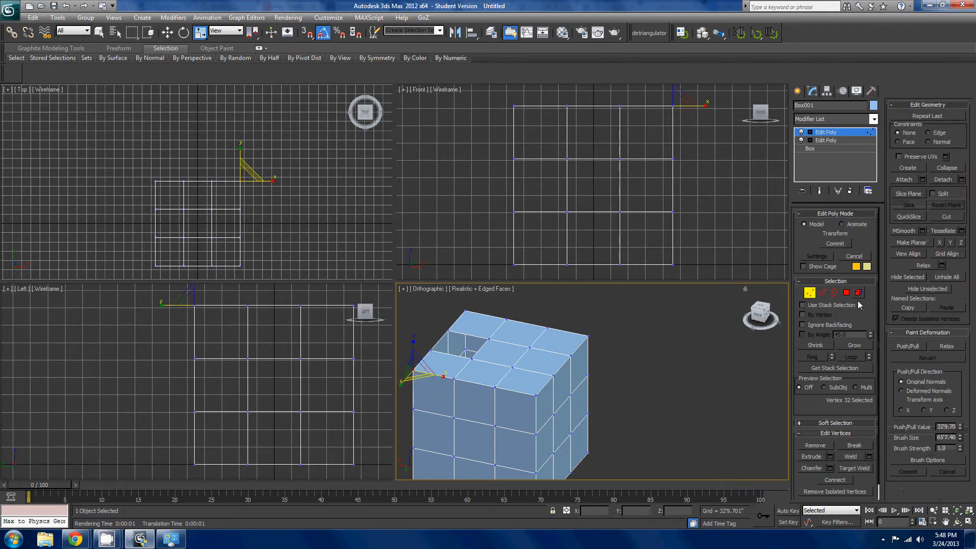
# - Return to the Polygon sub-object level and select individual polygons on the box's top face in turn
pyautogui.click(848, 293)
pyautogui.click(555, 363)
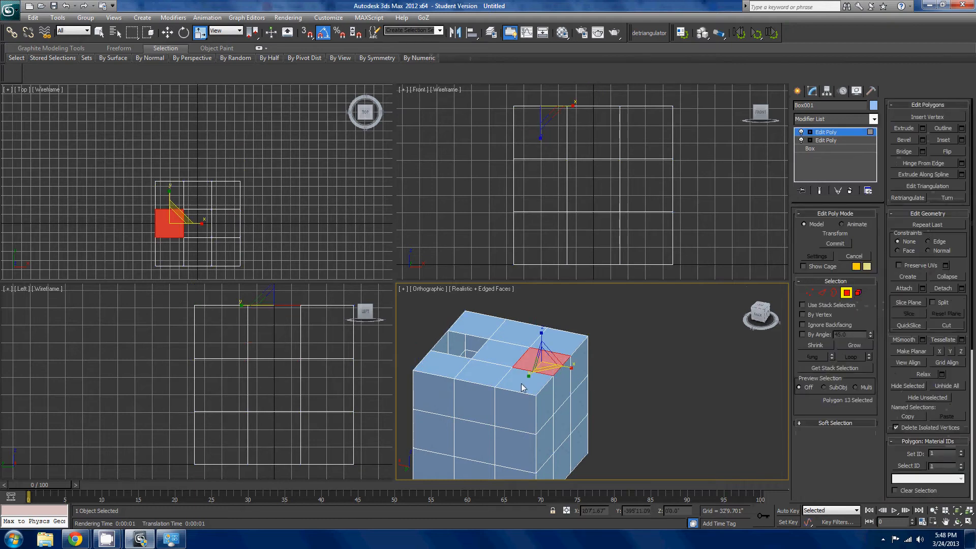
pyautogui.click(519, 383)
pyautogui.click(497, 380)
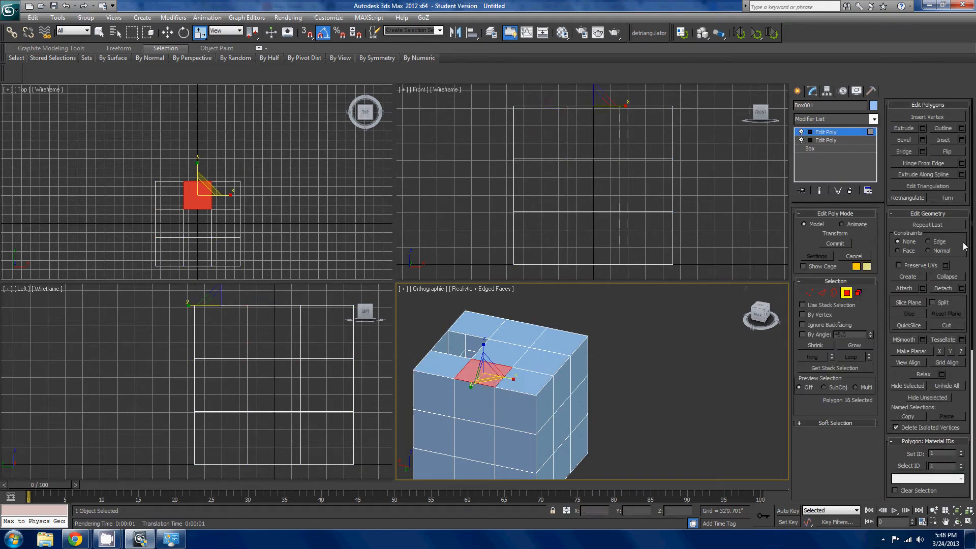
# - Create a freehand four-sided polygon on the ground plane beside the box
pyautogui.scroll(-2, 963, 247)
pyautogui.moveTo(608, 433); pyautogui.dragTo(678, 427, button='middle')
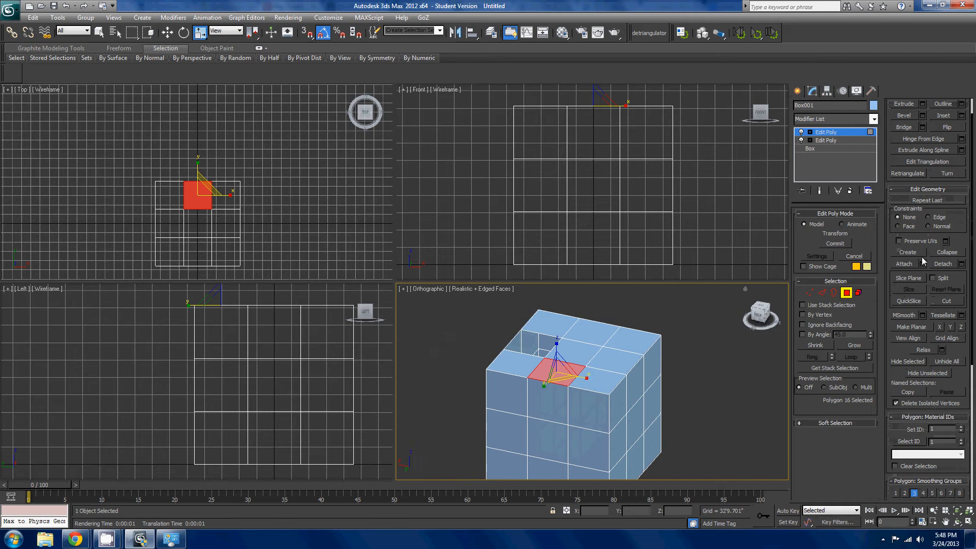
pyautogui.click(908, 252)
pyautogui.scroll(-2, 681, 364)
pyautogui.click(669, 438)
pyautogui.click(702, 361)
pyautogui.click(748, 416)
pyautogui.click(742, 457)
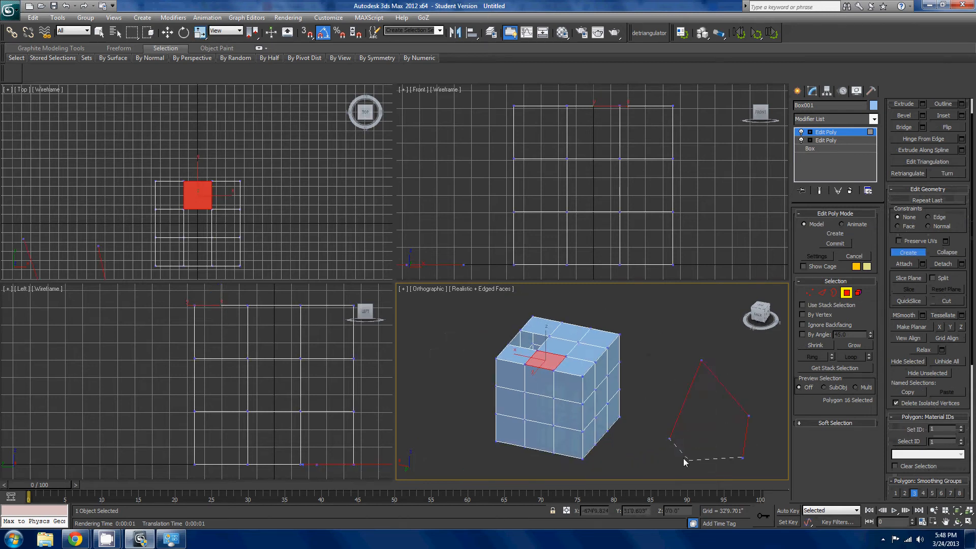
pyautogui.click(669, 439)
# - Create a second, irregular polygon on the ground plane that passes beneath the box, and end the Create command
pyautogui.keyDown('alt'); pyautogui.moveTo(647, 429); pyautogui.dragTo(629, 360, button='middle'); pyautogui.keyUp('alt')
pyautogui.click(650, 340)
pyautogui.click(694, 375)
pyautogui.click(655, 427)
pyautogui.click(564, 412)
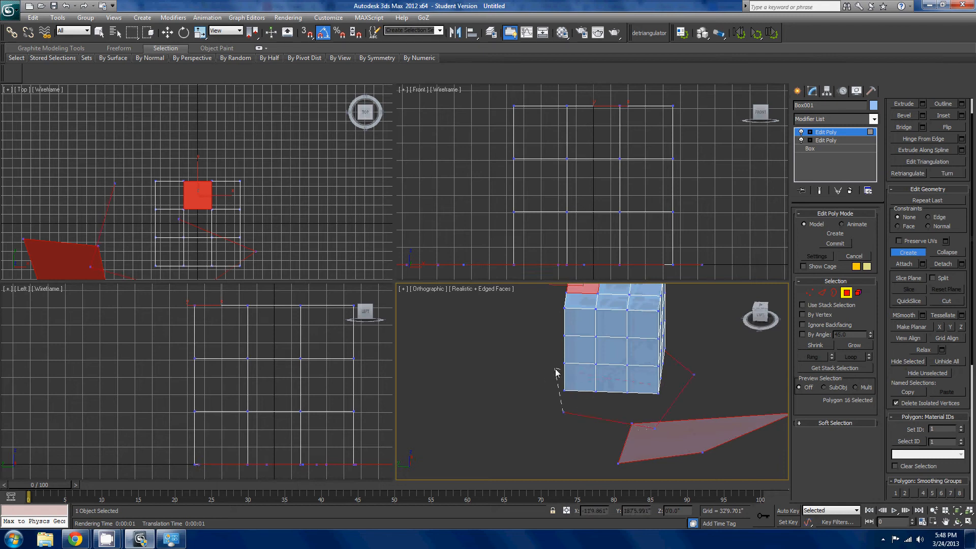
pyautogui.click(565, 362)
pyautogui.click(609, 379)
pyautogui.keyDown('alt'); pyautogui.moveTo(715, 398); pyautogui.dragTo(638, 339, button='middle'); pyautogui.keyUp('alt')
pyautogui.rightClick(675, 350)
# - Delete both freehand polygons so that only the box is left
pyautogui.click(614, 388)
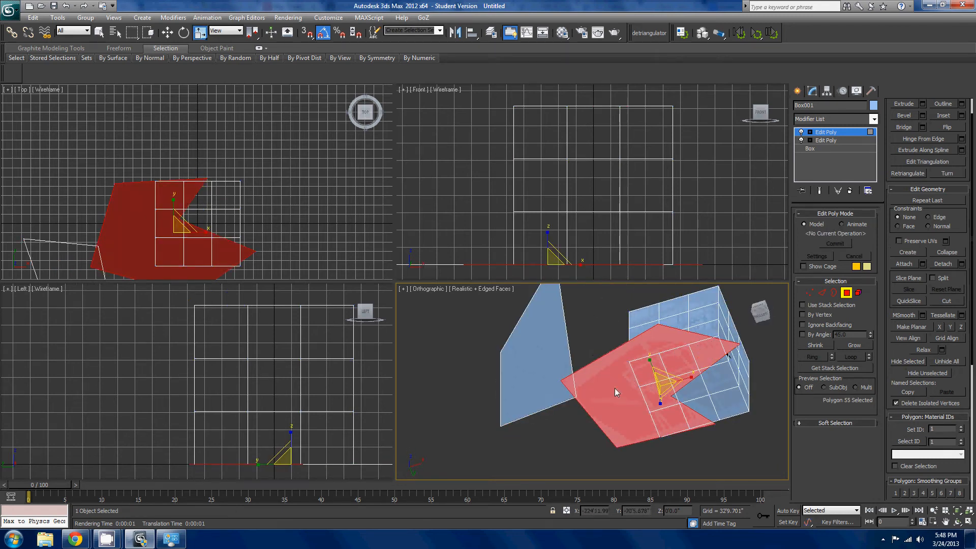
pyautogui.click(564, 370)
pyautogui.press('Delete')
pyautogui.scroll(-3, 661, 389)
pyautogui.keyDown('alt'); pyautogui.moveTo(696, 391); pyautogui.dragTo(730, 457, button='middle'); pyautogui.keyUp('alt')
pyautogui.moveTo(737, 414); pyautogui.dragTo(660, 417, button='middle')
pyautogui.scroll(3, 656, 420)
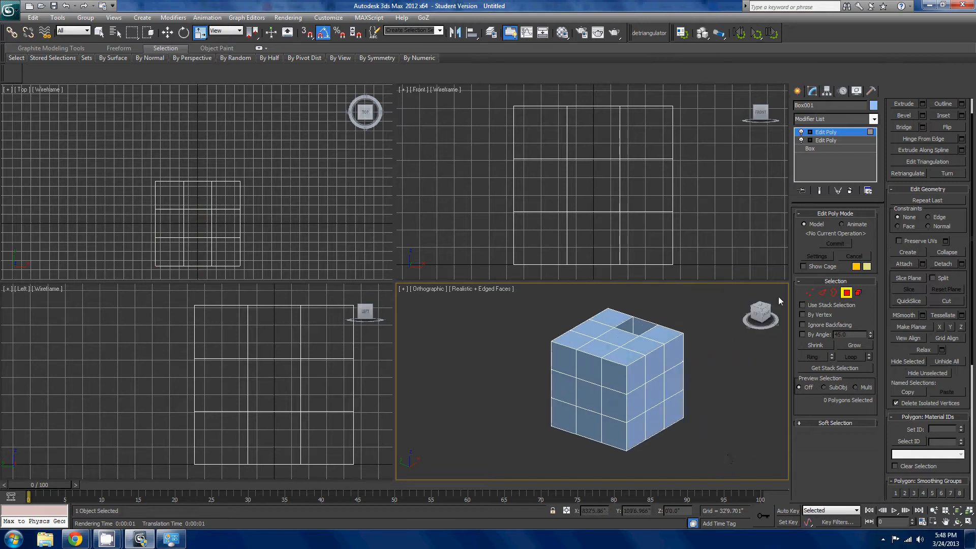
pyautogui.moveTo(657, 327); pyautogui.dragTo(594, 342, button='middle')
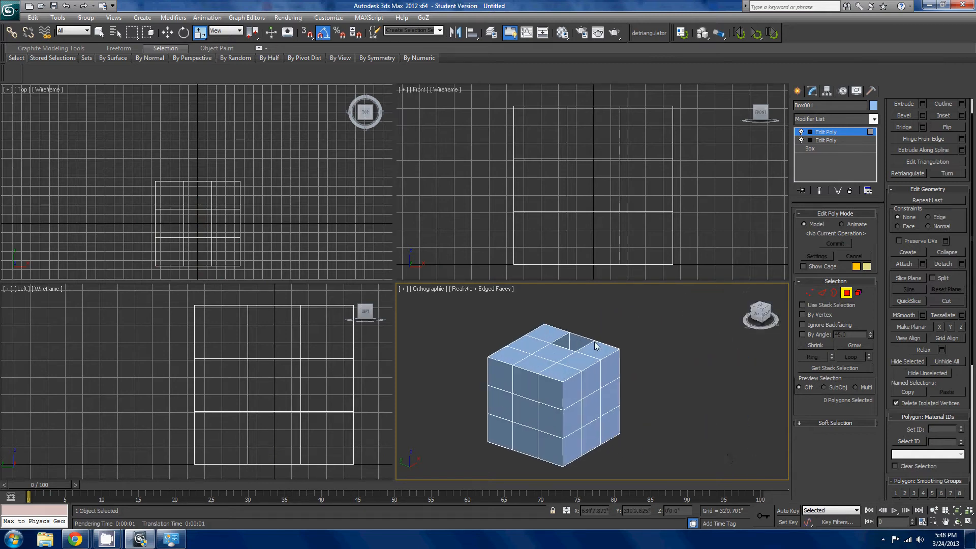
pyautogui.click(904, 253)
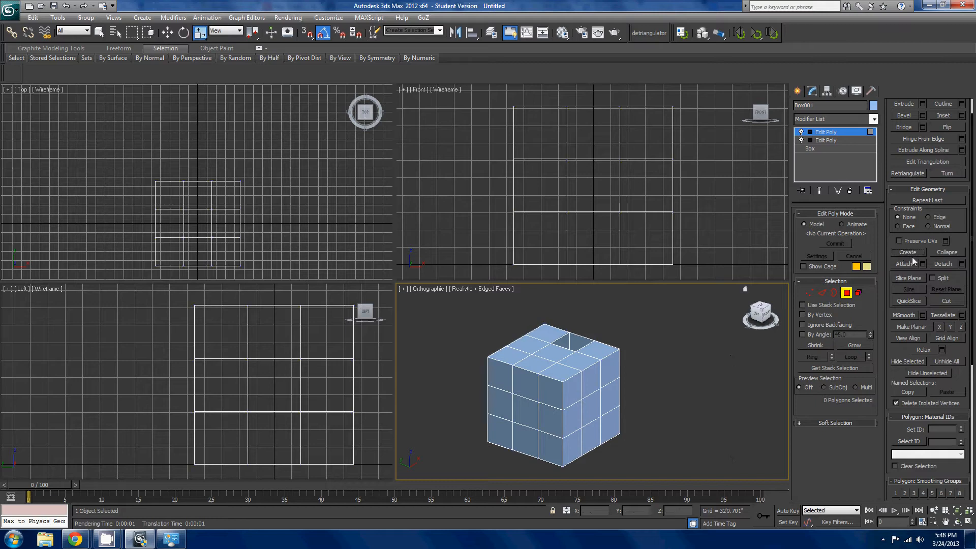
pyautogui.rightClick(676, 342)
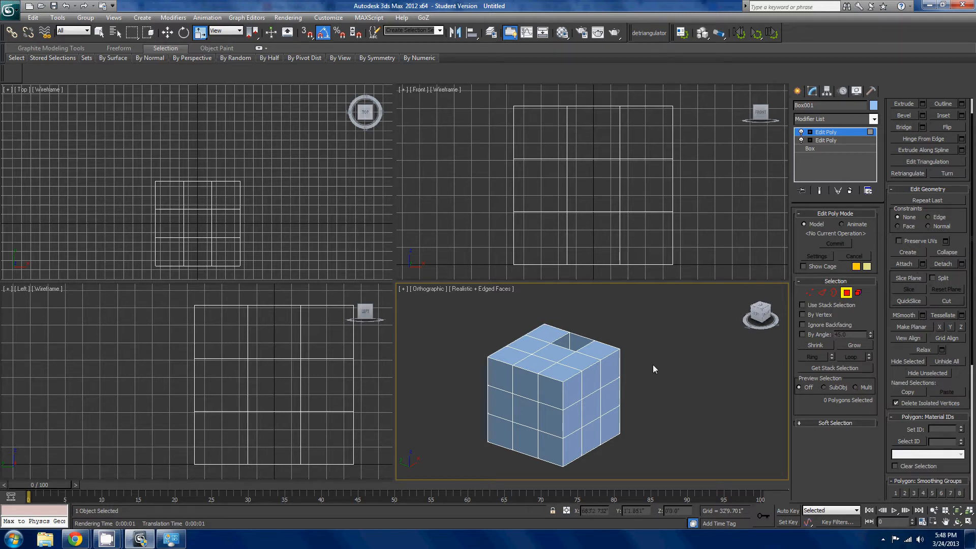
# - Move a copy of a top-face polygon out beside the box, using Clone To Object
pyautogui.click(577, 362)
pyautogui.keyDown('alt'); pyautogui.moveTo(577, 361); pyautogui.dragTo(654, 416, button='middle'); pyautogui.keyUp('alt')
pyautogui.press('w')
pyautogui.scroll(5, 527, 385)
pyautogui.moveTo(565, 354)
pyautogui.mouseDown()
pyautogui.moveTo(743, 404)
pyautogui.moveTo(436, 324)
pyautogui.moveTo(544, 379)
pyautogui.moveTo(632, 394)
pyautogui.mouseUp()
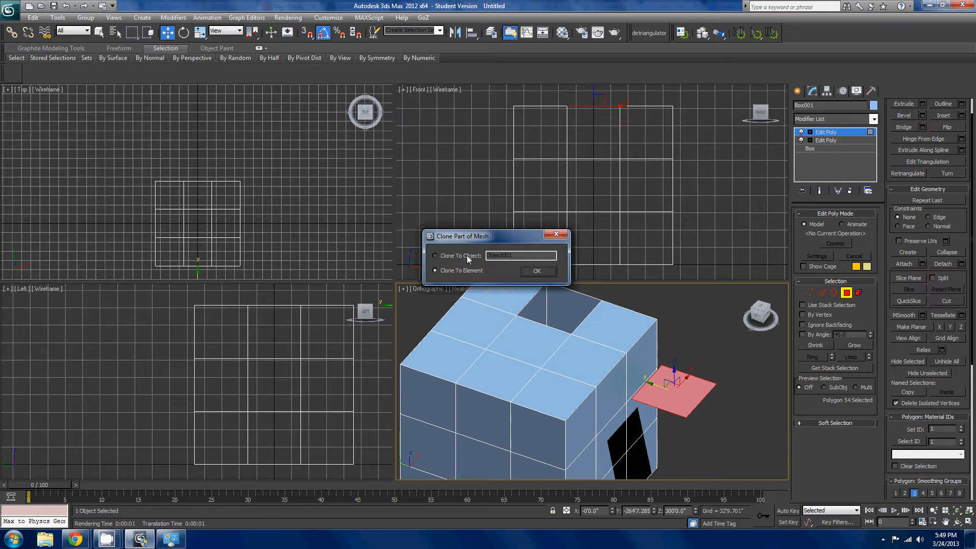
pyautogui.click(535, 271)
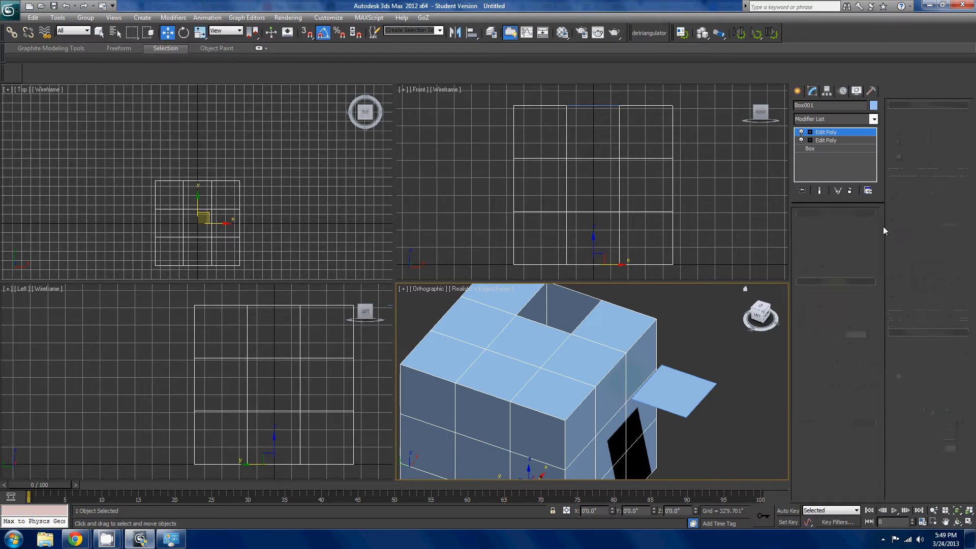
pyautogui.click(924, 181)
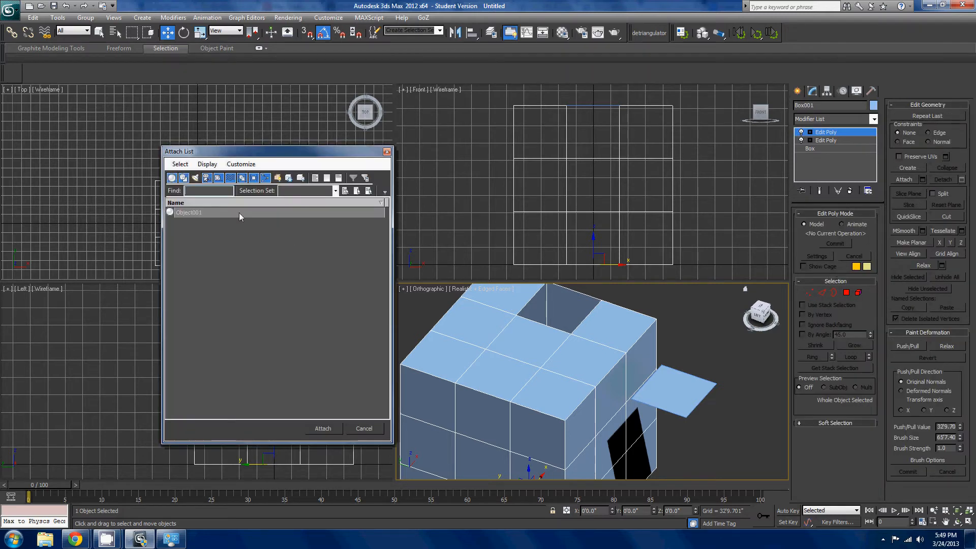
pyautogui.click(239, 212)
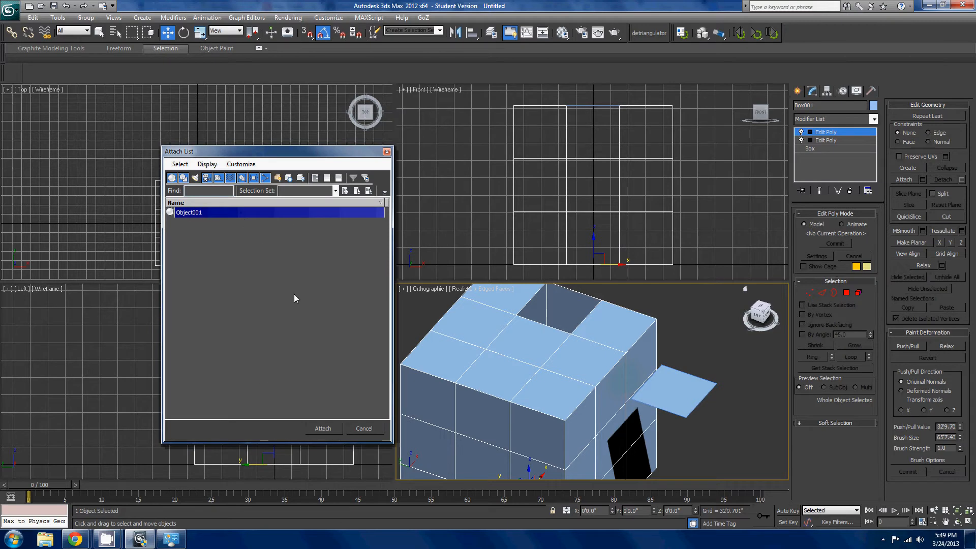
pyautogui.click(363, 428)
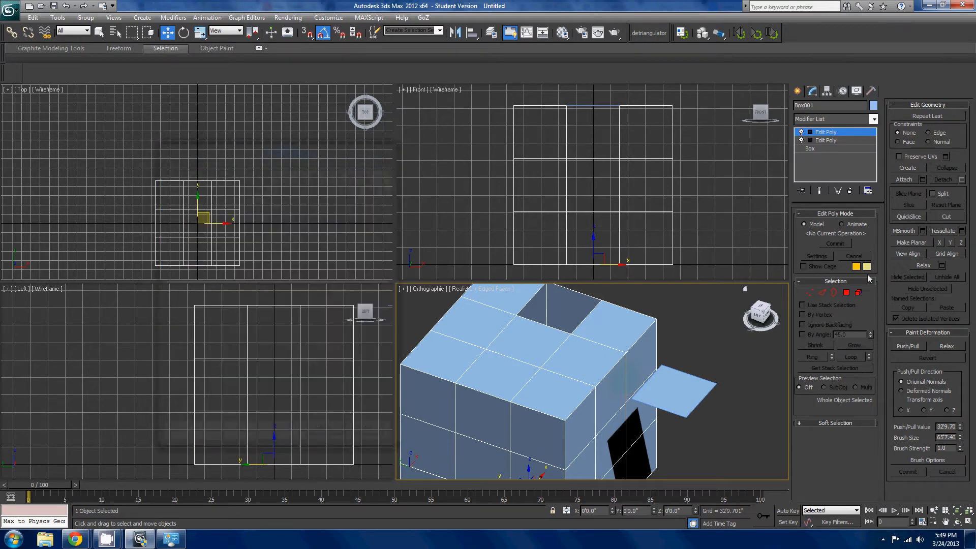
# - Attach the cloned polygon object to the box with the Attach command and leave the command
pyautogui.click(907, 181)
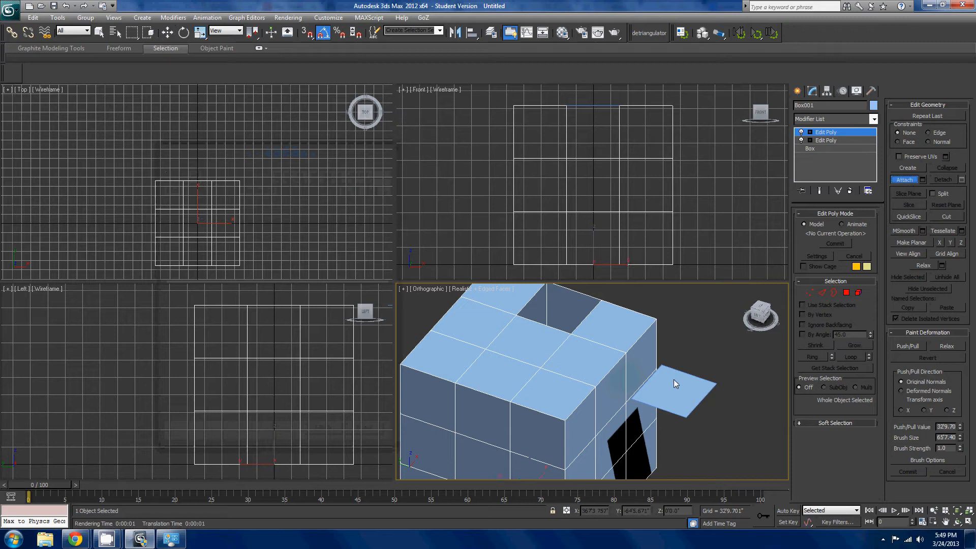
pyautogui.scroll(-3, 686, 356)
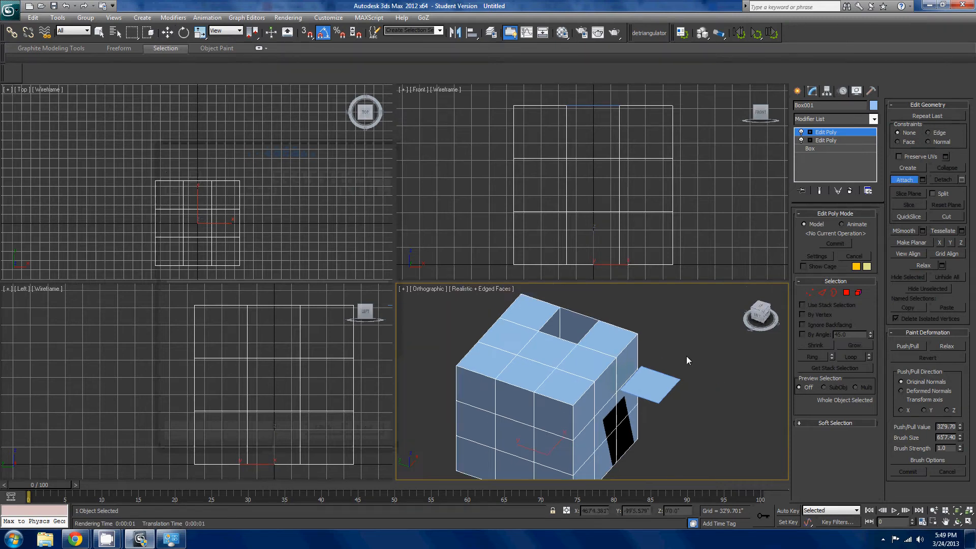
pyautogui.scroll(5, 703, 337)
pyautogui.scroll(-2, 701, 354)
pyautogui.scroll(2, 691, 386)
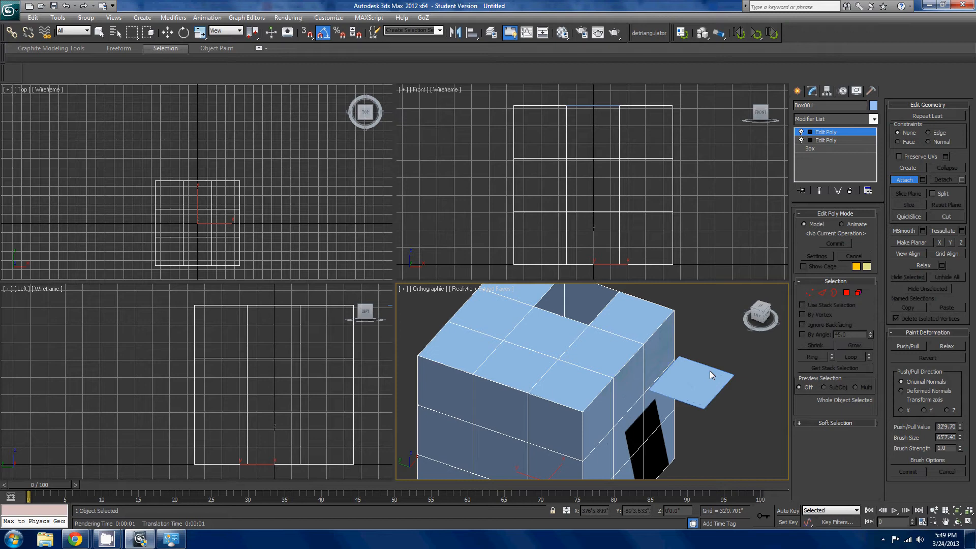
pyautogui.moveTo(611, 372); pyautogui.dragTo(693, 382, button='middle')
pyautogui.click(609, 366)
pyautogui.scroll(2, 608, 366)
pyautogui.press('w')
pyautogui.scroll(-5, 667, 416)
pyautogui.scroll(3, 693, 382)
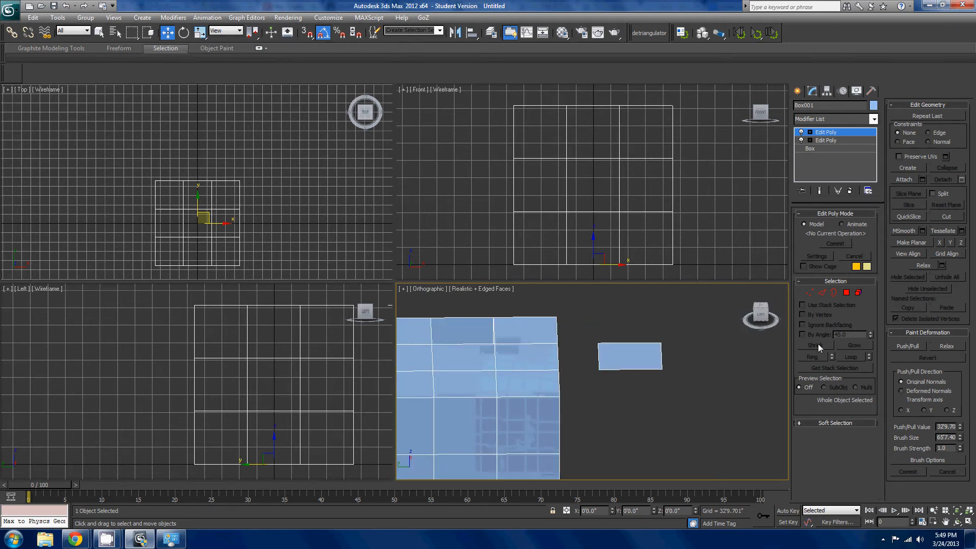
# - At the Element sub-object level, alternately select the attached loose polygon and the box body
pyautogui.click(858, 293)
pyautogui.click(589, 354)
pyautogui.click(612, 352)
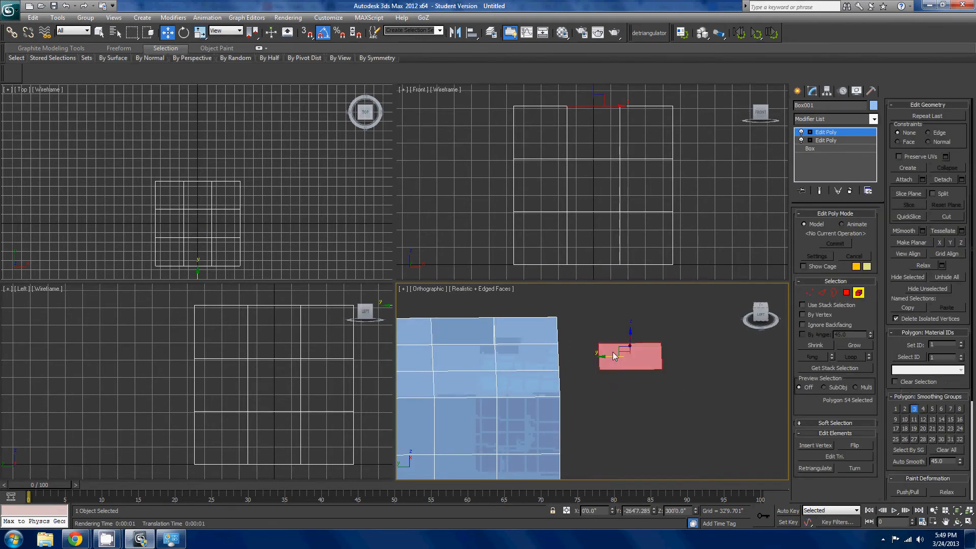
pyautogui.click(531, 360)
pyautogui.click(649, 357)
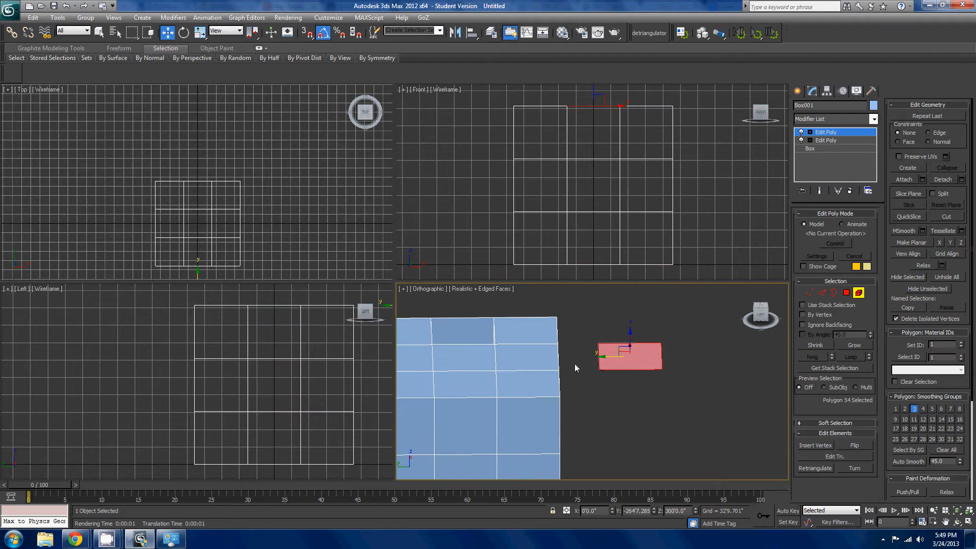
pyautogui.click(547, 370)
pyautogui.scroll(-4, 547, 369)
pyautogui.click(647, 374)
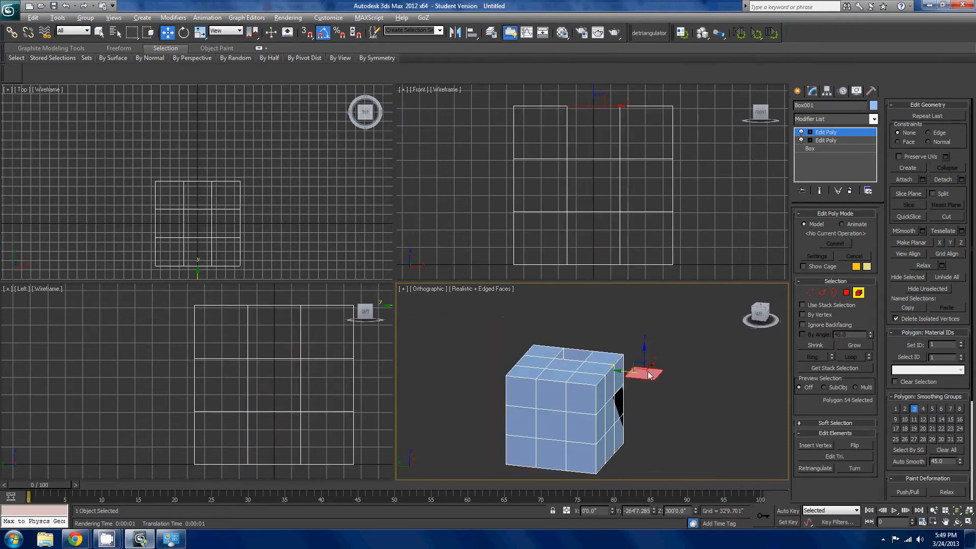
pyautogui.keyDown('alt'); pyautogui.moveTo(648, 375); pyautogui.dragTo(695, 382, button='middle'); pyautogui.keyUp('alt')
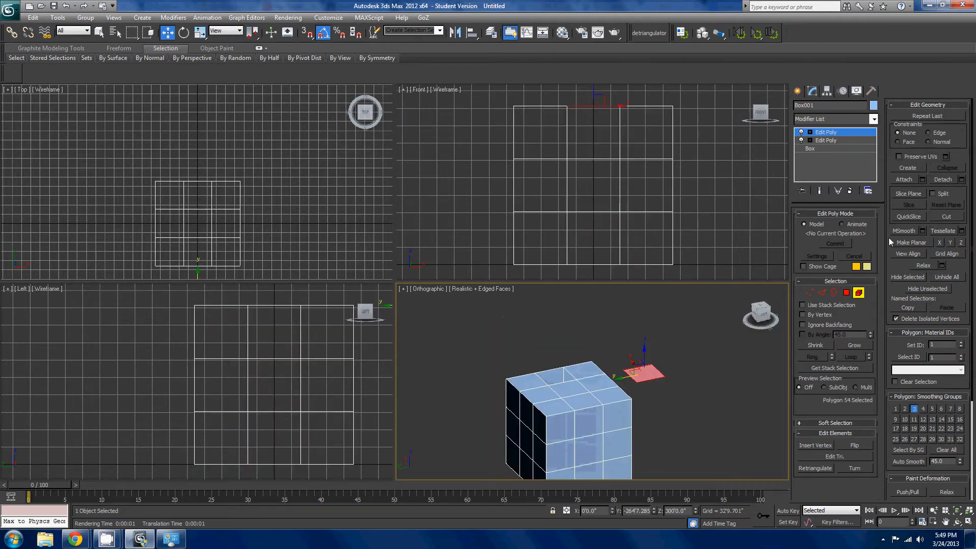
# - Detach the loose polygon element as a separate object, with Detach To Element and Detach As Clone both off
pyautogui.click(961, 180)
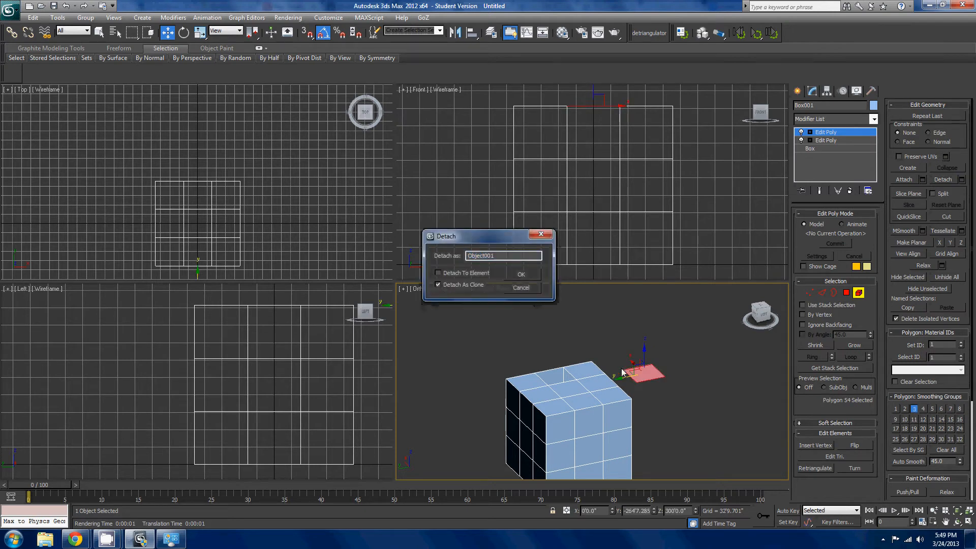
pyautogui.click(614, 382)
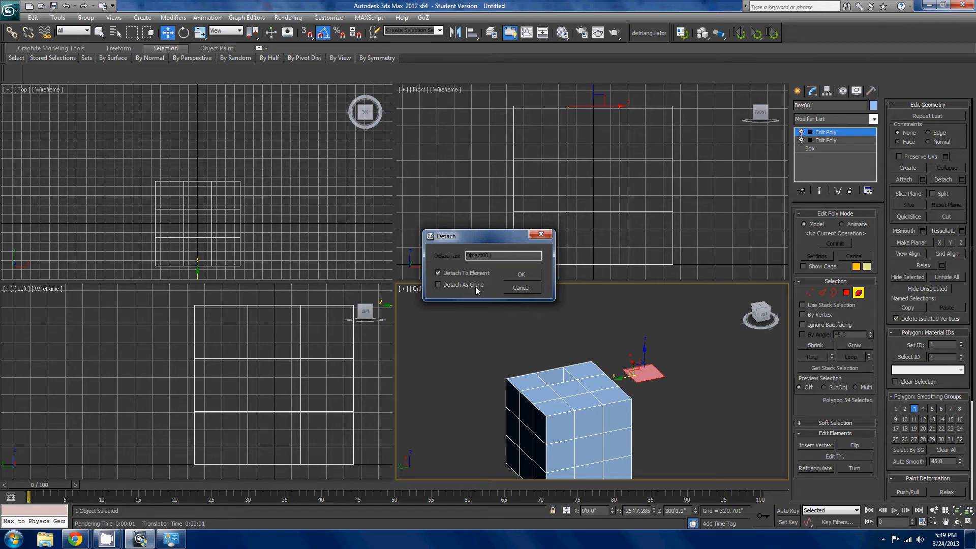
pyautogui.click(517, 275)
# - Delete the detached polygon object and reselect the box
pyautogui.click(652, 377)
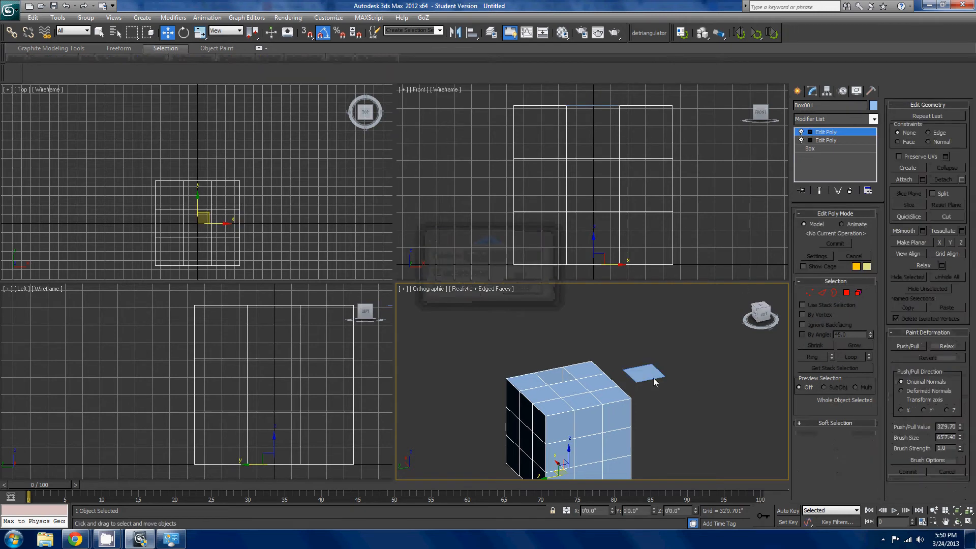
pyautogui.press('Delete')
pyautogui.click(554, 396)
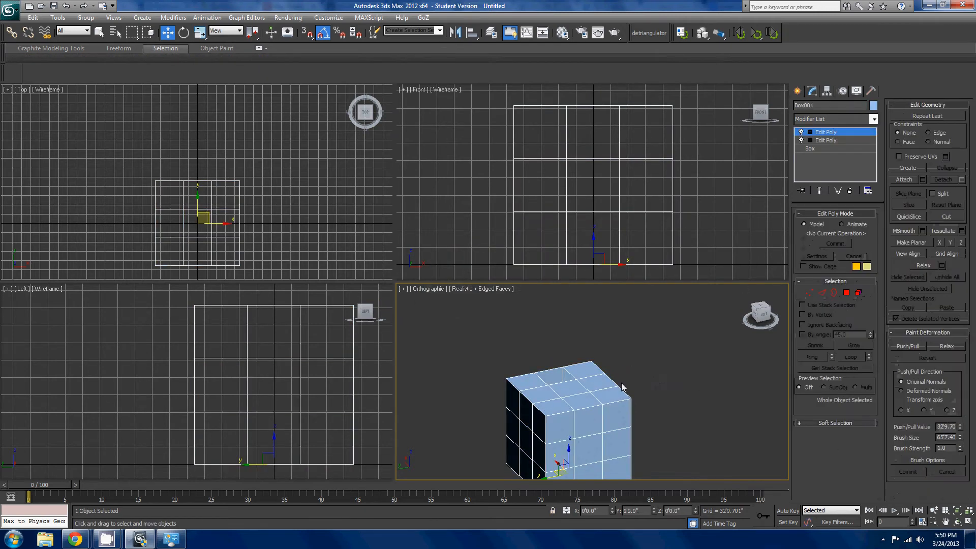
pyautogui.moveTo(623, 387); pyautogui.dragTo(617, 348, button='middle')
pyautogui.keyDown('alt'); pyautogui.moveTo(617, 349); pyautogui.dragTo(655, 350, button='middle'); pyautogui.keyUp('alt')
pyautogui.scroll(3, 656, 351)
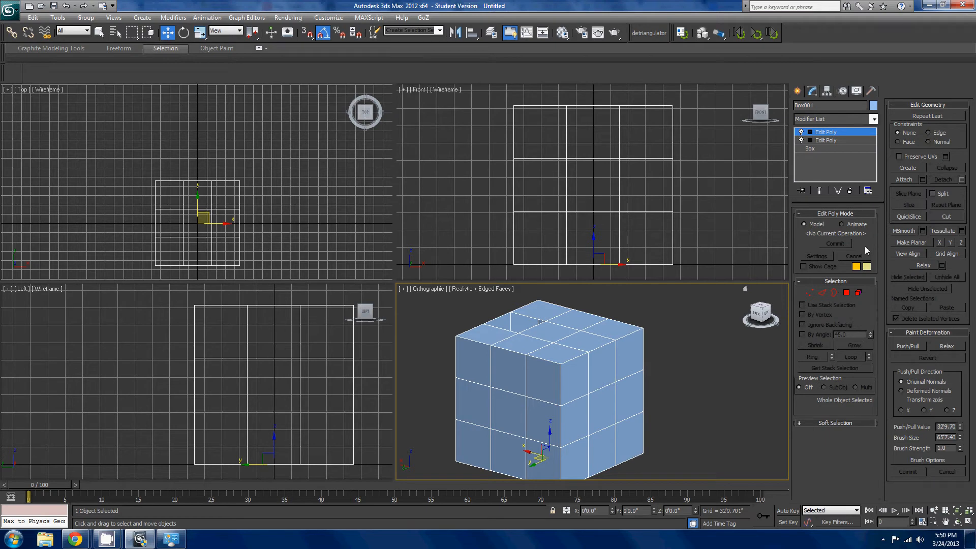
# - Select the upper corner polygon on the box's left face at the Polygon level and extrude it outward
pyautogui.moveTo(520, 407); pyautogui.dragTo(535, 391, button='middle')
pyautogui.click(653, 336)
pyautogui.moveTo(705, 362); pyautogui.dragTo(664, 376, button='middle')
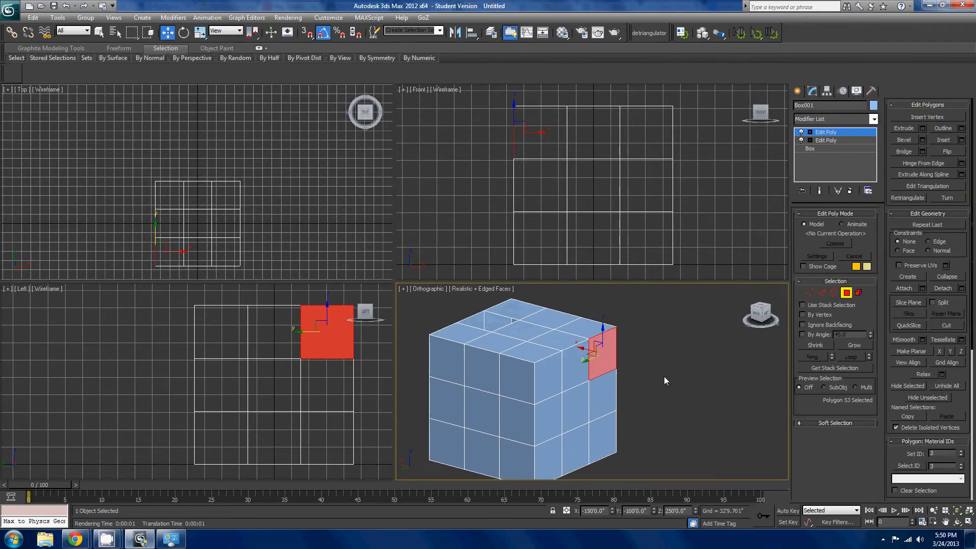
pyautogui.scroll(3, 667, 374)
pyautogui.scroll(3, 748, 347)
pyautogui.click(904, 128)
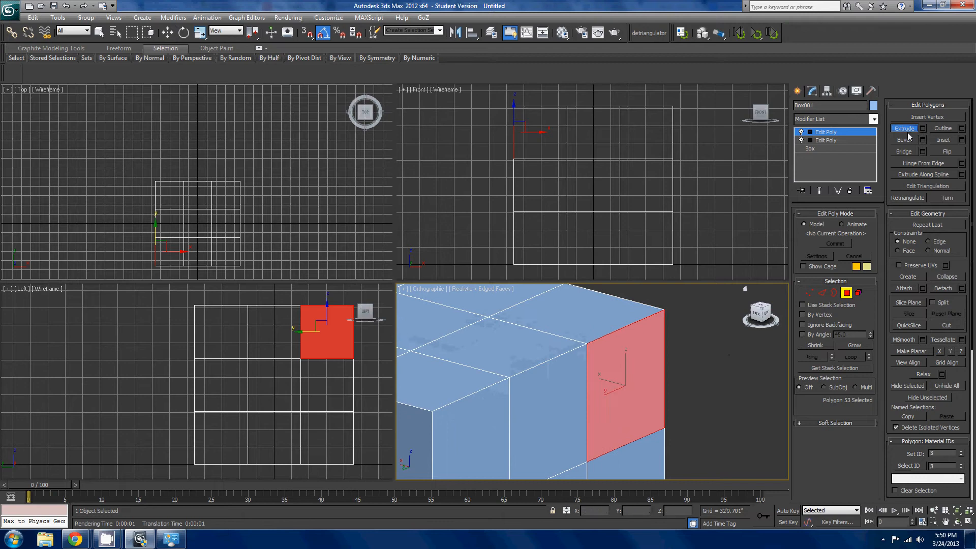
pyautogui.moveTo(647, 368); pyautogui.dragTo(621, 335)
pyautogui.moveTo(619, 335); pyautogui.dragTo(539, 404, button='middle')
pyautogui.keyDown('alt'); pyautogui.moveTo(538, 404); pyautogui.dragTo(591, 382, button='middle'); pyautogui.keyUp('alt')
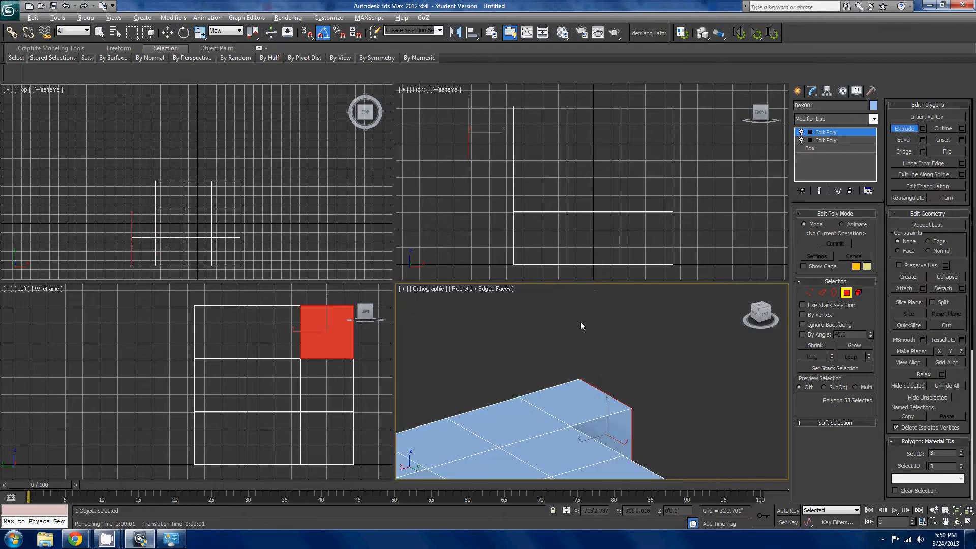
pyautogui.keyDown('alt'); pyautogui.moveTo(580, 321); pyautogui.dragTo(681, 346, button='middle'); pyautogui.keyUp('alt')
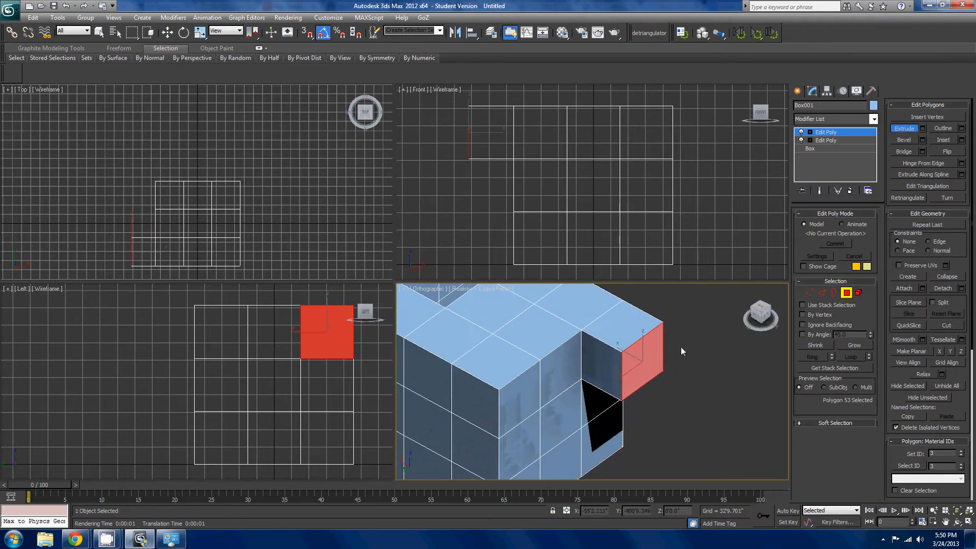
# - Shrink the extruded corner polygon with Outline so the extrusion tapers toward its end
pyautogui.click(943, 128)
pyautogui.moveTo(656, 371)
pyautogui.mouseDown()
pyautogui.moveTo(653, 321)
pyautogui.moveTo(660, 366)
pyautogui.mouseUp()
pyautogui.keyDown('alt'); pyautogui.moveTo(660, 366); pyautogui.dragTo(641, 407, button='middle'); pyautogui.keyUp('alt')
pyautogui.press('w')
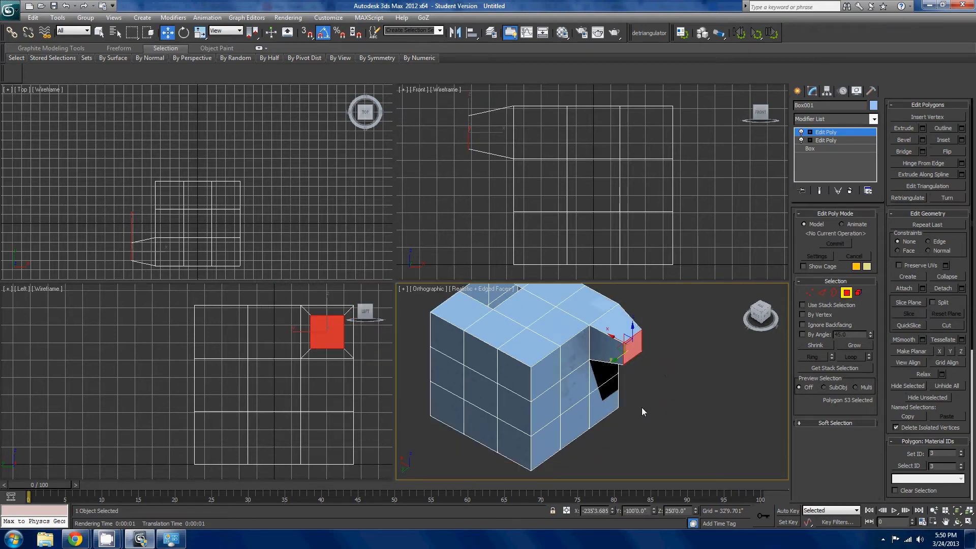
# - Select the five polygons forming an L on the box's left face and extrude them outward
pyautogui.click(606, 419)
pyautogui.keyDown('ctrl'); pyautogui.click(575, 432); pyautogui.keyUp('ctrl')
pyautogui.keyDown('ctrl'); pyautogui.click(546, 450); pyautogui.keyUp('ctrl')
pyautogui.keyDown('ctrl'); pyautogui.click(549, 412); pyautogui.keyUp('ctrl')
pyautogui.keyDown('ctrl'); pyautogui.click(548, 375); pyautogui.keyUp('ctrl')
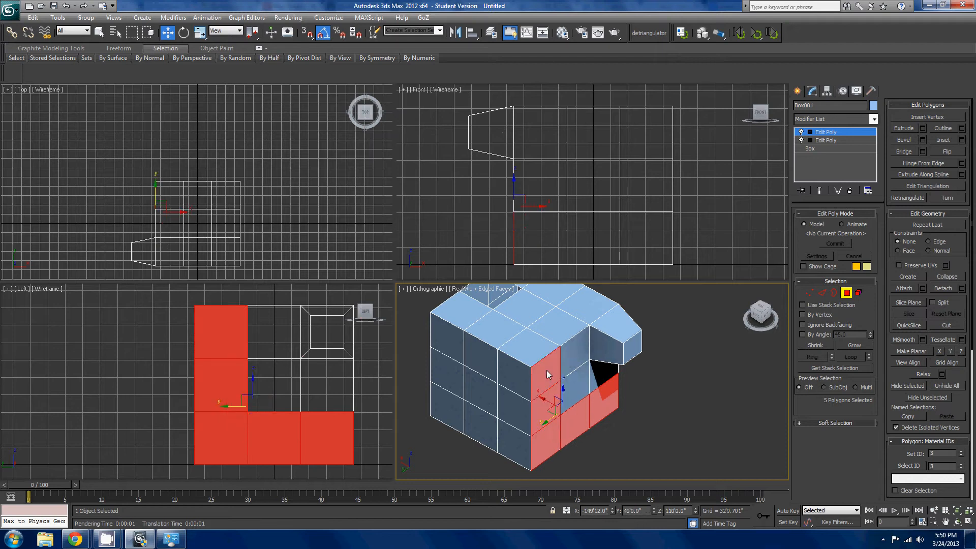
pyautogui.moveTo(551, 404); pyautogui.dragTo(627, 435)
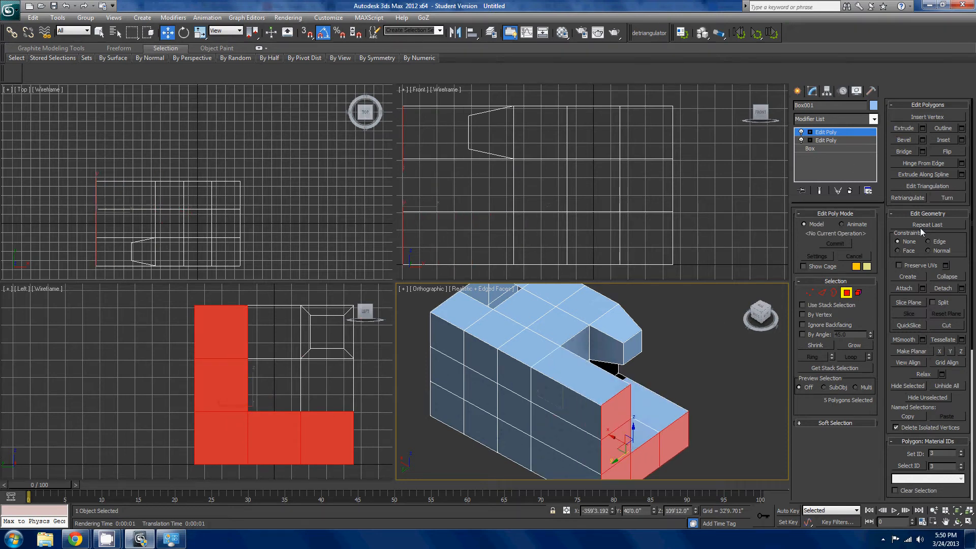
# - Try resizing the L-shaped end polygons with Outline, and undo the change
pyautogui.click(947, 141)
pyautogui.moveTo(689, 399); pyautogui.dragTo(676, 359, button='middle')
pyautogui.press('w')
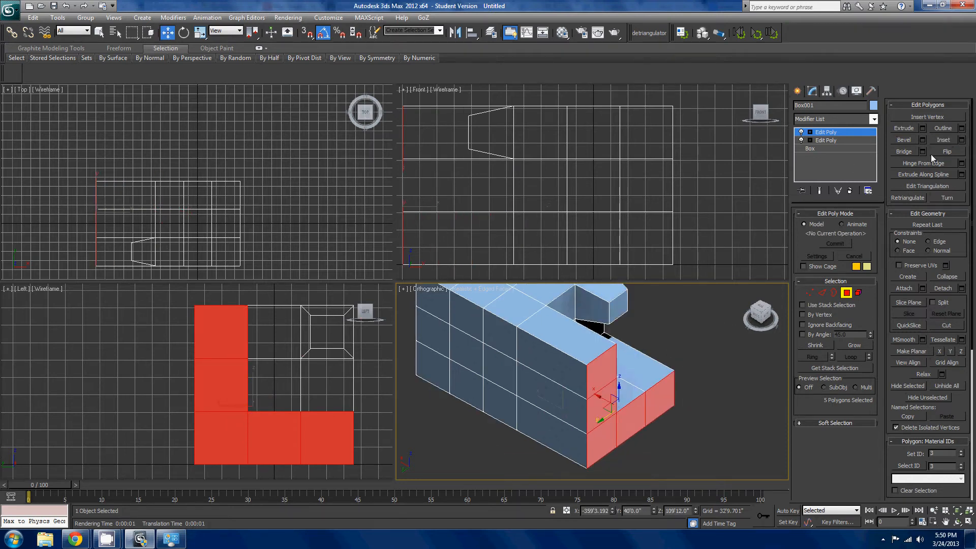
pyautogui.click(943, 129)
pyautogui.moveTo(704, 398); pyautogui.dragTo(660, 422)
pyautogui.keyDown('alt'); pyautogui.moveTo(660, 421); pyautogui.dragTo(681, 398, button='middle'); pyautogui.keyUp('alt')
pyautogui.press('w')
pyautogui.hotkey('ctrl', 'z')
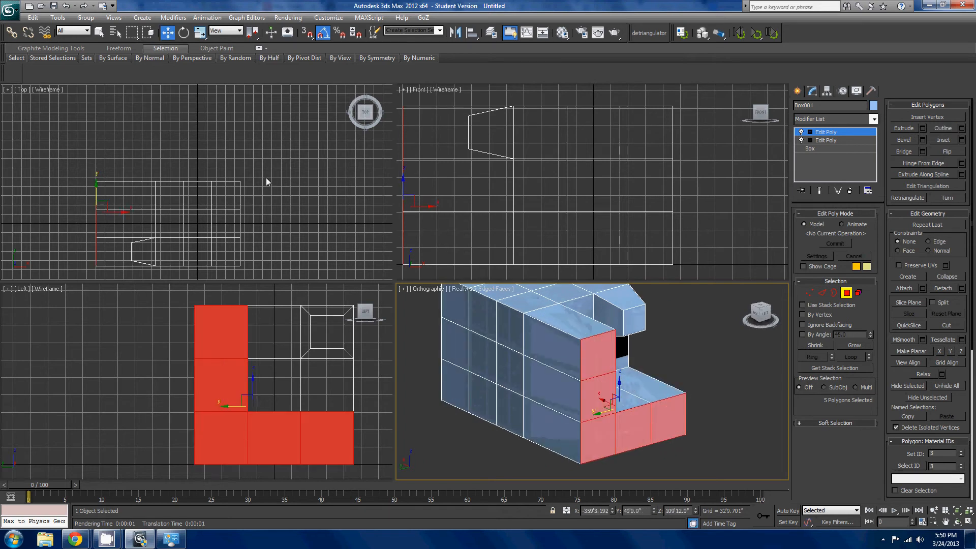
# - Try scaling the selected L-shaped end polygons and cancel the scaling
pyautogui.press('r')
pyautogui.moveTo(615, 397); pyautogui.dragTo(620, 425)
pyautogui.rightClick(620, 425)
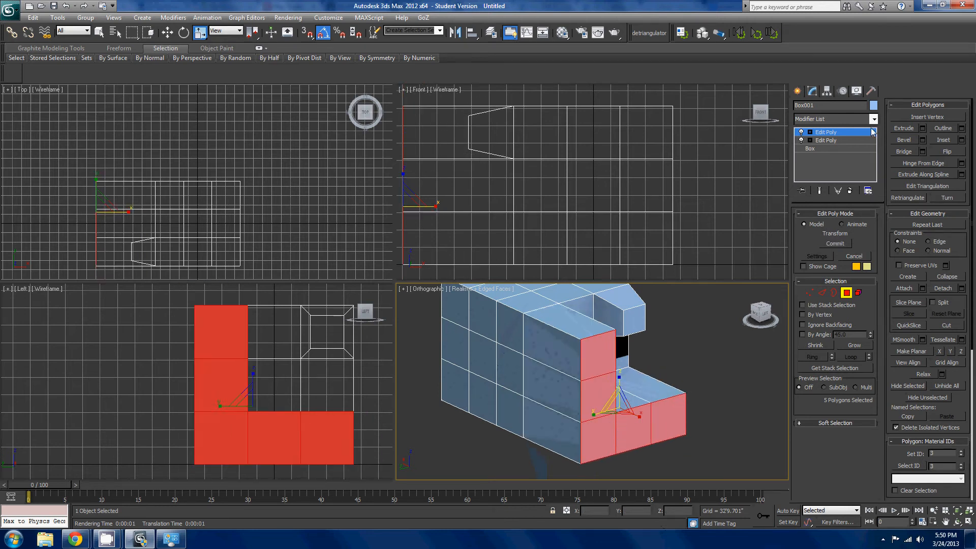
# - Inset the L-shaped end polygons as a group to form a narrow border around them
pyautogui.click(942, 140)
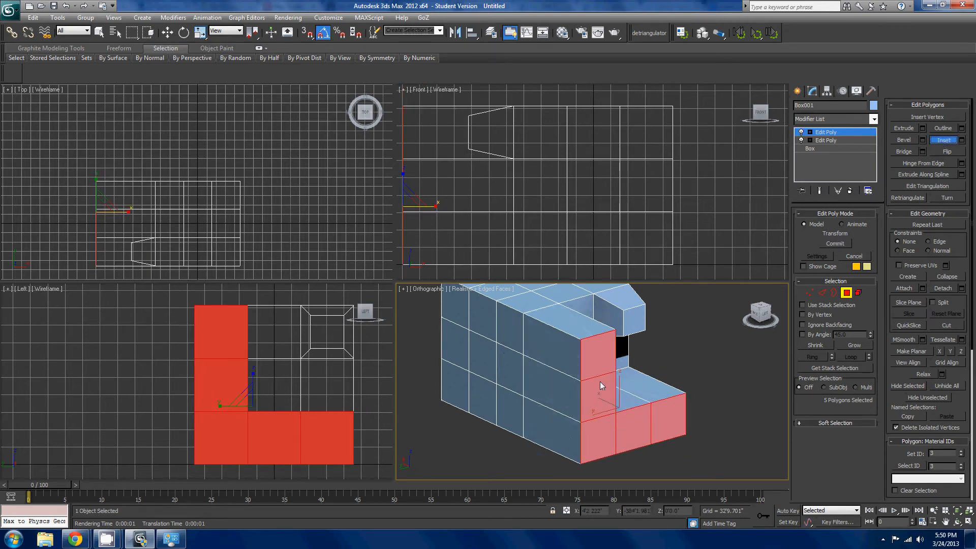
pyautogui.scroll(3, 599, 388)
pyautogui.moveTo(587, 364)
pyautogui.mouseDown()
pyautogui.moveTo(599, 391)
pyautogui.moveTo(600, 367)
pyautogui.moveTo(600, 378)
pyautogui.mouseUp()
pyautogui.keyDown('alt'); pyautogui.moveTo(600, 378); pyautogui.dragTo(662, 333, button='middle'); pyautogui.keyUp('alt')
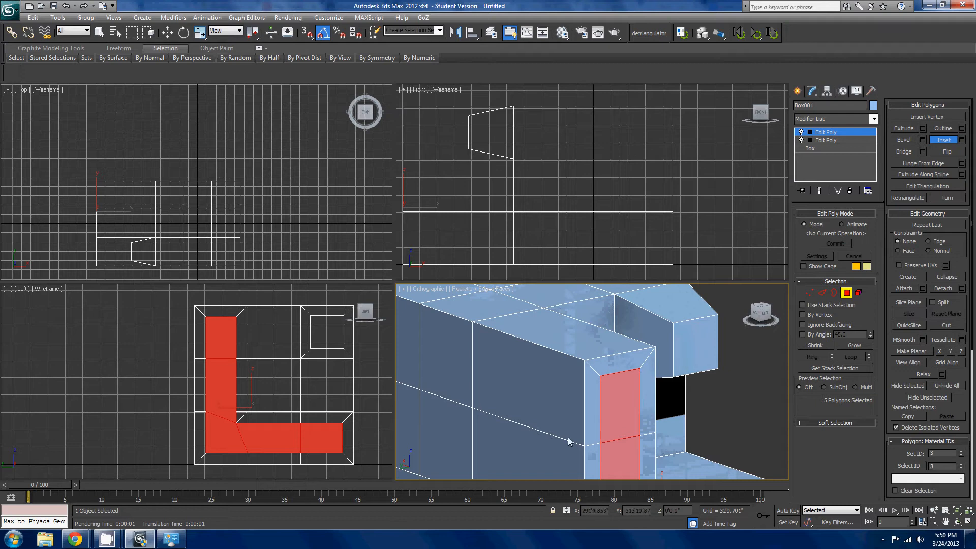
pyautogui.scroll(-5, 569, 437)
pyautogui.keyDown('alt'); pyautogui.moveTo(583, 351); pyautogui.dragTo(642, 401, button='middle'); pyautogui.keyUp('alt')
pyautogui.scroll(4, 643, 401)
pyautogui.rightClick(706, 377)
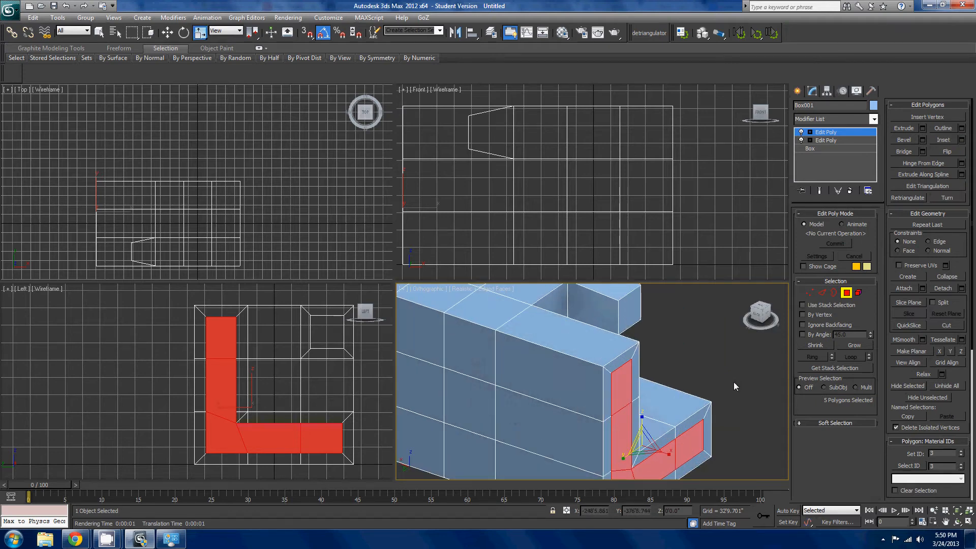
# - Try extruding the inset L-shaped polygons inward to form a recess, and undo the extrusion
pyautogui.moveTo(733, 382); pyautogui.dragTo(736, 323, button='middle')
pyautogui.click(904, 127)
pyautogui.moveTo(625, 343); pyautogui.dragTo(642, 390)
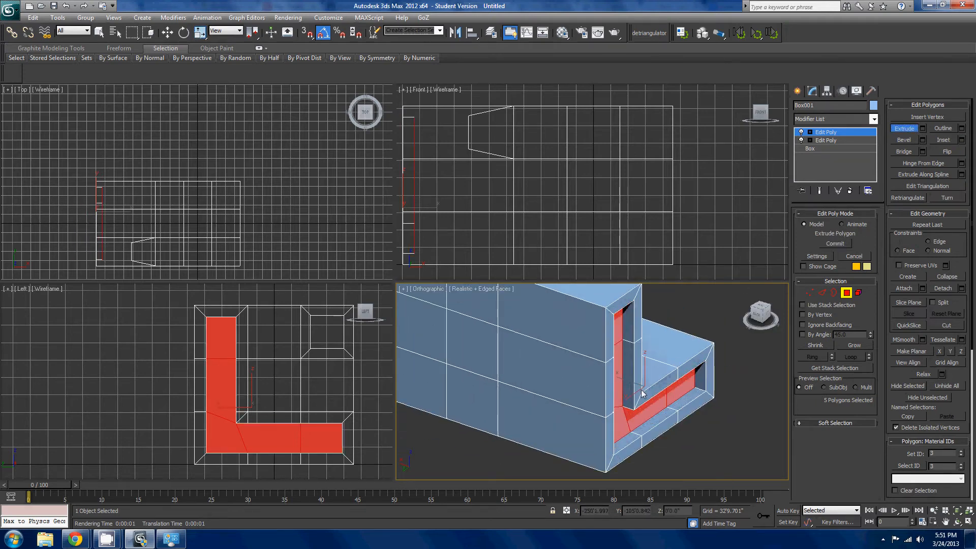
pyautogui.rightClick(641, 390)
pyautogui.hotkey('ctrl', 'z')
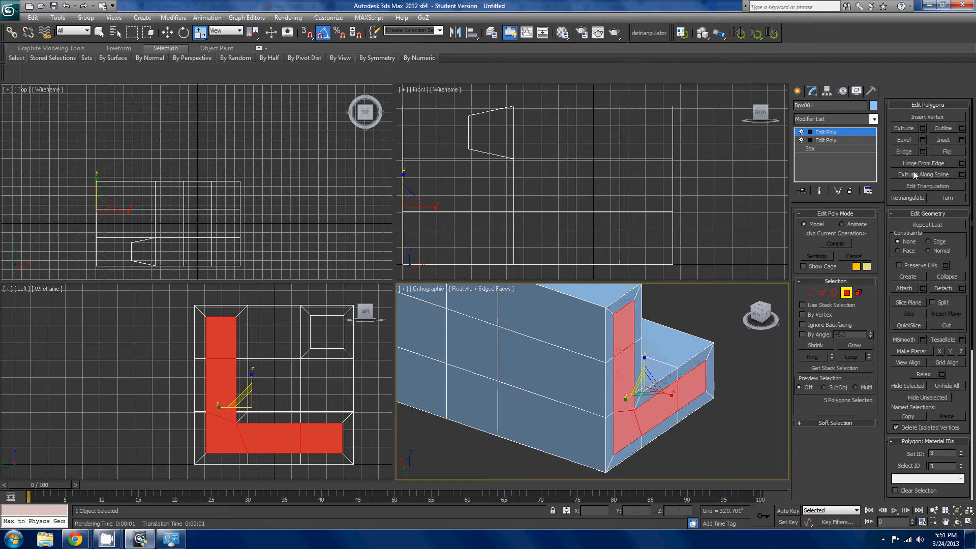
# - Bevel the inset L-shaped polygons inward with a narrower outline, and bevel them again outward with a wider outline past the end face
pyautogui.click(914, 139)
pyautogui.keyDown('alt'); pyautogui.moveTo(714, 390); pyautogui.dragTo(686, 387, button='middle'); pyautogui.keyUp('alt')
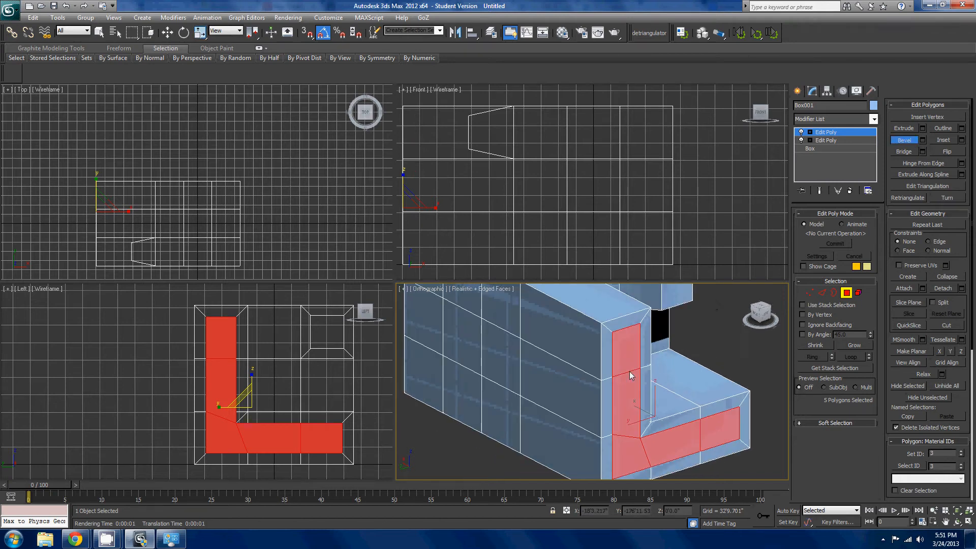
pyautogui.moveTo(630, 351)
pyautogui.mouseDown()
pyautogui.moveTo(638, 406)
pyautogui.moveTo(621, 362)
pyautogui.mouseUp()
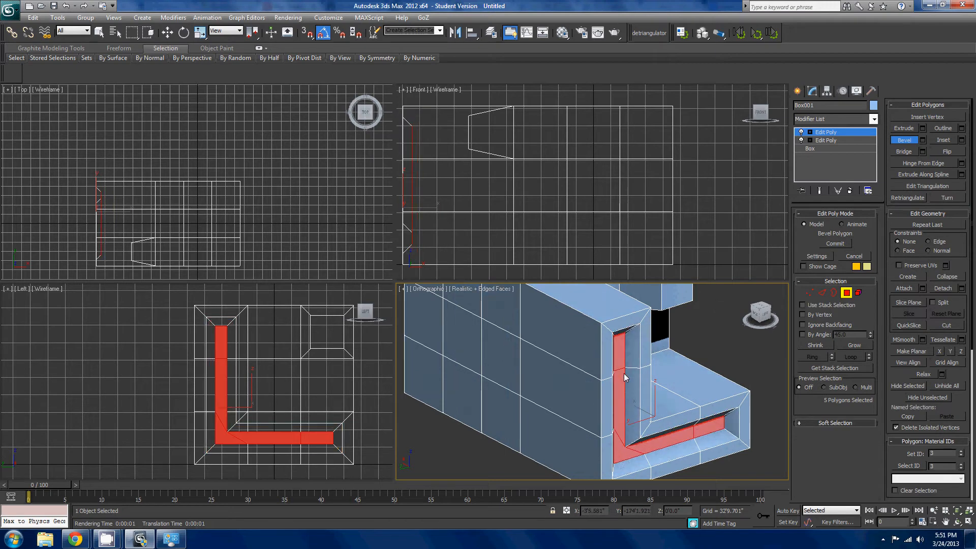
pyautogui.click(623, 376)
pyautogui.moveTo(623, 376); pyautogui.dragTo(633, 321)
pyautogui.click(649, 304)
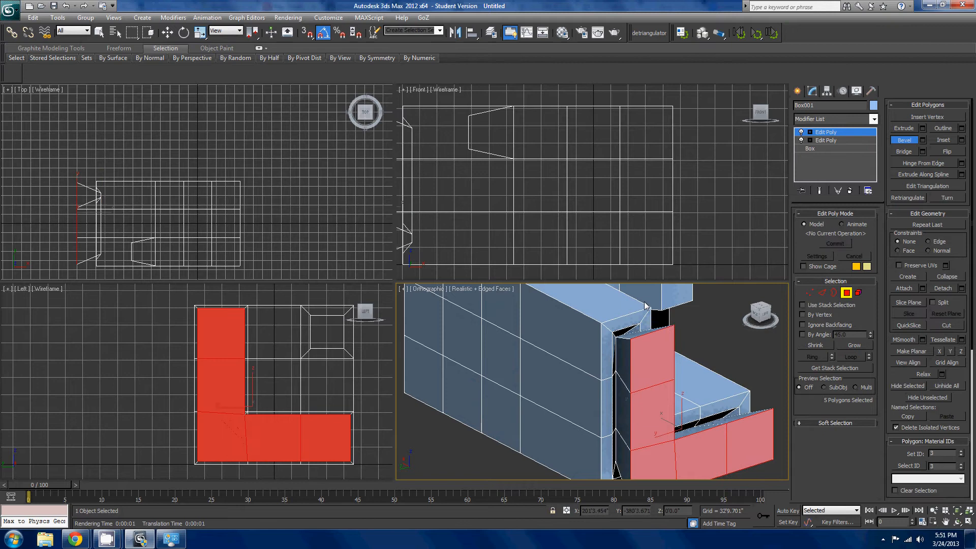
pyautogui.scroll(-5, 646, 310)
pyautogui.keyDown('alt'); pyautogui.moveTo(596, 355); pyautogui.dragTo(697, 419, button='middle'); pyautogui.keyUp('alt')
pyautogui.rightClick(611, 323)
pyautogui.click(688, 334)
pyautogui.scroll(4, 719, 359)
pyautogui.scroll(-2, 720, 359)
pyautogui.scroll(2, 720, 358)
pyautogui.scroll(-5, 668, 383)
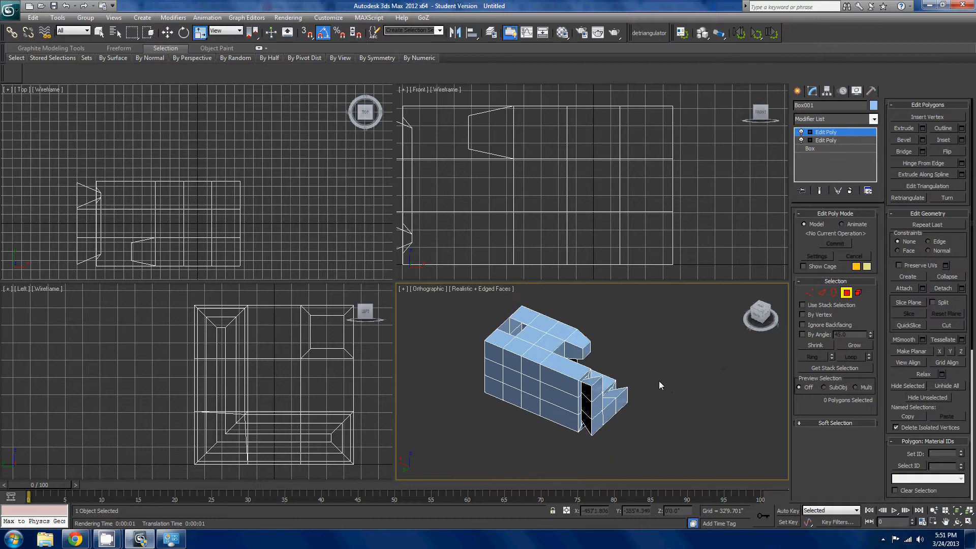
# - Leave the Polygon level and mirror the whole object across the X axis as a Copy with no offset
pyautogui.click(846, 292)
pyautogui.scroll(-2, 677, 392)
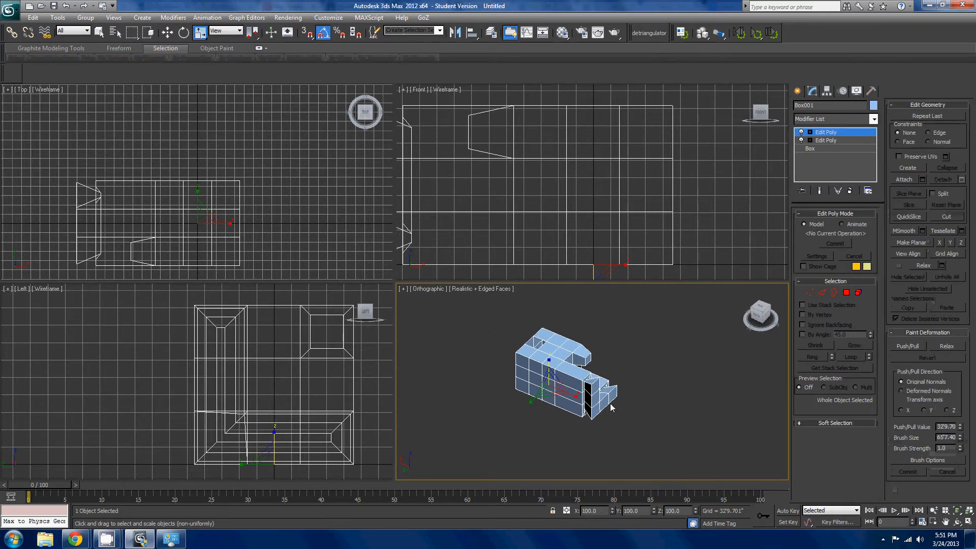
pyautogui.press('w')
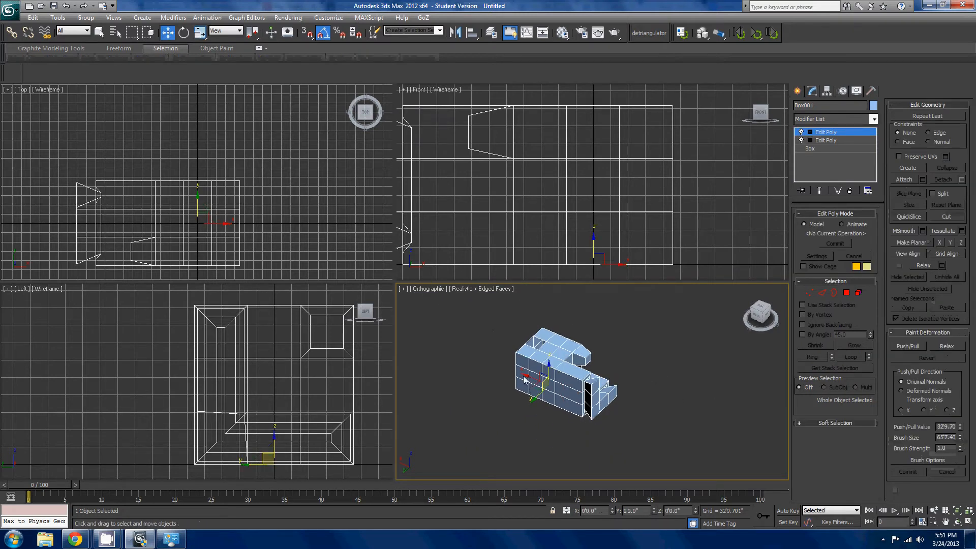
pyautogui.click(455, 32)
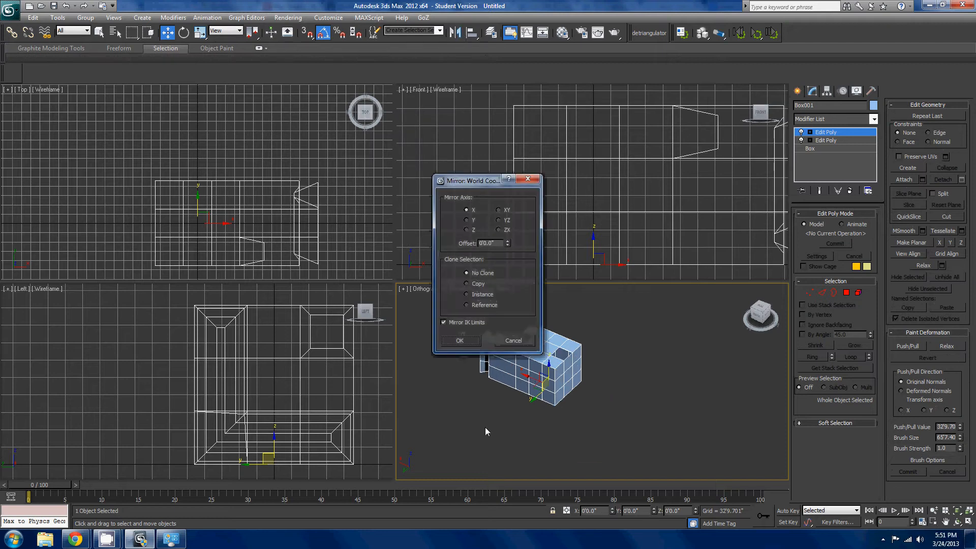
pyautogui.click(480, 284)
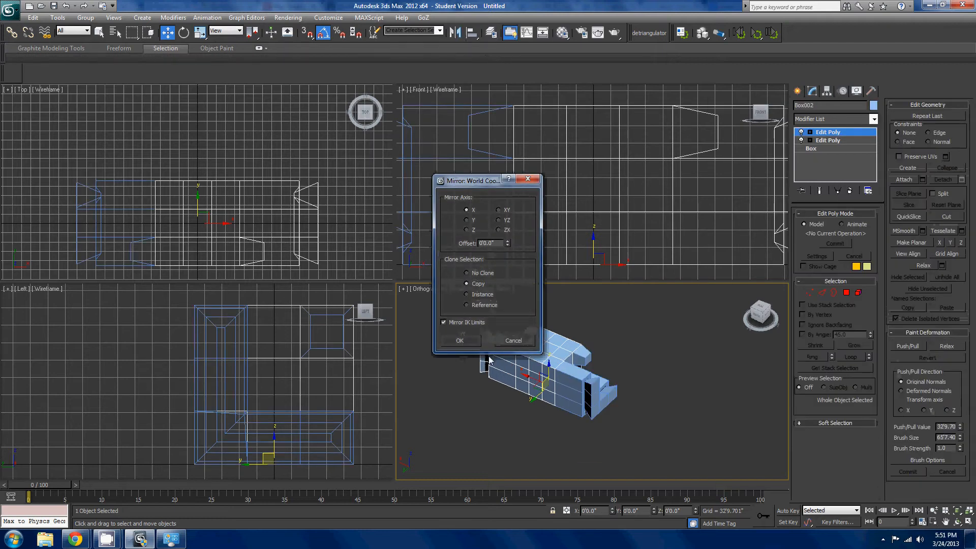
pyautogui.click(460, 340)
# - Move the mirrored copy along the X axis so the two L-shaped ends face each other across a gap
pyautogui.moveTo(530, 385); pyautogui.dragTo(702, 438)
pyautogui.scroll(2, 718, 414)
pyautogui.keyDown('alt'); pyautogui.moveTo(701, 438); pyautogui.dragTo(696, 403, button='middle'); pyautogui.keyUp('alt')
pyautogui.moveTo(705, 393); pyautogui.dragTo(687, 402)
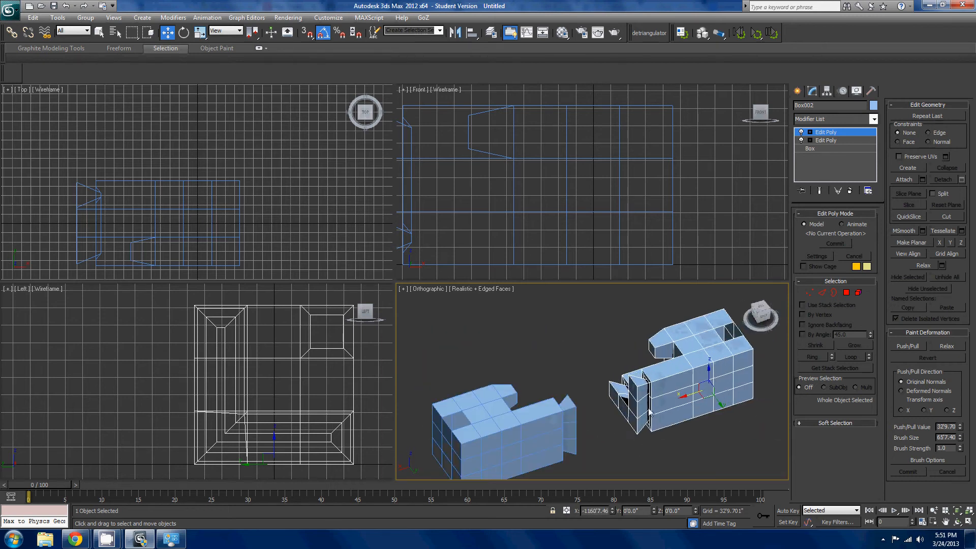
# - Attach the original object to the mirrored copy so both form one object
pyautogui.click(913, 179)
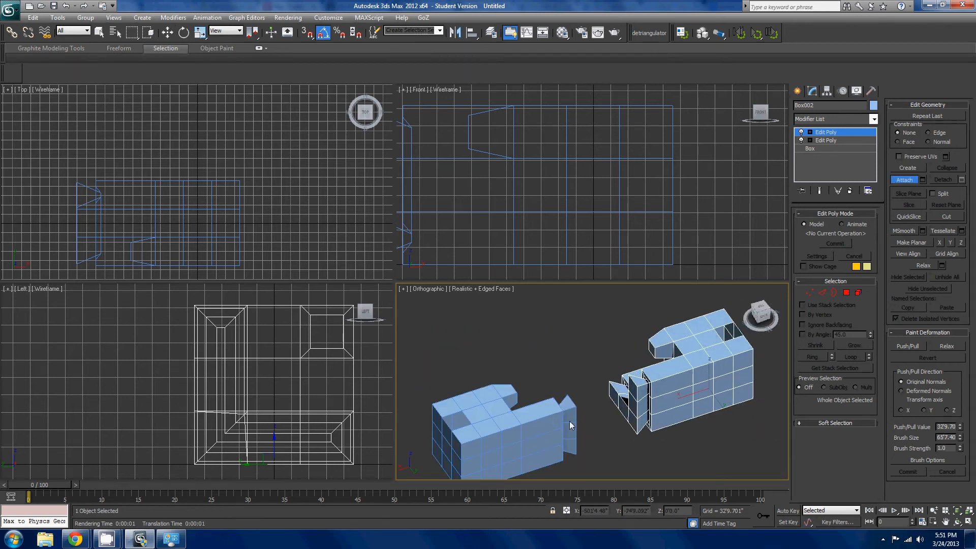
pyautogui.click(571, 426)
pyautogui.scroll(-2, 571, 425)
pyautogui.keyDown('alt'); pyautogui.moveTo(617, 406); pyautogui.dragTo(604, 349, button='middle'); pyautogui.keyUp('alt')
pyautogui.rightClick(604, 350)
# - At the Polygon level, select the five L-shaped end polygons of the mirrored half
pyautogui.keyDown('alt'); pyautogui.moveTo(648, 389); pyautogui.dragTo(715, 374, button='middle'); pyautogui.keyUp('alt')
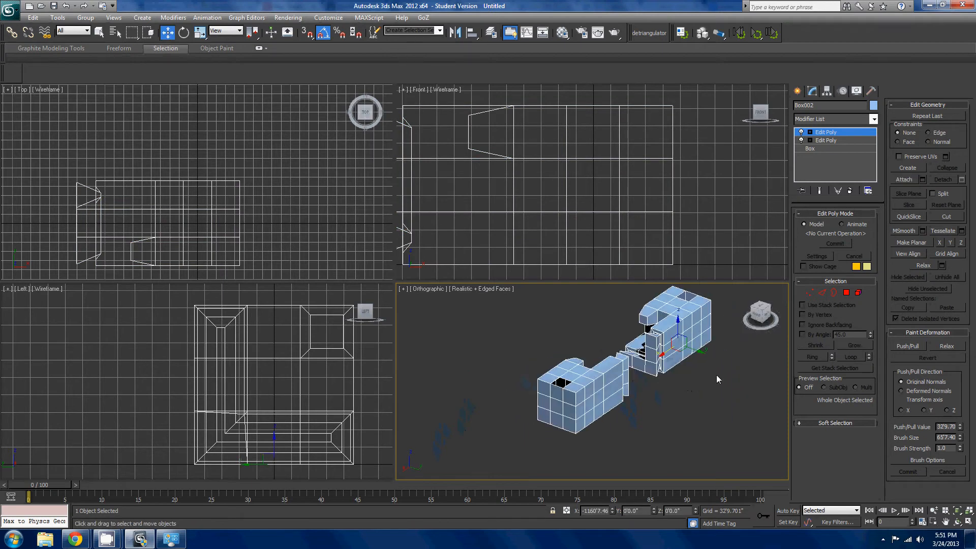
pyautogui.scroll(2, 716, 374)
pyautogui.click(847, 293)
pyautogui.click(677, 327)
pyautogui.keyDown('ctrl'); pyautogui.click(675, 351); pyautogui.keyUp('ctrl')
pyautogui.keyDown('ctrl'); pyautogui.click(673, 364); pyautogui.keyUp('ctrl')
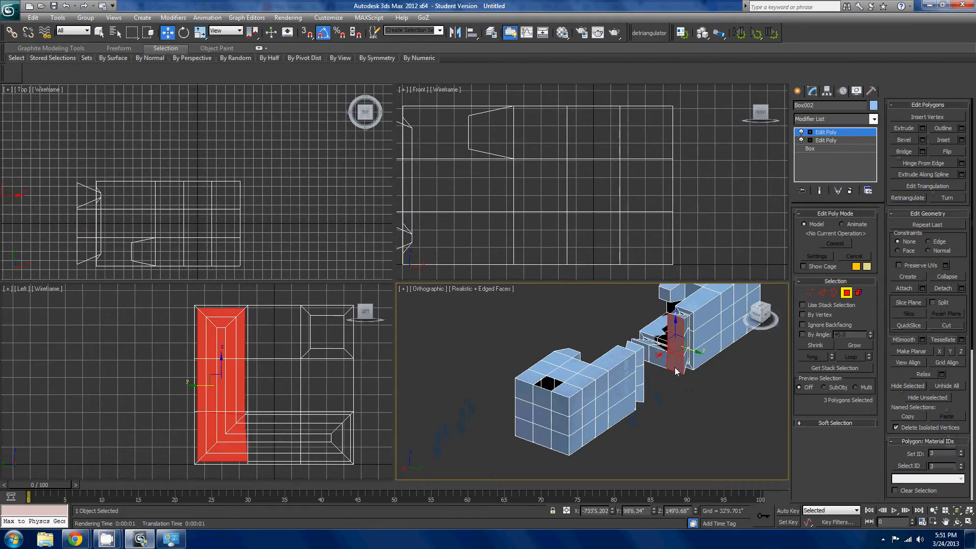
pyautogui.keyDown('ctrl'); pyautogui.click(658, 354); pyautogui.keyUp('ctrl')
pyautogui.keyDown('ctrl'); pyautogui.click(645, 350); pyautogui.keyUp('ctrl')
# - Add the five facing L-shaped end polygons of the original half to the selection
pyautogui.keyDown('alt'); pyautogui.moveTo(644, 350); pyautogui.dragTo(553, 354, button='middle'); pyautogui.keyUp('alt')
pyautogui.keyDown('ctrl'); pyautogui.click(625, 339); pyautogui.keyUp('ctrl')
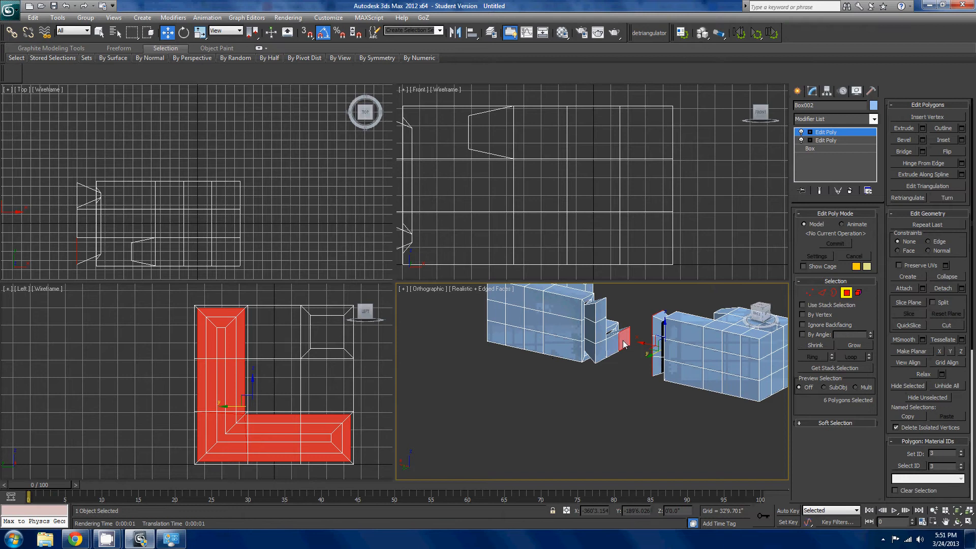
pyautogui.keyDown('ctrl'); pyautogui.click(612, 345); pyautogui.keyUp('ctrl')
pyautogui.keyDown('ctrl'); pyautogui.click(600, 351); pyautogui.keyUp('ctrl')
pyautogui.keyDown('ctrl'); pyautogui.click(601, 330); pyautogui.keyUp('ctrl')
pyautogui.keyDown('ctrl'); pyautogui.click(601, 312); pyautogui.keyUp('ctrl')
# - Select individual side and end polygons on the mirrored half to compare their shading, and render the orthographic view to inspect the faces
pyautogui.moveTo(608, 329); pyautogui.dragTo(697, 395, button='middle')
pyautogui.click(625, 368)
pyautogui.click(640, 346)
pyautogui.click(639, 382)
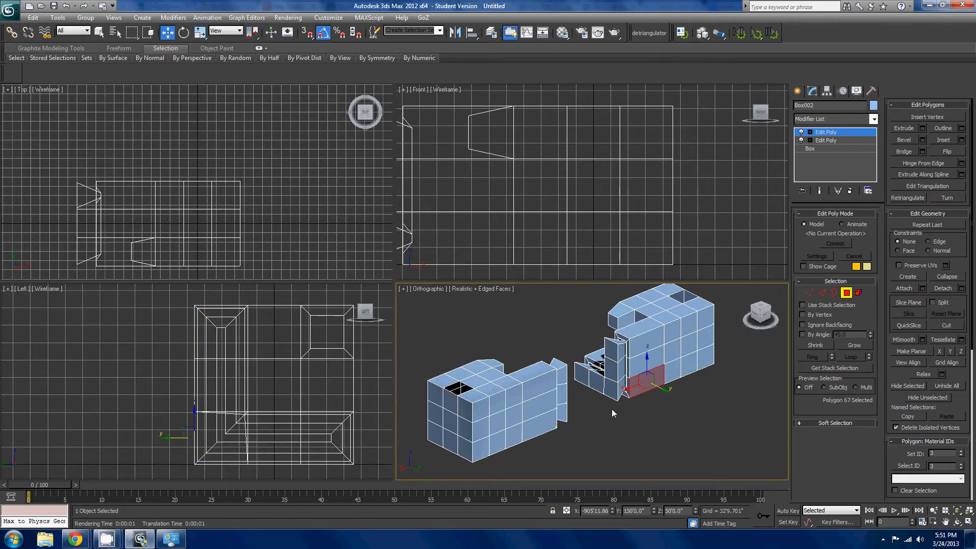
pyautogui.click(613, 394)
pyautogui.click(598, 33)
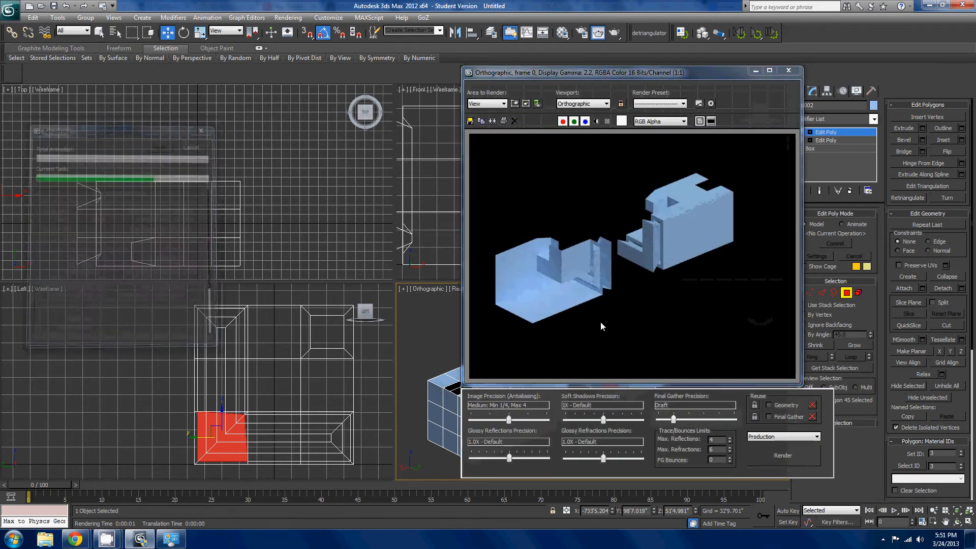
pyautogui.click(789, 71)
# - Preview mirroring the attached object across X as a Copy, and cancel the mirror
pyautogui.click(632, 356)
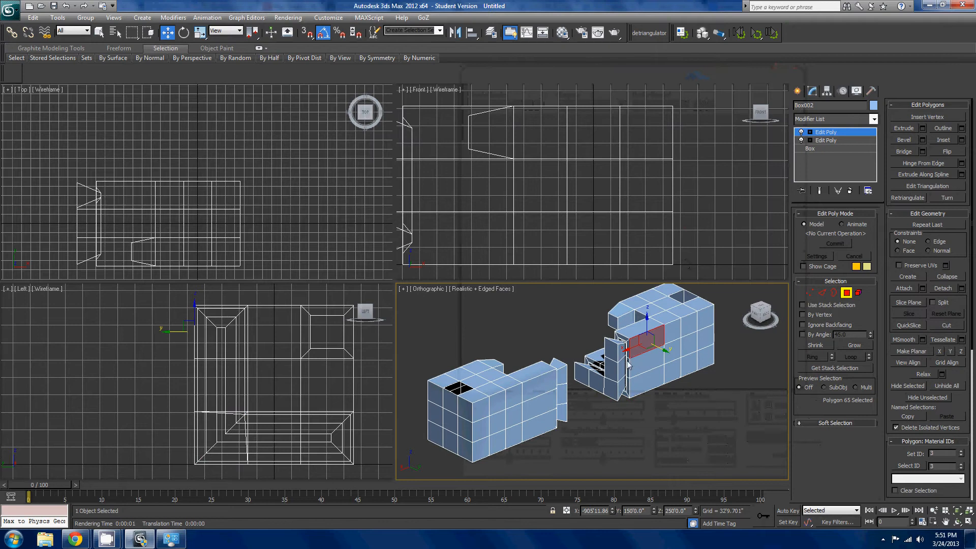
pyautogui.click(455, 34)
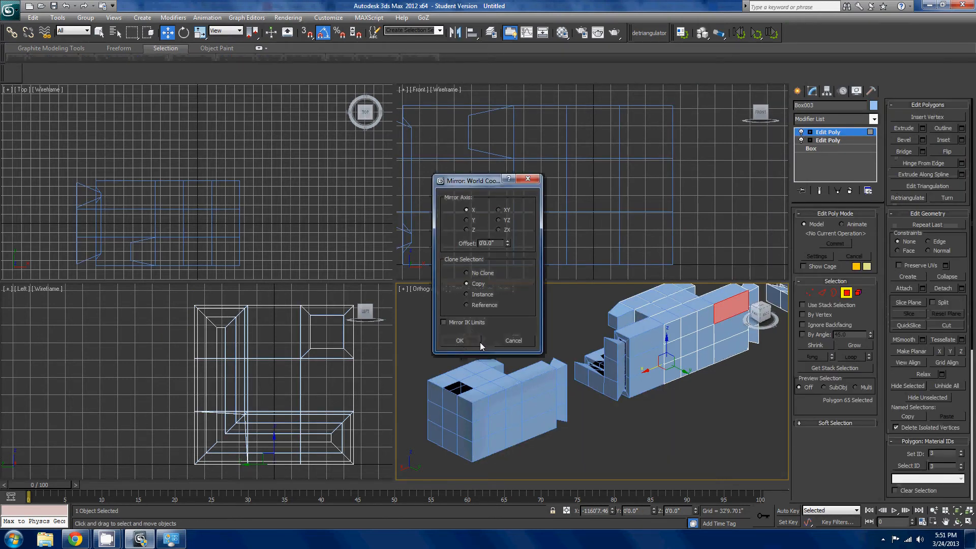
pyautogui.click(510, 341)
# - Try region and single selections of polygons on the mirrored half's end and side
pyautogui.scroll(3, 660, 366)
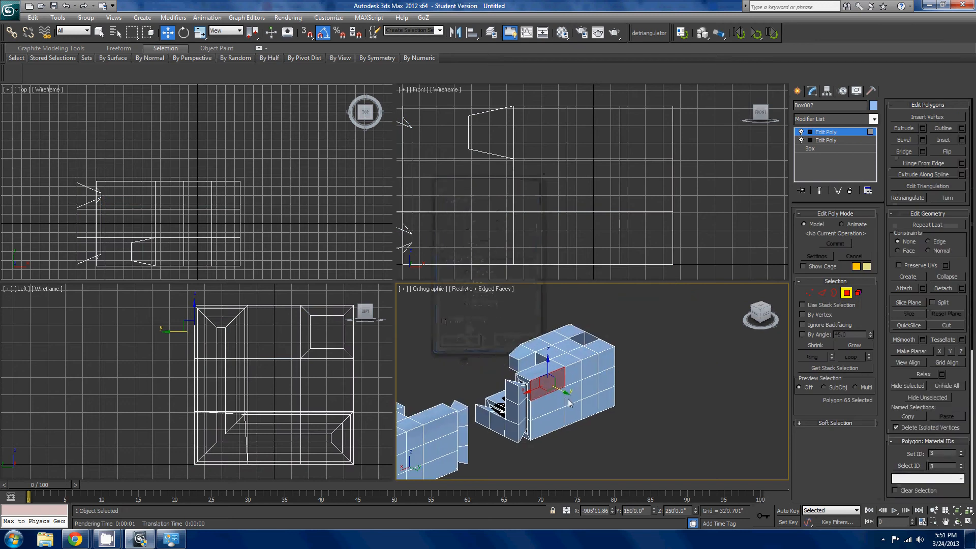
pyautogui.moveTo(651, 440); pyautogui.dragTo(600, 343)
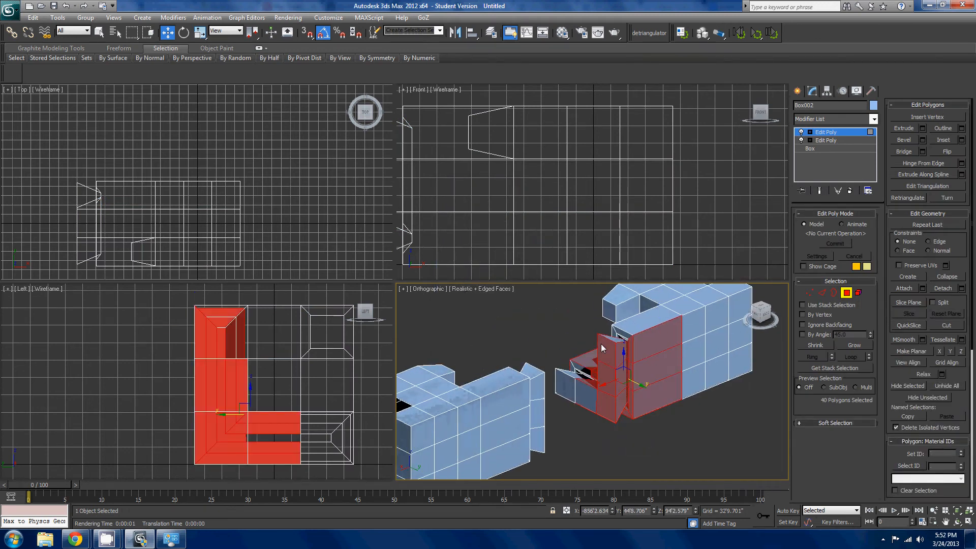
pyautogui.click(613, 360)
pyautogui.click(614, 386)
pyautogui.click(613, 396)
pyautogui.moveTo(655, 419); pyautogui.dragTo(635, 336)
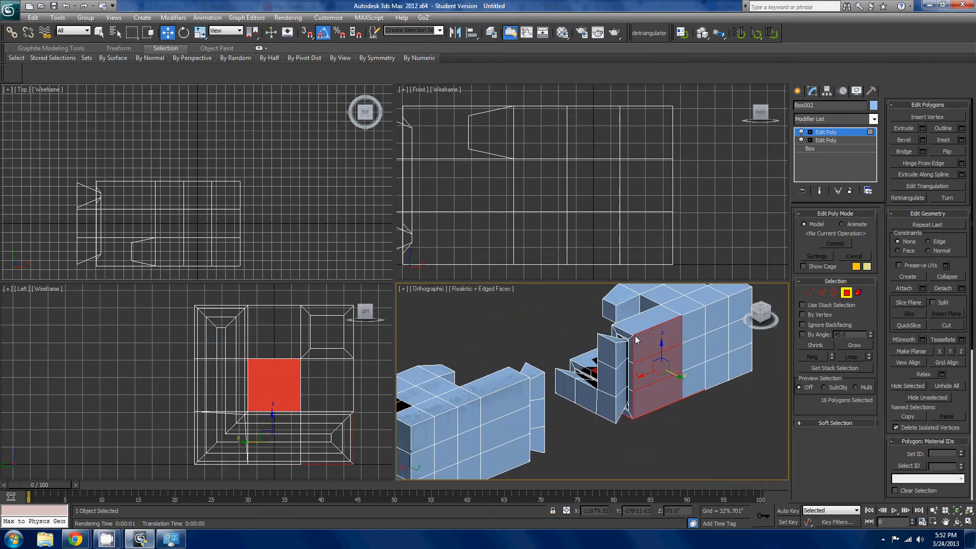
pyautogui.click(693, 403)
pyautogui.moveTo(710, 407); pyautogui.dragTo(686, 306)
# - Flip the normal of the upper side polygon next to the mirrored half's L-shaped end, and render the view to check it
pyautogui.keyDown('alt'); pyautogui.moveTo(686, 308); pyautogui.dragTo(616, 374, button='middle'); pyautogui.keyUp('alt')
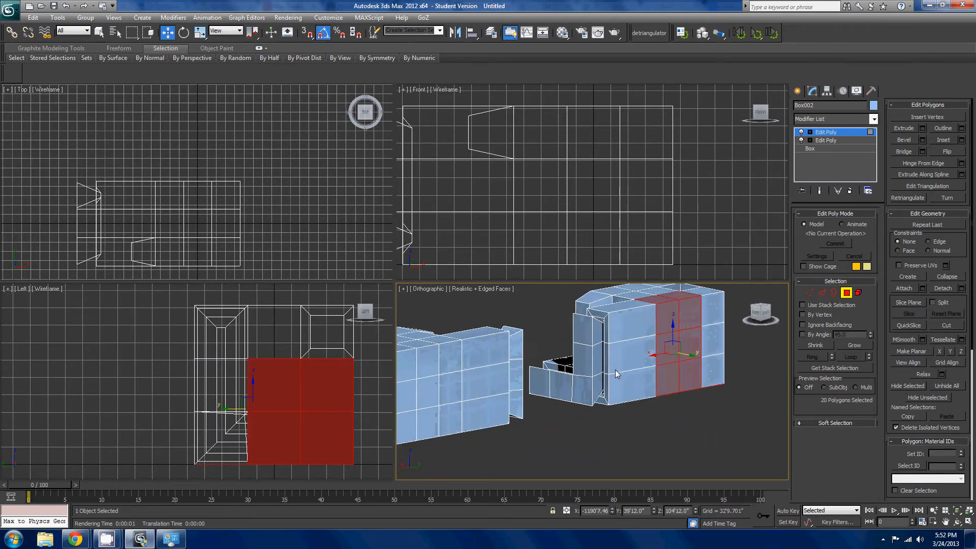
pyautogui.click(630, 323)
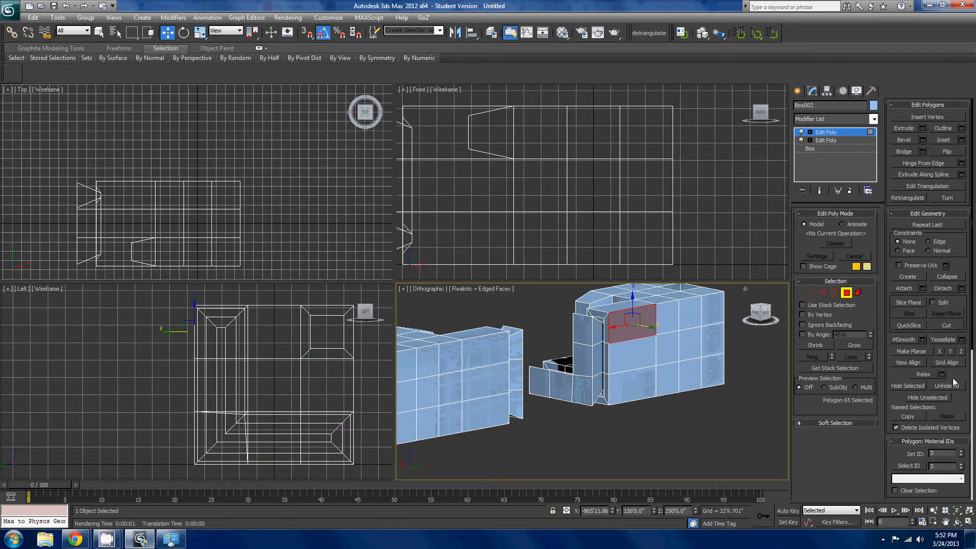
pyautogui.click(952, 154)
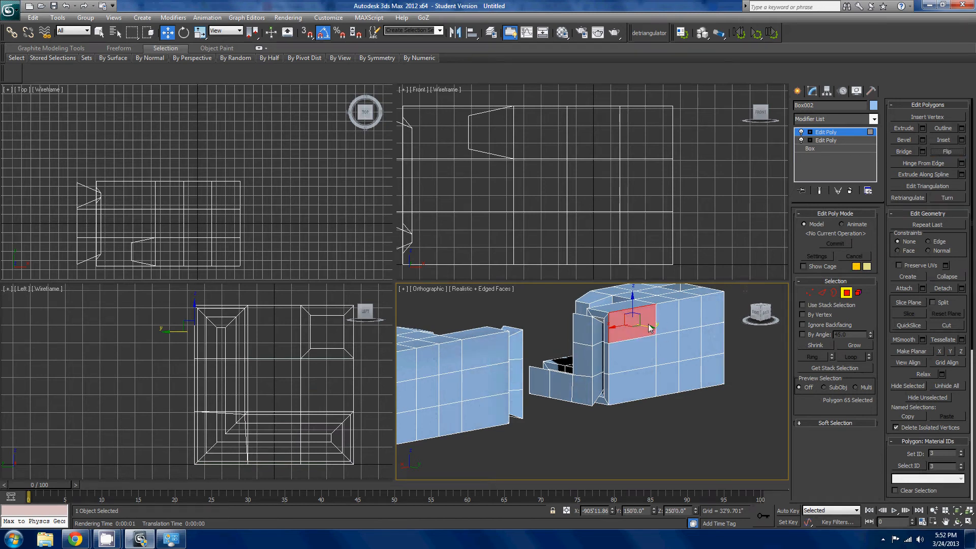
pyautogui.click(614, 35)
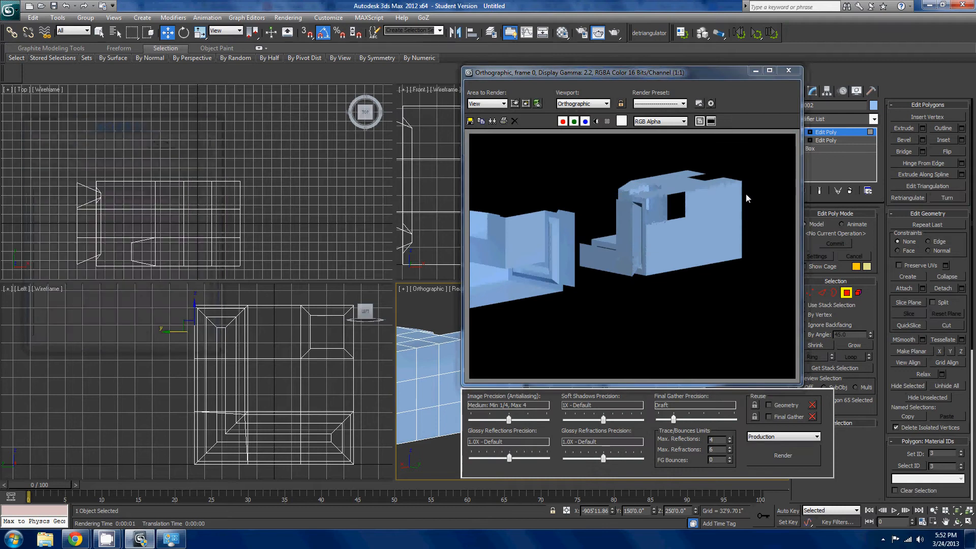
# - Select every polygon of the half with inside-out faces and flip their normals
pyautogui.click(783, 74)
pyautogui.click(486, 373)
pyautogui.moveTo(488, 374); pyautogui.dragTo(546, 347, button='middle')
pyautogui.click(572, 337)
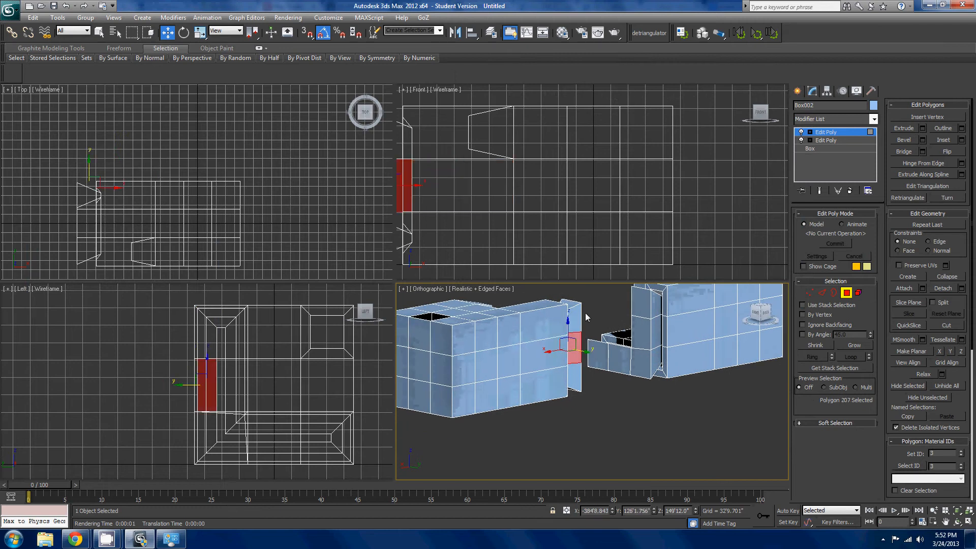
pyautogui.hotkey('ctrl', 'a')
pyautogui.keyDown('alt'); pyautogui.moveTo(500, 452); pyautogui.dragTo(563, 333, button='middle'); pyautogui.keyUp('alt')
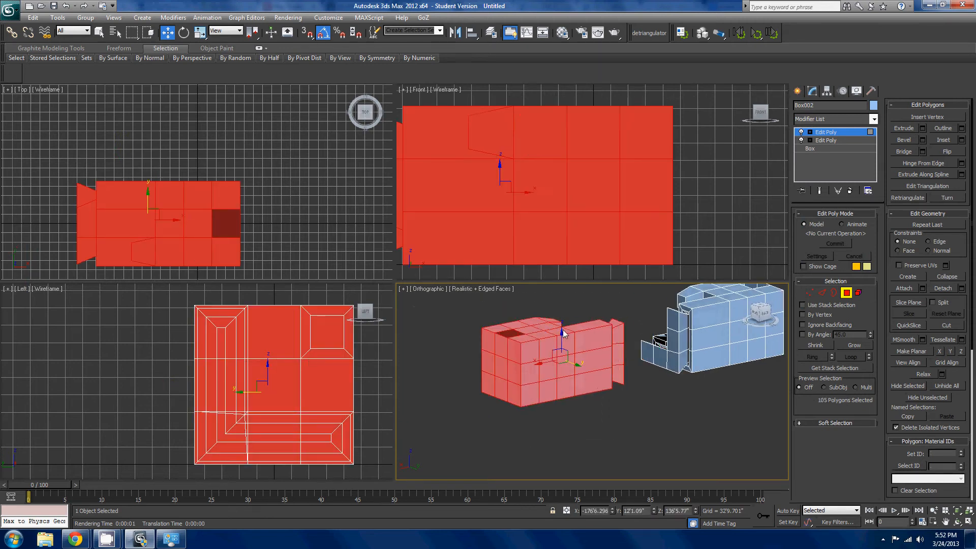
pyautogui.click(947, 152)
# - Clear the polygon selection and render the orthographic view to check the flipped half
pyautogui.keyDown('alt'); pyautogui.moveTo(625, 348); pyautogui.dragTo(638, 431, button='middle'); pyautogui.keyUp('alt')
pyautogui.click(705, 399)
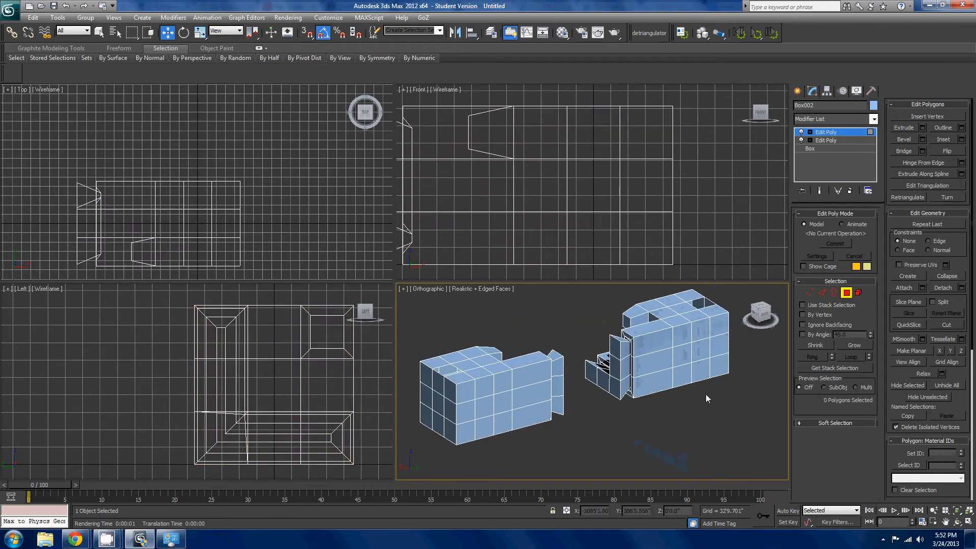
pyautogui.click(615, 34)
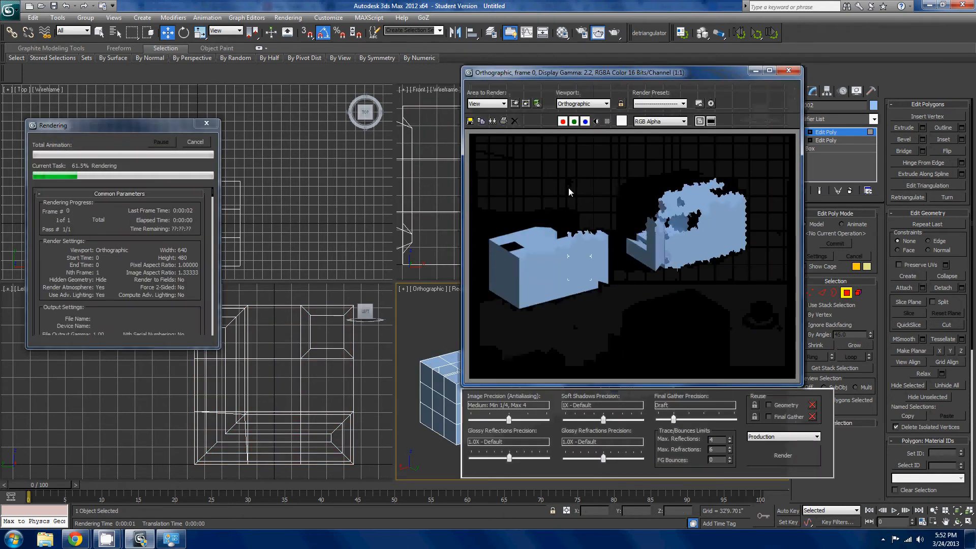
pyautogui.click(790, 72)
pyautogui.moveTo(628, 349); pyautogui.dragTo(608, 349, button='middle')
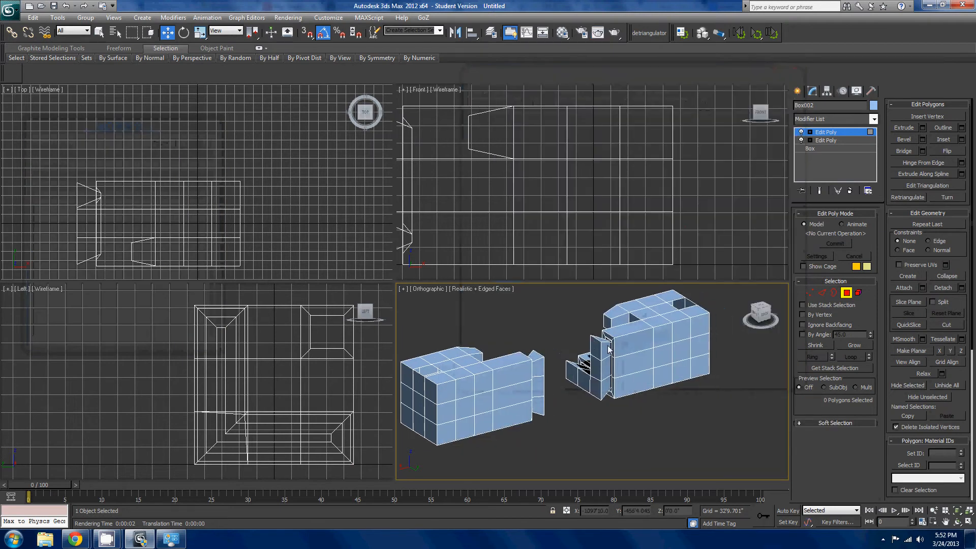
# - Try Extrude on a single middle polygon of an L-shaped end, and try selecting single end polygons on both halves
pyautogui.scroll(4, 644, 391)
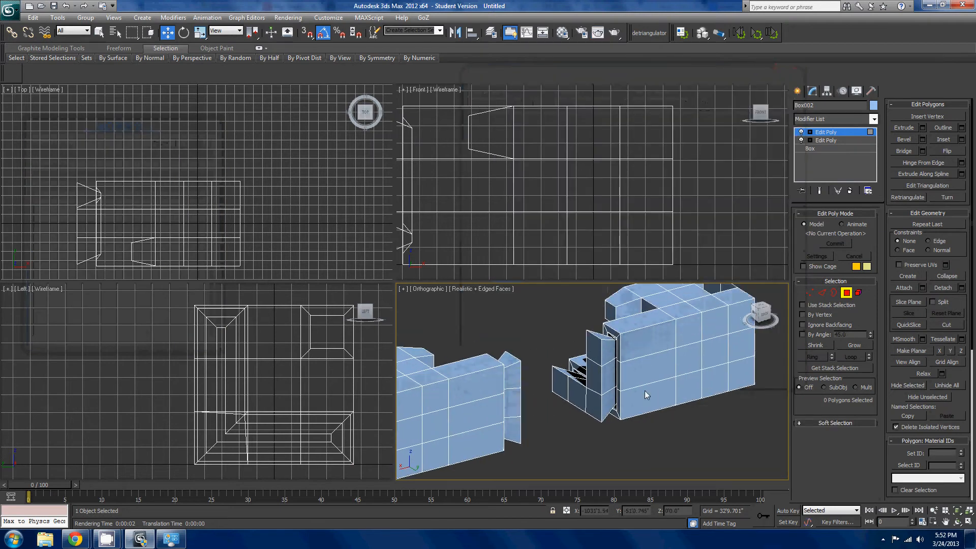
pyautogui.click(674, 368)
pyautogui.scroll(2, 625, 369)
pyautogui.keyDown('alt'); pyautogui.moveTo(627, 394); pyautogui.dragTo(553, 386, button='middle'); pyautogui.keyUp('alt')
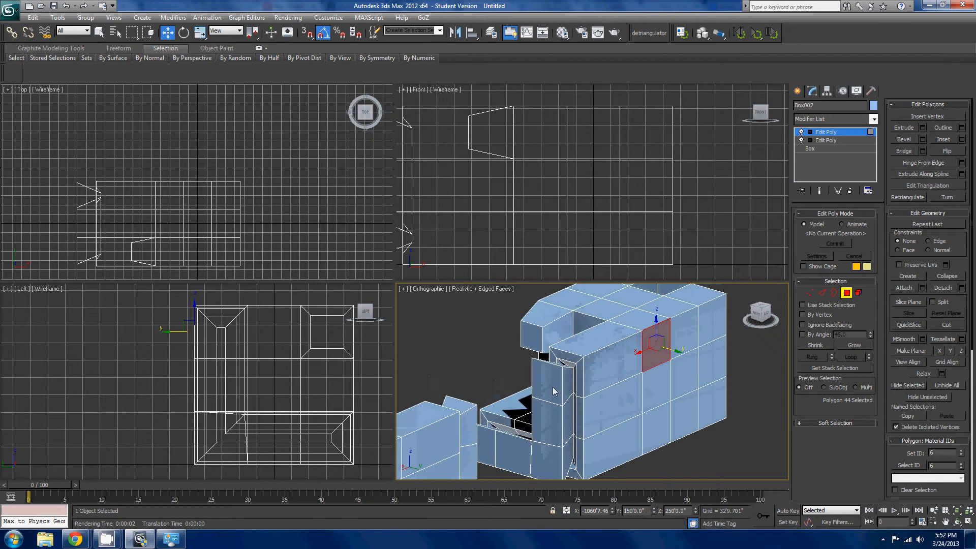
pyautogui.click(553, 416)
pyautogui.click(904, 127)
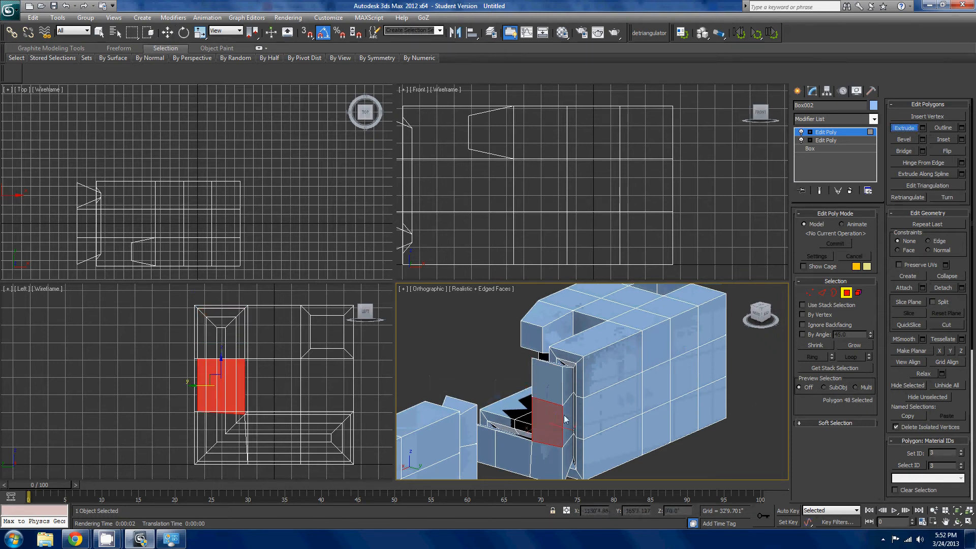
pyautogui.moveTo(565, 419); pyautogui.dragTo(591, 398)
pyautogui.rightClick(591, 398)
pyautogui.moveTo(591, 398); pyautogui.dragTo(526, 355, button='middle')
pyautogui.keyDown('ctrl'); pyautogui.click(500, 384); pyautogui.keyUp('ctrl')
pyautogui.press('w')
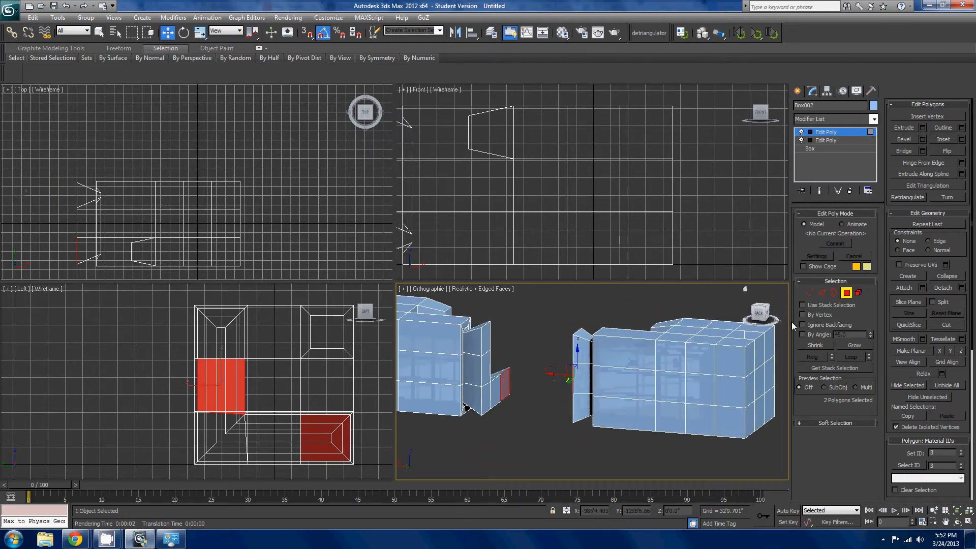
# - Enable By Angle selection at 45 and select the complete L-shaped end faces of both halves
pyautogui.click(803, 334)
pyautogui.click(484, 388)
pyautogui.keyDown('alt'); pyautogui.moveTo(548, 413); pyautogui.dragTo(492, 399, button='middle'); pyautogui.keyUp('alt')
pyautogui.keyDown('ctrl'); pyautogui.click(573, 384); pyautogui.keyUp('ctrl')
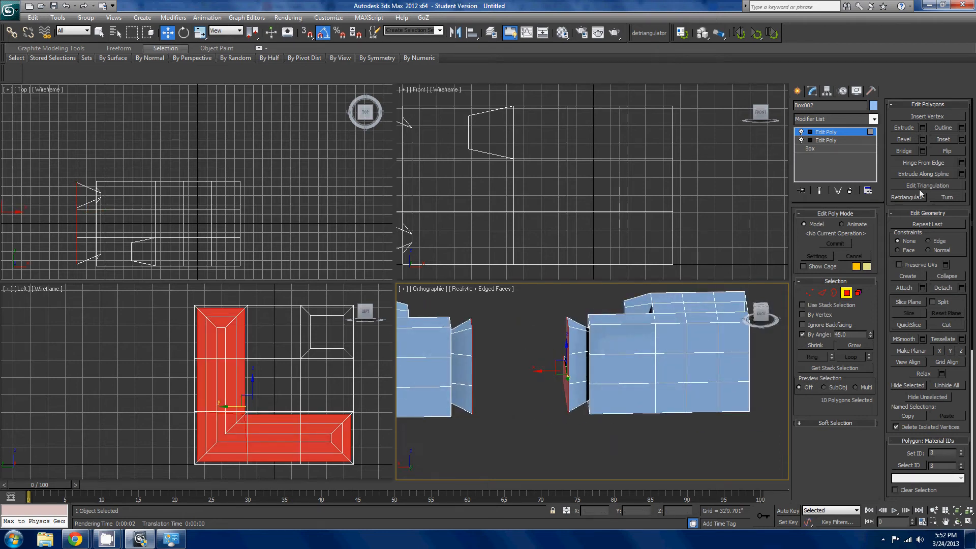
# - Bridge the two L-shaped ends, examine the connecting section, and undo the bridge
pyautogui.click(898, 153)
pyautogui.keyDown('alt'); pyautogui.moveTo(665, 318); pyautogui.dragTo(862, 360, button='middle'); pyautogui.keyUp('alt')
pyautogui.moveTo(583, 423); pyautogui.dragTo(596, 443, button='middle')
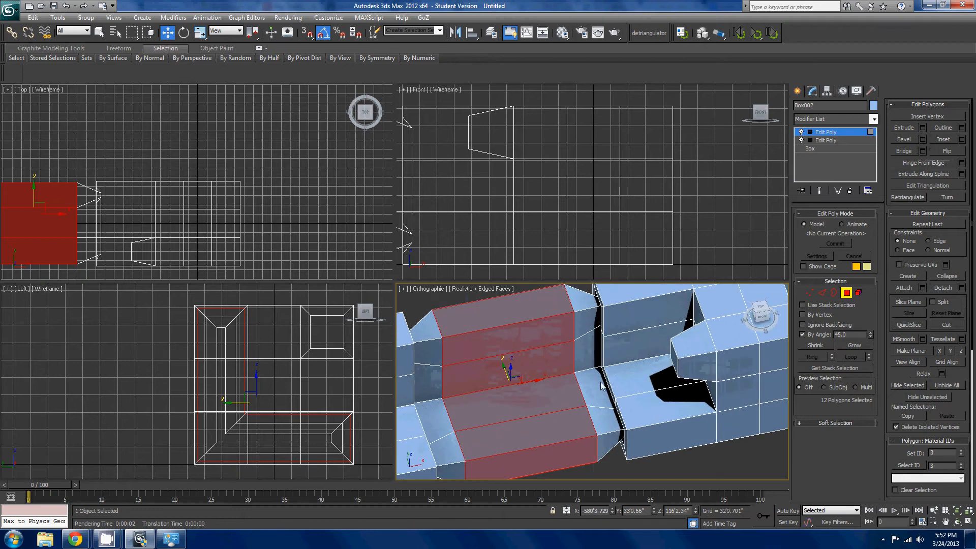
pyautogui.keyDown('alt'); pyautogui.moveTo(602, 386); pyautogui.dragTo(643, 335, button='middle'); pyautogui.keyUp('alt')
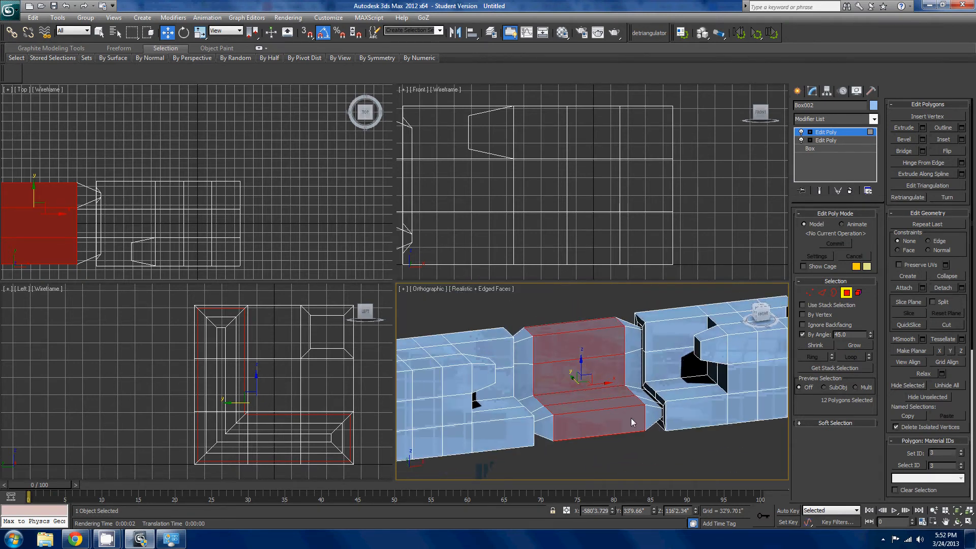
pyautogui.hotkey('ctrl', 'z')
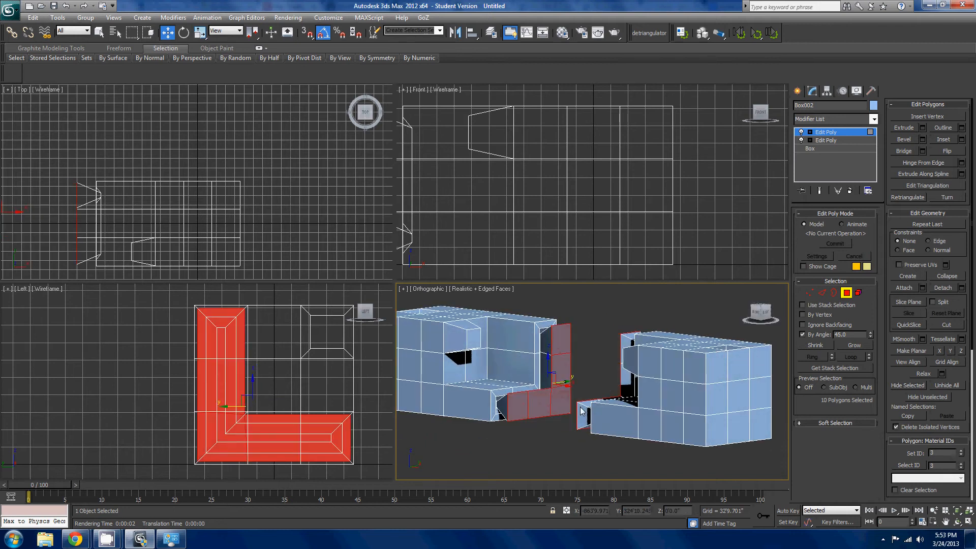
# - With By Angle off, deselect the outermost lower polygon of one L-shaped end, bridge the uneven ends, and undo the bridge
pyautogui.keyDown('alt'); pyautogui.moveTo(602, 438); pyautogui.dragTo(712, 394, button='middle'); pyautogui.keyUp('alt')
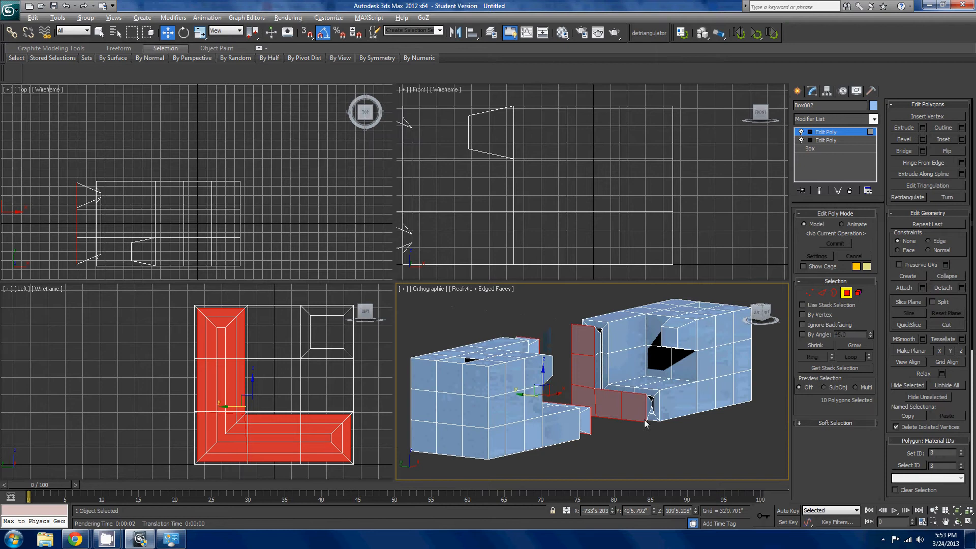
pyautogui.keyDown('alt'); pyautogui.click(643, 419); pyautogui.keyUp('alt')
pyautogui.click(907, 151)
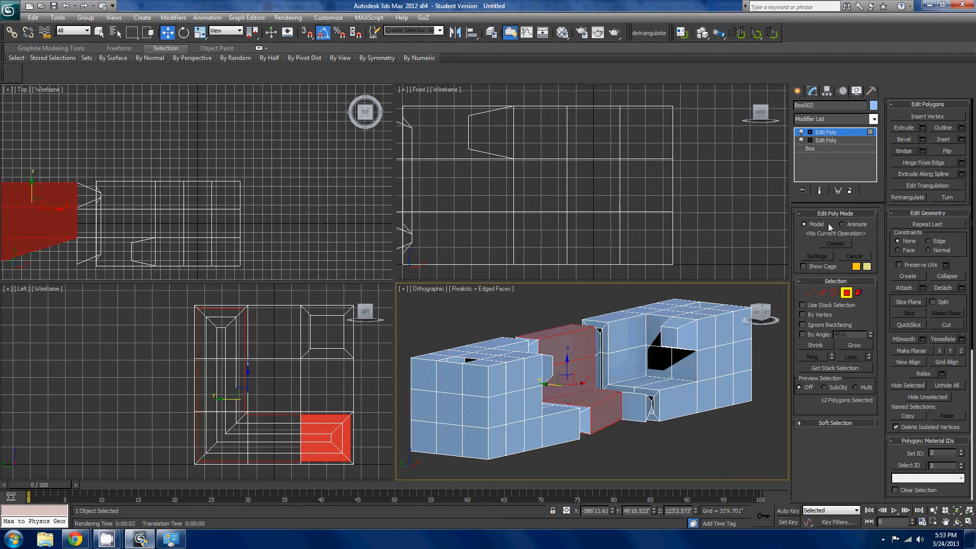
pyautogui.keyDown('alt'); pyautogui.moveTo(719, 379); pyautogui.dragTo(711, 437, button='middle'); pyautogui.keyUp('alt')
pyautogui.hotkey('ctrl', 'z')
# - Bridge the full L-shaped ends of both halves and clear the polygon selection
pyautogui.click(904, 151)
pyautogui.click(728, 419)
pyautogui.scroll(2, 711, 437)
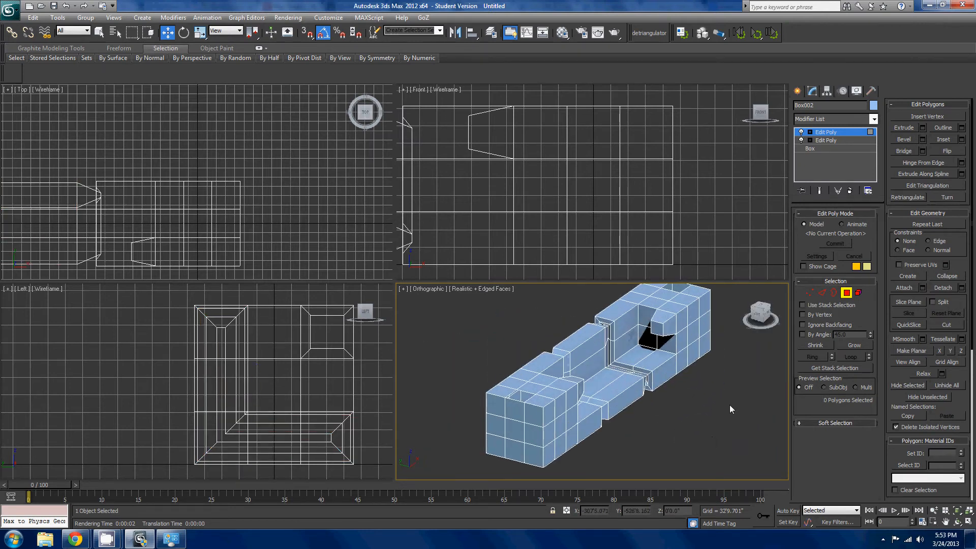
pyautogui.scroll(2, 644, 367)
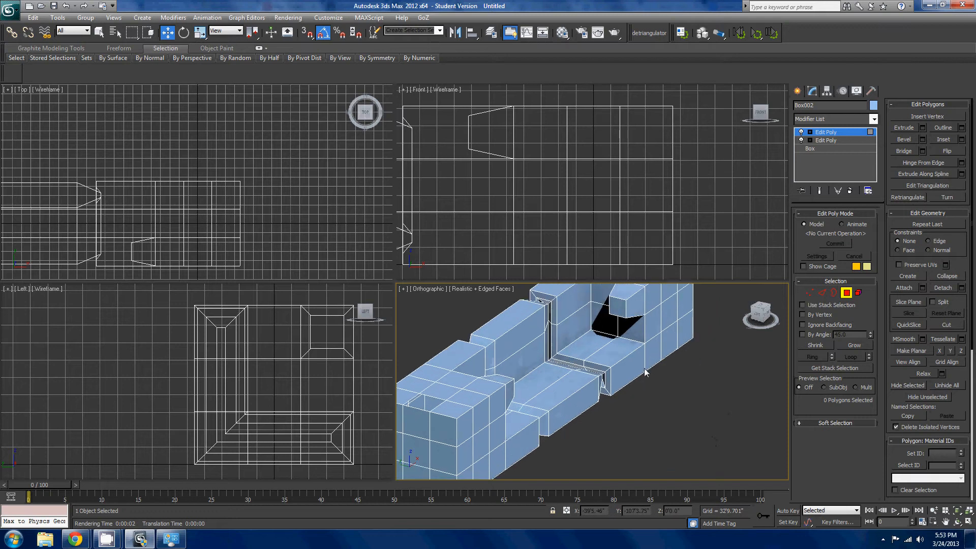
# - Select the three lower front polygons, one on each half and one on the bridged section
pyautogui.click(630, 379)
pyautogui.keyDown('ctrl'); pyautogui.click(583, 400); pyautogui.keyUp('ctrl')
pyautogui.moveTo(602, 410)
pyautogui.keyDown('alt'); pyautogui.mouseDown(button='middle')
pyautogui.moveTo(598, 366)
pyautogui.moveTo(627, 346)
pyautogui.moveTo(588, 403)
pyautogui.mouseUp(button='middle'); pyautogui.keyUp('alt')
pyautogui.keyDown('ctrl'); pyautogui.click(500, 409); pyautogui.keyUp('ctrl')
pyautogui.keyDown('alt'); pyautogui.moveTo(513, 425); pyautogui.dragTo(679, 404, button='middle'); pyautogui.keyUp('alt')
pyautogui.scroll(2, 678, 356)
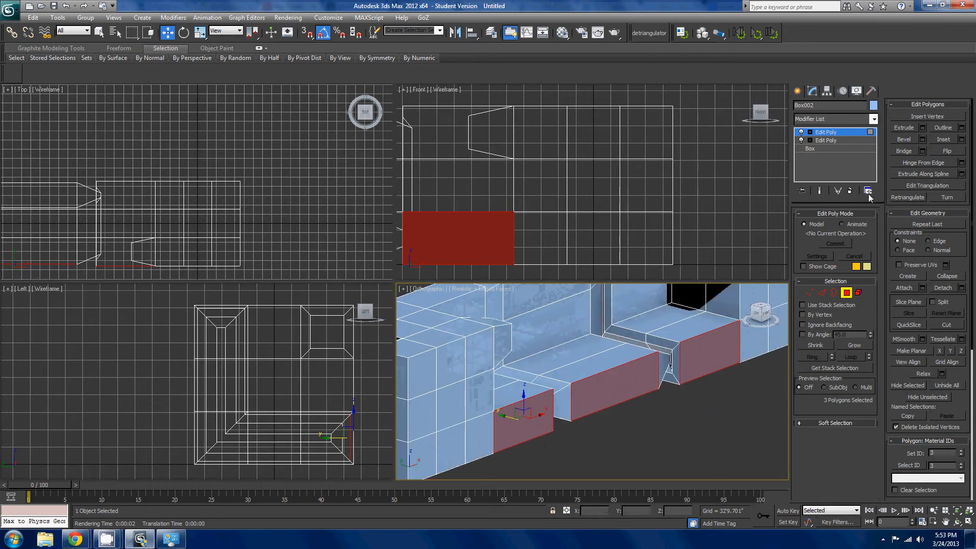
# - Apply Hinge From Edge to the three front polygons about the middle polygon's bottom edge, with an angle of 90
pyautogui.click(960, 162)
pyautogui.moveTo(632, 371); pyautogui.dragTo(676, 349, button='middle')
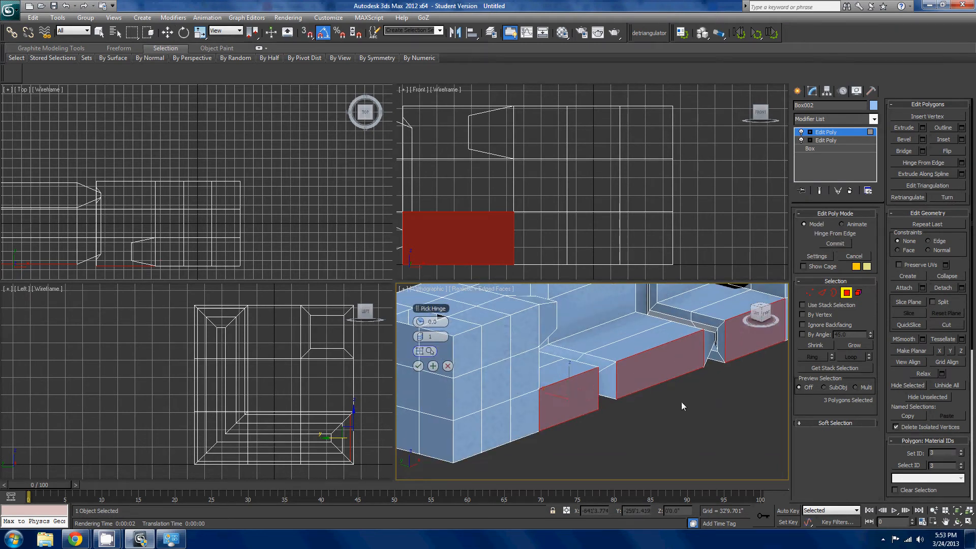
pyautogui.click(665, 383)
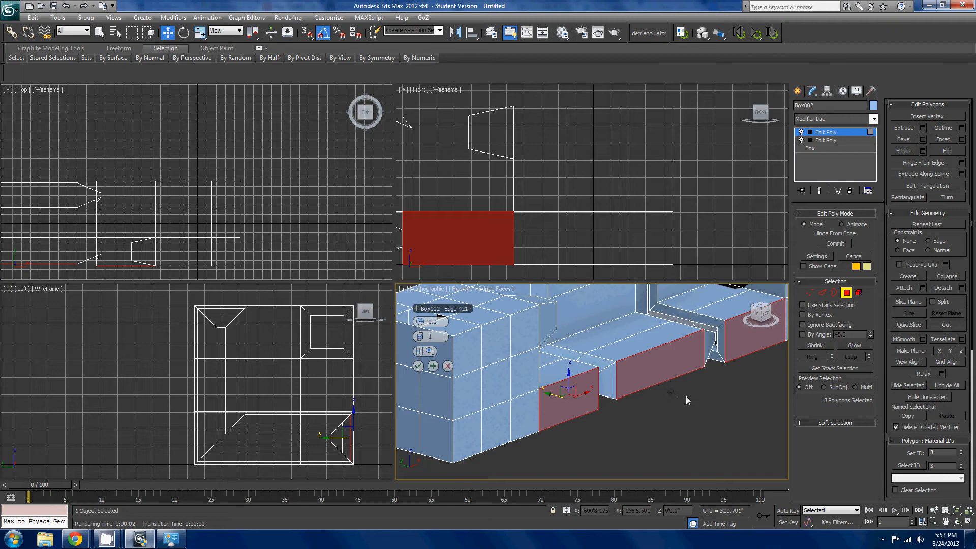
pyautogui.moveTo(685, 396); pyautogui.dragTo(667, 402, button='middle')
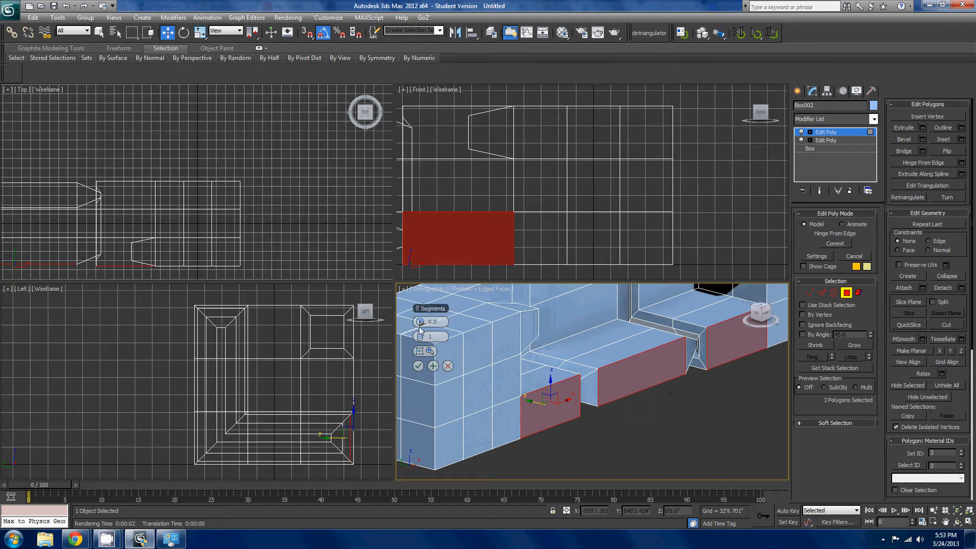
pyautogui.moveTo(420, 321); pyautogui.dragTo(517, 356)
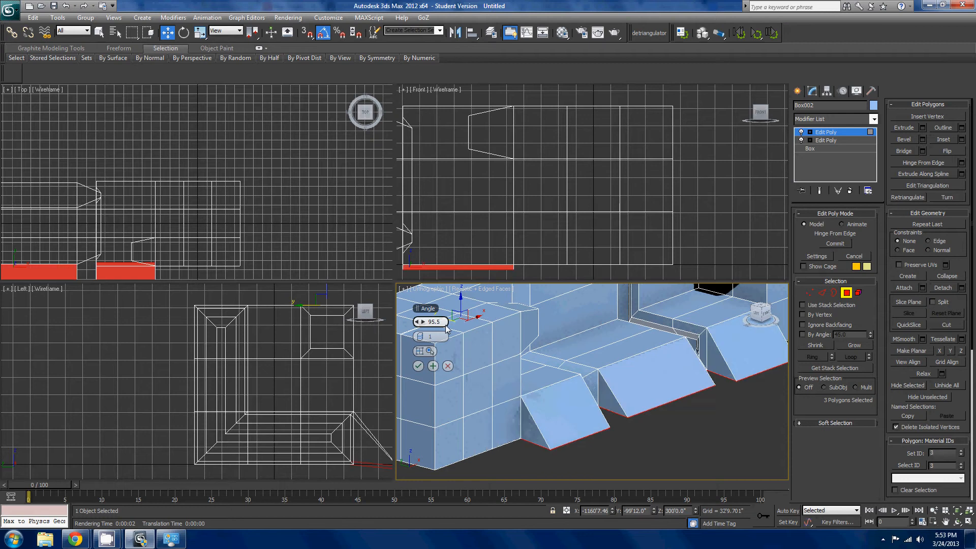
pyautogui.write('90')
pyautogui.press('Return')
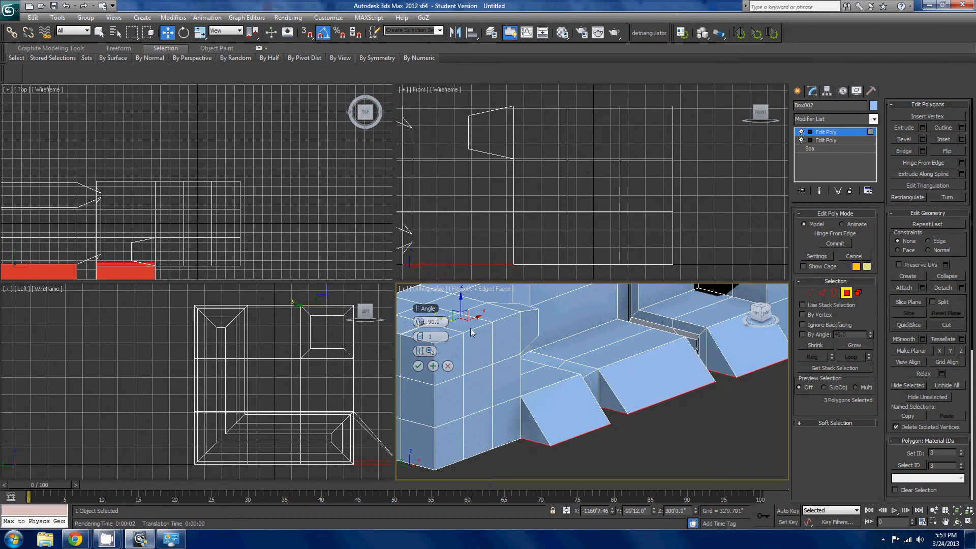
# - Set the hinge to 4 segments at an angle of 90, accept it, and clear the selection
pyautogui.moveTo(422, 339); pyautogui.dragTo(429, 343)
pyautogui.scroll(-4, 630, 420)
pyautogui.moveTo(641, 426)
pyautogui.keyDown('alt'); pyautogui.mouseDown(button='middle')
pyautogui.moveTo(607, 409)
pyautogui.moveTo(633, 424)
pyautogui.mouseUp(button='middle'); pyautogui.keyUp('alt')
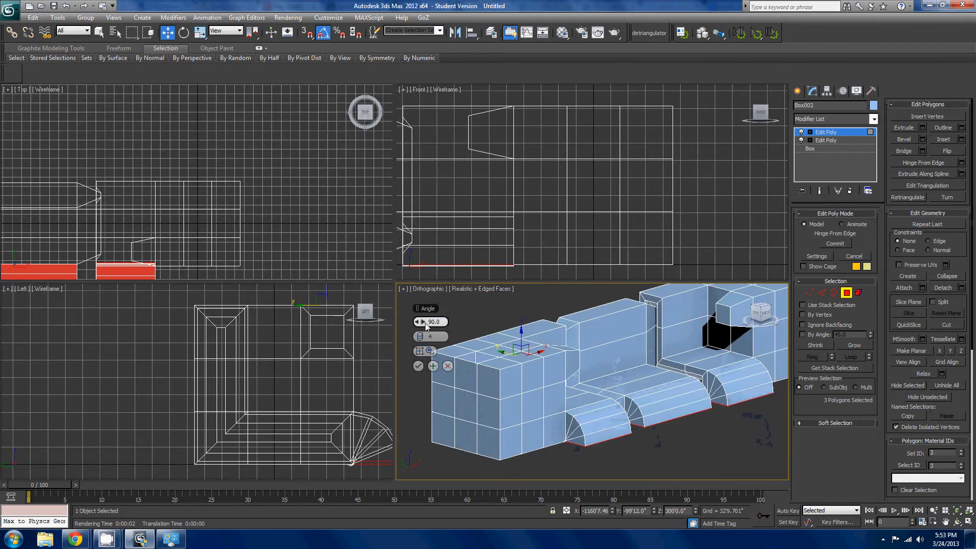
pyautogui.moveTo(426, 326); pyautogui.dragTo(434, 326)
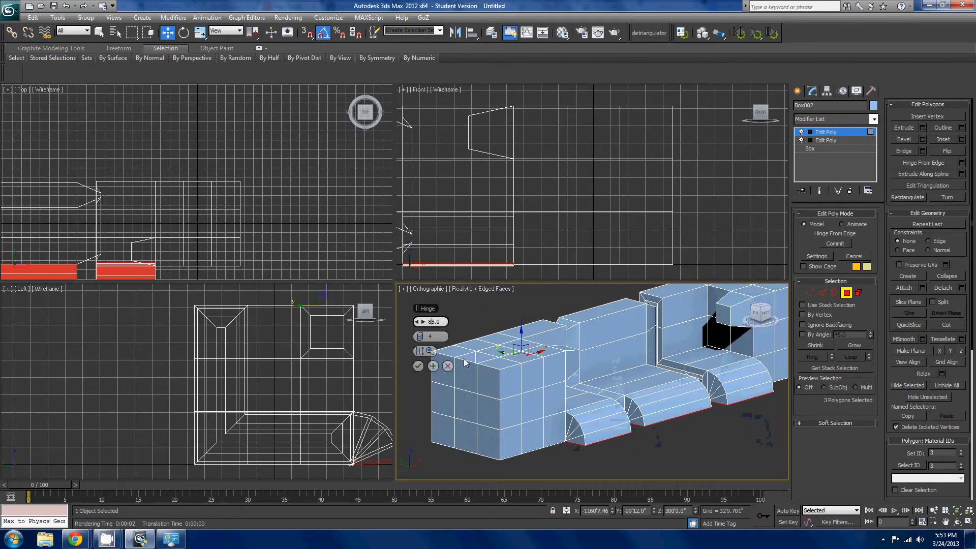
pyautogui.write('90')
pyautogui.press('Return')
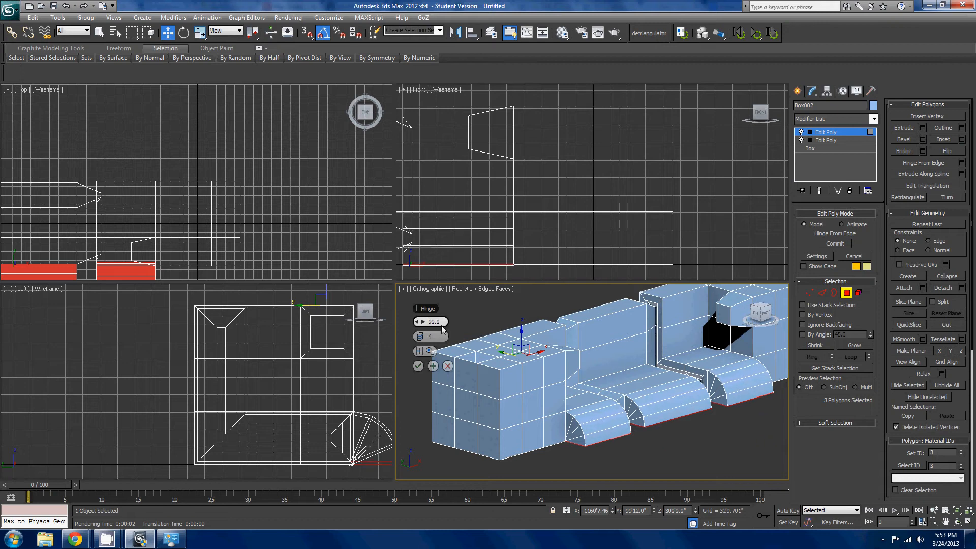
pyautogui.click(418, 366)
pyautogui.click(655, 428)
# - Select the three flat polygons on the underside of the hinged sections
pyautogui.moveTo(656, 426); pyautogui.dragTo(639, 305, button='middle')
pyautogui.scroll(-2, 639, 305)
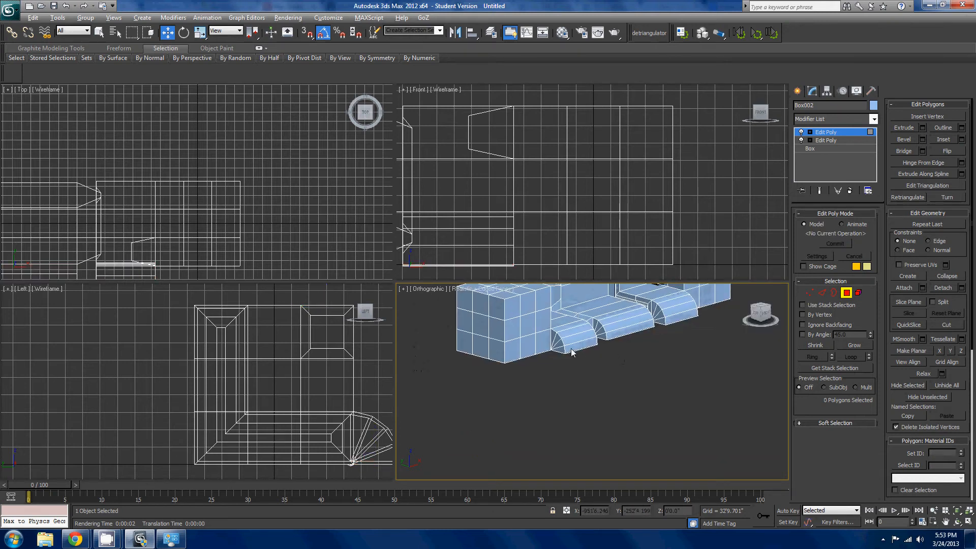
pyautogui.keyDown('alt'); pyautogui.moveTo(559, 349); pyautogui.dragTo(636, 315, button='middle'); pyautogui.keyUp('alt')
pyautogui.scroll(-3, 606, 427)
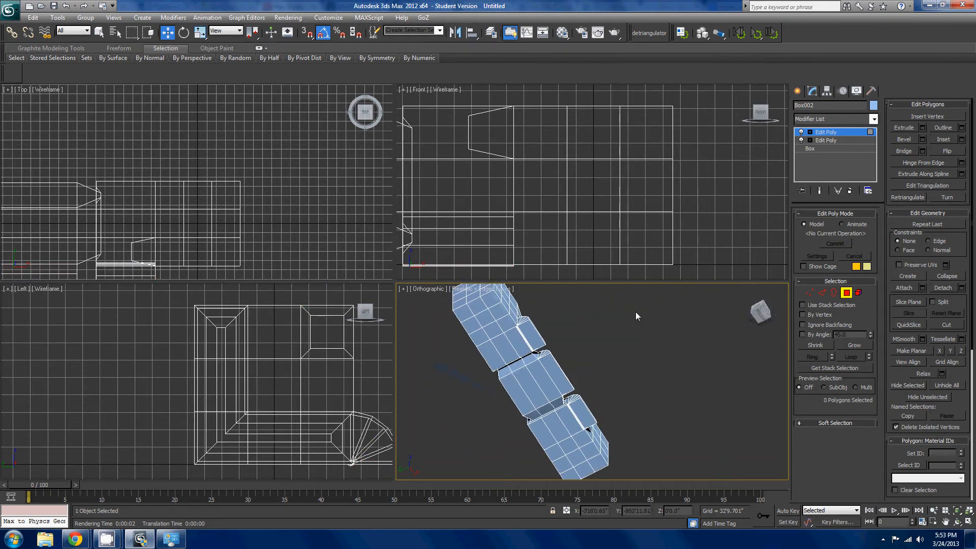
pyautogui.click(587, 413)
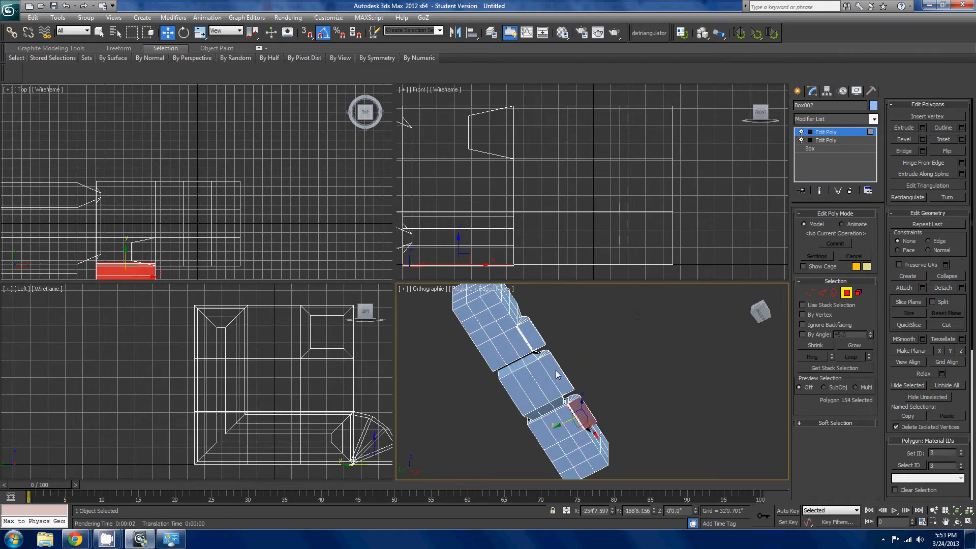
pyautogui.keyDown('ctrl'); pyautogui.click(553, 373); pyautogui.keyUp('ctrl')
pyautogui.keyDown('ctrl'); pyautogui.click(536, 338); pyautogui.keyUp('ctrl')
# - Examine up close the narrow faces between the selected underside polygons and the hinge edge
pyautogui.keyDown('alt'); pyautogui.moveTo(535, 338); pyautogui.dragTo(702, 445, button='middle'); pyautogui.keyUp('alt')
pyautogui.scroll(5, 543, 369)
pyautogui.scroll(3, 618, 463)
pyautogui.scroll(3, 630, 443)
pyautogui.scroll(3, 702, 445)
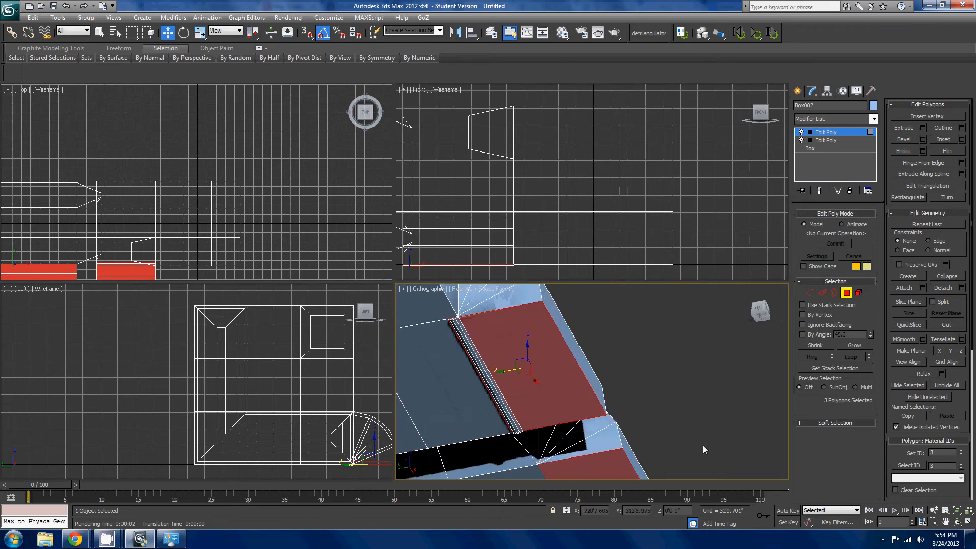
pyautogui.moveTo(648, 427); pyautogui.dragTo(761, 463, button='middle')
pyautogui.scroll(2, 761, 463)
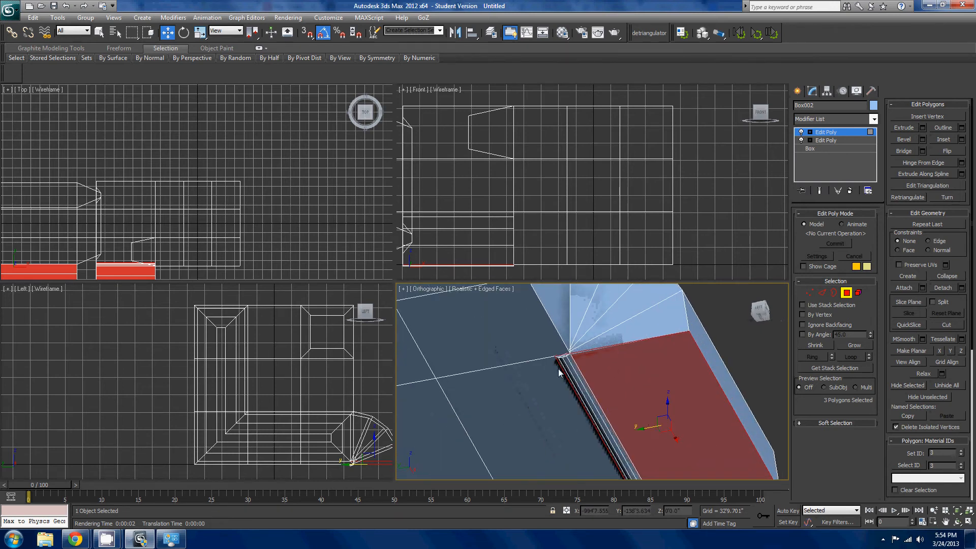
pyautogui.scroll(-5, 559, 373)
pyautogui.moveTo(647, 417); pyautogui.dragTo(542, 294, button='middle')
pyautogui.scroll(2, 535, 331)
pyautogui.scroll(4, 563, 374)
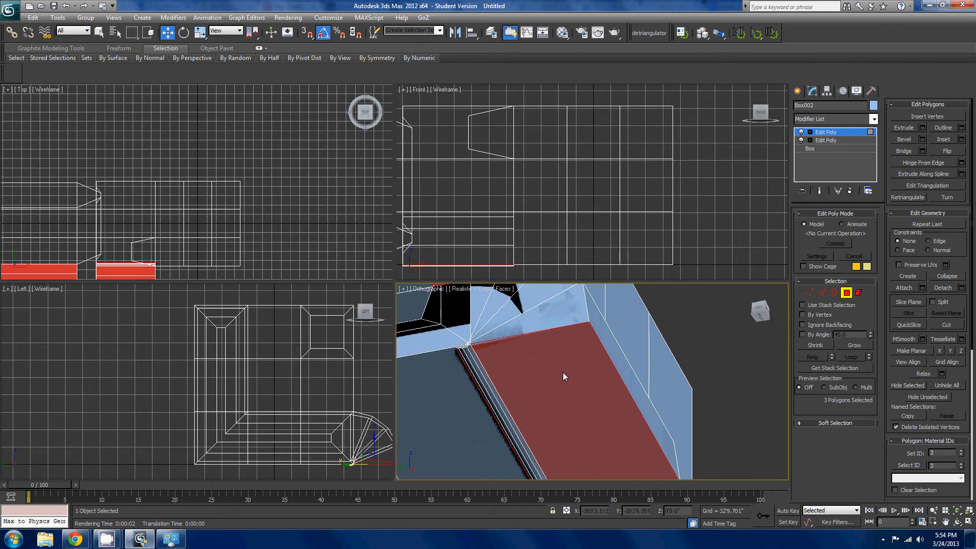
pyautogui.scroll(-5, 539, 401)
# - Compare the three hinged sections and their gaps from directly below, from above and from an oblique underside angle
pyautogui.keyDown('alt'); pyautogui.moveTo(540, 401); pyautogui.dragTo(644, 460, button='middle'); pyautogui.keyUp('alt')
pyautogui.click(764, 319)
pyautogui.moveTo(687, 367); pyautogui.dragTo(633, 343, button='middle')
pyautogui.scroll(3, 704, 391)
pyautogui.scroll(3, 686, 400)
pyautogui.scroll(3, 654, 359)
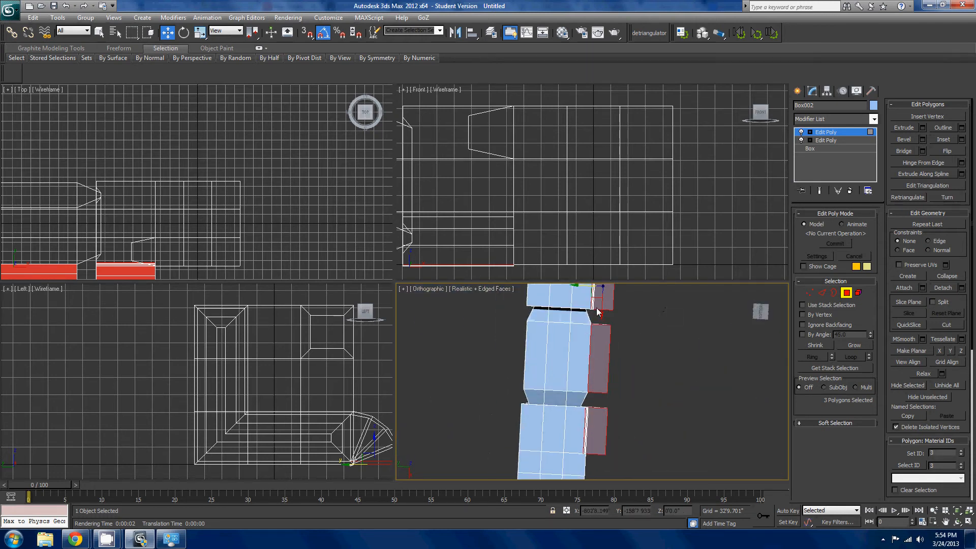
pyautogui.keyDown('alt'); pyautogui.moveTo(585, 363); pyautogui.dragTo(668, 392, button='middle'); pyautogui.keyUp('alt')
pyautogui.scroll(-3, 669, 389)
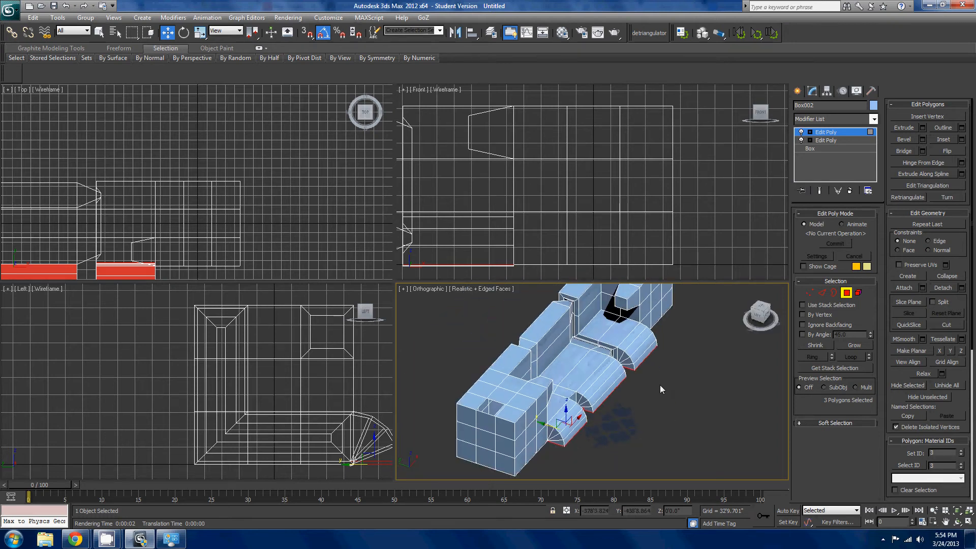
pyautogui.keyDown('alt'); pyautogui.moveTo(633, 405); pyautogui.dragTo(670, 374, button='middle'); pyautogui.keyUp('alt')
pyautogui.scroll(8, 670, 374)
pyautogui.scroll(-12, 650, 386)
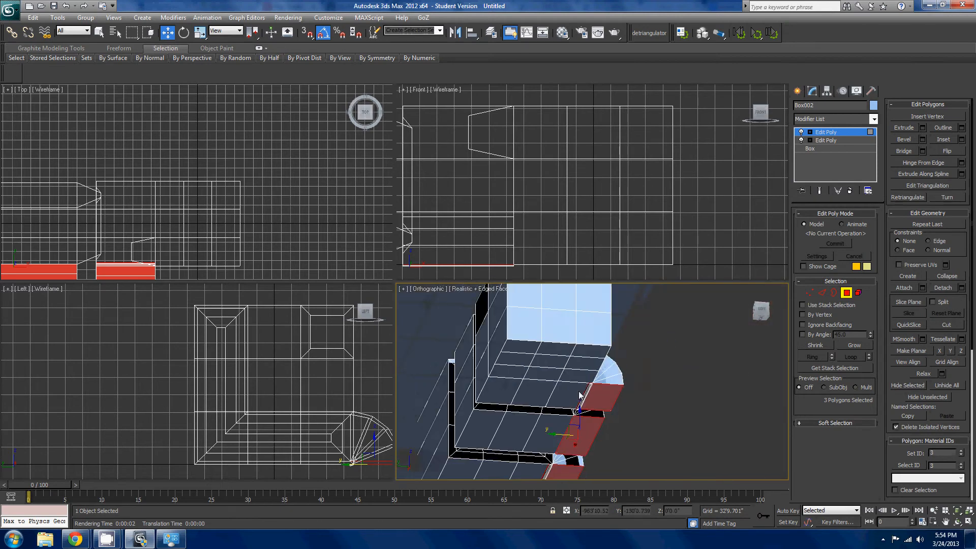
# - Turn on Edit Triangulation, try to re-route a diagonal on the end hinged section, and undo the attempt
pyautogui.keyDown('alt'); pyautogui.moveTo(582, 394); pyautogui.dragTo(580, 444, button='middle'); pyautogui.keyUp('alt')
pyautogui.scroll(4, 581, 445)
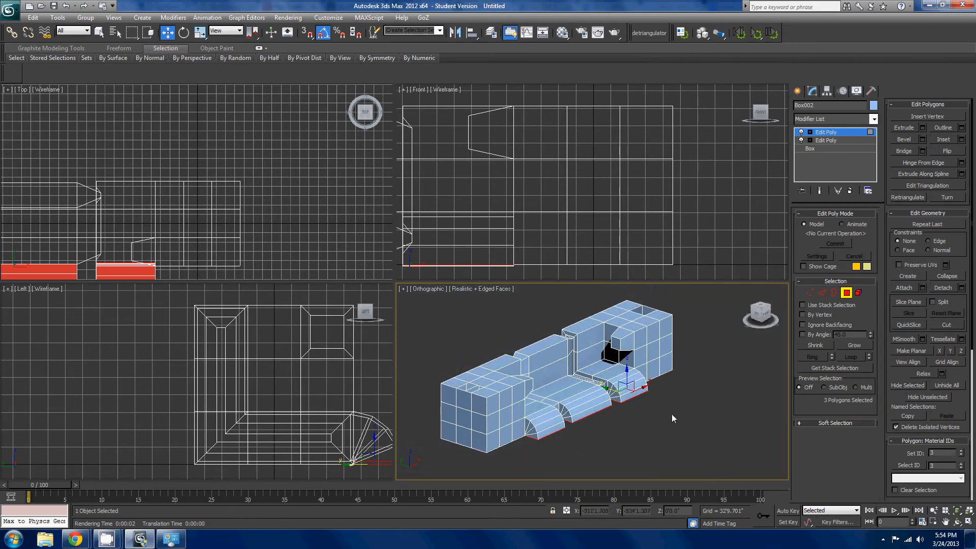
pyautogui.click(847, 294)
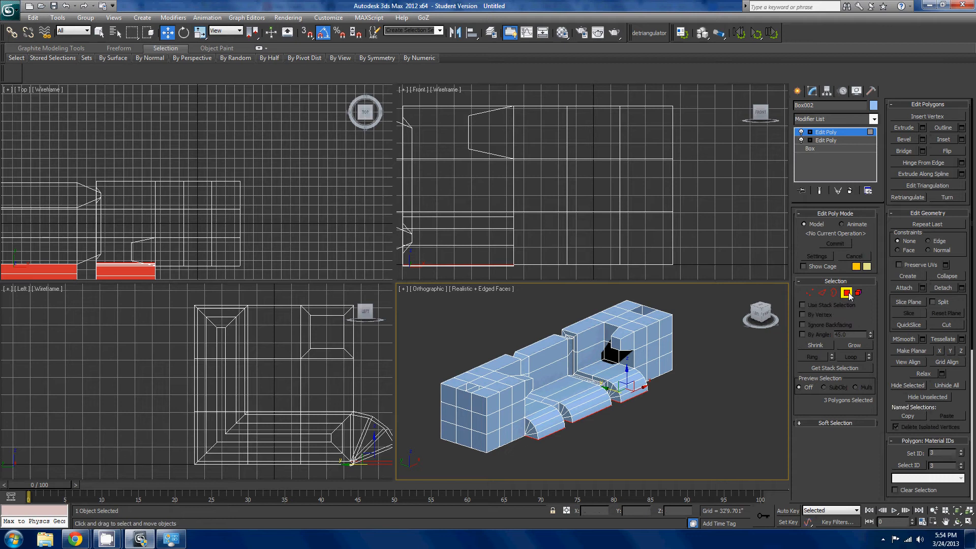
pyautogui.click(847, 292)
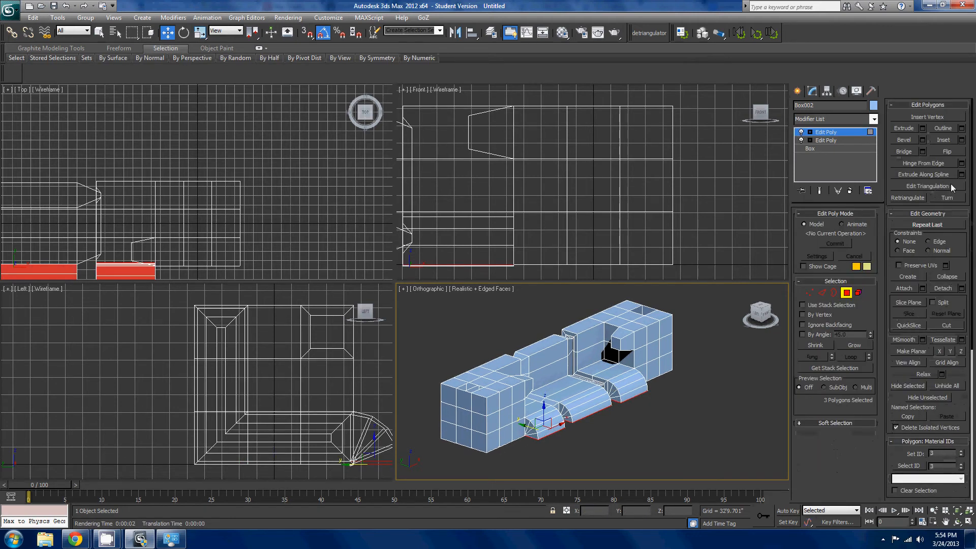
pyautogui.click(927, 186)
pyautogui.scroll(6, 639, 350)
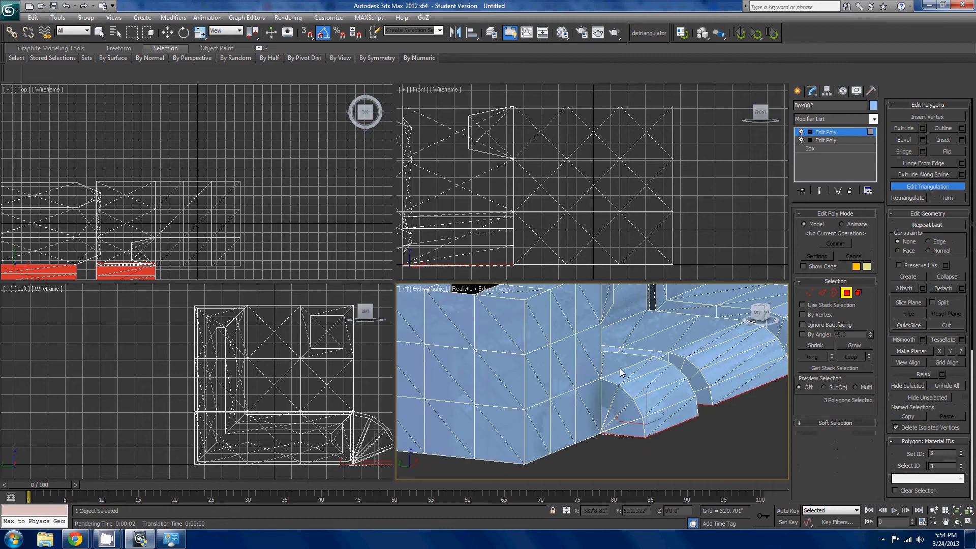
pyautogui.scroll(4, 620, 364)
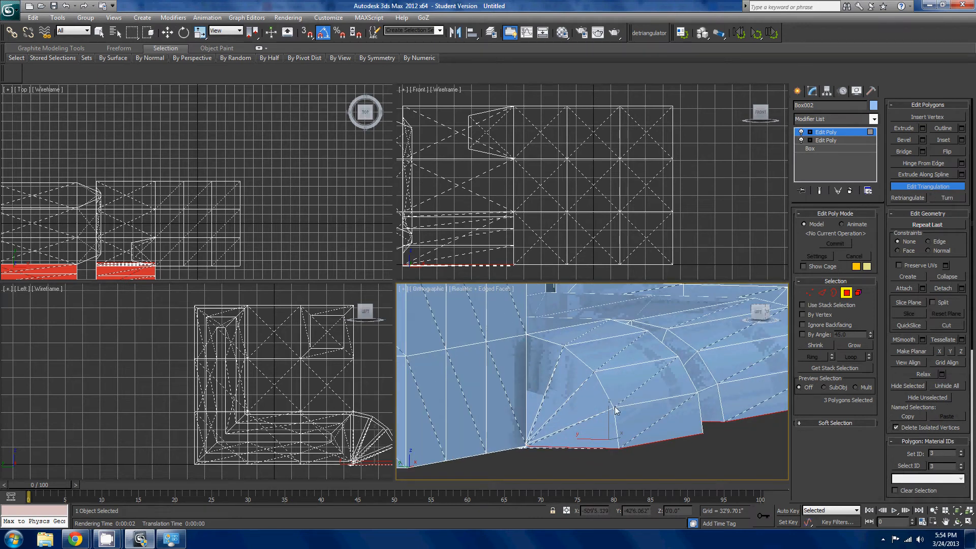
pyautogui.click(702, 434)
pyautogui.keyDown('alt'); pyautogui.moveTo(703, 433); pyautogui.dragTo(660, 435, button='middle'); pyautogui.keyUp('alt')
pyautogui.scroll(-4, 729, 436)
pyautogui.hotkey('ctrl', 'z')
pyautogui.press('w')
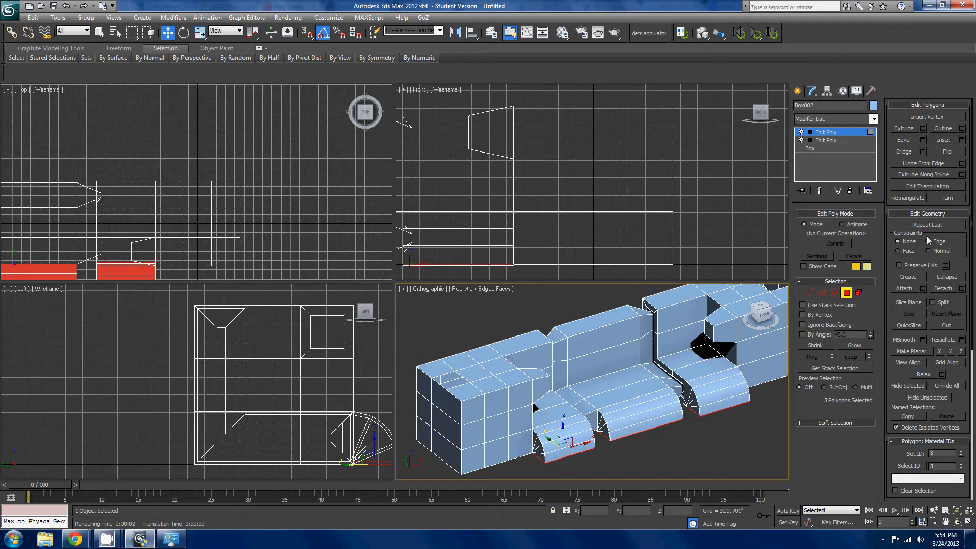
# - Chamfer the vertex in the middle of the end block's upper front edge in Vertex mode
pyautogui.moveTo(650, 369); pyautogui.dragTo(699, 359, button='middle')
pyautogui.scroll(-3, 560, 391)
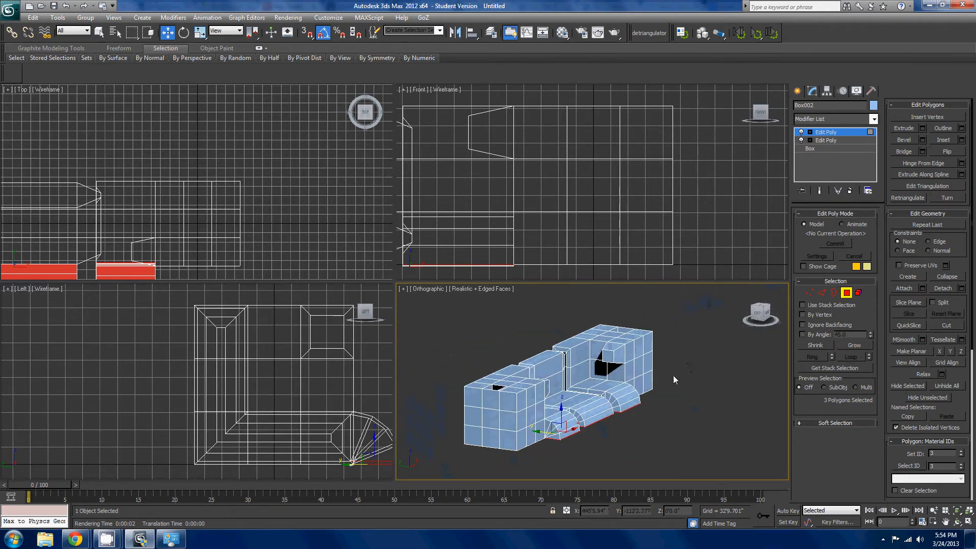
pyautogui.scroll(4, 678, 366)
pyautogui.scroll(3, 664, 394)
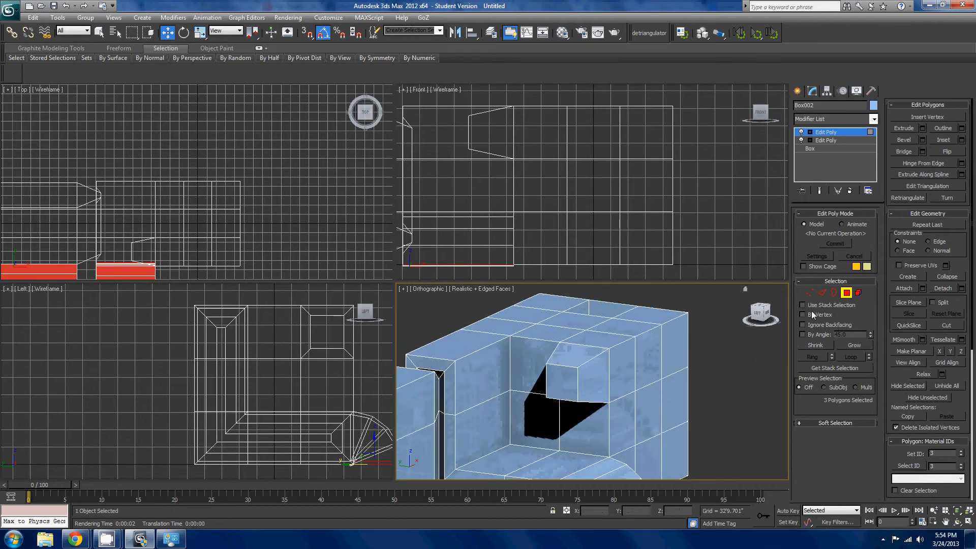
pyautogui.click(809, 293)
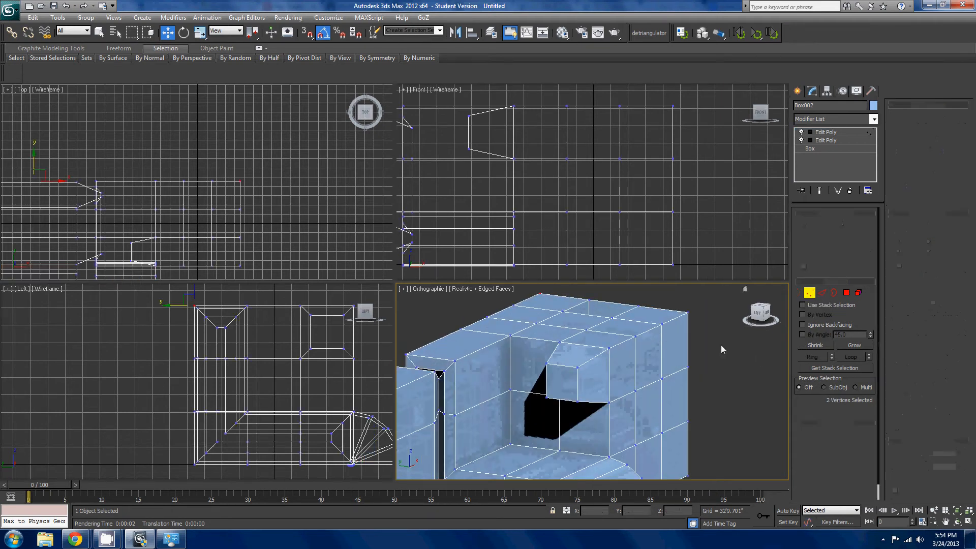
pyautogui.click(635, 335)
pyautogui.scroll(3, 684, 286)
pyautogui.click(811, 468)
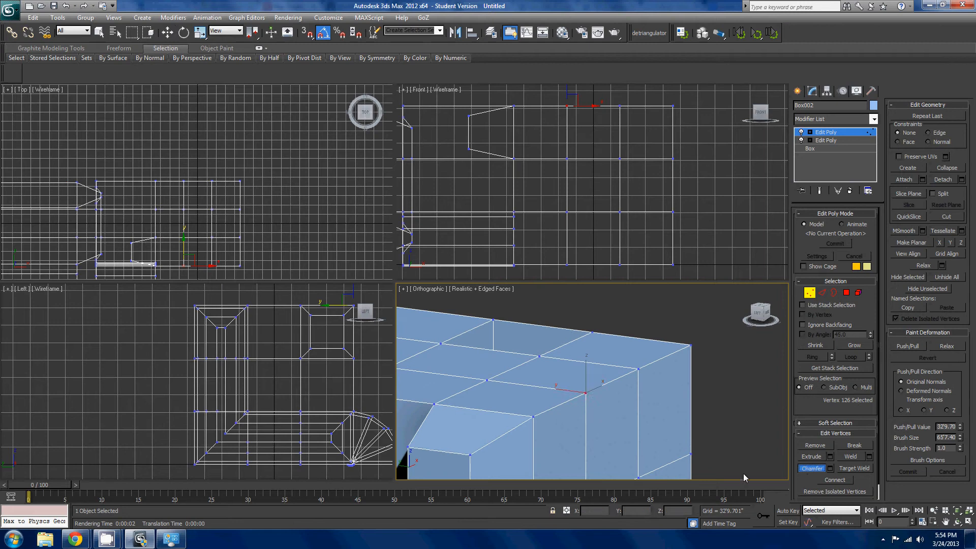
pyautogui.moveTo(587, 394); pyautogui.dragTo(571, 399)
pyautogui.keyDown('alt'); pyautogui.moveTo(570, 398); pyautogui.dragTo(621, 404, button='middle'); pyautogui.keyUp('alt')
pyautogui.scroll(5, 662, 363)
pyautogui.press('w')
pyautogui.scroll(2, 603, 435)
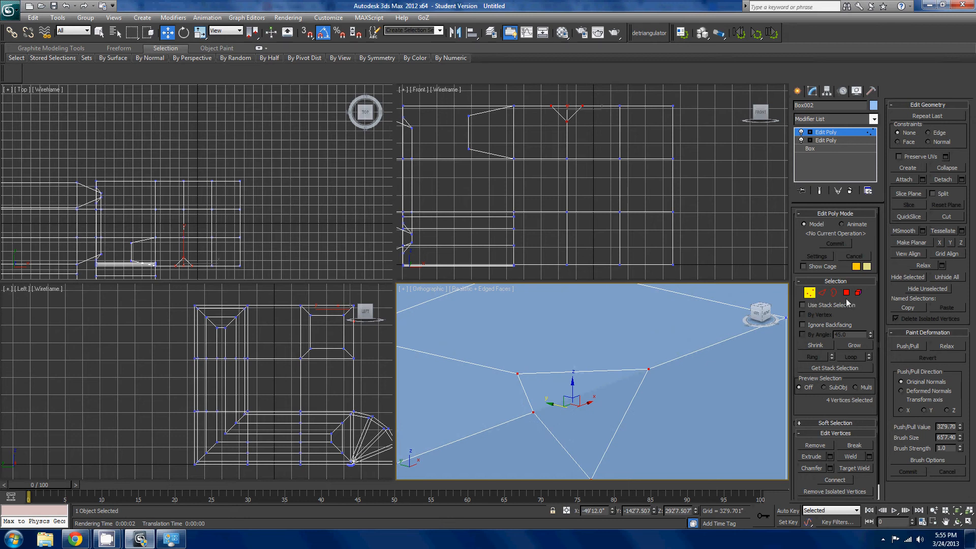
# - Try re-routing a triangulation diagonal on the polygons around the chamfered vertex with Edit Triangulation
pyautogui.click(836, 281)
pyautogui.click(848, 282)
pyautogui.press('4')
pyautogui.click(928, 186)
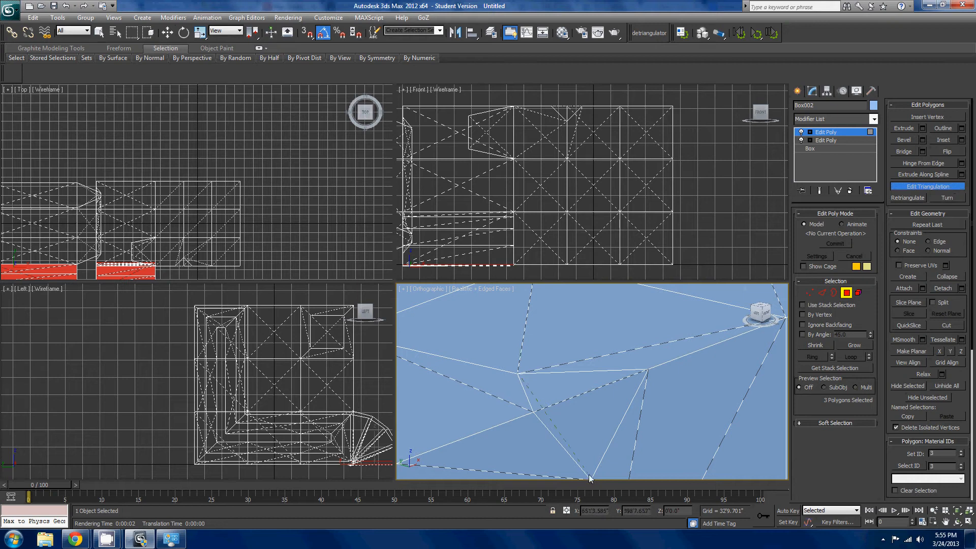
pyautogui.moveTo(590, 477); pyautogui.dragTo(587, 431, button='middle')
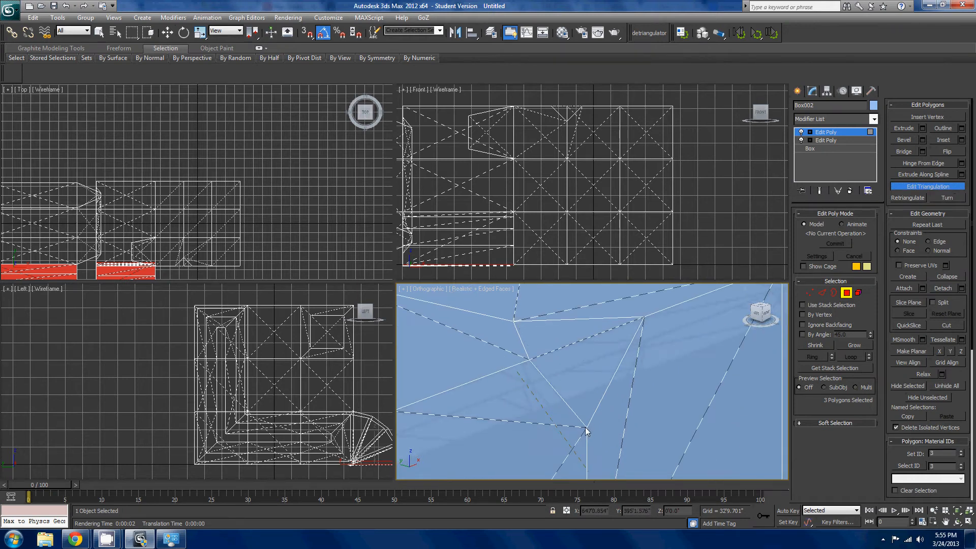
pyautogui.click(586, 429)
pyautogui.press('w')
# - Inspect the small triangular faces around the chamfered vertex and undo the chamfer on the end block's upper edge
pyautogui.scroll(-5, 646, 412)
pyautogui.keyDown('alt'); pyautogui.moveTo(646, 411); pyautogui.dragTo(586, 426, button='middle'); pyautogui.keyUp('alt')
pyautogui.scroll(4, 585, 426)
pyautogui.scroll(1, 614, 400)
pyautogui.moveTo(678, 445); pyautogui.dragTo(636, 422, button='middle')
pyautogui.scroll(-5, 611, 392)
pyautogui.scroll(-4, 636, 422)
pyautogui.scroll(5, 568, 350)
pyautogui.moveTo(568, 351); pyautogui.dragTo(701, 440, button='middle')
pyautogui.rightClick(699, 438)
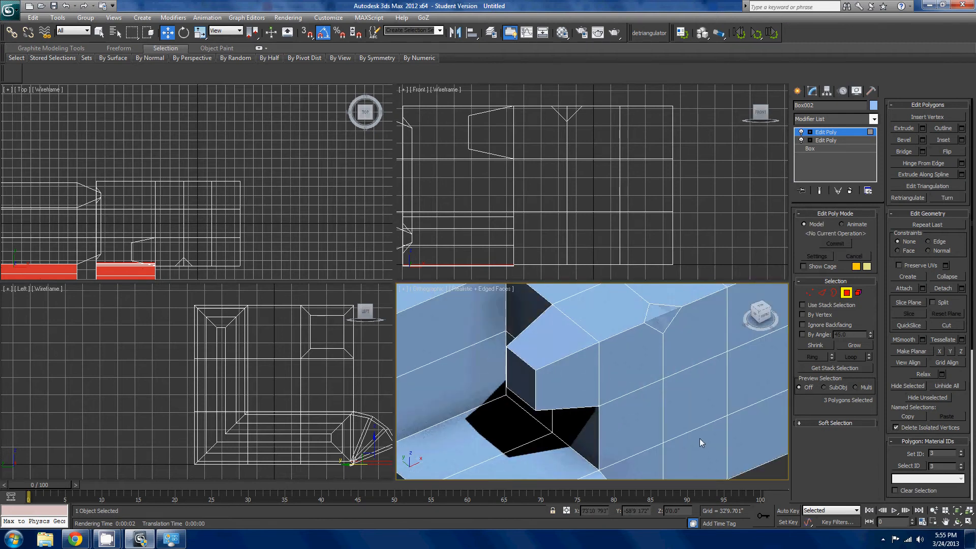
pyautogui.scroll(-5, 699, 438)
pyautogui.moveTo(715, 398); pyautogui.dragTo(724, 364, button='middle')
pyautogui.scroll(-5, 619, 411)
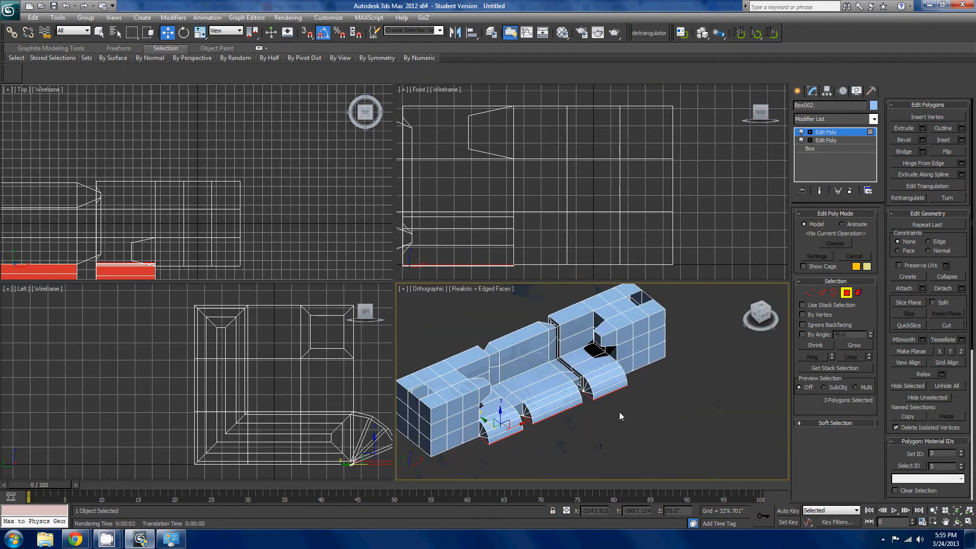
# - Show the triangulation diagonals of the polygons with the Turn tool and leave the tool without turning any edge
pyautogui.scroll(5, 634, 413)
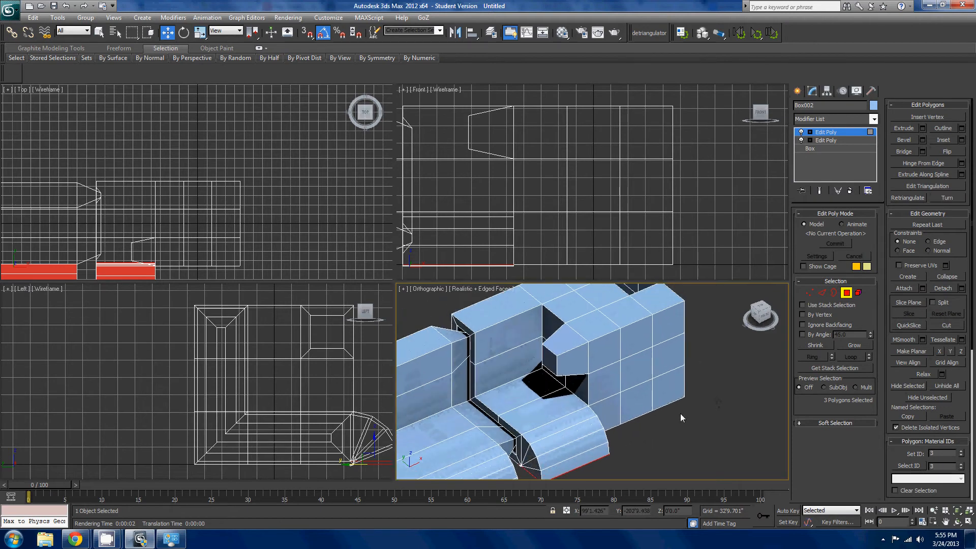
pyautogui.scroll(-4, 679, 416)
pyautogui.scroll(2, 741, 386)
pyautogui.press('1')
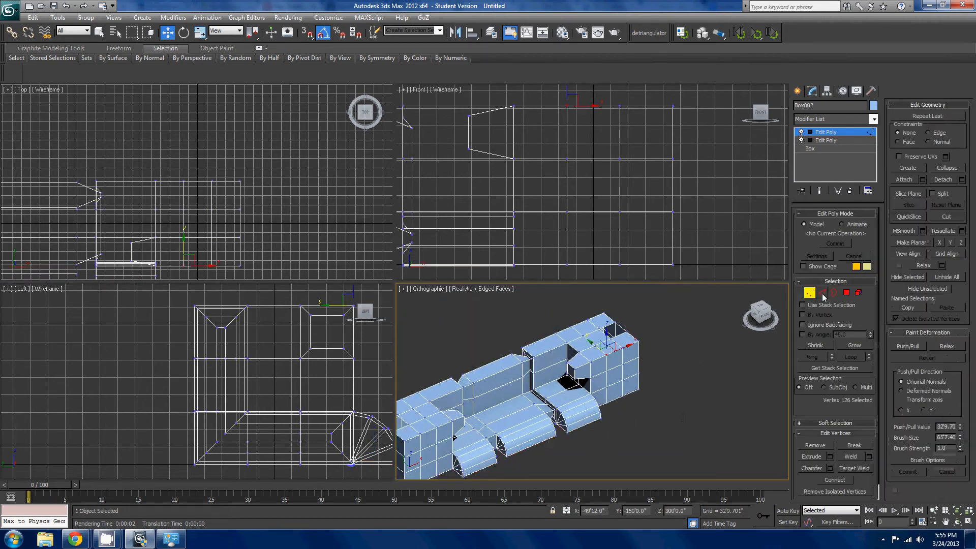
pyautogui.click(845, 292)
pyautogui.scroll(5, 613, 419)
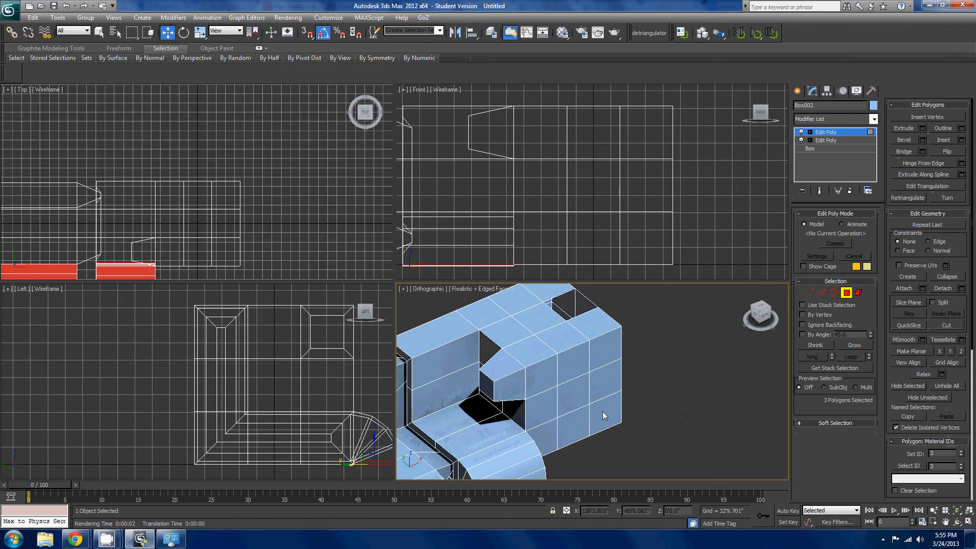
pyautogui.moveTo(604, 415); pyautogui.dragTo(719, 367, button='middle')
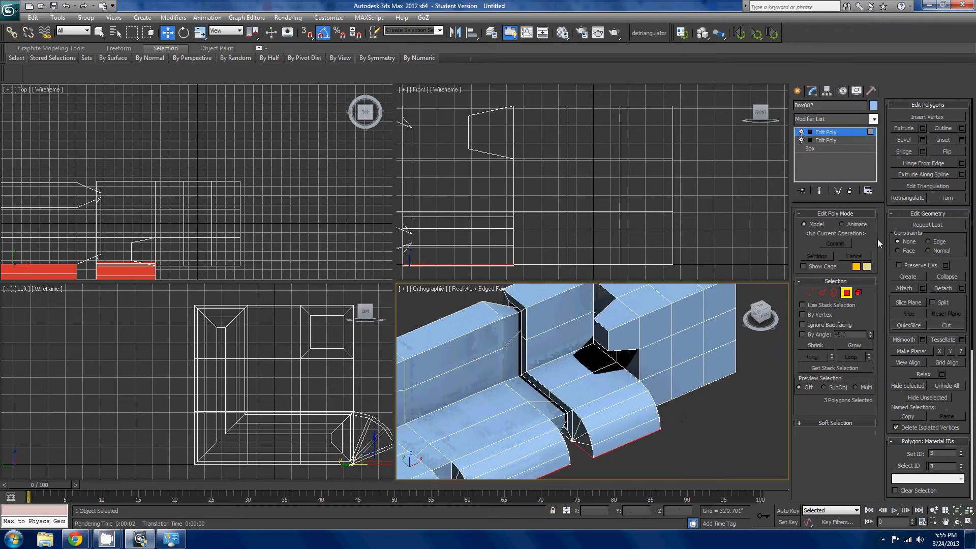
pyautogui.click(948, 198)
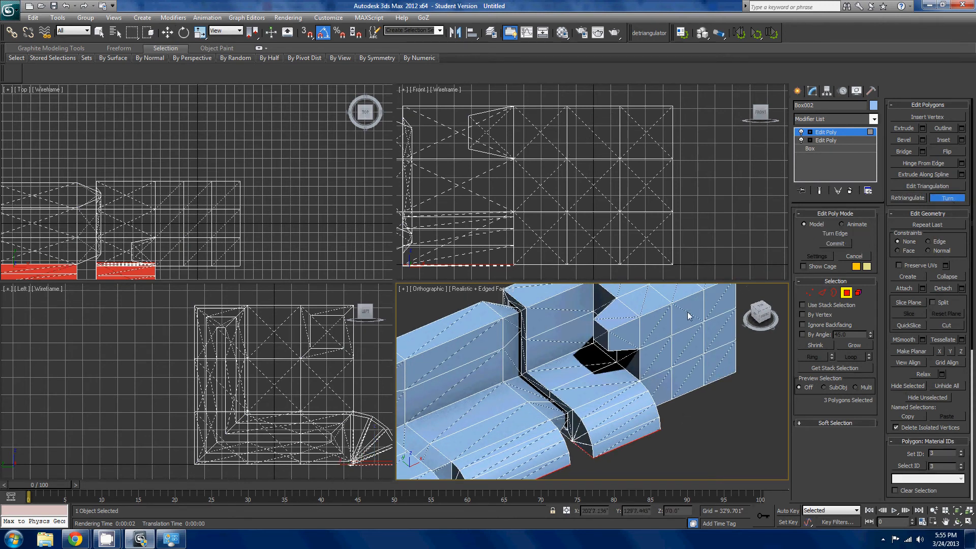
pyautogui.rightClick(730, 343)
pyautogui.scroll(-4, 733, 394)
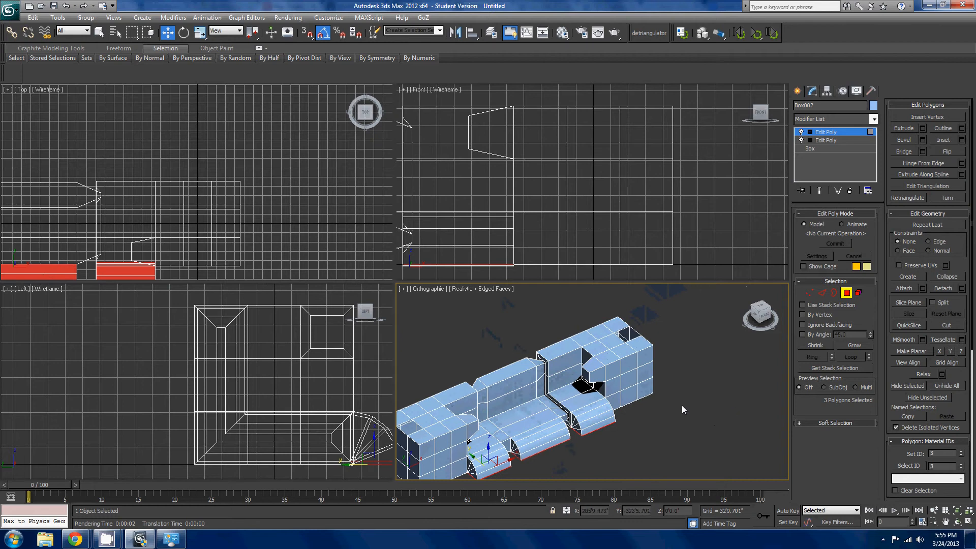
# - Chamfer the outer front corner vertex on top of the end block in Vertex mode
pyautogui.moveTo(683, 406); pyautogui.dragTo(592, 386, button='middle')
pyautogui.scroll(3, 755, 374)
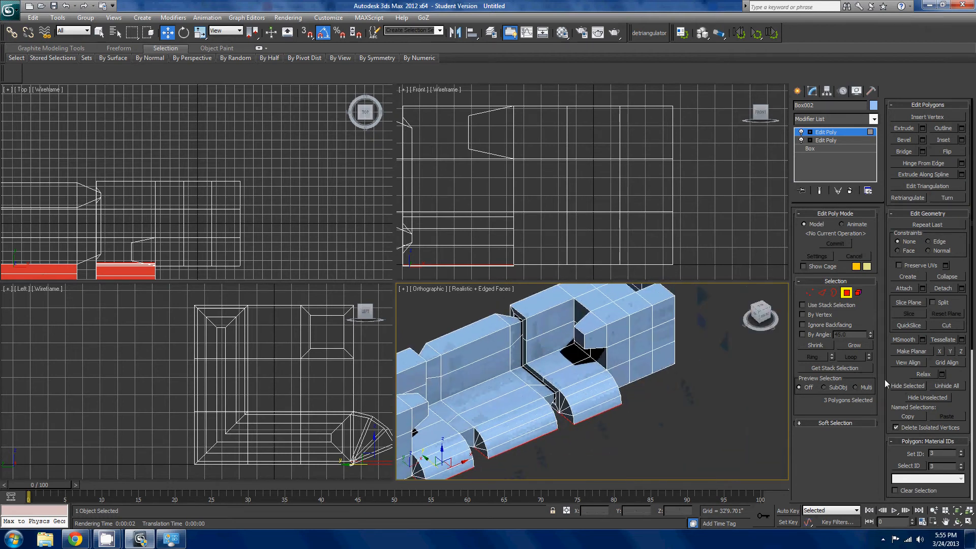
pyautogui.click(809, 293)
pyautogui.scroll(-2, 696, 400)
pyautogui.moveTo(675, 389); pyautogui.dragTo(639, 427, button='middle')
pyautogui.scroll(4, 638, 427)
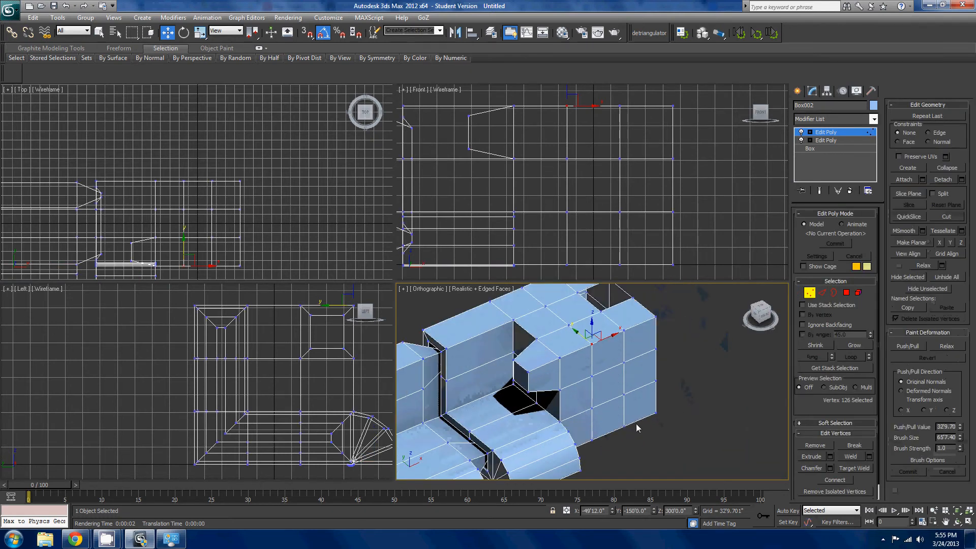
pyautogui.scroll(1, 641, 441)
pyautogui.moveTo(659, 335); pyautogui.dragTo(707, 400, button='middle')
pyautogui.click(634, 408)
pyautogui.scroll(2, 672, 415)
pyautogui.click(803, 464)
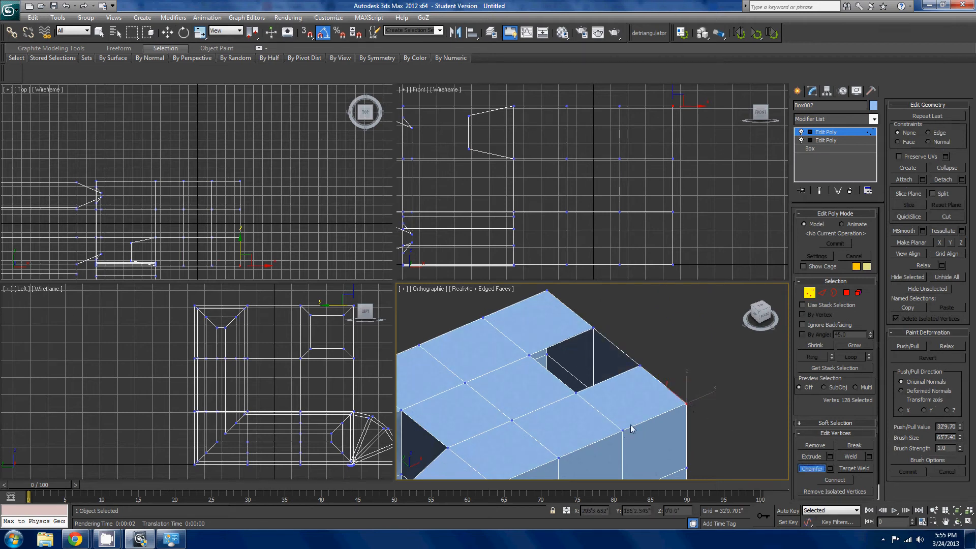
pyautogui.moveTo(686, 405); pyautogui.dragTo(705, 381)
pyautogui.keyDown('alt'); pyautogui.moveTo(706, 381); pyautogui.dragTo(651, 422, button='middle'); pyautogui.keyUp('alt')
# - Undo the small chamfer on the neighbouring vertex and chamfer the inner top-face vertex beside it into a diamond
pyautogui.scroll(3, 653, 426)
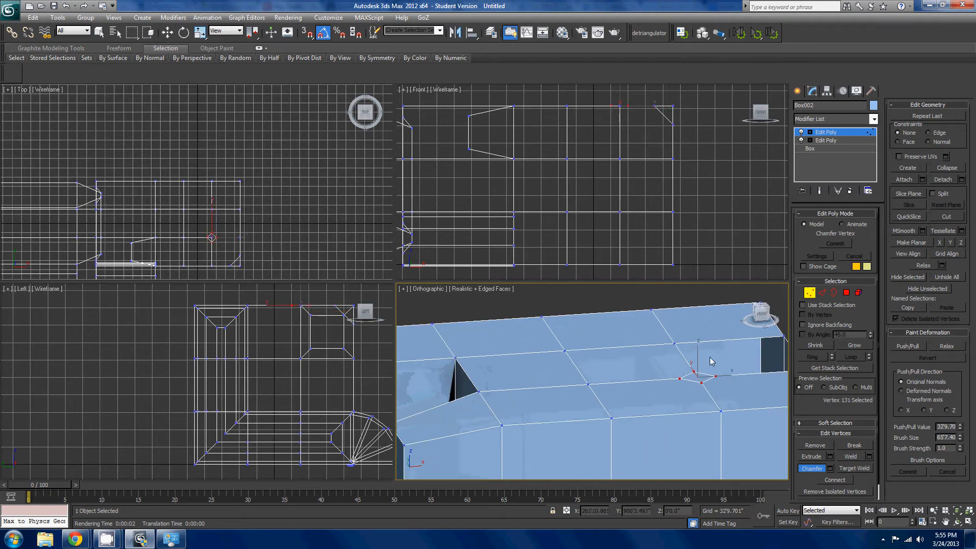
pyautogui.hotkey('ctrl', 'z')
pyautogui.click(588, 385)
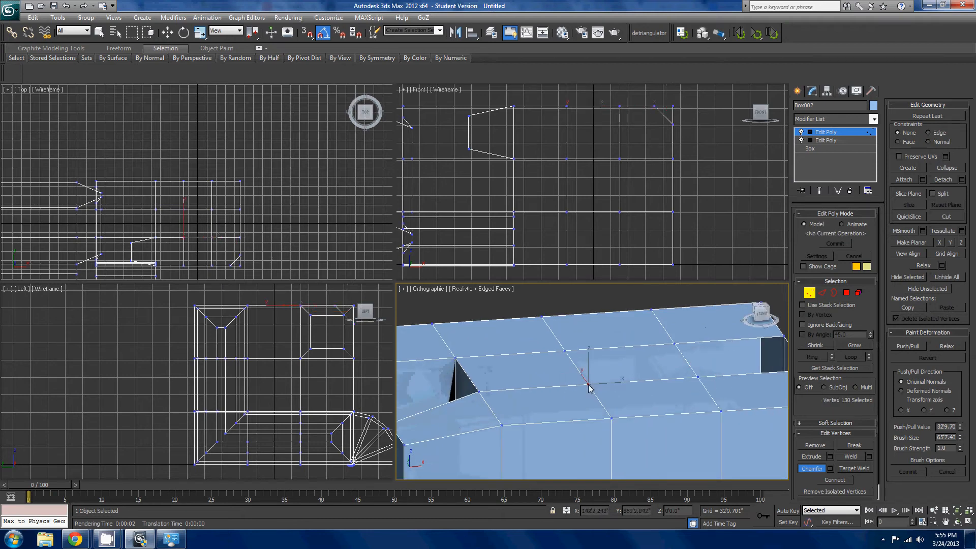
pyautogui.moveTo(604, 376); pyautogui.dragTo(669, 342)
pyautogui.keyDown('alt'); pyautogui.moveTo(669, 343); pyautogui.dragTo(692, 451, button='middle'); pyautogui.keyUp('alt')
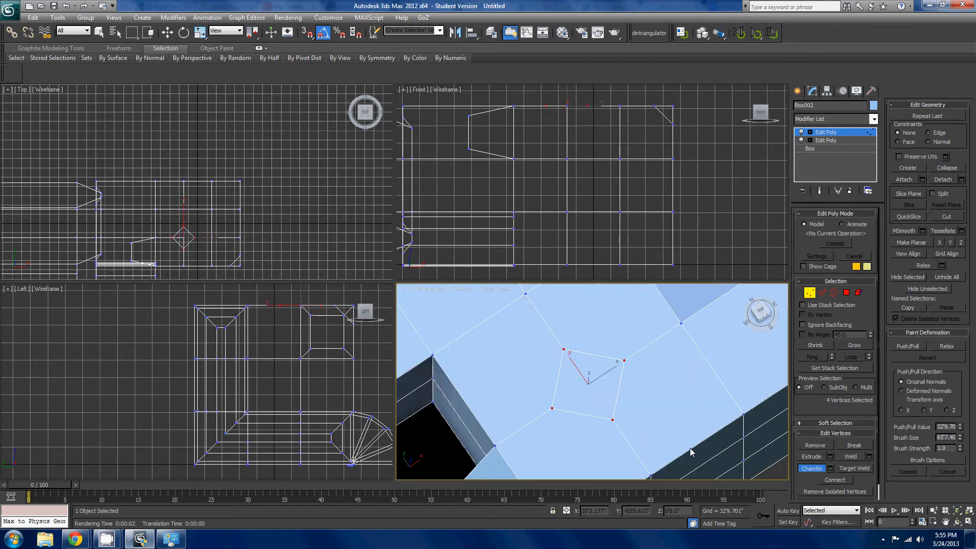
pyautogui.press('w')
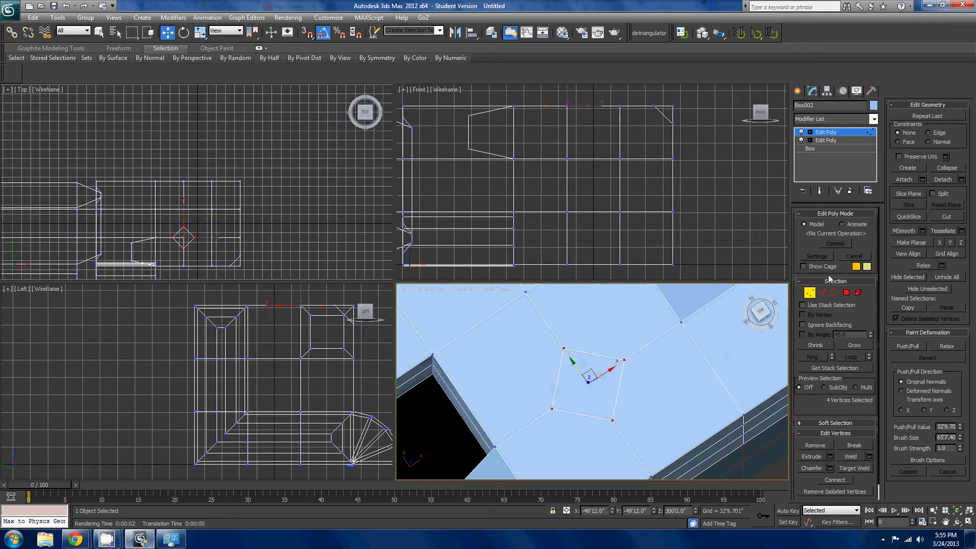
# - Select the diamond polygon on the end block's top face and extrude it about 70' down into the block
pyautogui.click(847, 297)
pyautogui.click(609, 376)
pyautogui.keyDown('alt'); pyautogui.moveTo(610, 376); pyautogui.dragTo(617, 285, button='middle'); pyautogui.keyUp('alt')
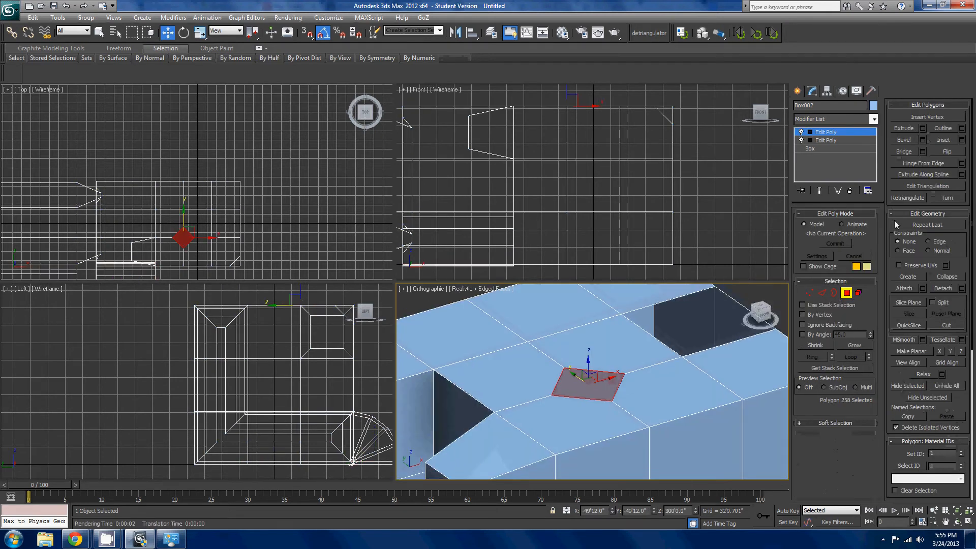
pyautogui.click(904, 128)
pyautogui.moveTo(598, 379); pyautogui.dragTo(616, 442)
pyautogui.keyDown('alt'); pyautogui.moveTo(616, 442); pyautogui.dragTo(682, 416, button='middle'); pyautogui.keyUp('alt')
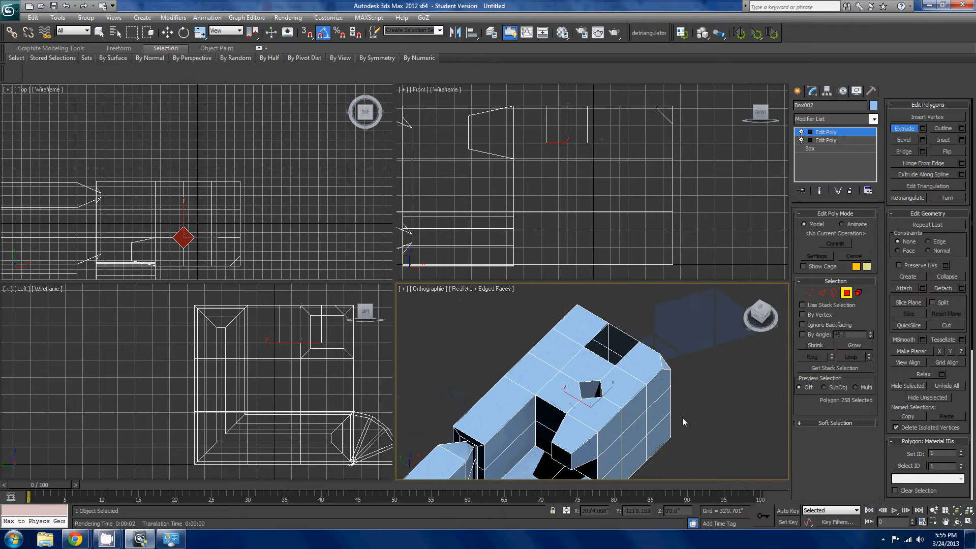
pyautogui.keyDown('alt'); pyautogui.moveTo(725, 388); pyautogui.dragTo(654, 416, button='middle'); pyautogui.keyUp('alt')
pyautogui.scroll(3, 653, 415)
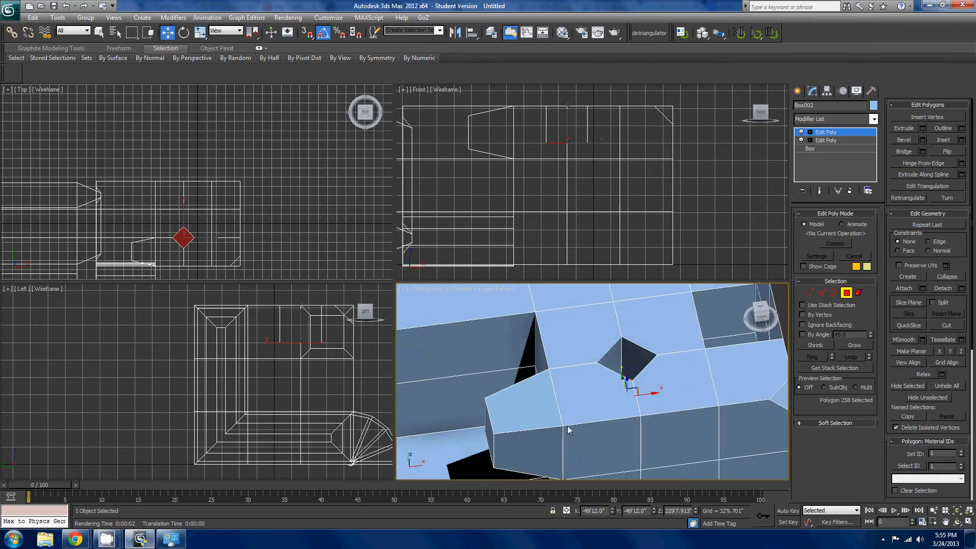
pyautogui.scroll(-4, 642, 450)
pyautogui.moveTo(650, 396); pyautogui.dragTo(654, 368, button='middle')
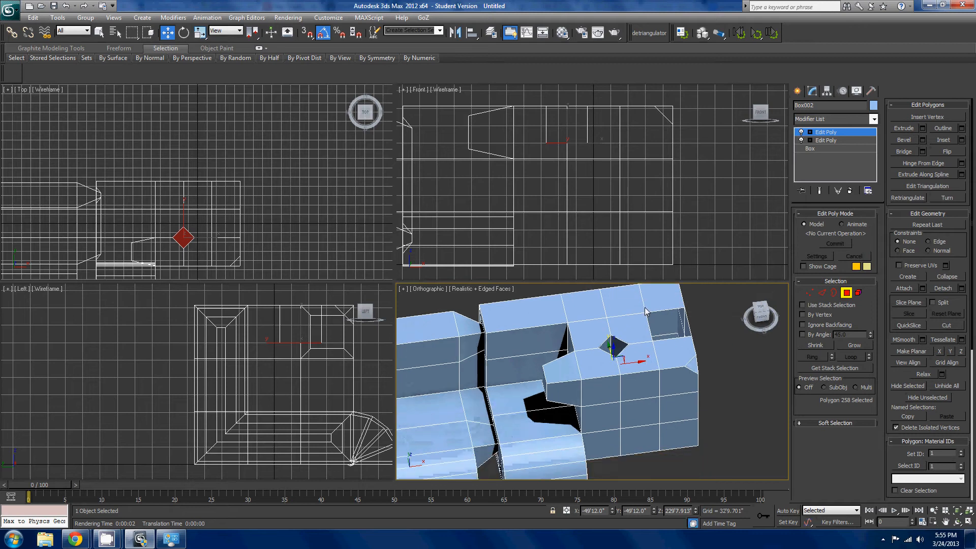
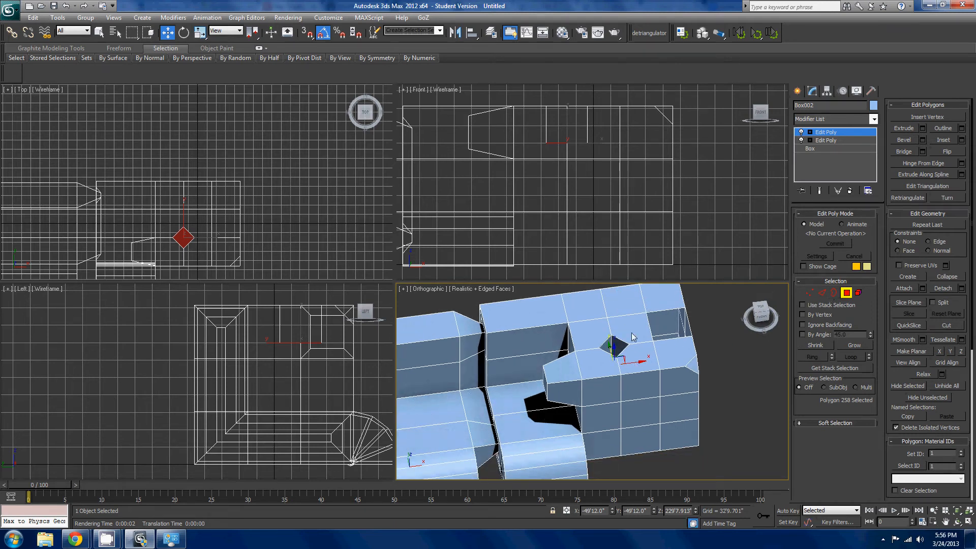
# - In Edge mode, select a horizontal edge on the back wall of the end seat and expand it to its edge loop
pyautogui.scroll(2, 632, 337)
pyautogui.moveTo(633, 338); pyautogui.dragTo(670, 387, button='middle')
pyautogui.scroll(-2, 613, 375)
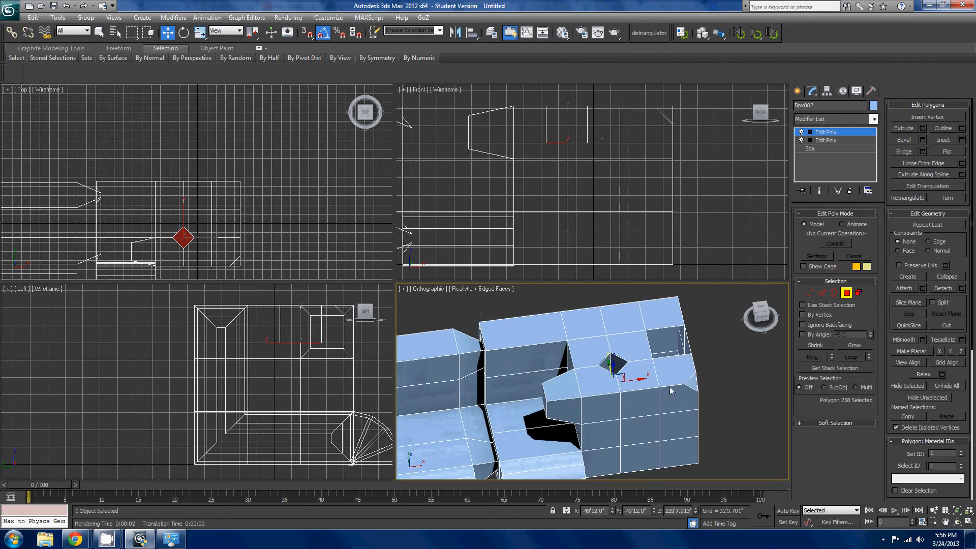
pyautogui.click(821, 292)
pyautogui.keyDown('alt'); pyautogui.moveTo(626, 401); pyautogui.dragTo(763, 271, button='middle'); pyautogui.keyUp('alt')
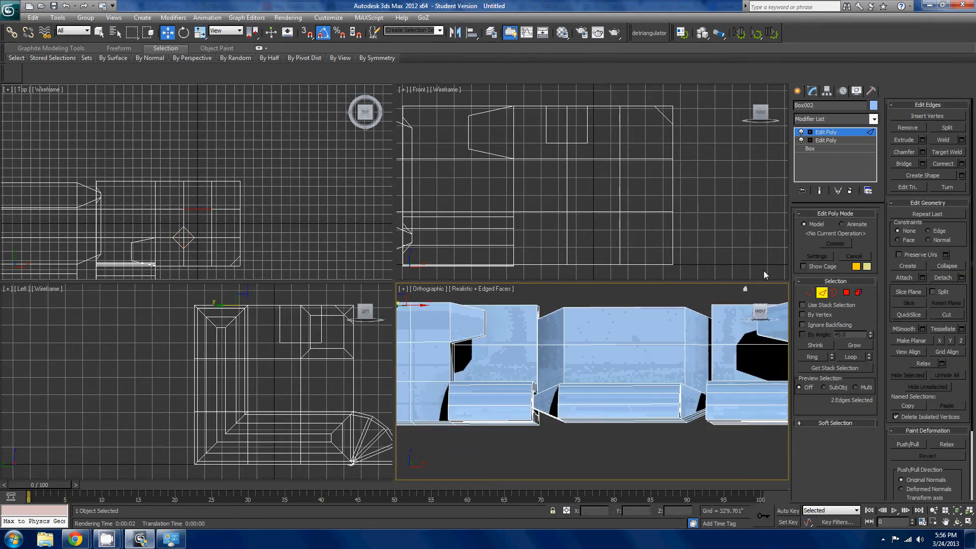
pyautogui.click(760, 315)
pyautogui.scroll(4, 623, 382)
pyautogui.moveTo(647, 393); pyautogui.dragTo(699, 389, button='middle')
pyautogui.click(620, 378)
pyautogui.scroll(-2, 667, 405)
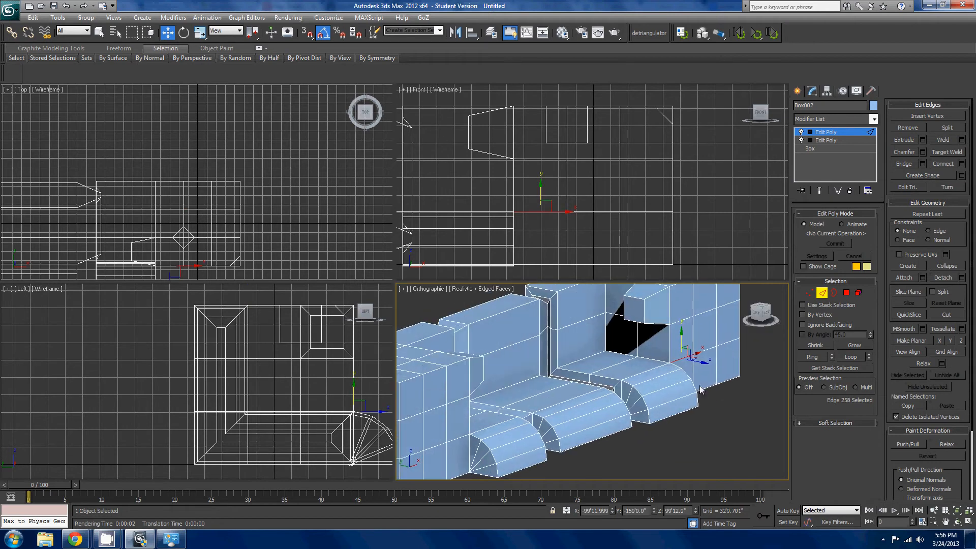
pyautogui.click(573, 330)
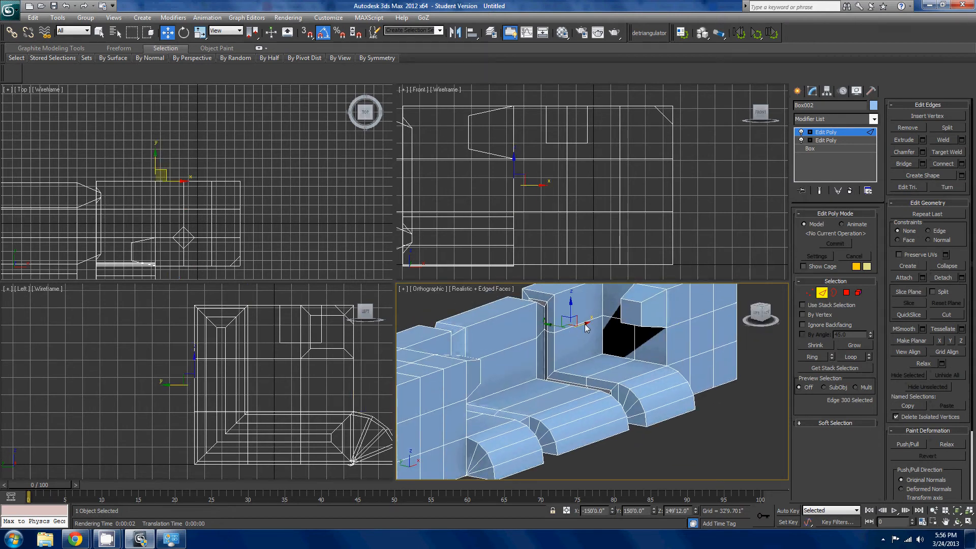
pyautogui.click(589, 323)
pyautogui.click(845, 357)
# - Examine where the selected edge loop stops beside the block protruding over the end seat, undoing any stray selection change
pyautogui.moveTo(637, 401); pyautogui.dragTo(544, 431, button='middle')
pyautogui.scroll(3, 591, 372)
pyautogui.moveTo(516, 342); pyautogui.dragTo(589, 428, button='middle')
pyautogui.click(611, 355)
pyautogui.hotkey('ctrl', 'z')
pyautogui.keyDown('alt'); pyautogui.moveTo(607, 368); pyautogui.dragTo(679, 434, button='middle'); pyautogui.keyUp('alt')
pyautogui.scroll(3, 669, 431)
pyautogui.moveTo(602, 410); pyautogui.dragTo(669, 432, button='middle')
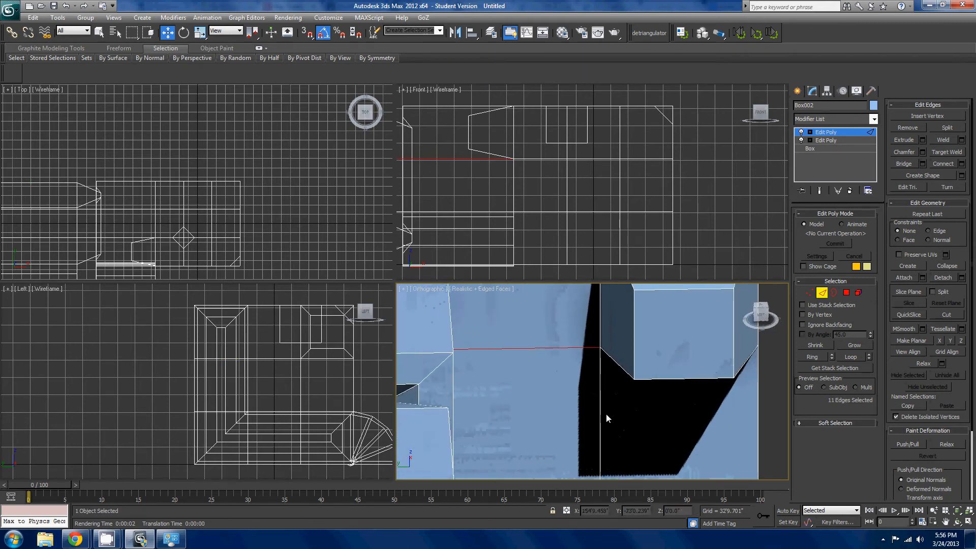
pyautogui.moveTo(622, 388); pyautogui.dragTo(645, 429, button='middle')
pyautogui.scroll(-2, 648, 428)
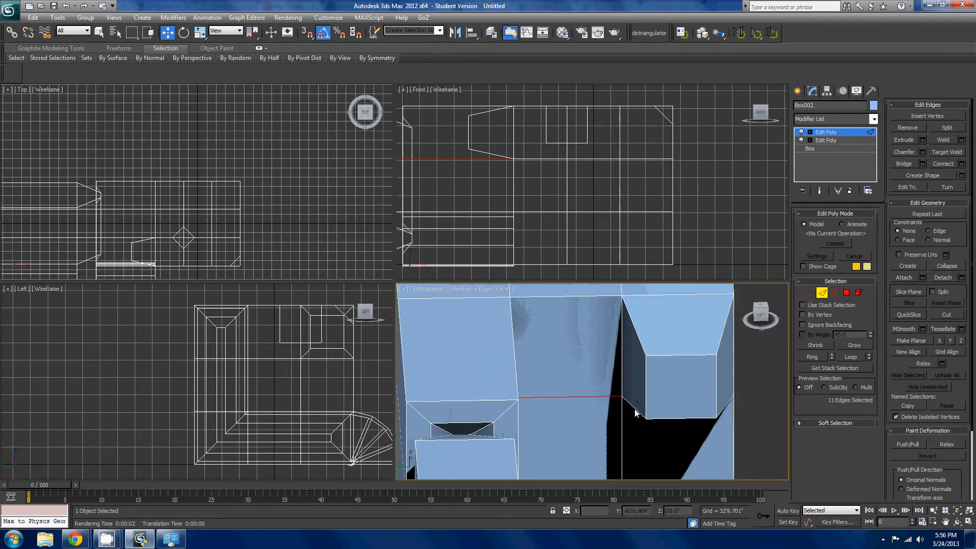
# - Add an edge at the same height on the end block's front face to the selection and expand it to loops
pyautogui.keyDown('alt'); pyautogui.moveTo(641, 413); pyautogui.dragTo(574, 417, button='middle'); pyautogui.keyUp('alt')
pyautogui.keyDown('ctrl'); pyautogui.click(620, 437); pyautogui.keyUp('ctrl')
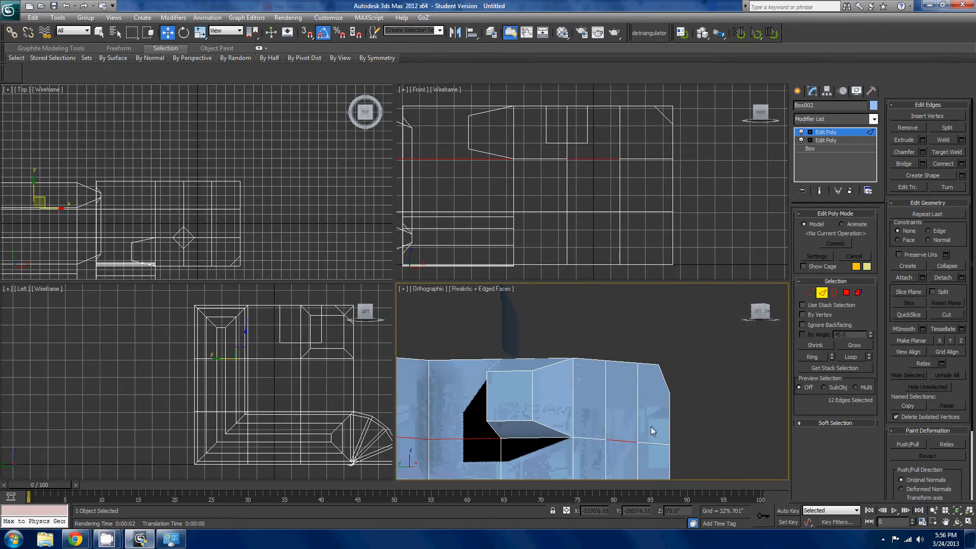
pyautogui.keyDown('alt'); pyautogui.moveTo(650, 425); pyautogui.dragTo(690, 423, button='middle'); pyautogui.keyUp('alt')
pyautogui.keyDown('ctrl'); pyautogui.click(482, 381); pyautogui.keyUp('ctrl')
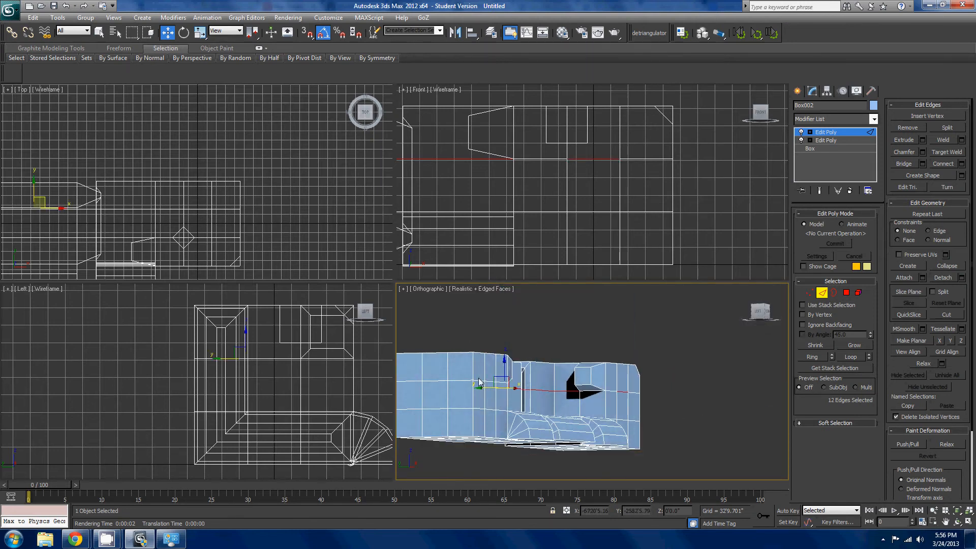
pyautogui.click(860, 358)
# - Add the missing edge beneath the end block's protrusion to complete the edge loop selection around the model
pyautogui.keyDown('alt'); pyautogui.moveTo(681, 385); pyautogui.dragTo(469, 395, button='middle'); pyautogui.keyUp('alt')
pyautogui.scroll(2, 788, 401)
pyautogui.scroll(3, 670, 391)
pyautogui.keyDown('ctrl'); pyautogui.click(682, 396); pyautogui.keyUp('ctrl')
pyautogui.scroll(-5, 682, 396)
pyautogui.scroll(5, 621, 402)
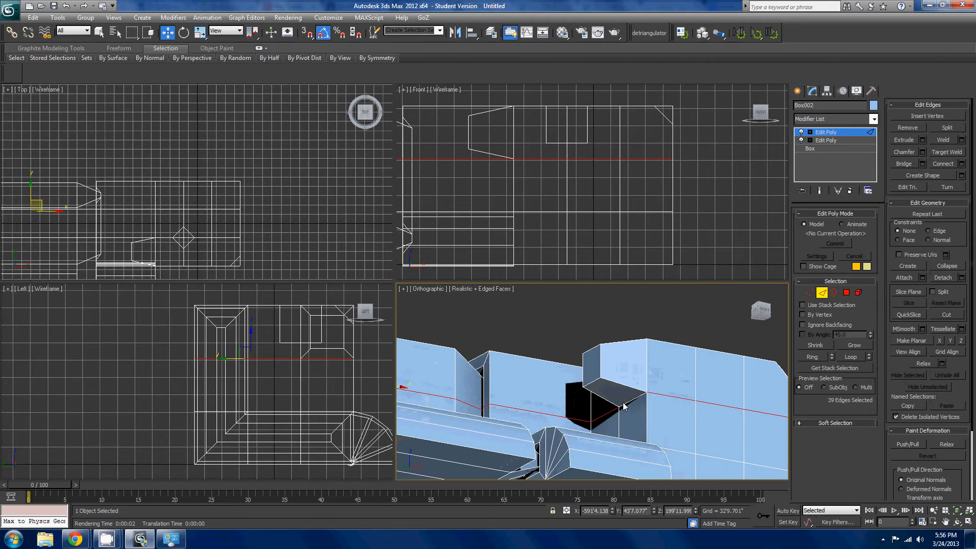
pyautogui.keyDown('ctrl'); pyautogui.click(627, 401); pyautogui.keyUp('ctrl')
pyautogui.scroll(-5, 627, 401)
pyautogui.moveTo(627, 401)
pyautogui.keyDown('alt'); pyautogui.mouseDown(button='middle')
pyautogui.moveTo(608, 412)
pyautogui.moveTo(617, 410)
pyautogui.mouseUp(button='middle'); pyautogui.keyUp('alt')
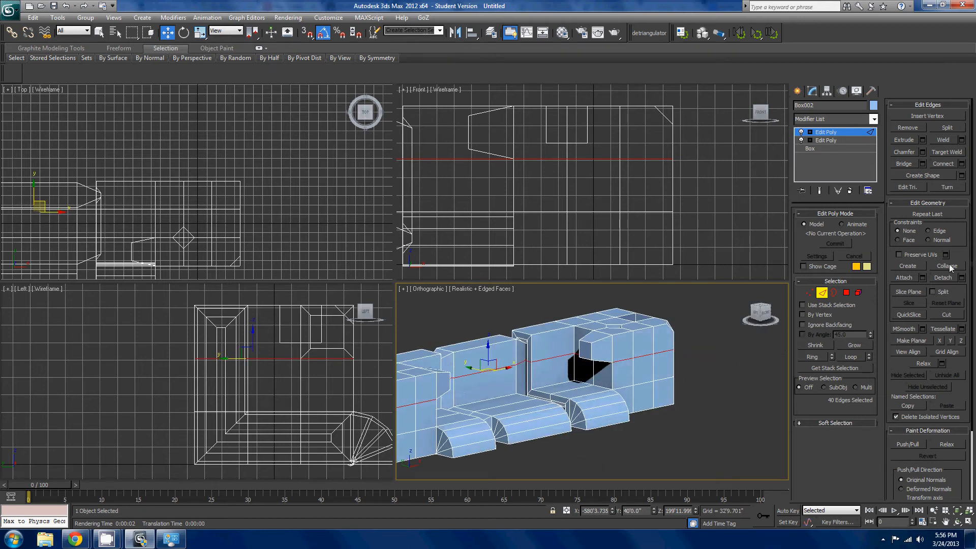
# - Create a smooth spline shape from the selected edge loop and inspect its curve at the gap between the seats
pyautogui.click(962, 175)
pyautogui.click(466, 285)
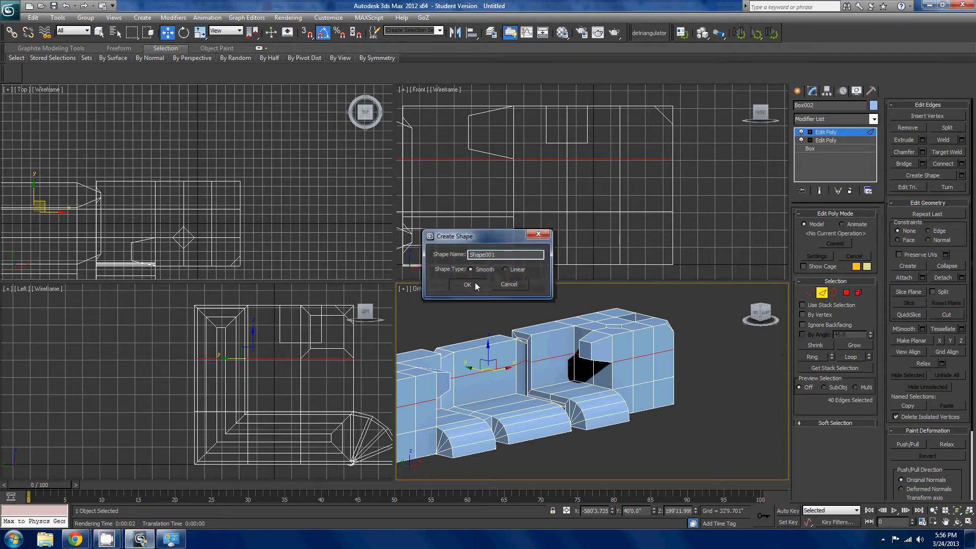
pyautogui.click(961, 163)
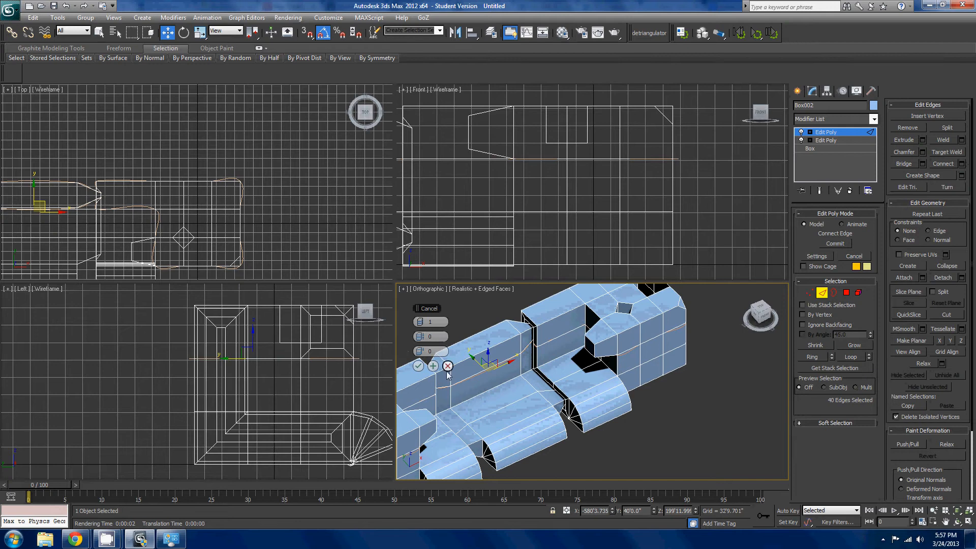
pyautogui.click(417, 366)
pyautogui.keyDown('alt'); pyautogui.moveTo(559, 356); pyautogui.dragTo(615, 358, button='middle'); pyautogui.keyUp('alt')
pyautogui.scroll(8, 615, 359)
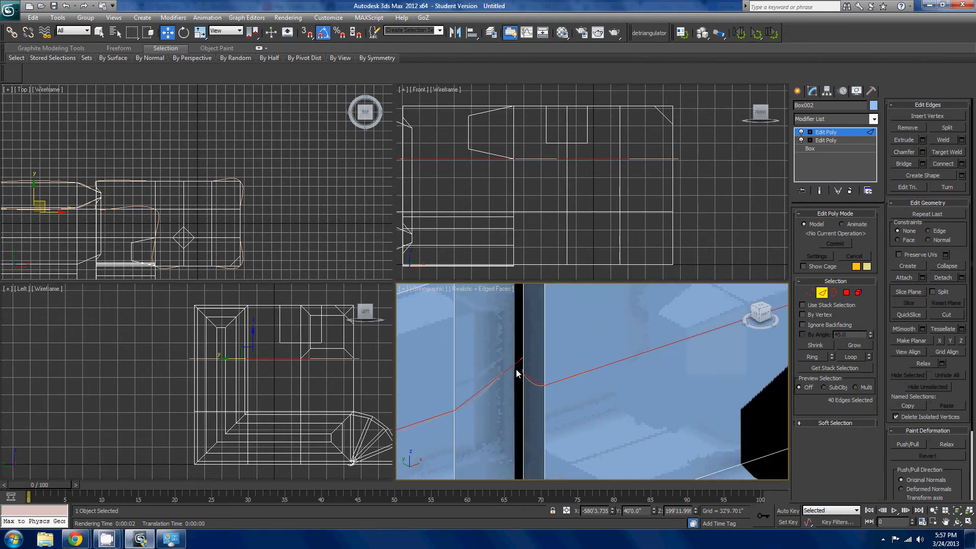
pyautogui.moveTo(516, 370); pyautogui.dragTo(629, 421, button='middle')
# - Leave Edge mode, select the new spline shape and move it about 381' up above the model
pyautogui.click(824, 295)
pyautogui.click(557, 382)
pyautogui.scroll(-8, 587, 375)
pyautogui.scroll(-4, 587, 377)
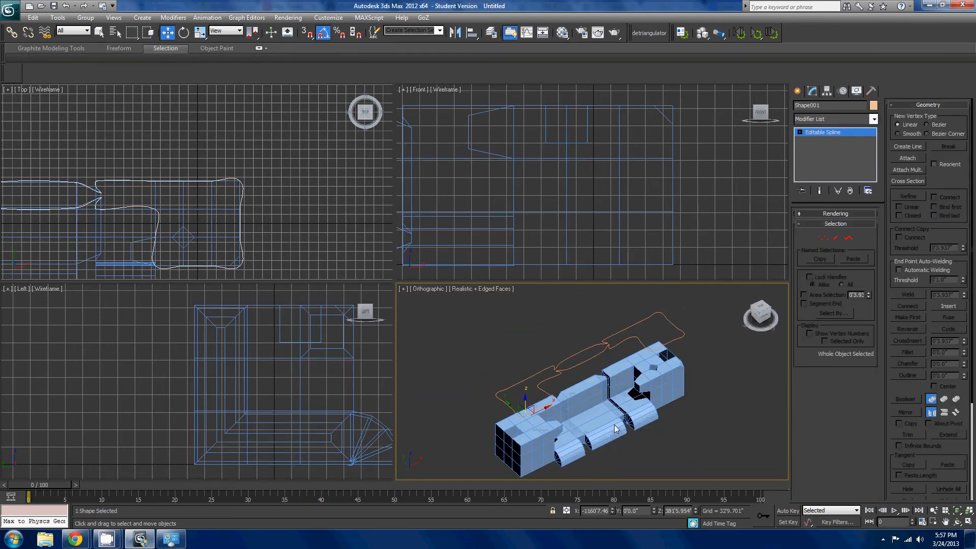
pyautogui.scroll(6, 629, 421)
pyautogui.scroll(-5, 629, 420)
pyautogui.keyDown('alt'); pyautogui.moveTo(569, 394); pyautogui.dragTo(591, 412, button='middle'); pyautogui.keyUp('alt')
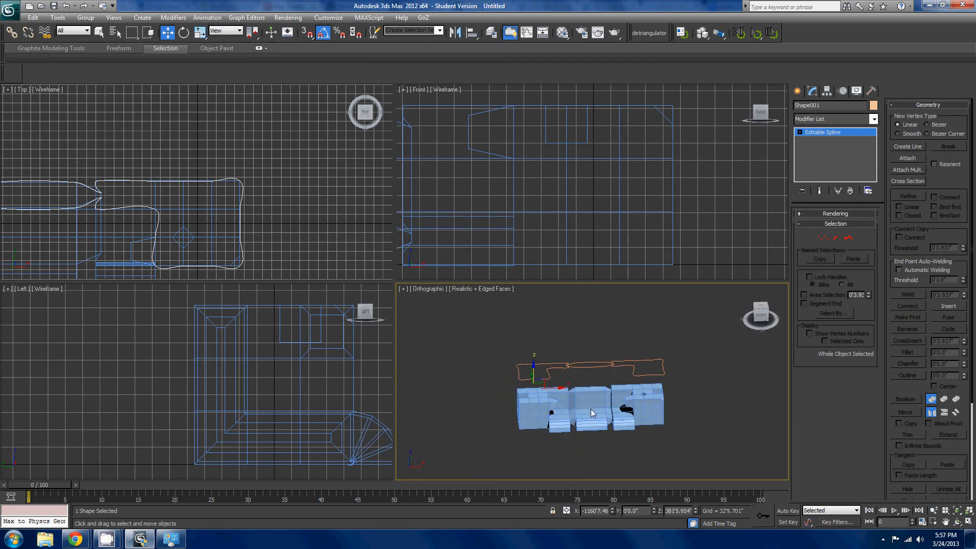
# - Delete the spline shape and reselect the box model
pyautogui.press('Delete')
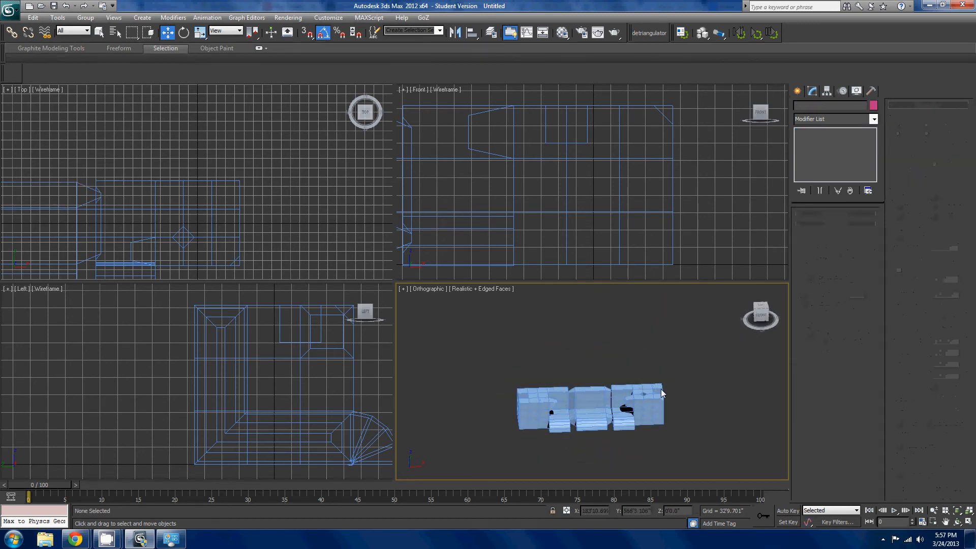
pyautogui.click(662, 393)
pyautogui.keyDown('alt'); pyautogui.moveTo(662, 393); pyautogui.dragTo(623, 380, button='middle'); pyautogui.keyUp('alt')
pyautogui.scroll(4, 571, 341)
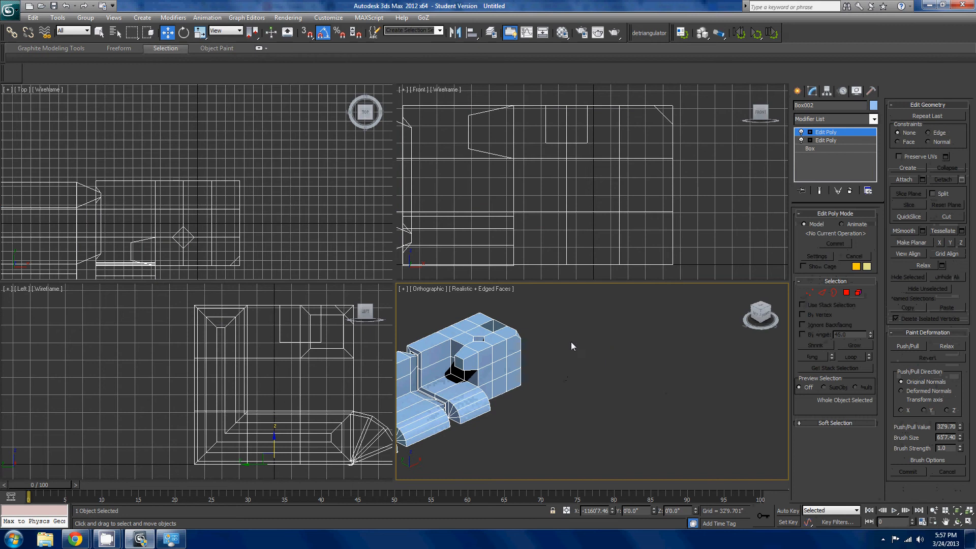
pyautogui.scroll(2, 571, 342)
# - In Vertex mode, select the interior vertex near the outer upper corner of the end block's front face and break it
pyautogui.click(808, 292)
pyautogui.moveTo(595, 339); pyautogui.dragTo(687, 364, button='middle')
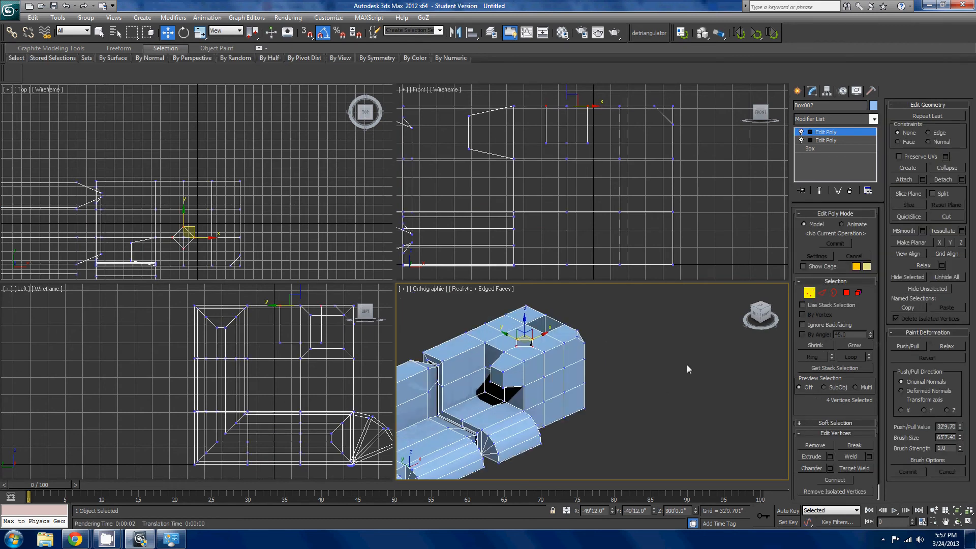
pyautogui.scroll(6, 687, 364)
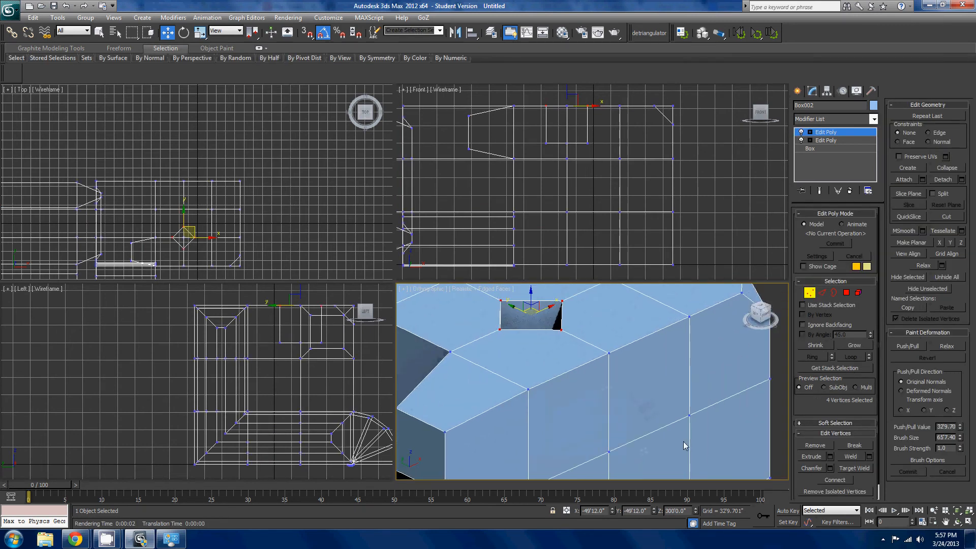
pyautogui.click(689, 419)
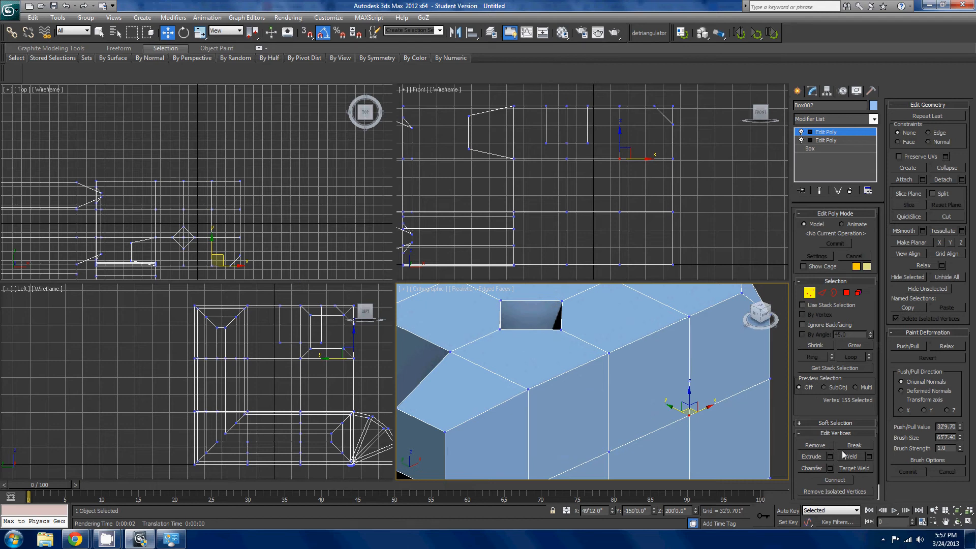
pyautogui.press('z')
# - Move one of the broken vertices about 29' along X to open a gap in the front face, and undo the move
pyautogui.moveTo(579, 393)
pyautogui.keyDown('alt'); pyautogui.mouseDown(button='middle')
pyautogui.moveTo(588, 382)
pyautogui.moveTo(583, 396)
pyautogui.moveTo(576, 382)
pyautogui.mouseUp(button='middle'); pyautogui.keyUp('alt')
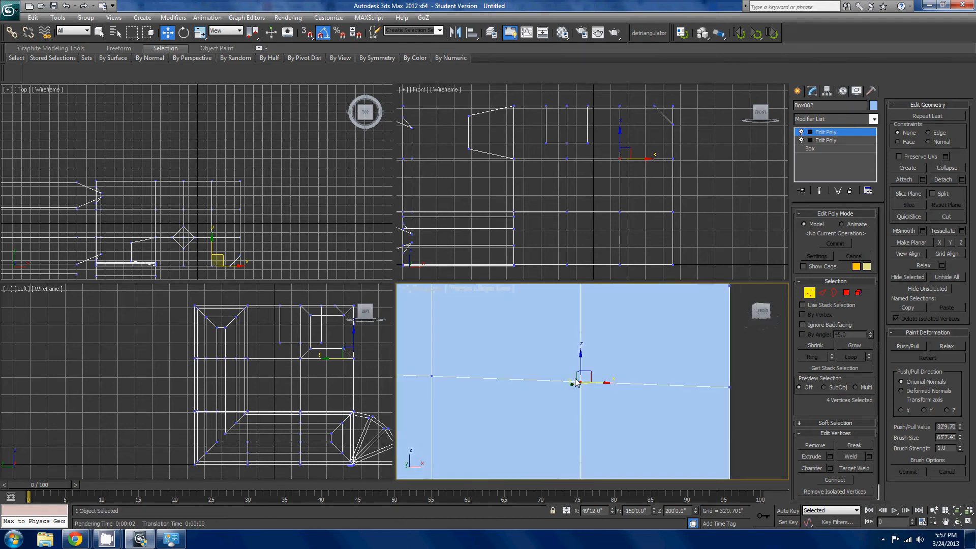
pyautogui.click(581, 383)
pyautogui.moveTo(606, 383); pyautogui.dragTo(649, 395)
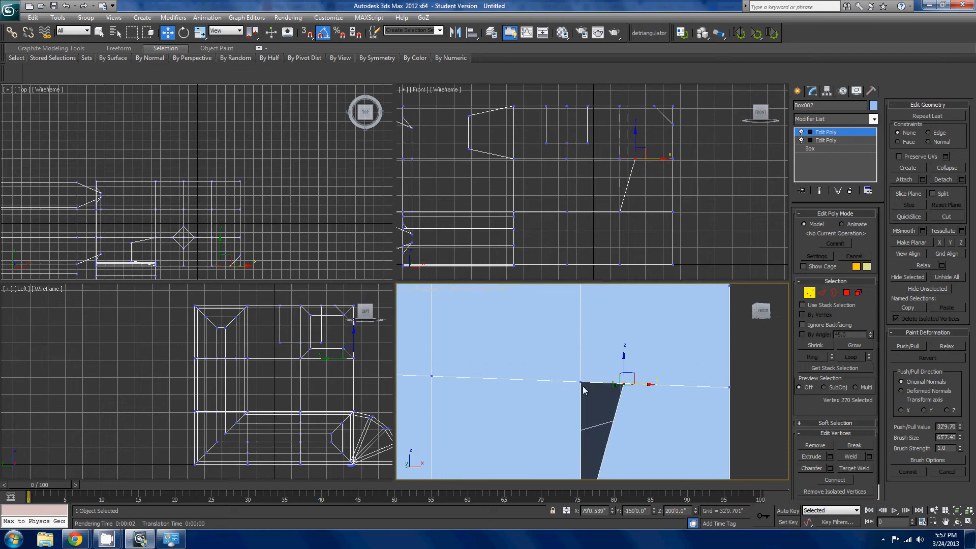
pyautogui.hotkey('ctrl', 'z')
pyautogui.hotkey('ctrl', 'z')
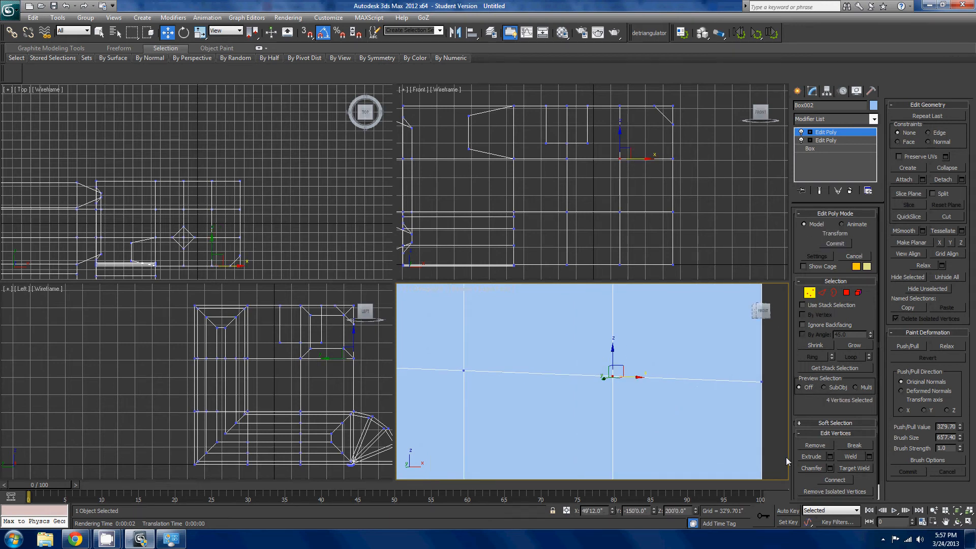
# - Weld the four coincident broken vertices back into one using a raised weld threshold
pyautogui.click(869, 456)
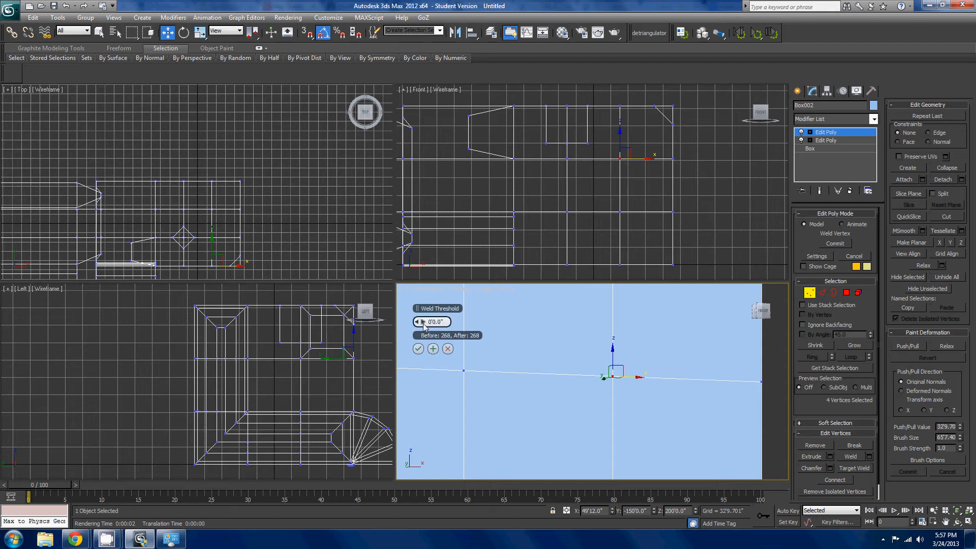
pyautogui.moveTo(423, 322); pyautogui.dragTo(423, 318)
pyautogui.moveTo(431, 330)
pyautogui.mouseDown()
pyautogui.moveTo(412, 330)
pyautogui.moveTo(434, 333)
pyautogui.mouseUp()
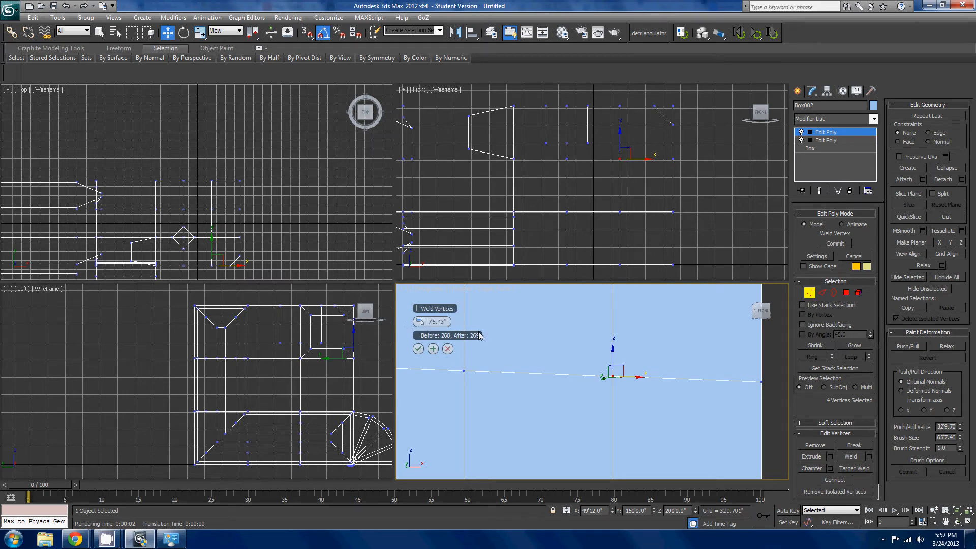
pyautogui.click(418, 349)
pyautogui.moveTo(573, 416); pyautogui.dragTo(667, 432, button='middle')
pyautogui.scroll(-3, 687, 406)
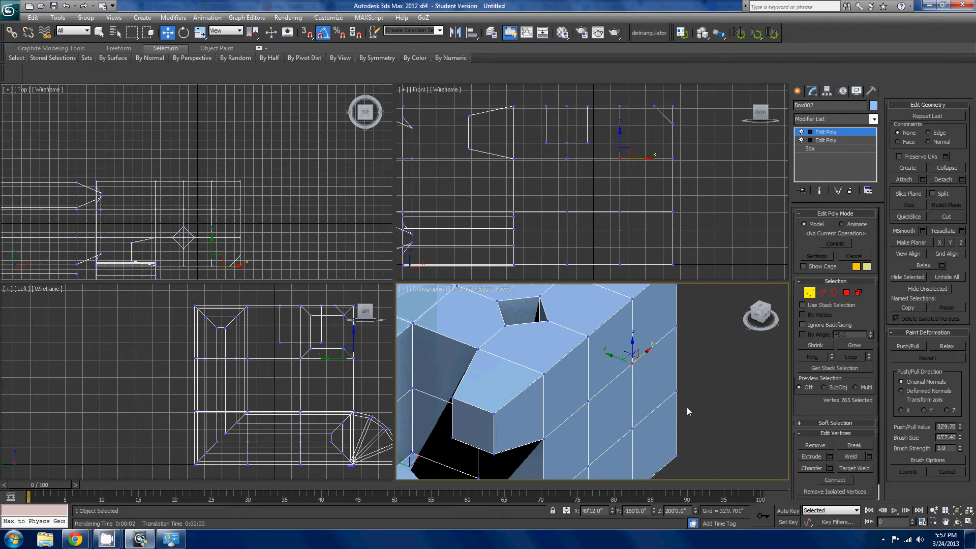
# - Extrude the selected front-face vertex of the end block about 115' outward into a four-sided spike
pyautogui.scroll(-2, 685, 409)
pyautogui.scroll(2, 687, 417)
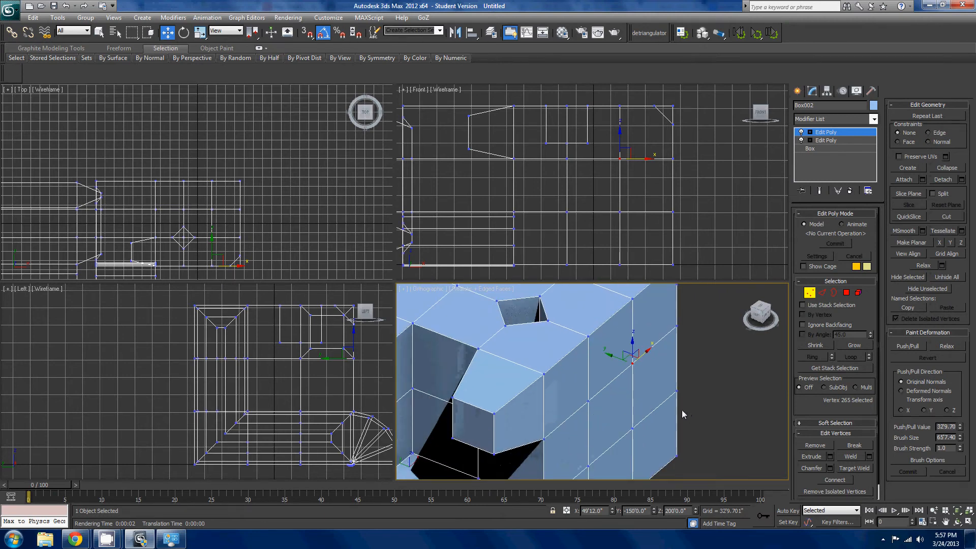
pyautogui.scroll(3, 682, 409)
pyautogui.moveTo(662, 399); pyautogui.dragTo(681, 438, button='middle')
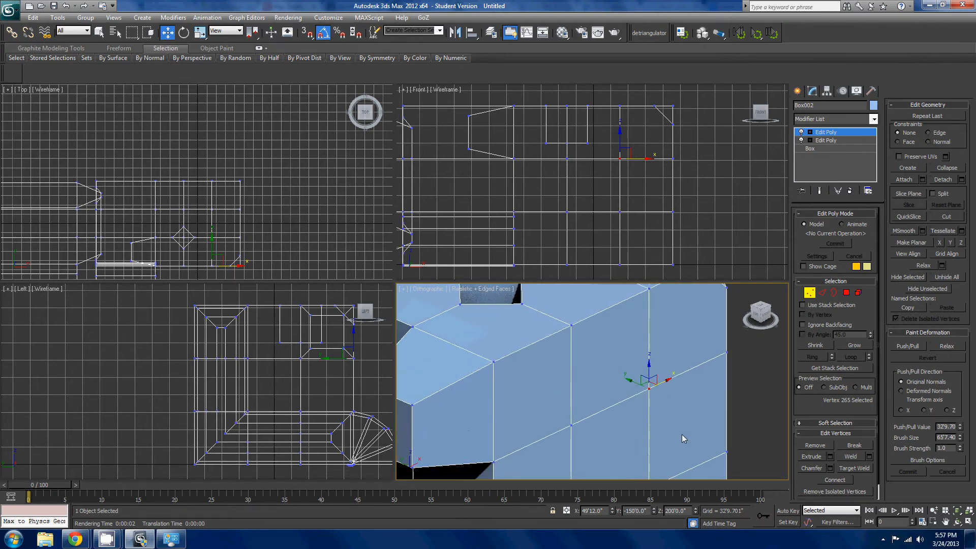
pyautogui.click(812, 457)
pyautogui.moveTo(650, 392); pyautogui.dragTo(701, 260)
pyautogui.scroll(-6, 687, 376)
pyautogui.press('w')
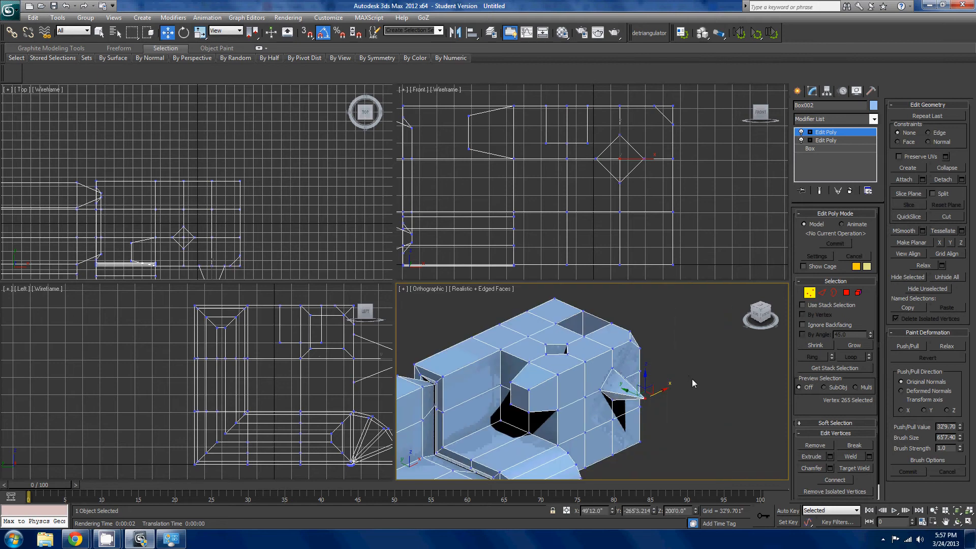
# - Chamfer the spike's tip vertex into a flat diamond about 22' out from the front face
pyautogui.scroll(4, 691, 379)
pyautogui.click(815, 468)
pyautogui.moveTo(700, 417); pyautogui.dragTo(725, 370)
pyautogui.keyDown('alt'); pyautogui.moveTo(724, 371); pyautogui.dragTo(734, 435, button='middle'); pyautogui.keyUp('alt')
pyautogui.scroll(-4, 686, 371)
pyautogui.scroll(4, 742, 363)
pyautogui.press('w')
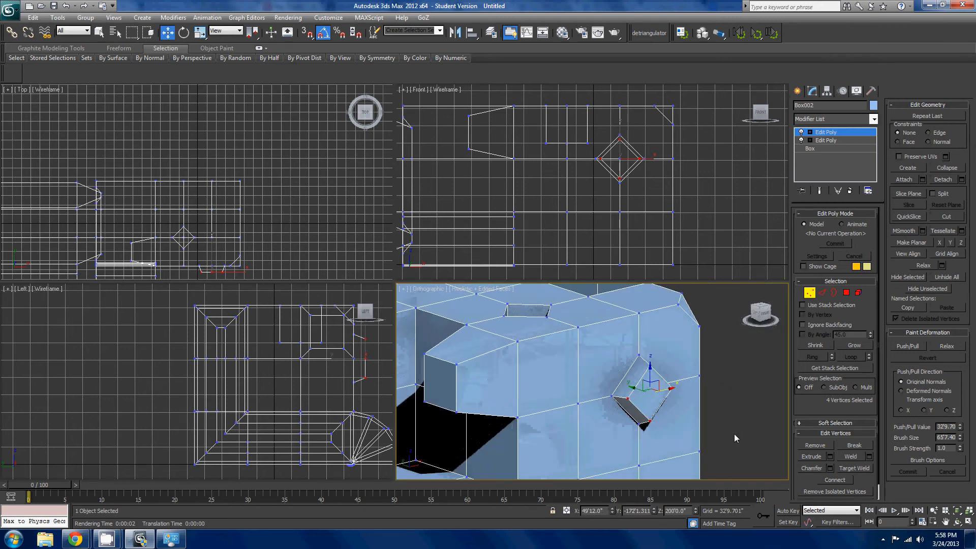
# - In Polygon mode, inset the flat diamond polygon on the front-face protrusion to form a smaller diamond inside it
pyautogui.scroll(4, 735, 437)
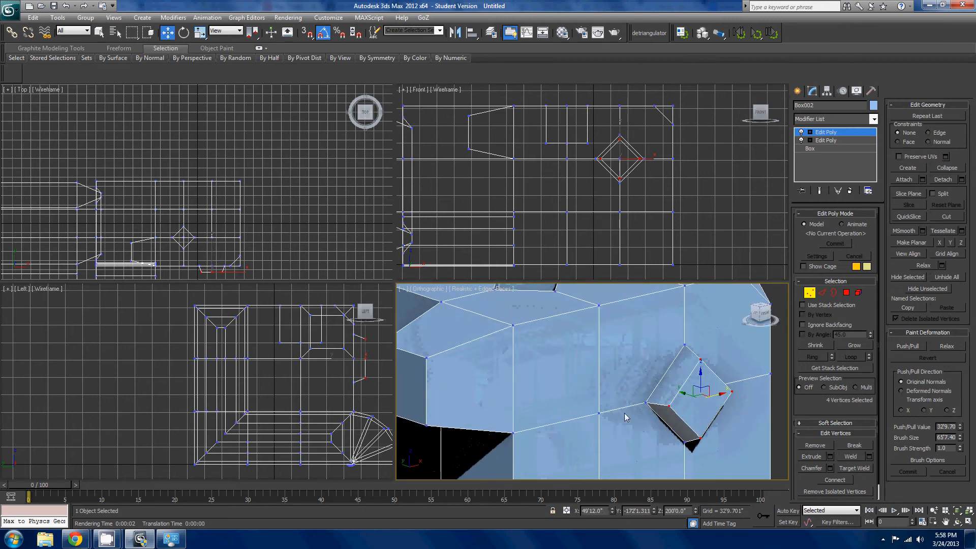
pyautogui.moveTo(675, 416); pyautogui.dragTo(682, 416, button='middle')
pyautogui.scroll(-4, 682, 416)
pyautogui.scroll(2, 763, 396)
pyautogui.click(846, 293)
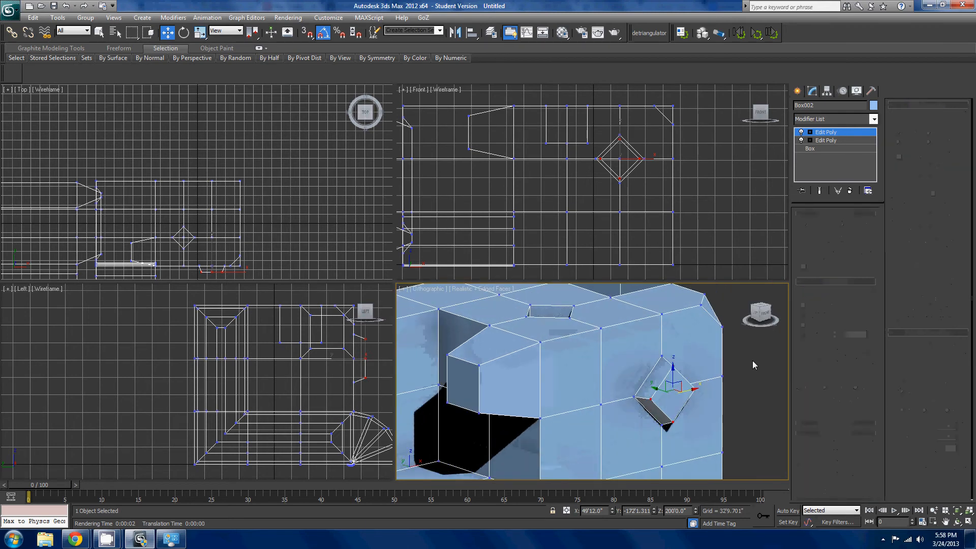
pyautogui.click(942, 140)
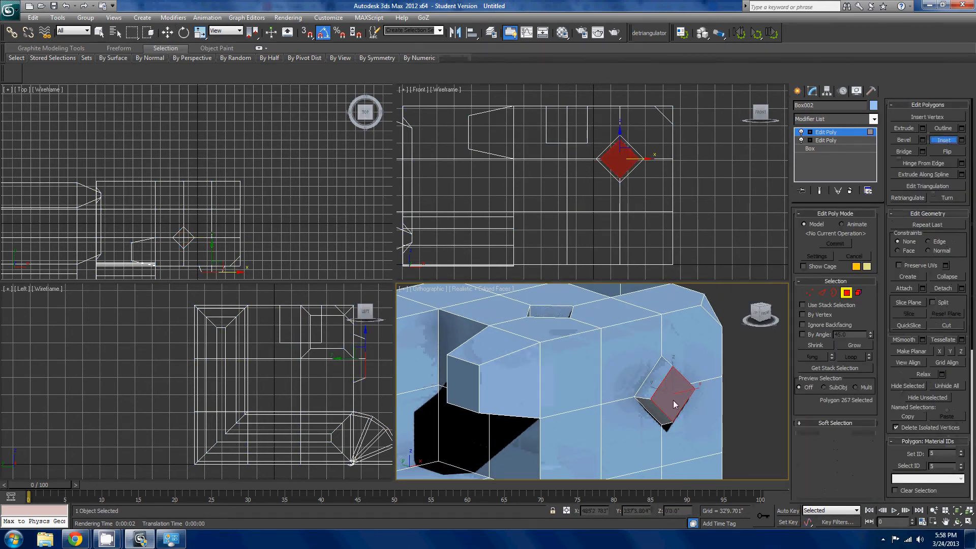
pyautogui.moveTo(675, 399); pyautogui.dragTo(700, 416)
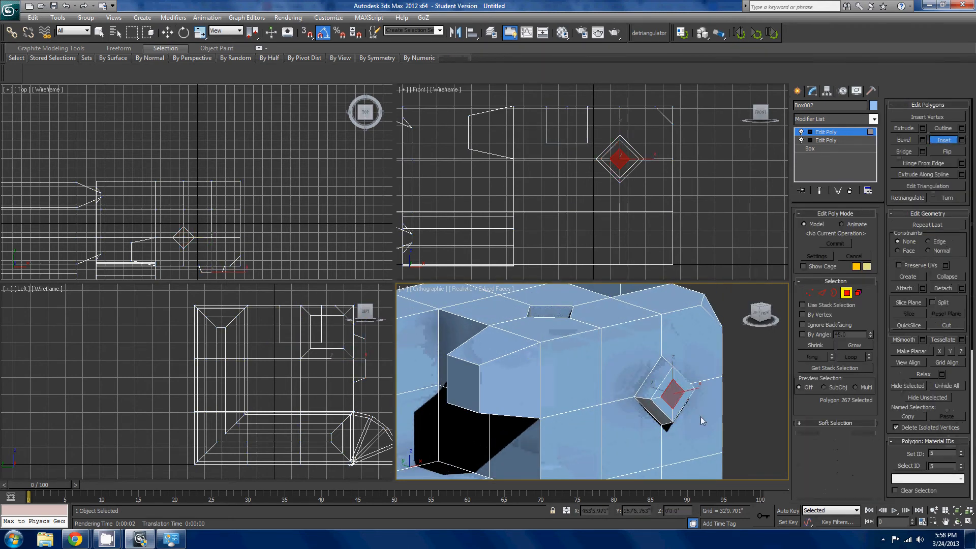
# - Collapse the inset diamond polygon to a single point and select the upper inner triangular facet around it
pyautogui.click(948, 279)
pyautogui.scroll(3, 699, 406)
pyautogui.click(673, 404)
pyautogui.click(675, 363)
pyautogui.click(654, 377)
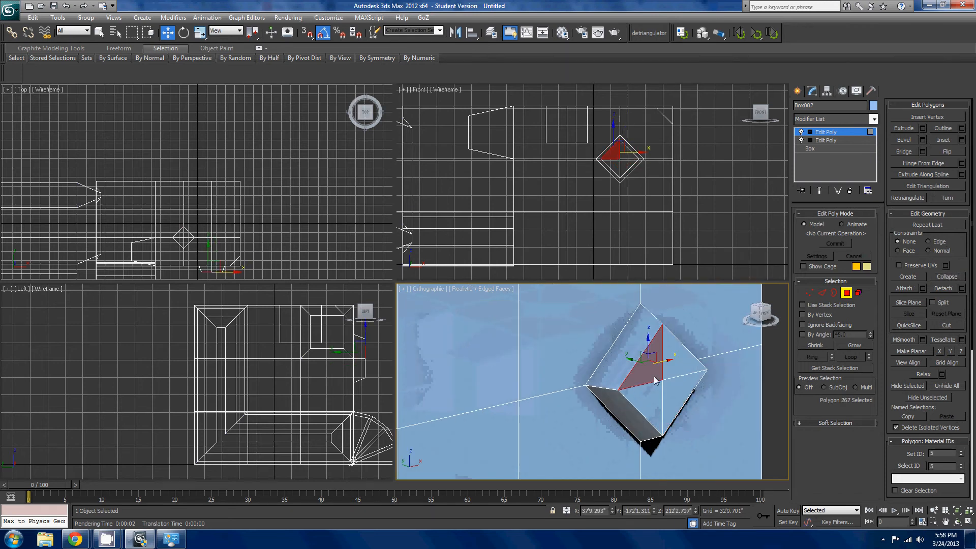
# - Select the triangular facets around the diamond's collapsed centre point one after another to examine how they divide the face
pyautogui.click(656, 392)
pyautogui.click(679, 383)
pyautogui.click(668, 374)
pyautogui.click(653, 377)
pyautogui.click(656, 394)
pyautogui.click(673, 400)
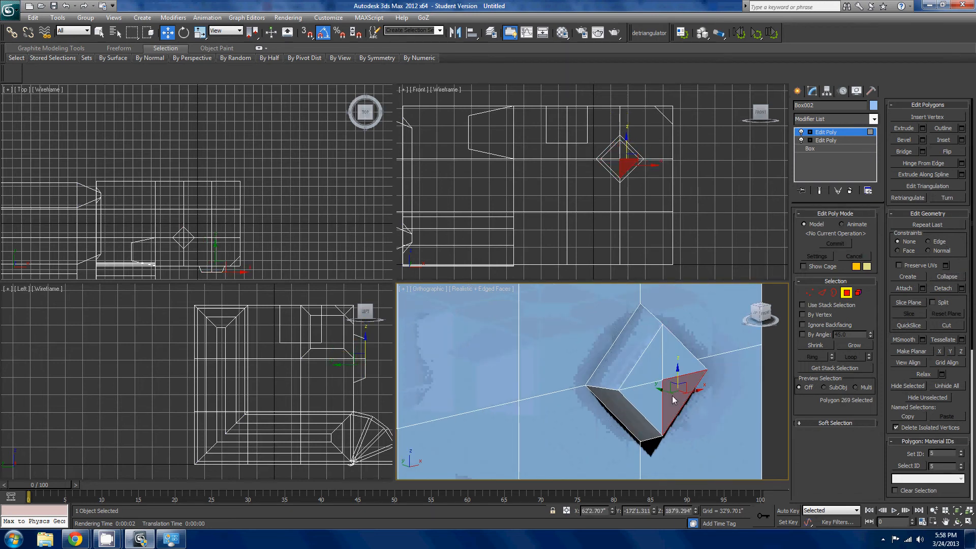
pyautogui.click(674, 376)
pyautogui.click(655, 377)
pyautogui.click(656, 393)
pyautogui.click(670, 398)
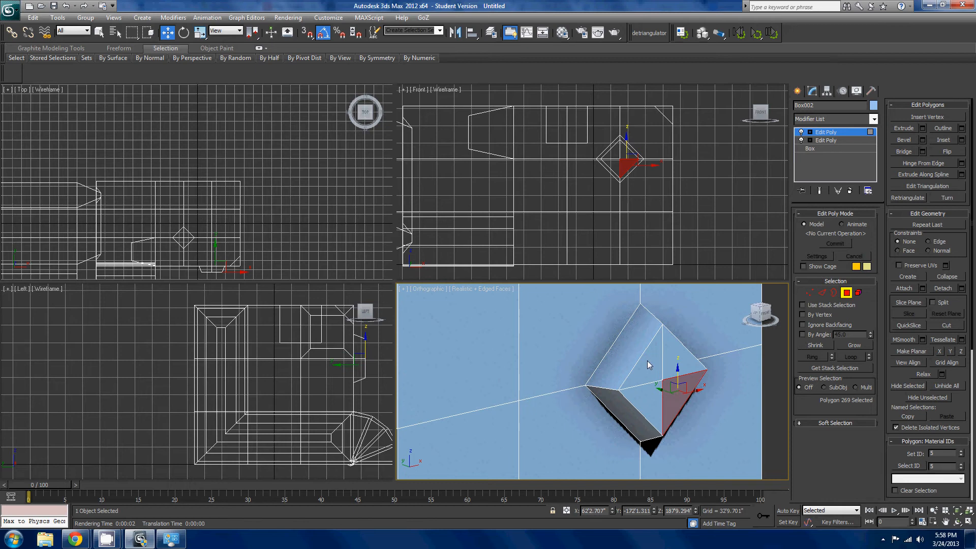
# - In Vertex mode, remove the centre vertex where the triangular facets meet on the diamond protrusion
pyautogui.click(809, 292)
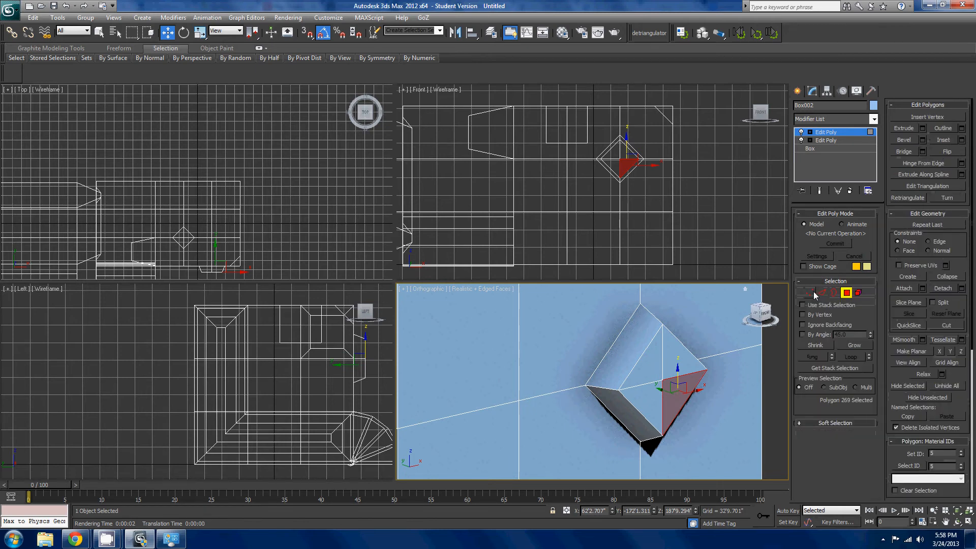
pyautogui.moveTo(664, 377); pyautogui.dragTo(665, 387)
pyautogui.hotkey('ctrl', 'z')
pyautogui.click(667, 372)
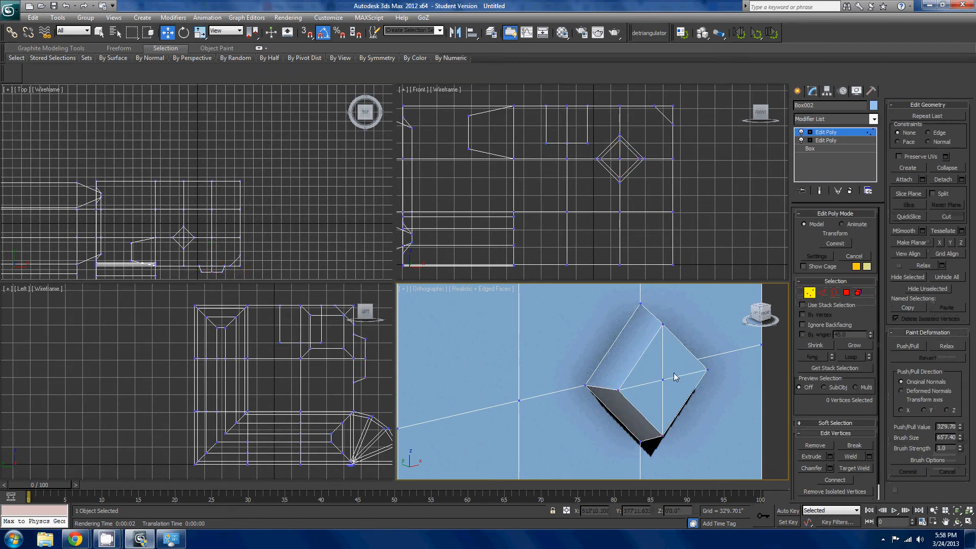
pyautogui.click(663, 379)
pyautogui.scroll(2, 653, 421)
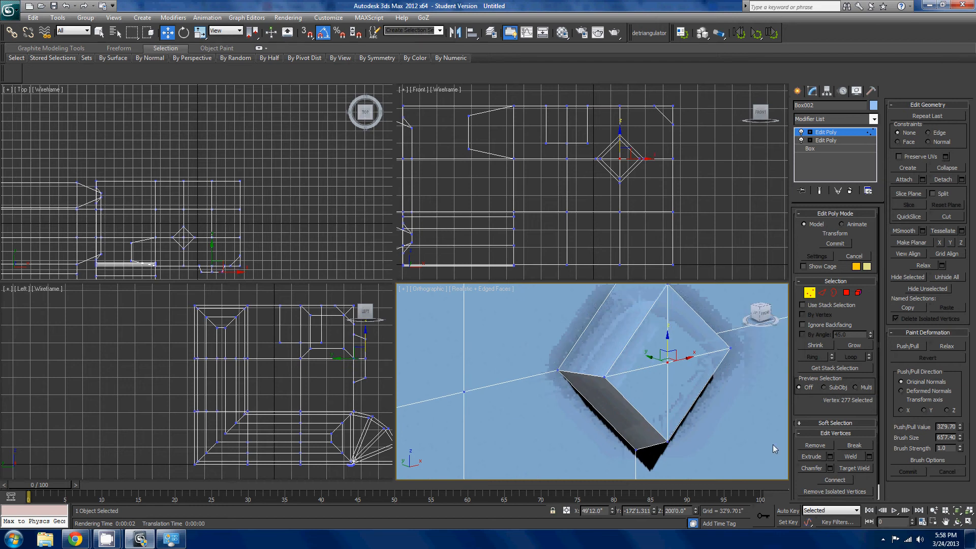
pyautogui.click(824, 446)
pyautogui.scroll(-10, 739, 420)
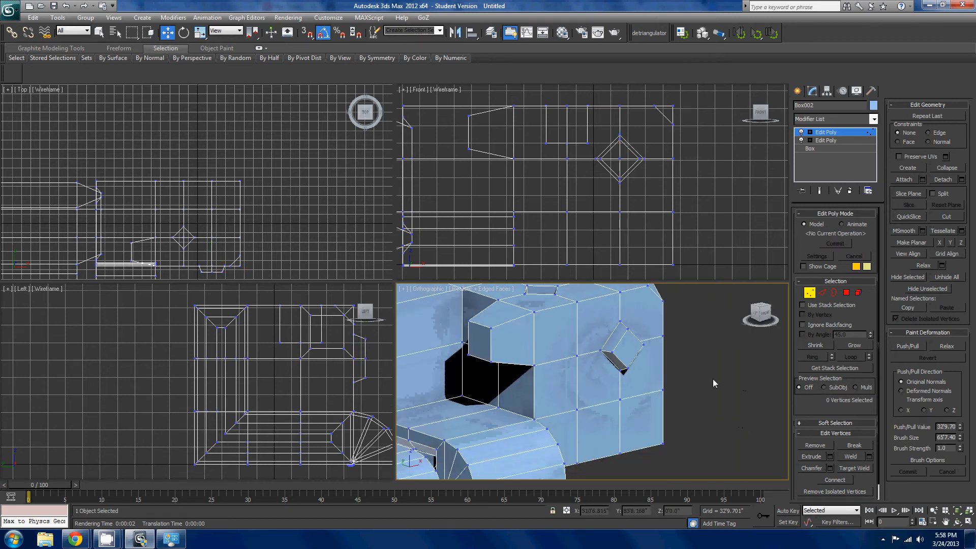
# - Try Target Weld on a vertex at the edge of an opening in the end block's top face
pyautogui.scroll(4, 680, 381)
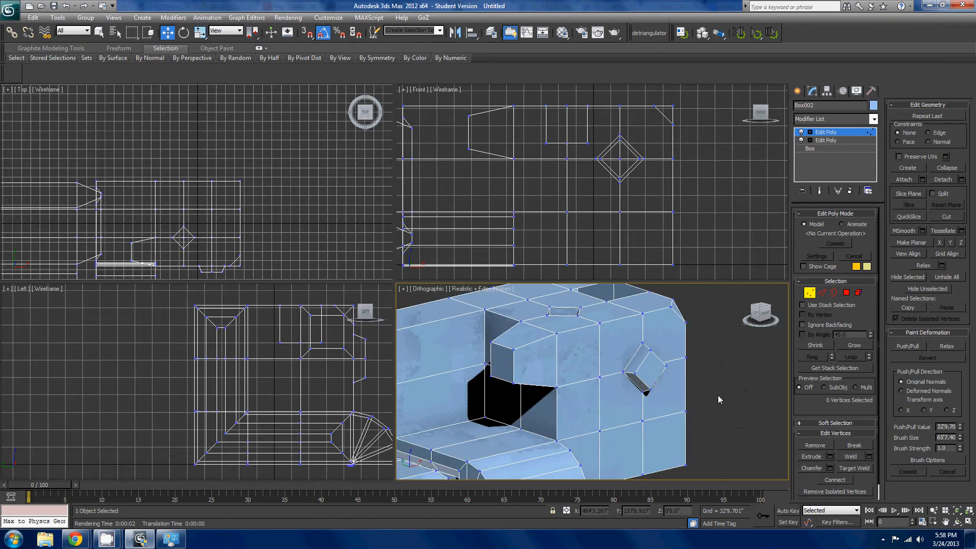
pyautogui.scroll(5, 706, 394)
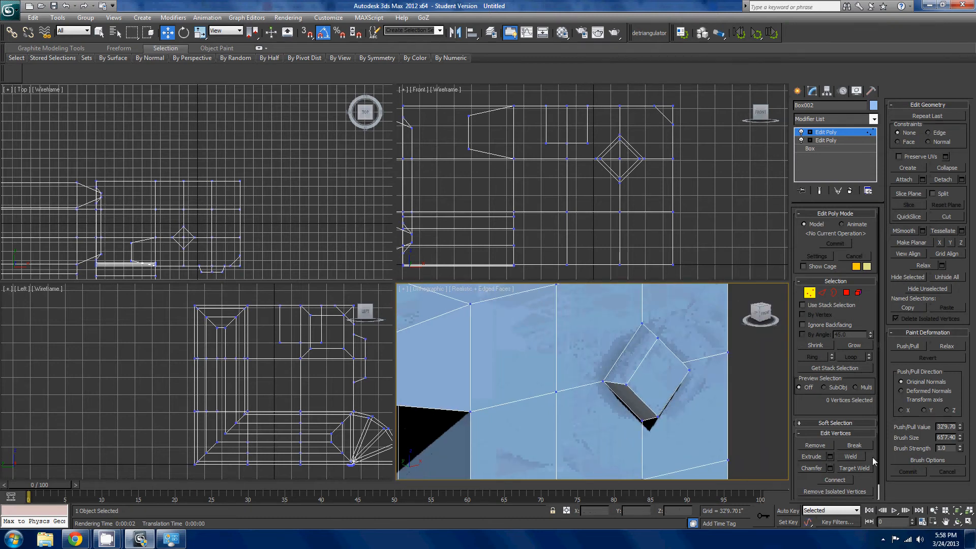
pyautogui.click(847, 470)
pyautogui.scroll(-4, 629, 437)
pyautogui.keyDown('alt'); pyautogui.moveTo(629, 437); pyautogui.dragTo(609, 385, button='middle'); pyautogui.keyUp('alt')
pyautogui.scroll(4, 641, 457)
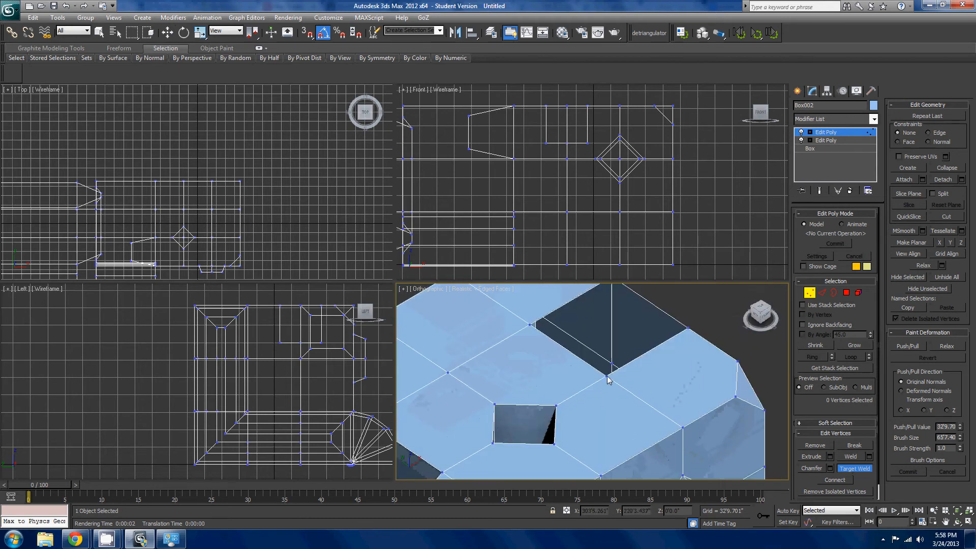
pyautogui.scroll(-2, 612, 312)
pyautogui.click(609, 311)
pyautogui.moveTo(651, 347); pyautogui.dragTo(728, 381, button='middle')
pyautogui.keyDown('alt'); pyautogui.moveTo(655, 388); pyautogui.dragTo(577, 416, button='middle'); pyautogui.keyUp('alt')
pyautogui.moveTo(577, 416); pyautogui.dragTo(680, 325, button='middle')
pyautogui.scroll(3, 674, 366)
pyautogui.press('w')
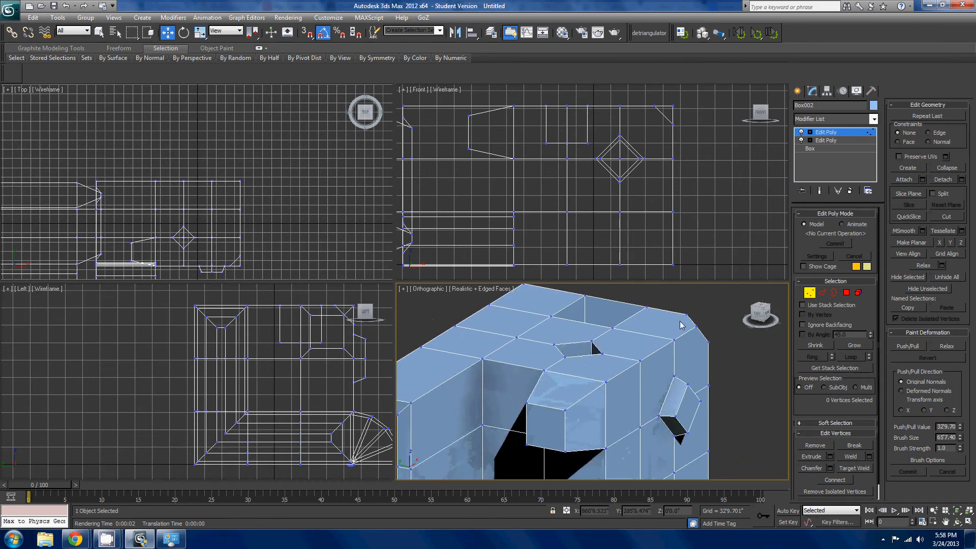
# - Try to connect two diagonally opposite vertices on the block's top face with a new edge
pyautogui.click(482, 359)
pyautogui.keyDown('ctrl'); pyautogui.click(454, 327); pyautogui.keyUp('ctrl')
pyautogui.click(835, 480)
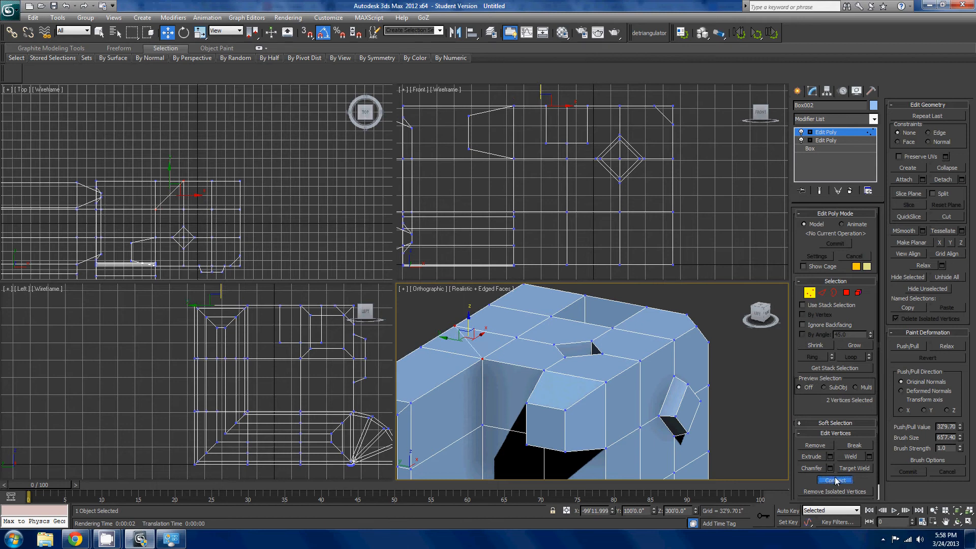
pyautogui.keyDown('alt'); pyautogui.moveTo(663, 437); pyautogui.dragTo(729, 399, button='middle'); pyautogui.keyUp('alt')
pyautogui.hotkey('ctrl', 'z')
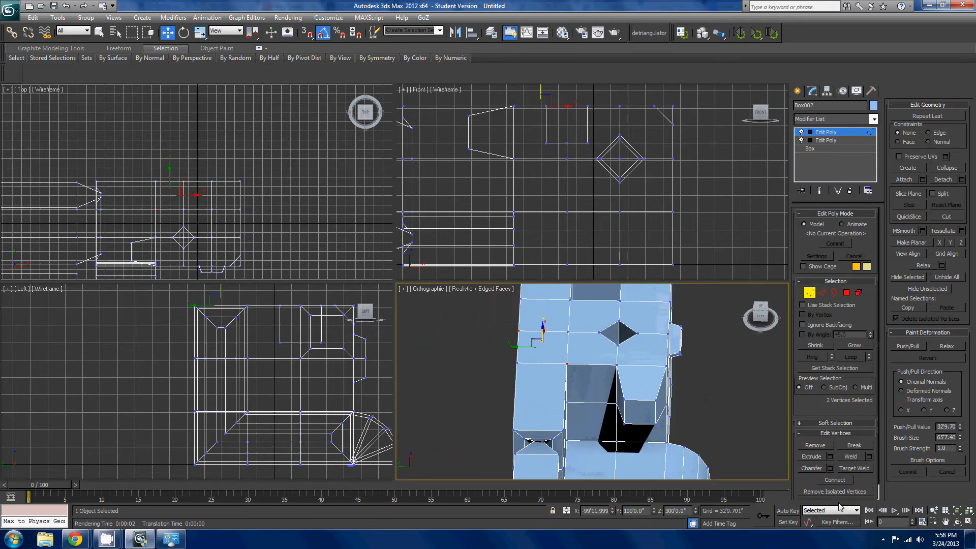
# - Activate the Slice Plane for the whole model and lower it horizontally to a height of about 134'3"
pyautogui.scroll(-1, 868, 478)
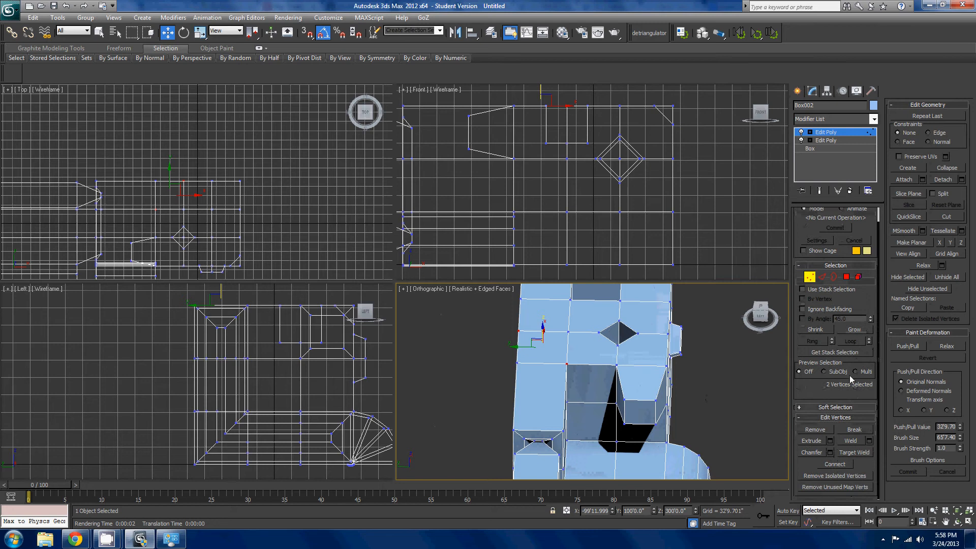
pyautogui.keyDown('alt'); pyautogui.moveTo(653, 350); pyautogui.dragTo(636, 373, button='middle'); pyautogui.keyUp('alt')
pyautogui.moveTo(635, 374); pyautogui.dragTo(689, 405, button='middle')
pyautogui.scroll(2, 707, 405)
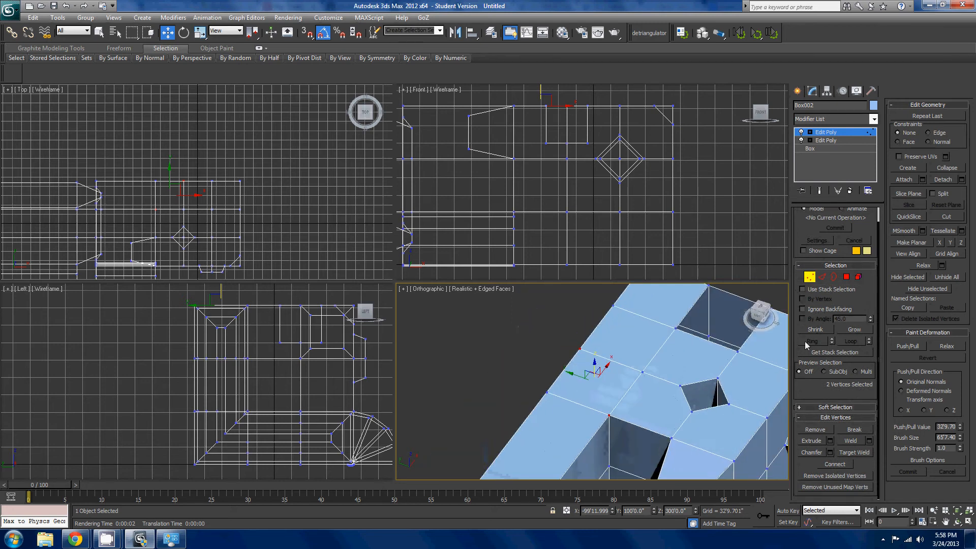
pyautogui.click(921, 195)
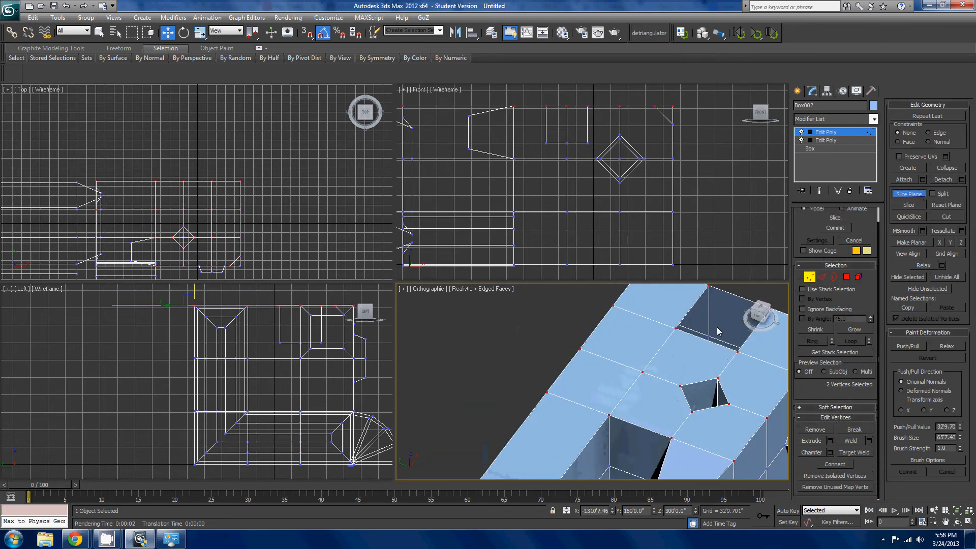
pyautogui.scroll(-5, 702, 336)
pyautogui.keyDown('alt'); pyautogui.moveTo(663, 344); pyautogui.dragTo(634, 295, button='middle'); pyautogui.keyUp('alt')
pyautogui.scroll(-2, 627, 348)
pyautogui.scroll(4, 588, 365)
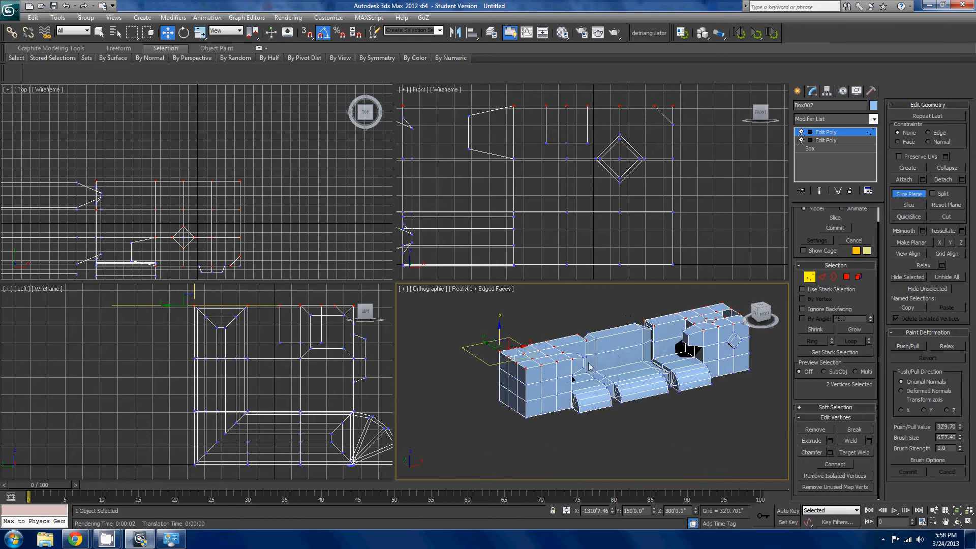
pyautogui.moveTo(511, 339); pyautogui.dragTo(519, 375)
pyautogui.keyDown('alt'); pyautogui.moveTo(520, 375); pyautogui.dragTo(586, 400, button='middle'); pyautogui.keyUp('alt')
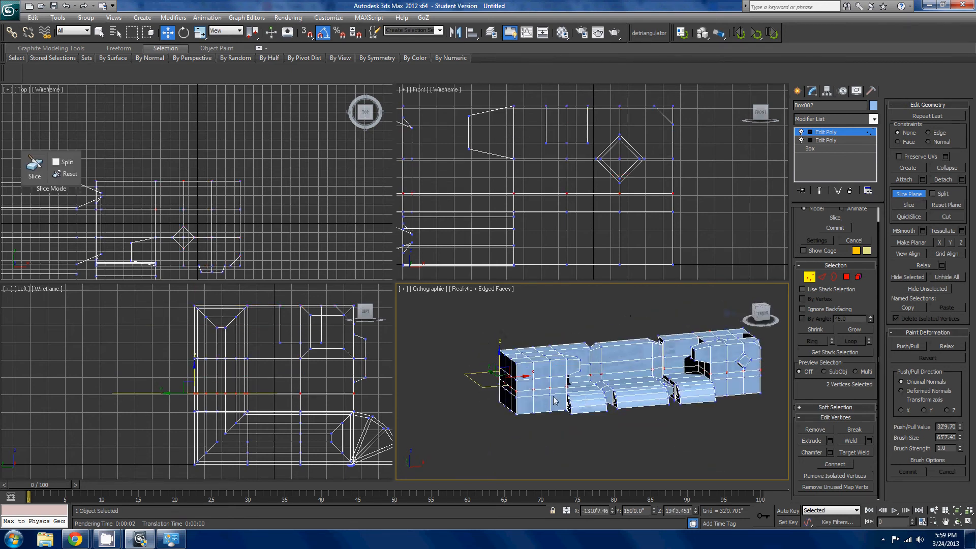
# - Raise the slice plane to a height of about 145'10" and slice a horizontal edge loop through the model
pyautogui.moveTo(496, 375)
pyautogui.mouseDown()
pyautogui.moveTo(501, 331)
pyautogui.moveTo(500, 365)
pyautogui.moveTo(456, 409)
pyautogui.moveTo(362, 466)
pyautogui.moveTo(475, 404)
pyautogui.moveTo(502, 351)
pyautogui.moveTo(468, 363)
pyautogui.moveTo(485, 375)
pyautogui.moveTo(502, 367)
pyautogui.mouseUp()
pyautogui.press('r')
pyautogui.press('e')
pyautogui.press('w')
pyautogui.press('e')
pyautogui.scroll(2, 555, 406)
pyautogui.press('w')
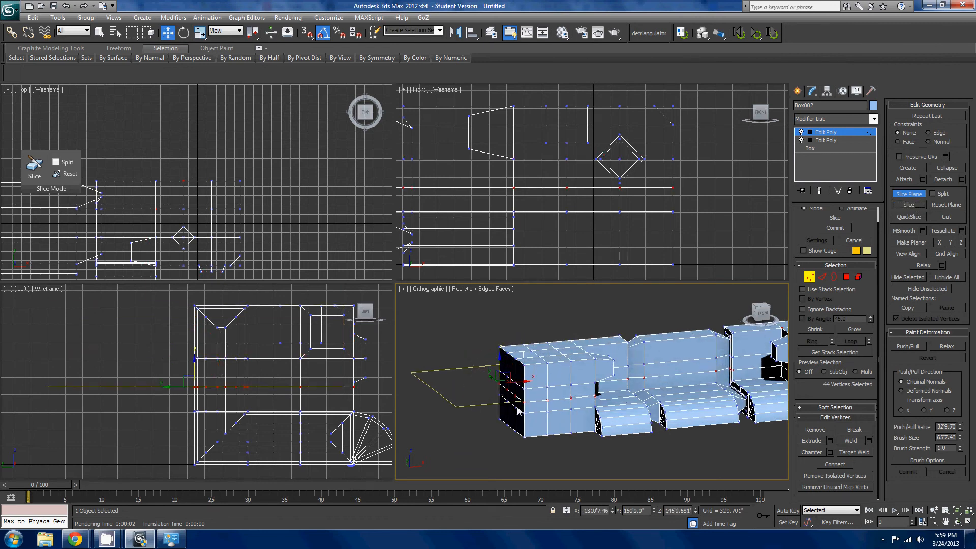
# - Raise the slice plane to about 234'9" to preview a second horizontal cut, and leave Slice Plane without committing it
pyautogui.scroll(2, 604, 396)
pyautogui.moveTo(462, 361); pyautogui.dragTo(462, 330)
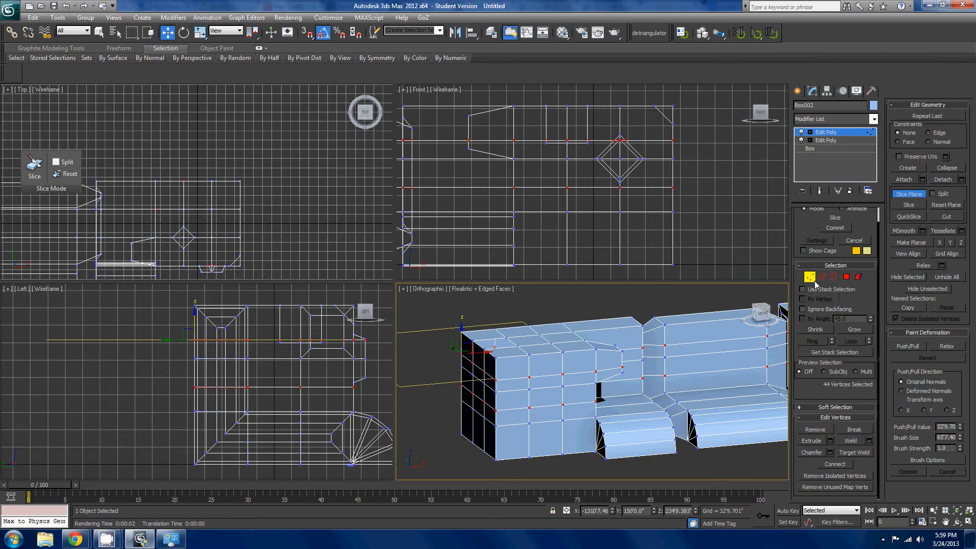
pyautogui.scroll(2, 633, 392)
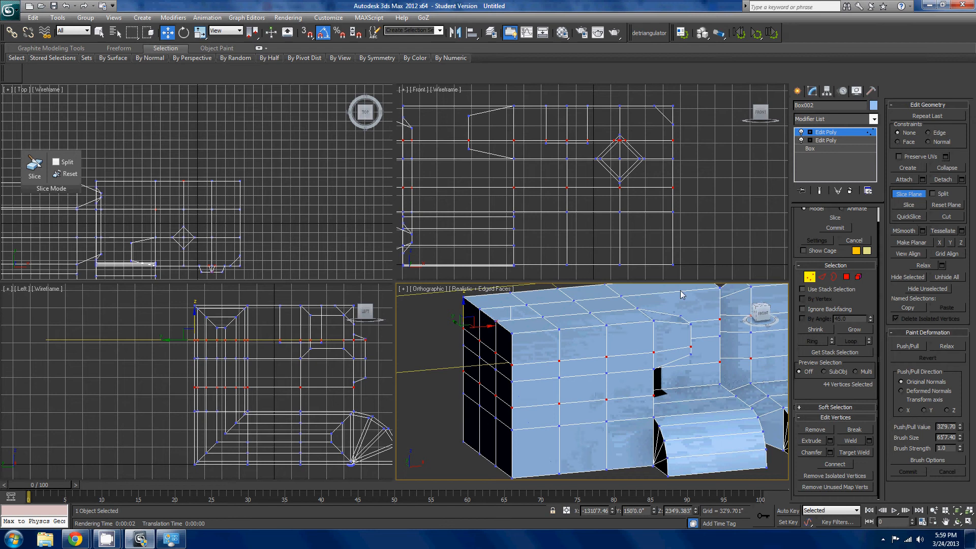
pyautogui.rightClick(705, 311)
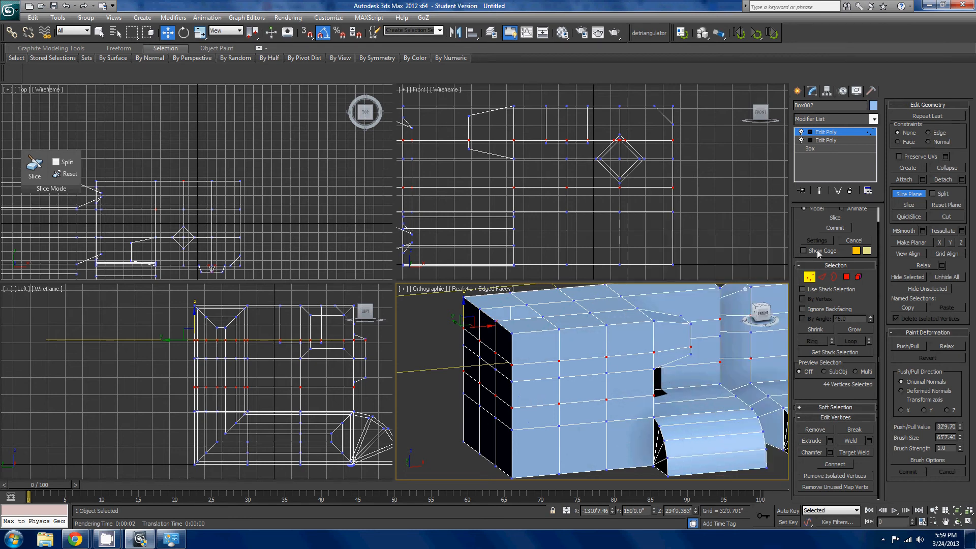
pyautogui.click(914, 202)
# - Try QuickSlice with near-vertical cutting lines across the middle part of the model
pyautogui.scroll(-4, 601, 392)
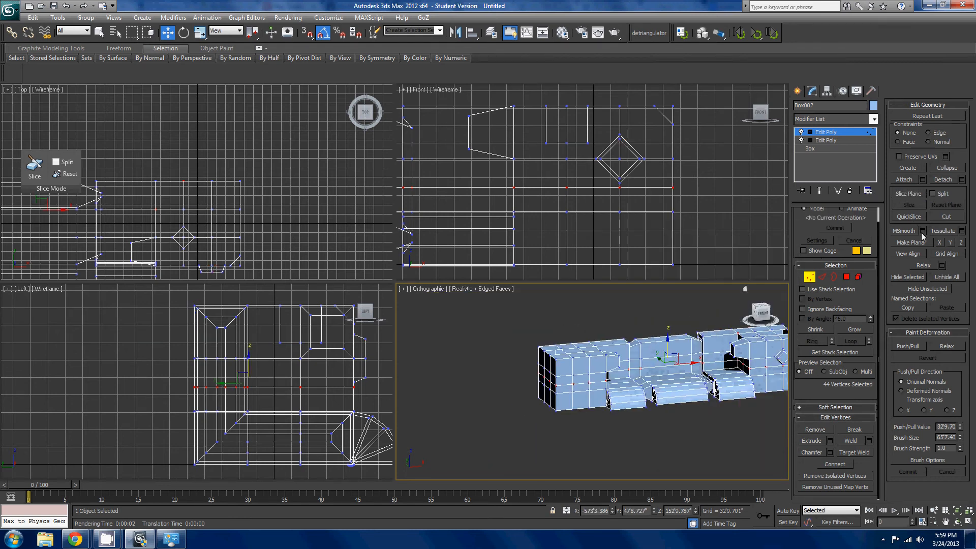
pyautogui.click(915, 216)
pyautogui.moveTo(664, 414); pyautogui.dragTo(619, 390, button='middle')
pyautogui.click(678, 422)
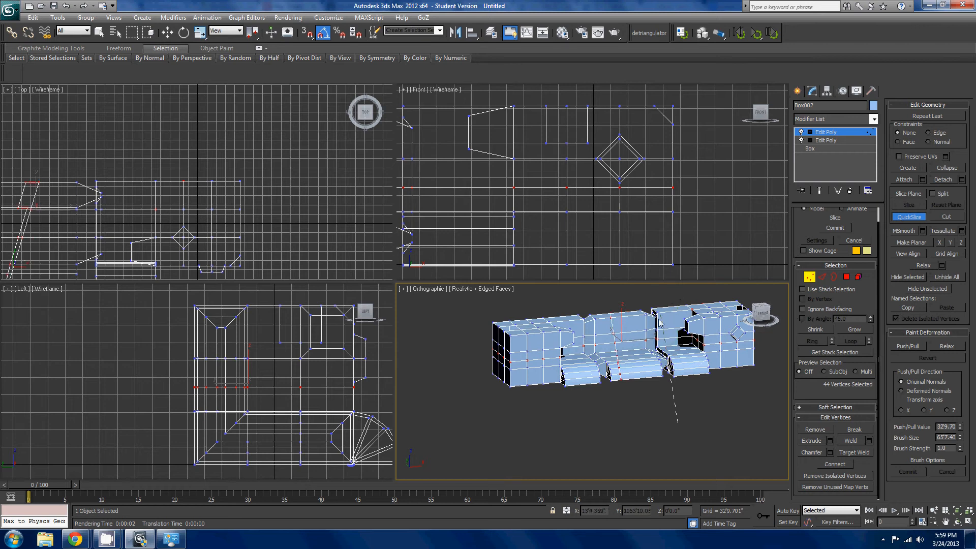
pyautogui.click(675, 299)
pyautogui.keyDown('alt'); pyautogui.moveTo(663, 372); pyautogui.dragTo(701, 401, button='middle'); pyautogui.keyUp('alt')
pyautogui.hotkey('ctrl', 'z')
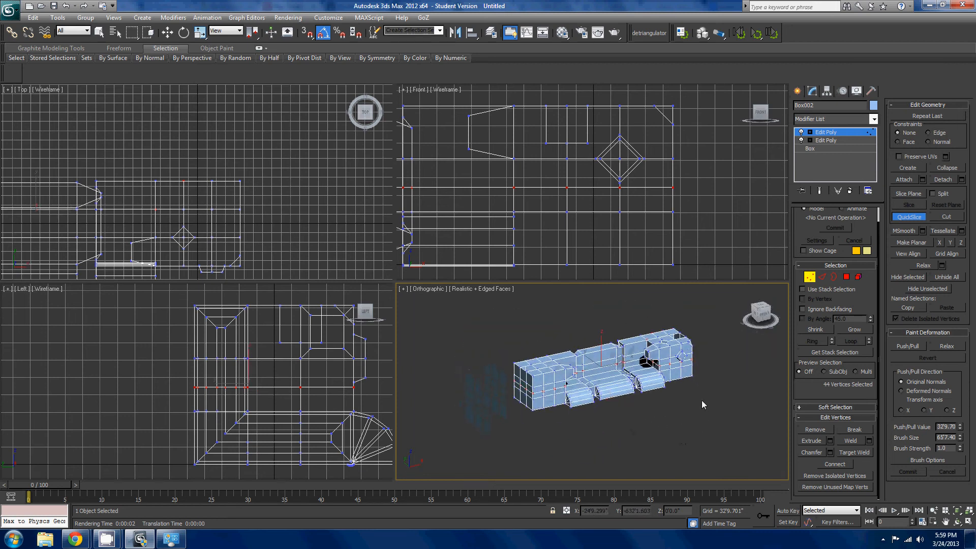
# - Try MSmooth on a single vertex along the front top edge of the left end block
pyautogui.scroll(3, 695, 387)
pyautogui.press('w')
pyautogui.moveTo(626, 398); pyautogui.dragTo(677, 396, button='middle')
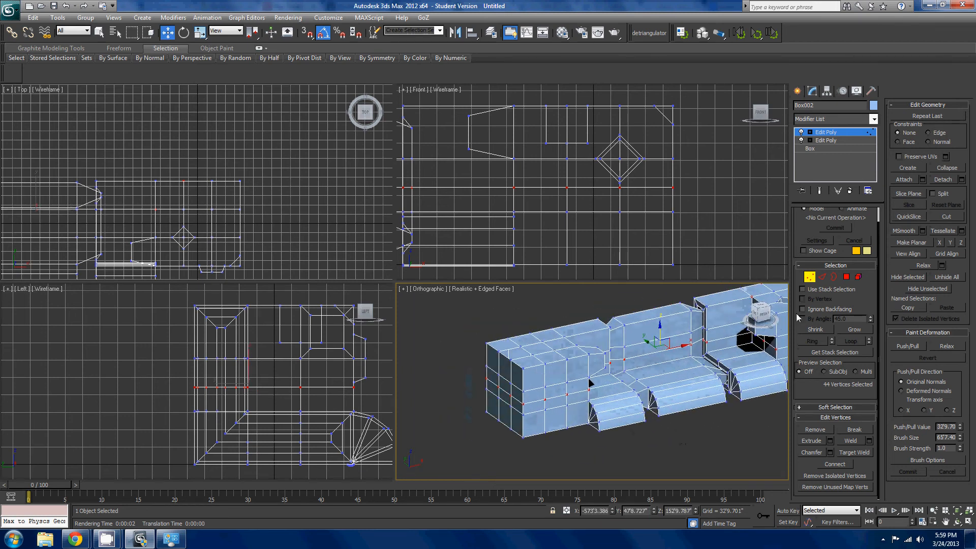
pyautogui.scroll(2, 681, 413)
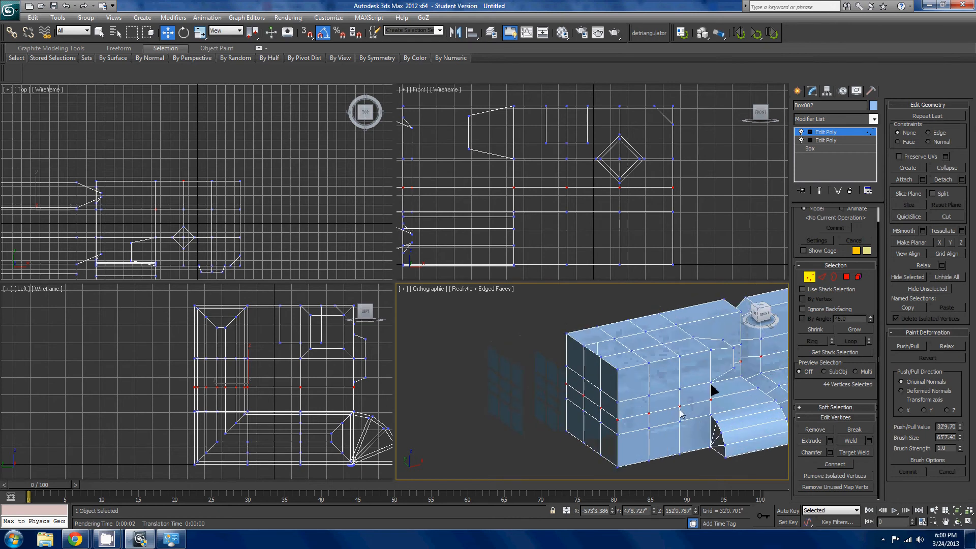
pyautogui.click(679, 357)
pyautogui.scroll(3, 702, 387)
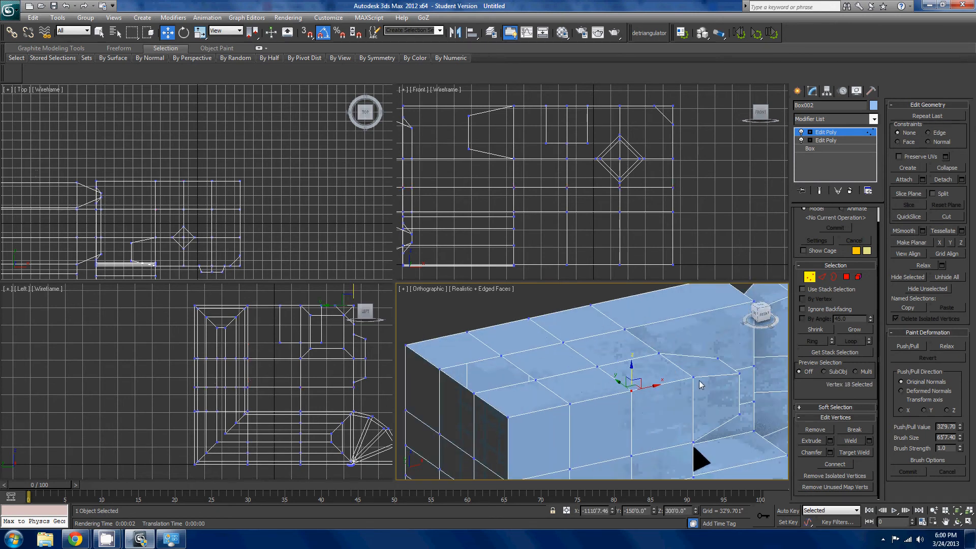
pyautogui.click(909, 233)
pyautogui.click(910, 233)
pyautogui.click(909, 232)
pyautogui.hotkey('ctrl', 'z')
pyautogui.hotkey('ctrl', 'z')
pyautogui.hotkey('ctrl', 'z')
pyautogui.hotkey('ctrl', 'z')
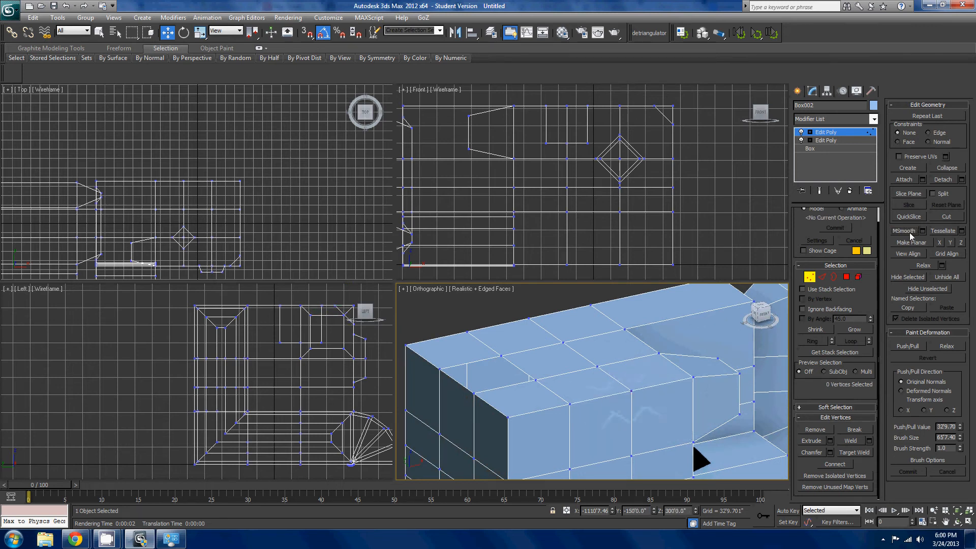
# - Try MSmooth on the upper front corner vertex of the left block's tapered protrusion
pyautogui.click(738, 375)
pyautogui.moveTo(752, 377); pyautogui.dragTo(629, 367, button='middle')
pyautogui.scroll(2, 629, 367)
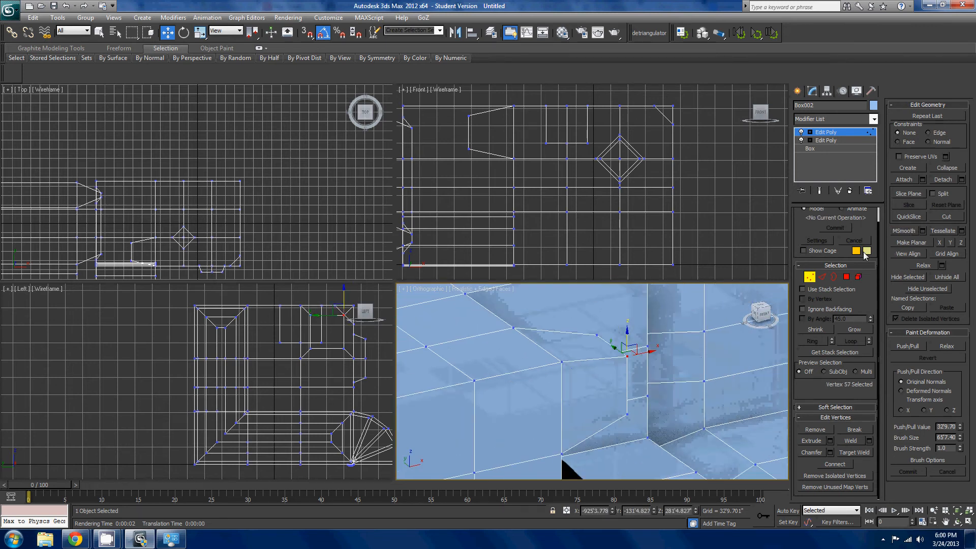
pyautogui.click(909, 231)
pyautogui.click(909, 231)
pyautogui.click(909, 231)
pyautogui.moveTo(723, 390)
pyautogui.keyDown('alt'); pyautogui.mouseDown(button='middle')
pyautogui.moveTo(677, 383)
pyautogui.moveTo(657, 334)
pyautogui.moveTo(688, 346)
pyautogui.moveTo(686, 389)
pyautogui.moveTo(715, 376)
pyautogui.mouseUp(button='middle'); pyautogui.keyUp('alt')
pyautogui.hotkey('ctrl', 'z')
pyautogui.hotkey('ctrl', 'z')
pyautogui.hotkey('ctrl', 'z')
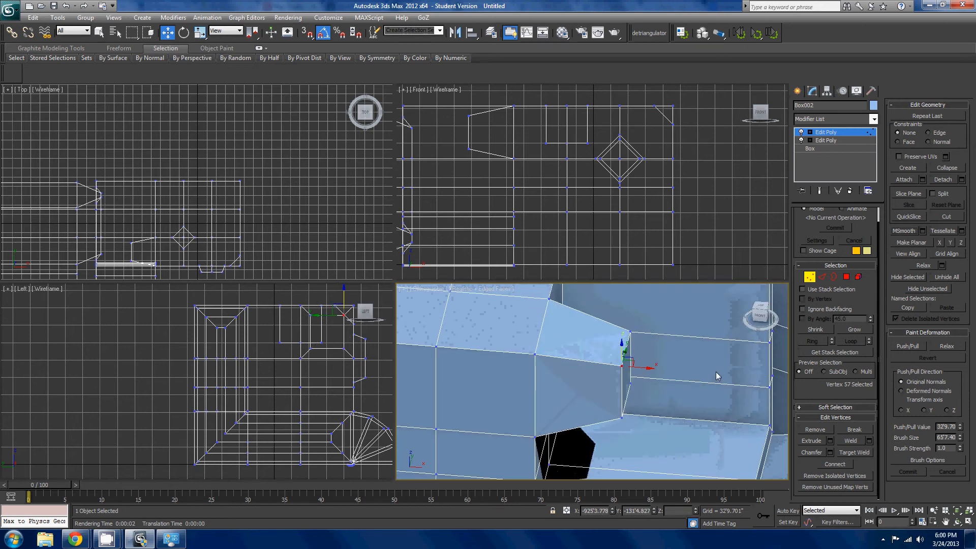
# - In Edge mode, select the edge loop running along the left block's front top edge onto the tapered protrusion
pyautogui.click(827, 276)
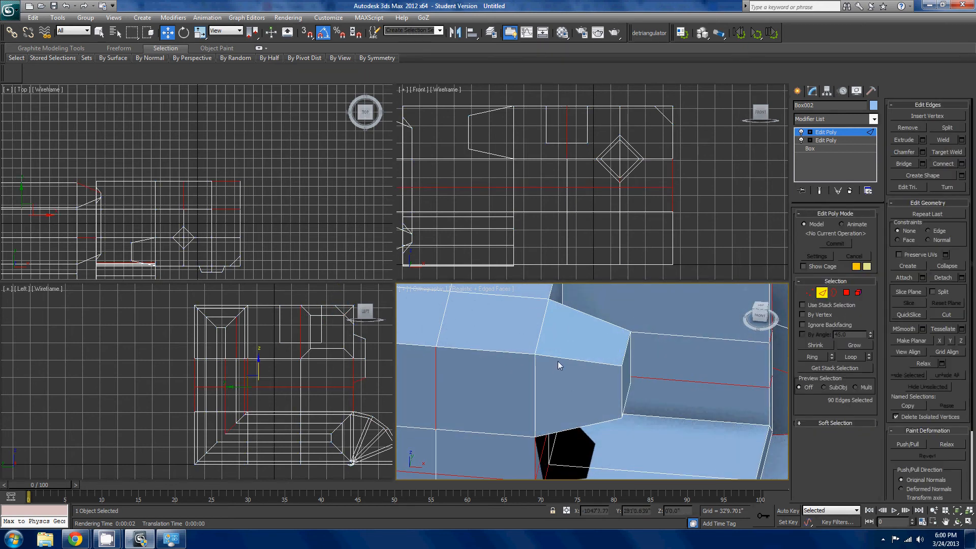
pyautogui.click(558, 359)
pyautogui.scroll(-2, 619, 368)
pyautogui.moveTo(560, 360); pyautogui.dragTo(641, 428, button='middle')
pyautogui.doubleClick(620, 371)
pyautogui.scroll(-2, 734, 407)
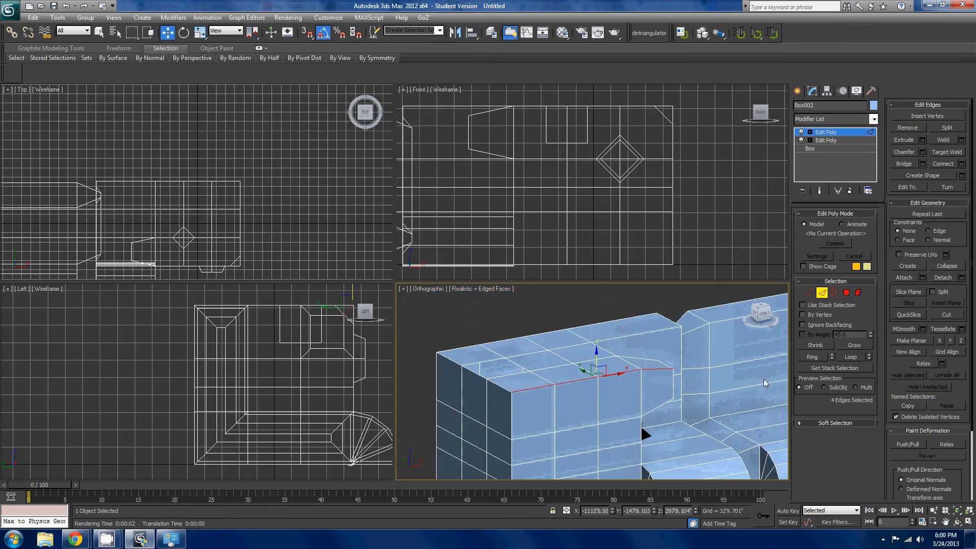
pyautogui.scroll(2, 641, 428)
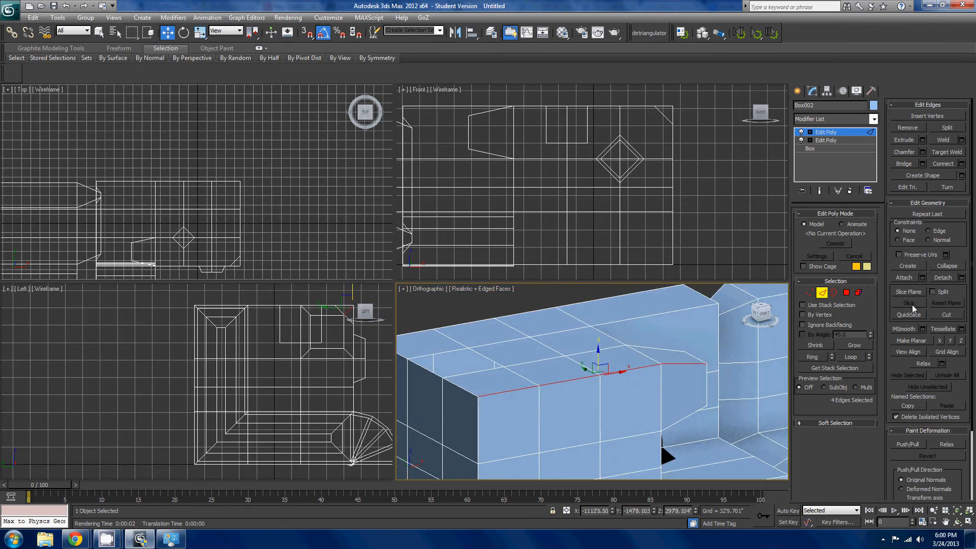
# - Try applying MSmooth twice to the selected front top edge loop
pyautogui.click(913, 328)
pyautogui.click(914, 329)
pyautogui.moveTo(727, 355)
pyautogui.keyDown('alt'); pyautogui.mouseDown(button='middle')
pyautogui.moveTo(768, 367)
pyautogui.moveTo(780, 342)
pyautogui.moveTo(641, 342)
pyautogui.moveTo(726, 361)
pyautogui.mouseUp(button='middle'); pyautogui.keyUp('alt')
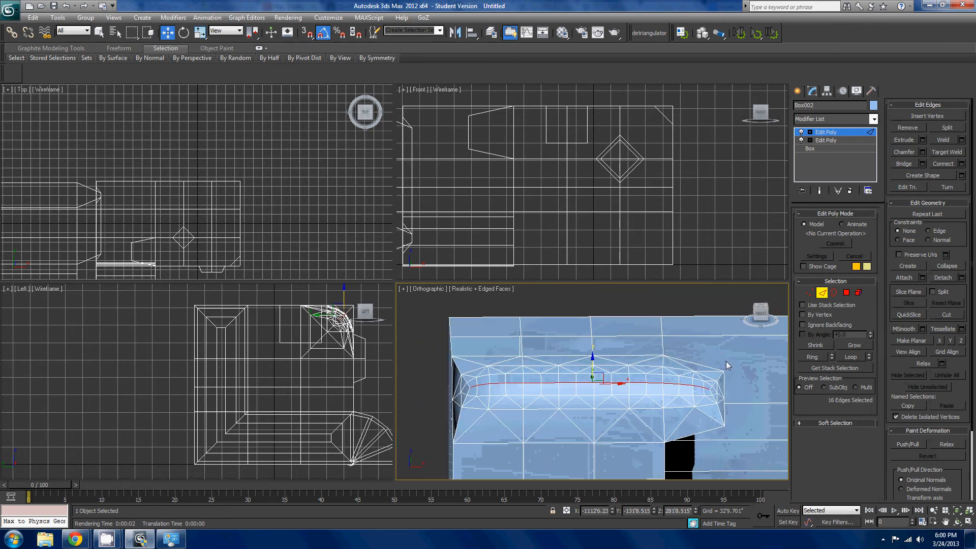
pyautogui.hotkey('ctrl', 'z')
pyautogui.hotkey('ctrl', 'z')
pyautogui.moveTo(675, 383); pyautogui.dragTo(537, 380, button='middle')
pyautogui.scroll(-2, 537, 380)
pyautogui.scroll(-3, 629, 371)
pyautogui.moveTo(629, 371); pyautogui.dragTo(544, 341, button='middle')
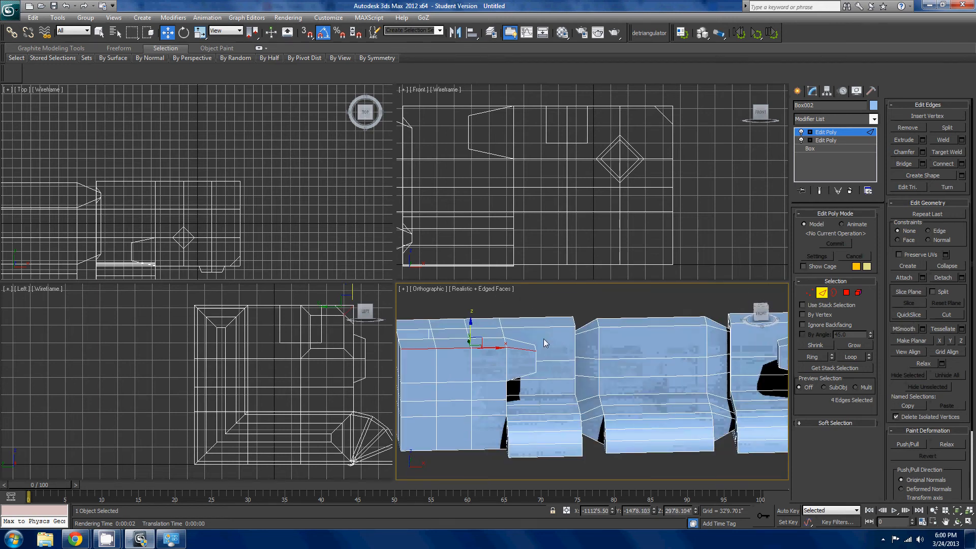
pyautogui.scroll(-2, 631, 348)
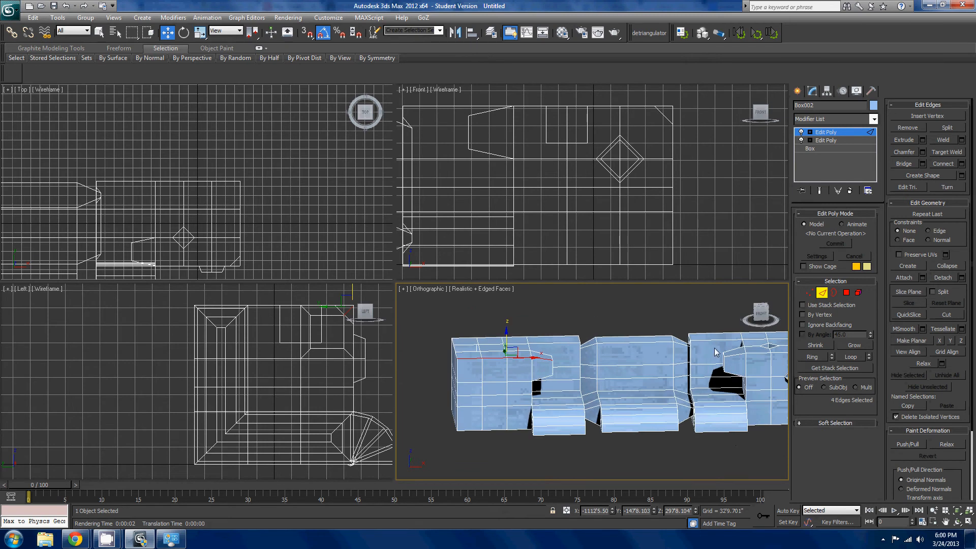
# - In Vertex mode, try Tessellate on the upper front corner vertex of the left block's tapered protrusion
pyautogui.keyDown('alt'); pyautogui.moveTo(679, 309); pyautogui.dragTo(693, 318, button='middle'); pyautogui.keyUp('alt')
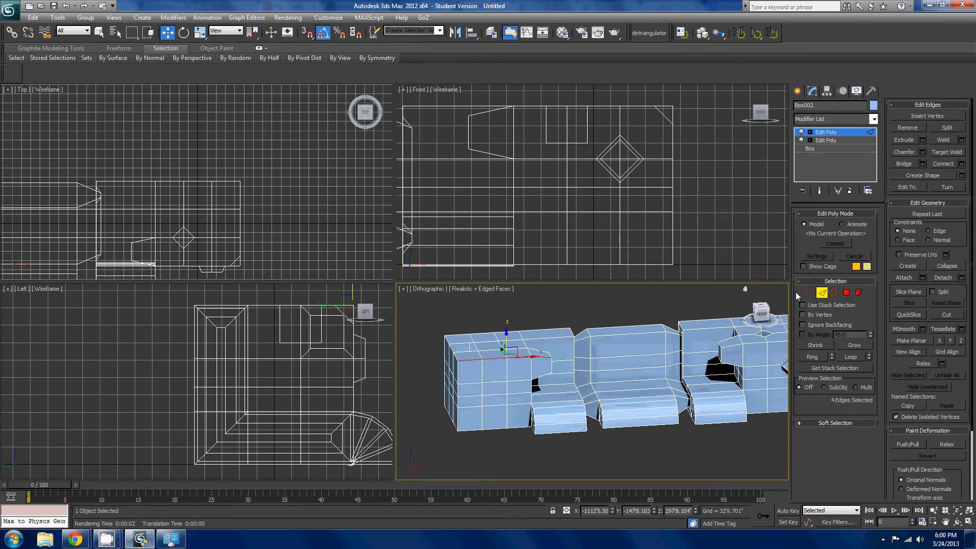
pyautogui.click(809, 293)
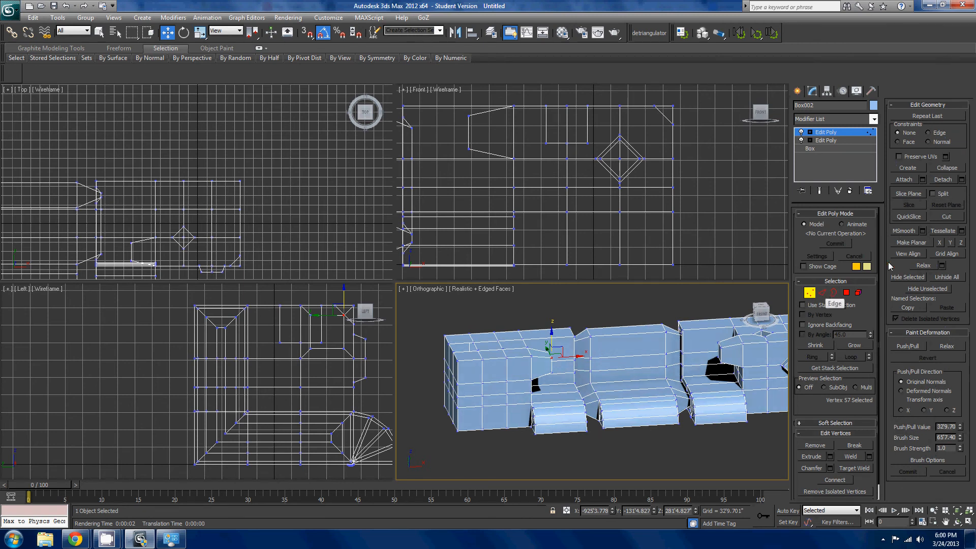
pyautogui.click(939, 233)
pyautogui.keyDown('alt'); pyautogui.moveTo(641, 326); pyautogui.dragTo(614, 330, button='middle'); pyautogui.keyUp('alt')
pyautogui.scroll(4, 608, 348)
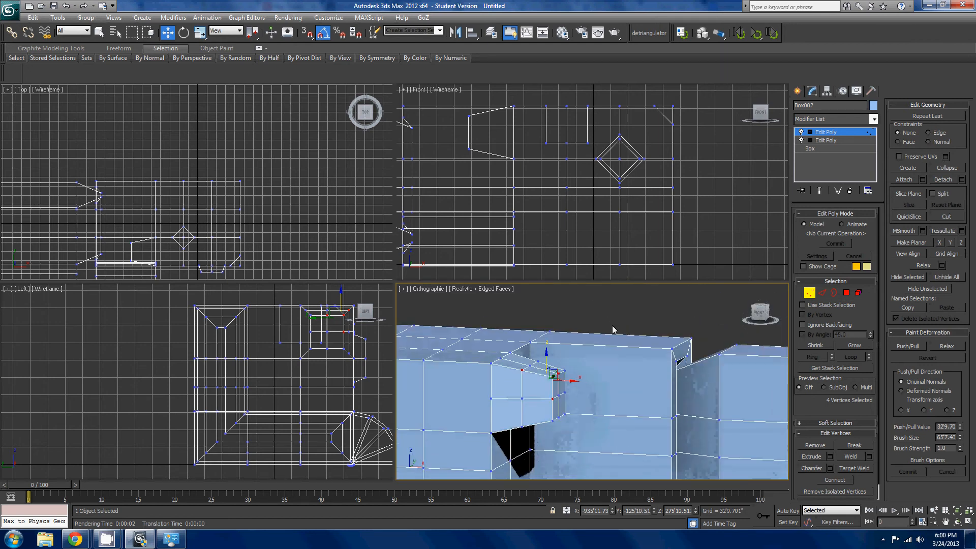
pyautogui.hotkey('ctrl', 'z')
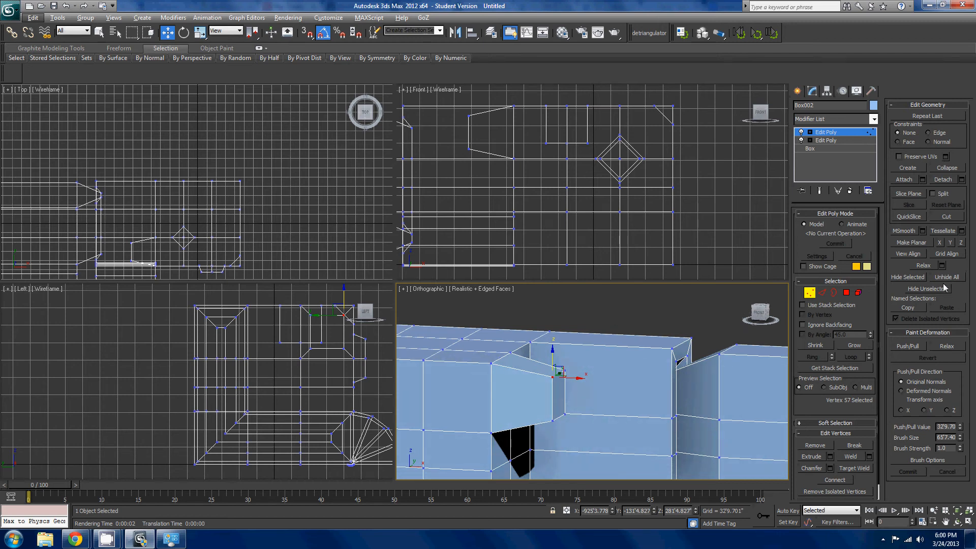
# - In Polygon mode, select the four polygons of the left block's front top strip, including the tapered protrusion's top
pyautogui.moveTo(526, 415); pyautogui.dragTo(650, 405, button='middle')
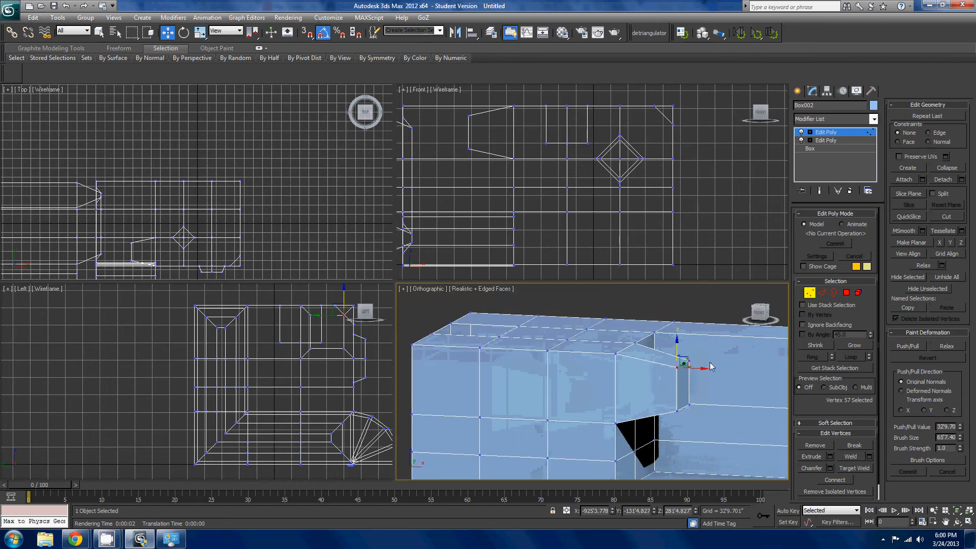
pyautogui.click(845, 293)
pyautogui.click(663, 356)
pyautogui.keyDown('ctrl'); pyautogui.click(593, 349); pyautogui.keyUp('ctrl')
pyautogui.keyDown('ctrl'); pyautogui.click(537, 345); pyautogui.keyUp('ctrl')
pyautogui.keyDown('ctrl'); pyautogui.click(482, 339); pyautogui.keyUp('ctrl')
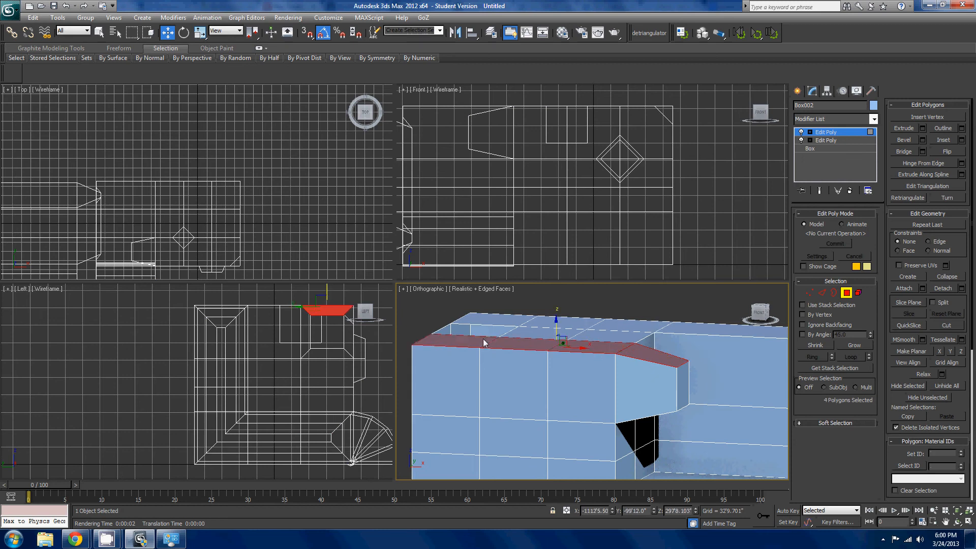
pyautogui.keyDown('alt'); pyautogui.moveTo(531, 361); pyautogui.dragTo(663, 410, button='middle'); pyautogui.keyUp('alt')
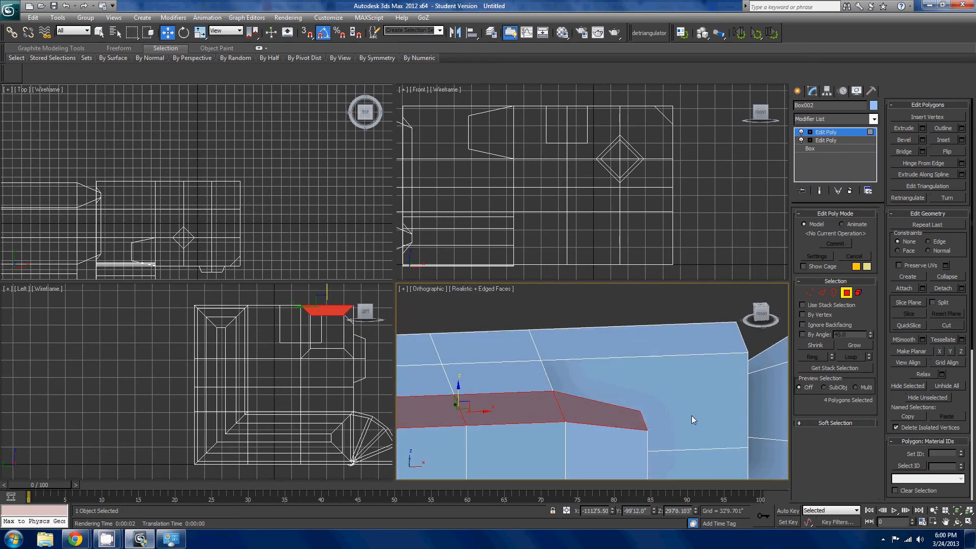
pyautogui.scroll(-4, 691, 416)
# - Enable By Angle selection at 45.0 and select the connected top faces of the left end block
pyautogui.click(802, 335)
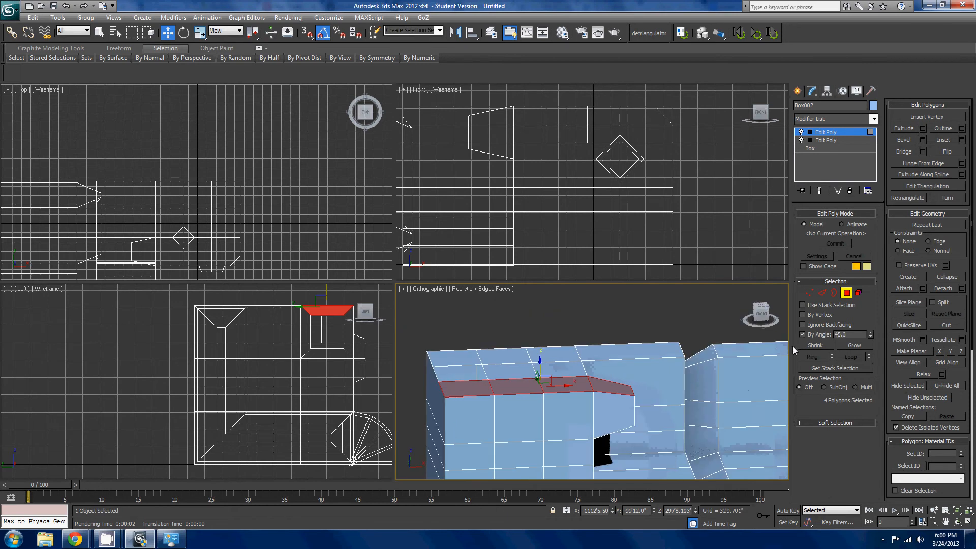
pyautogui.keyDown('ctrl'); pyautogui.click(581, 376); pyautogui.keyUp('ctrl')
pyautogui.keyDown('alt'); pyautogui.moveTo(581, 376); pyautogui.dragTo(637, 366, button='middle'); pyautogui.keyUp('alt')
pyautogui.keyDown('ctrl'); pyautogui.click(772, 353); pyautogui.keyUp('ctrl')
pyautogui.moveTo(772, 352); pyautogui.dragTo(690, 367, button='middle')
pyautogui.scroll(-4, 630, 342)
pyautogui.scroll(2, 635, 351)
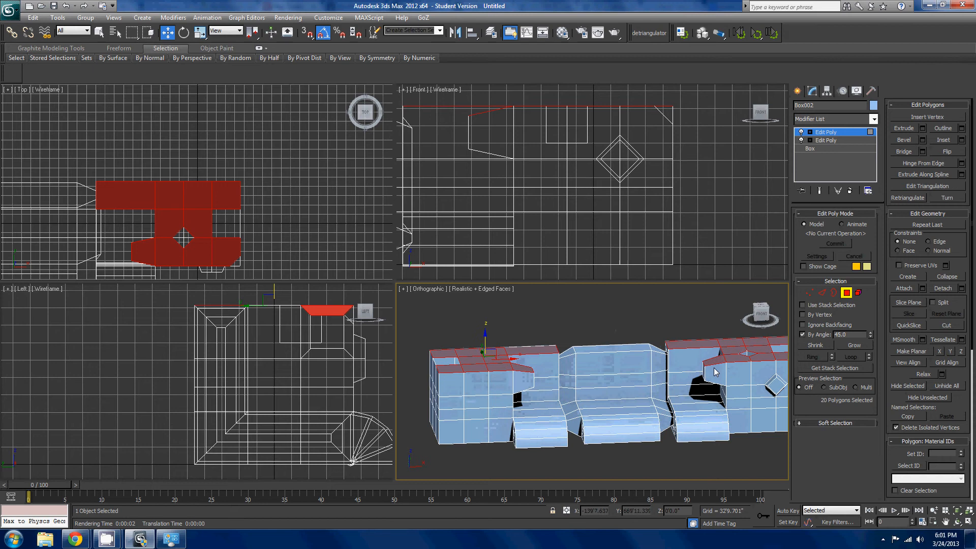
pyautogui.keyDown('alt'); pyautogui.click(762, 357); pyautogui.keyUp('alt')
pyautogui.press('z')
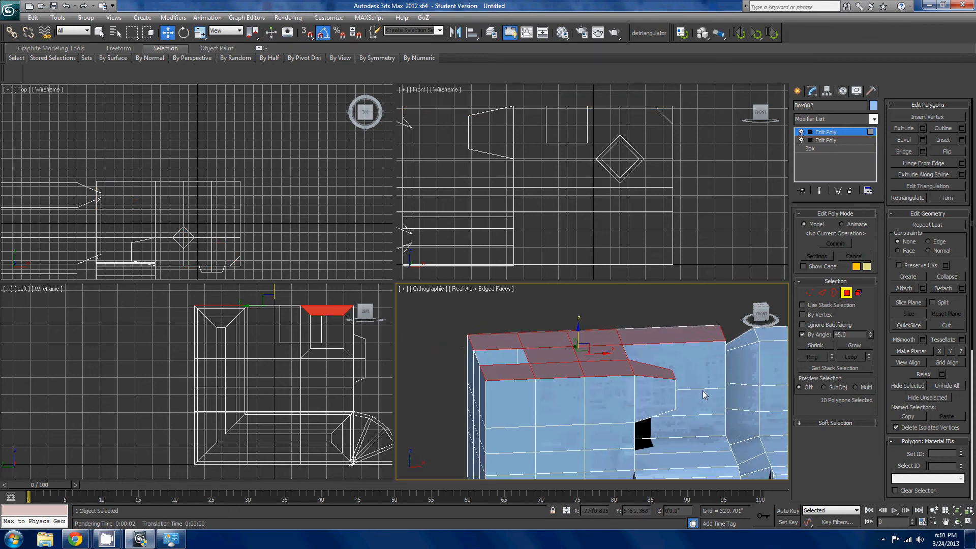
# - Try making the selected top faces of the left end block planar along Z
pyautogui.keyDown('alt'); pyautogui.moveTo(638, 366); pyautogui.dragTo(610, 341, button='middle'); pyautogui.keyUp('alt')
pyautogui.click(761, 312)
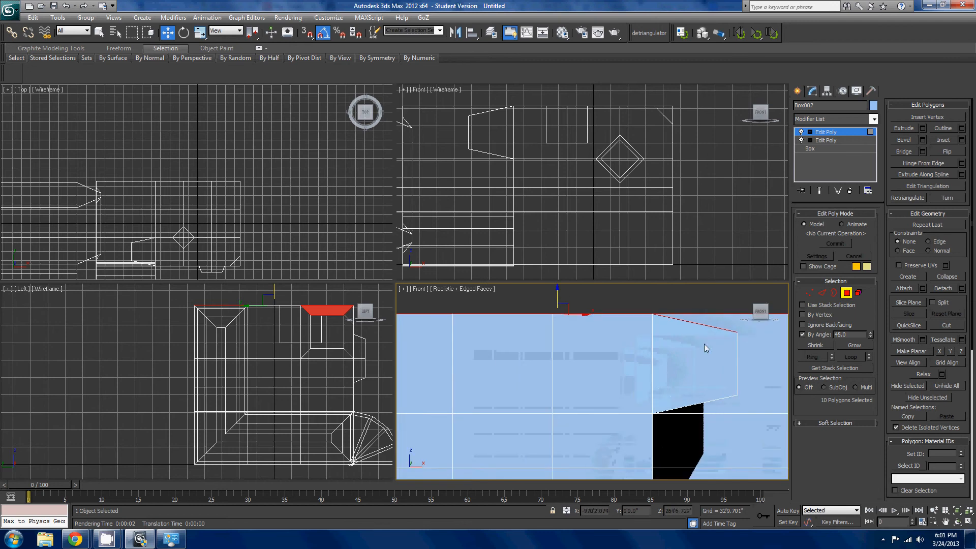
pyautogui.scroll(-4, 705, 331)
pyautogui.keyDown('alt'); pyautogui.moveTo(612, 379); pyautogui.dragTo(663, 381, button='middle'); pyautogui.keyUp('alt')
pyautogui.click(961, 351)
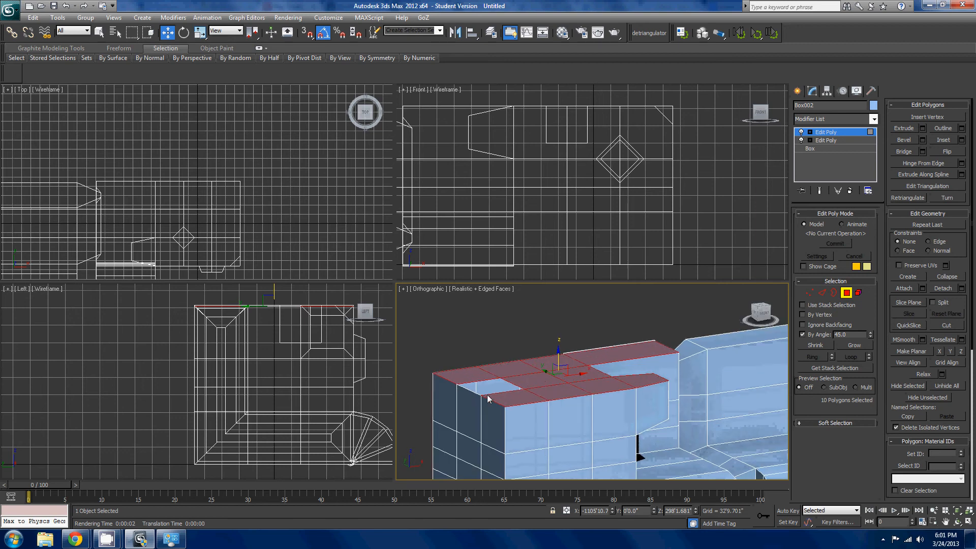
pyautogui.hotkey('ctrl', 'z')
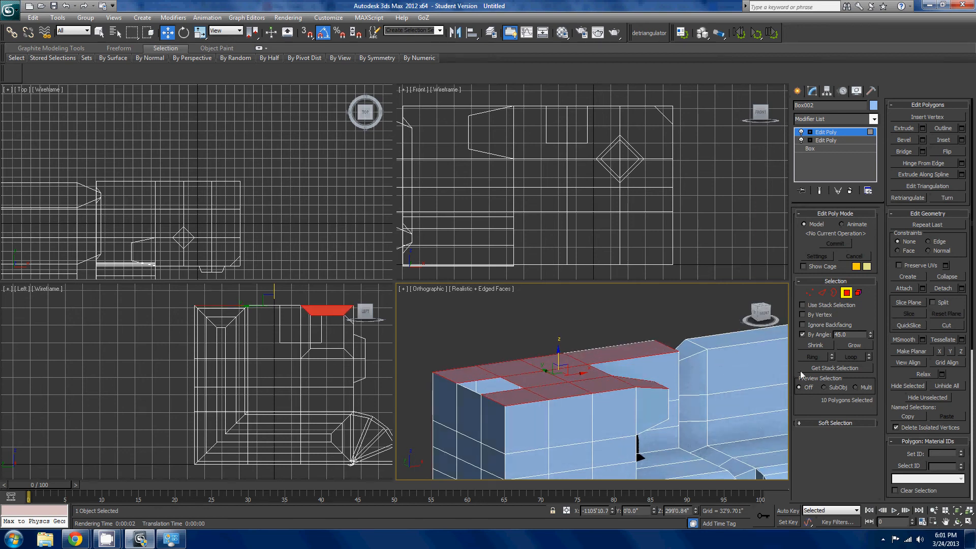
# - Try Make Planar repeatedly on the left end block's selected top faces, and undo the flattening
pyautogui.click(919, 352)
pyautogui.keyDown('alt'); pyautogui.moveTo(611, 387); pyautogui.dragTo(927, 389, button='middle'); pyautogui.keyUp('alt')
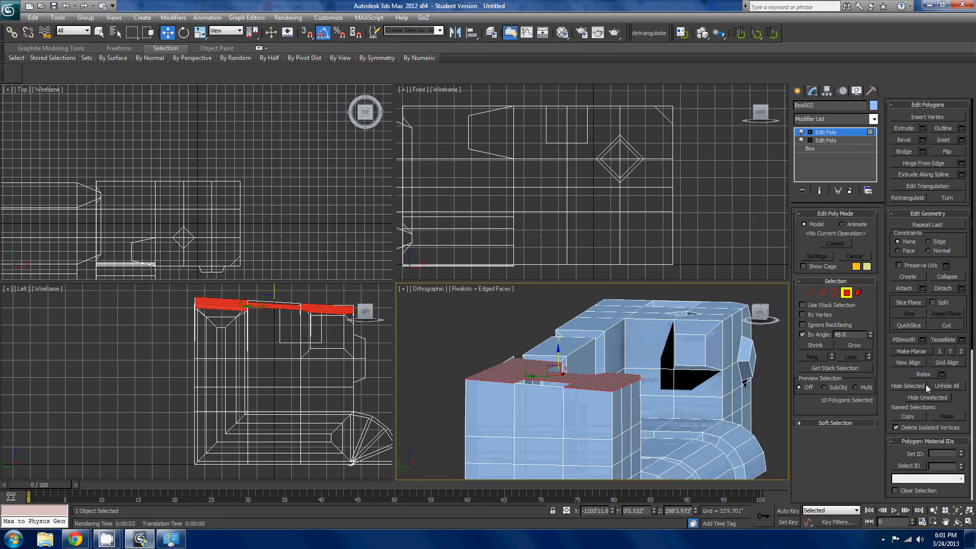
pyautogui.click(910, 351)
pyautogui.click(909, 355)
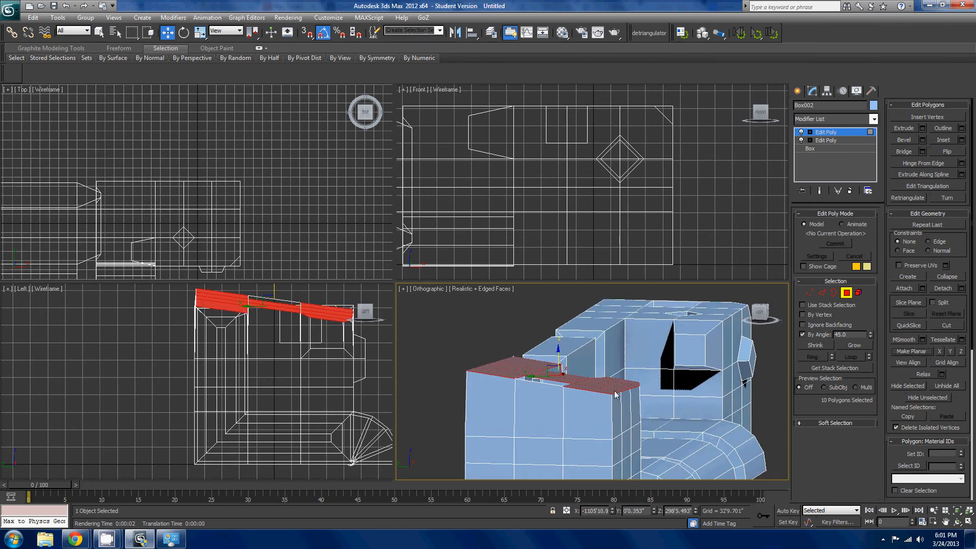
pyautogui.keyDown('alt'); pyautogui.moveTo(615, 391); pyautogui.dragTo(603, 409, button='middle'); pyautogui.keyUp('alt')
pyautogui.click(910, 355)
pyautogui.click(900, 350)
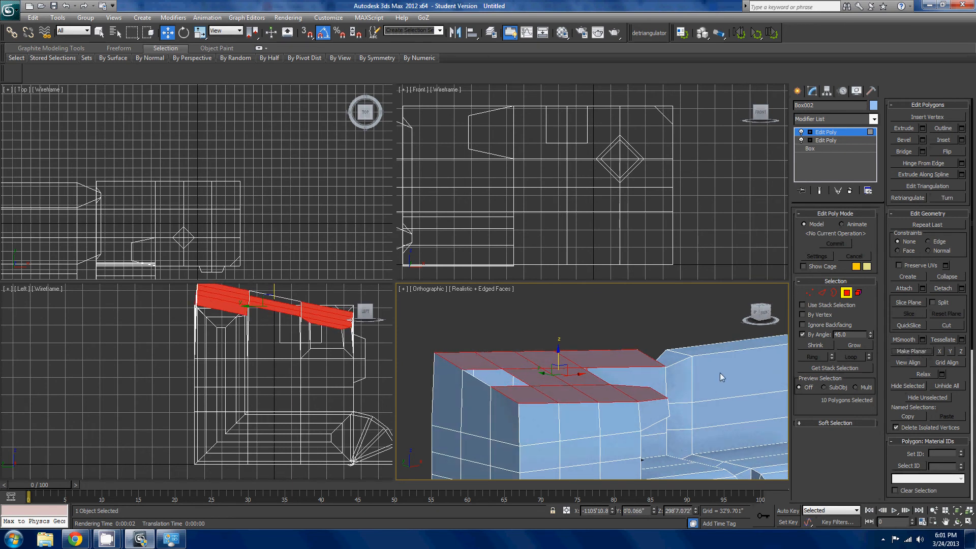
pyautogui.hotkey('ctrl', 'z')
pyautogui.hotkey('ctrl', 'z')
pyautogui.hotkey('ctrl', 'z')
pyautogui.hotkey('ctrl', 'z')
pyautogui.hotkey('ctrl', 'z')
pyautogui.hotkey('ctrl', 'z')
# - Select single polygons on the middle section's backrest and on the curved front piece of the far section
pyautogui.scroll(-3, 714, 373)
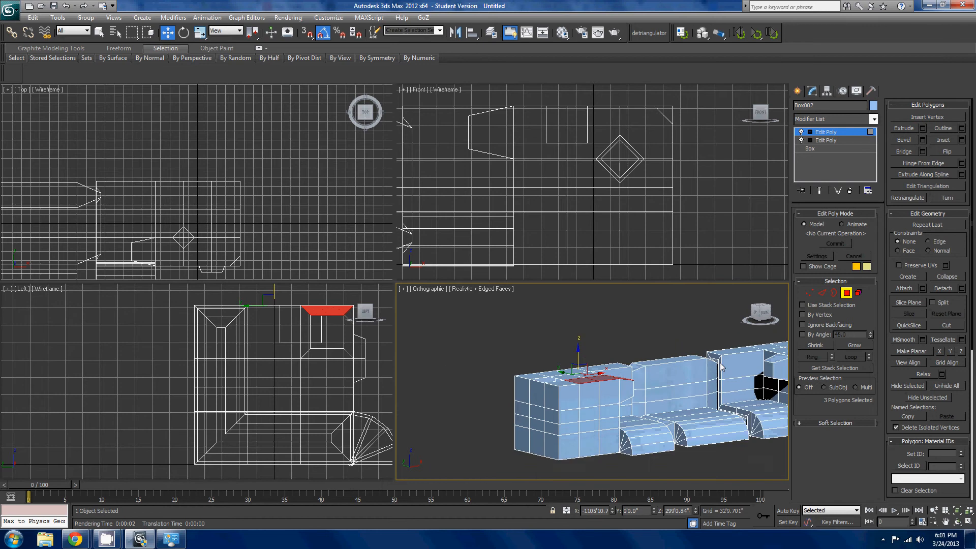
pyautogui.keyDown('alt'); pyautogui.moveTo(714, 373); pyautogui.dragTo(739, 449, button='middle'); pyautogui.keyUp('alt')
pyautogui.scroll(3, 693, 382)
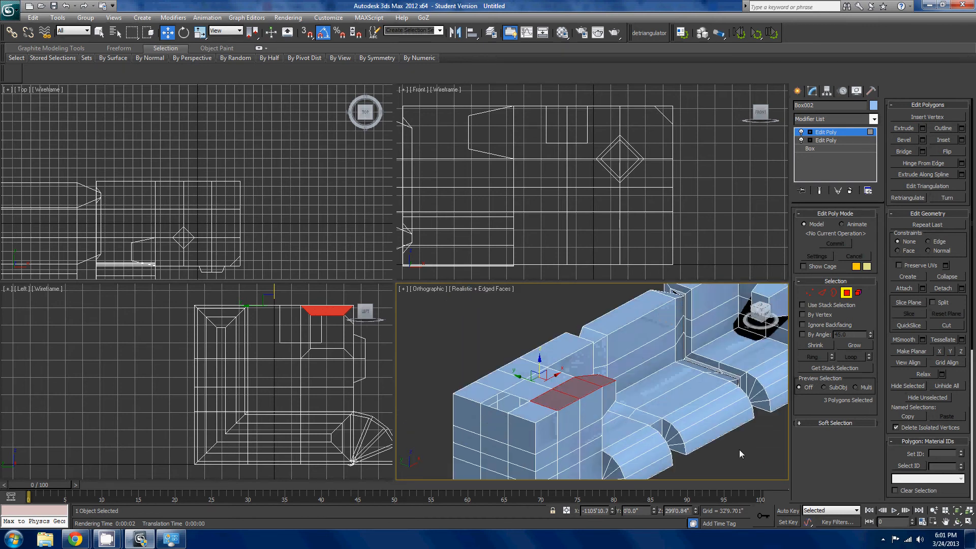
pyautogui.click(660, 336)
pyautogui.click(661, 334)
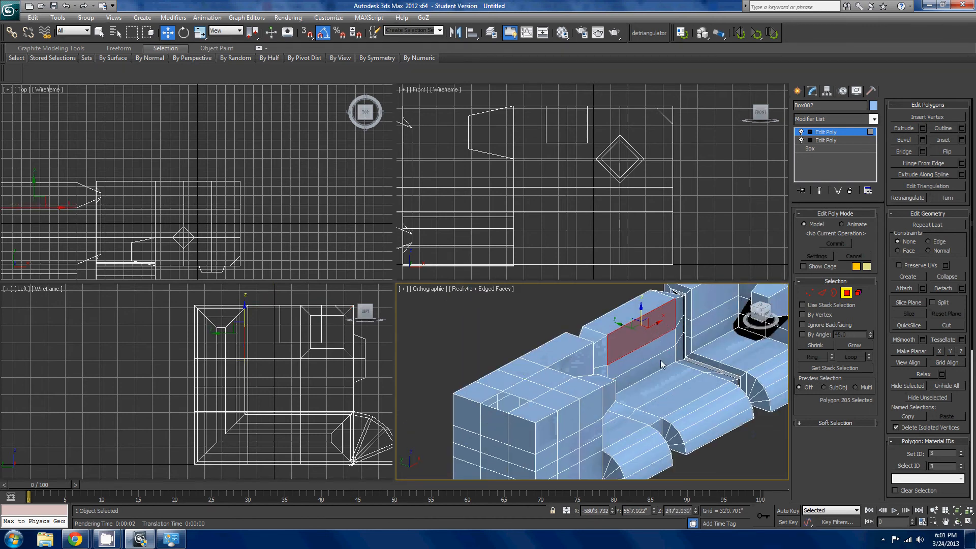
pyautogui.keyDown('ctrl'); pyautogui.click(660, 360); pyautogui.keyUp('ctrl')
pyautogui.keyDown('ctrl'); pyautogui.click(654, 350); pyautogui.keyUp('ctrl')
pyautogui.keyDown('alt'); pyautogui.moveTo(627, 368); pyautogui.dragTo(636, 398, button='middle'); pyautogui.keyUp('alt')
pyautogui.click(706, 374)
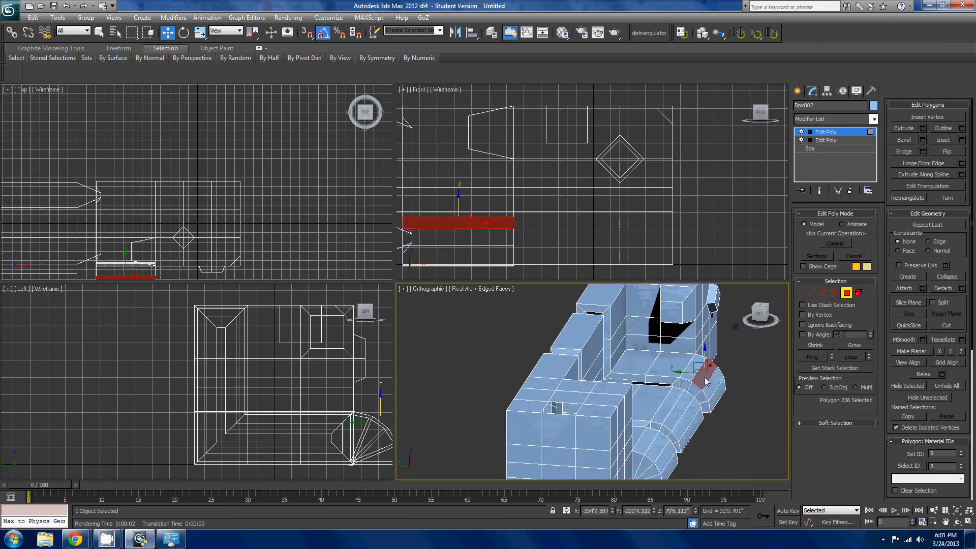
# - Select the eight flat top polygons around the square opening on the left end block
pyautogui.scroll(-5, 701, 371)
pyautogui.keyDown('alt'); pyautogui.moveTo(675, 367); pyautogui.dragTo(720, 366, button='middle'); pyautogui.keyUp('alt')
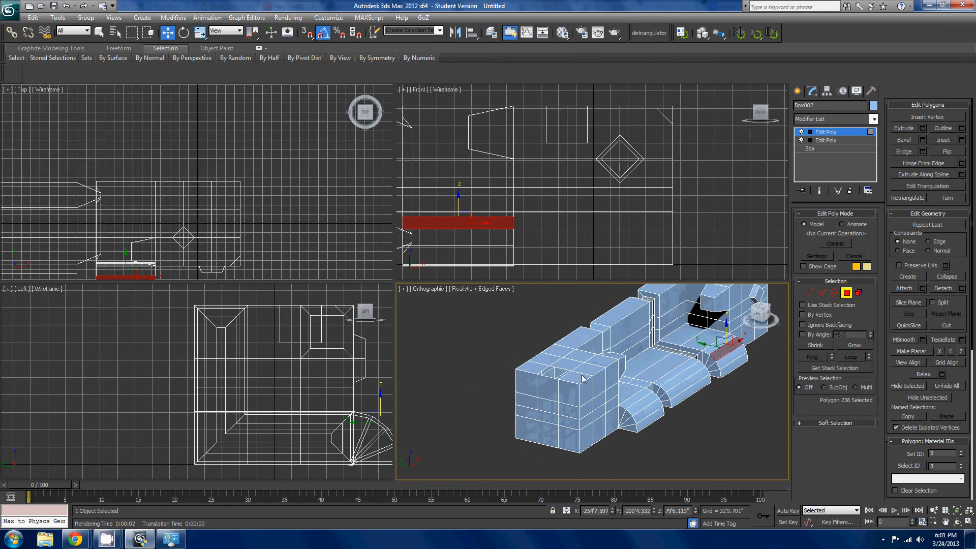
pyautogui.click(582, 375)
pyautogui.keyDown('ctrl'); pyautogui.click(592, 367); pyautogui.keyUp('ctrl')
pyautogui.keyDown('ctrl'); pyautogui.click(601, 361); pyautogui.keyUp('ctrl')
pyautogui.keyDown('ctrl'); pyautogui.click(583, 355); pyautogui.keyUp('ctrl')
pyautogui.keyDown('ctrl'); pyautogui.click(565, 362); pyautogui.keyUp('ctrl')
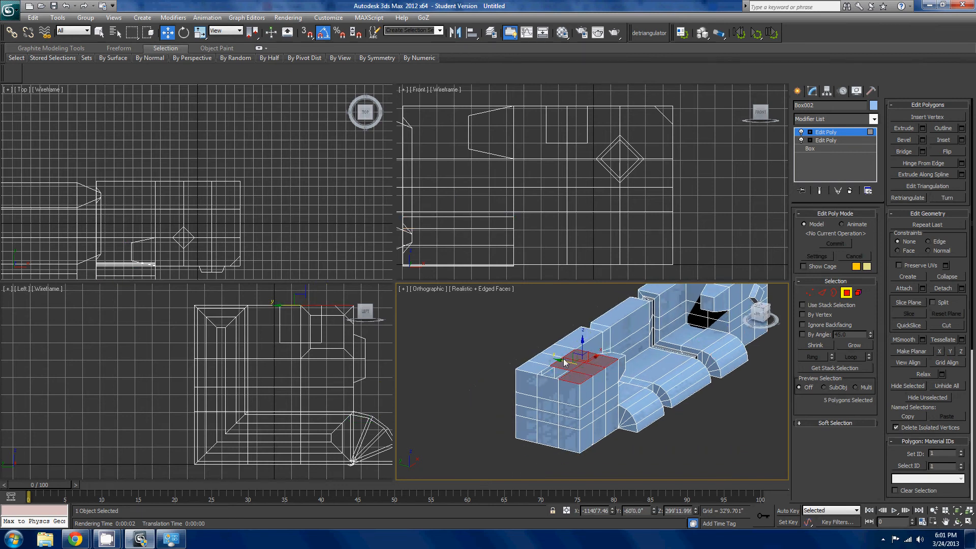
pyautogui.keyDown('ctrl'); pyautogui.click(558, 352); pyautogui.keyUp('ctrl')
pyautogui.keyDown('ctrl'); pyautogui.click(548, 359); pyautogui.keyUp('ctrl')
pyautogui.keyDown('ctrl'); pyautogui.click(530, 369); pyautogui.keyUp('ctrl')
# - Try View Align on the eight selected top polygons of the left end block
pyautogui.click(908, 363)
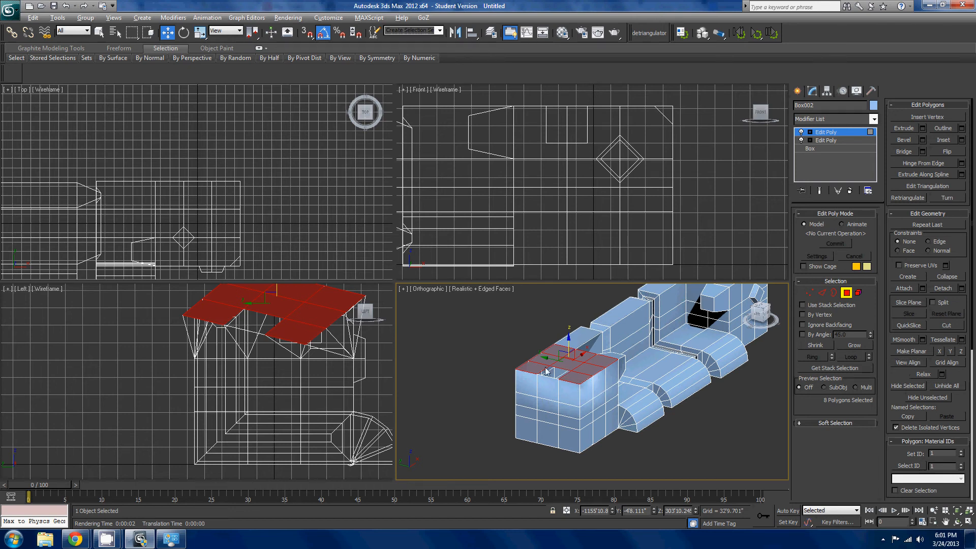
pyautogui.keyDown('alt'); pyautogui.moveTo(546, 371); pyautogui.dragTo(603, 395, button='middle'); pyautogui.keyUp('alt')
pyautogui.scroll(2, 610, 431)
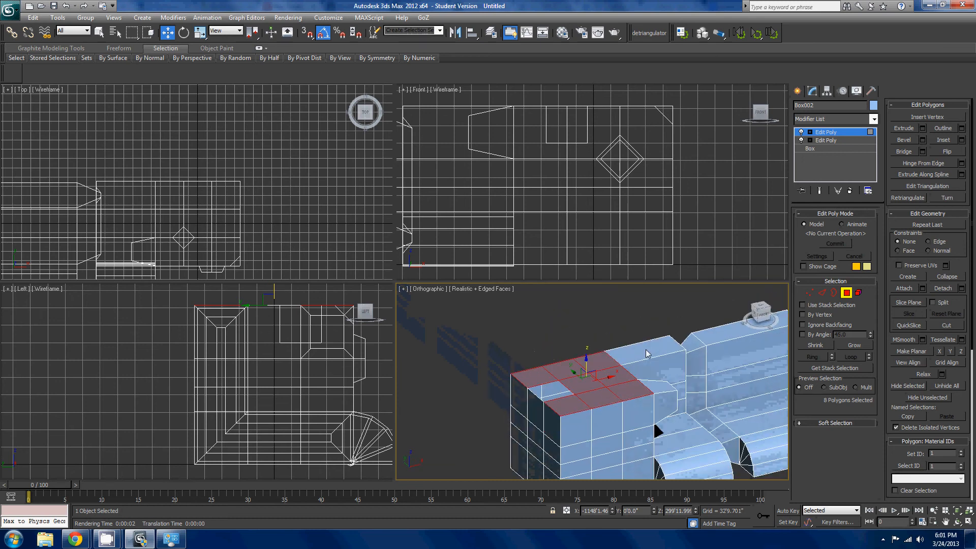
pyautogui.keyDown('alt'); pyautogui.moveTo(661, 422); pyautogui.dragTo(681, 366, button='middle'); pyautogui.keyUp('alt')
pyautogui.scroll(2, 667, 416)
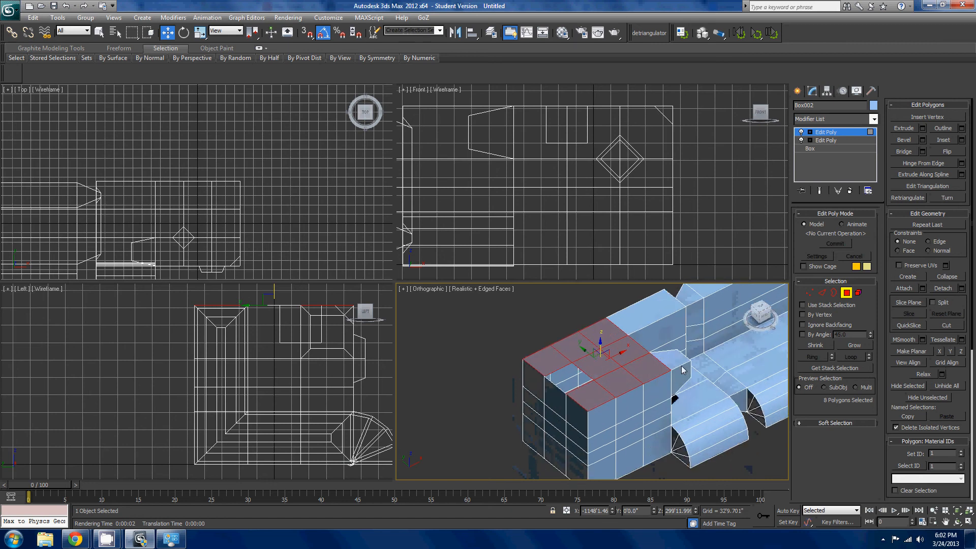
pyautogui.keyDown('alt'); pyautogui.moveTo(721, 391); pyautogui.dragTo(738, 361, button='middle'); pyautogui.keyUp('alt')
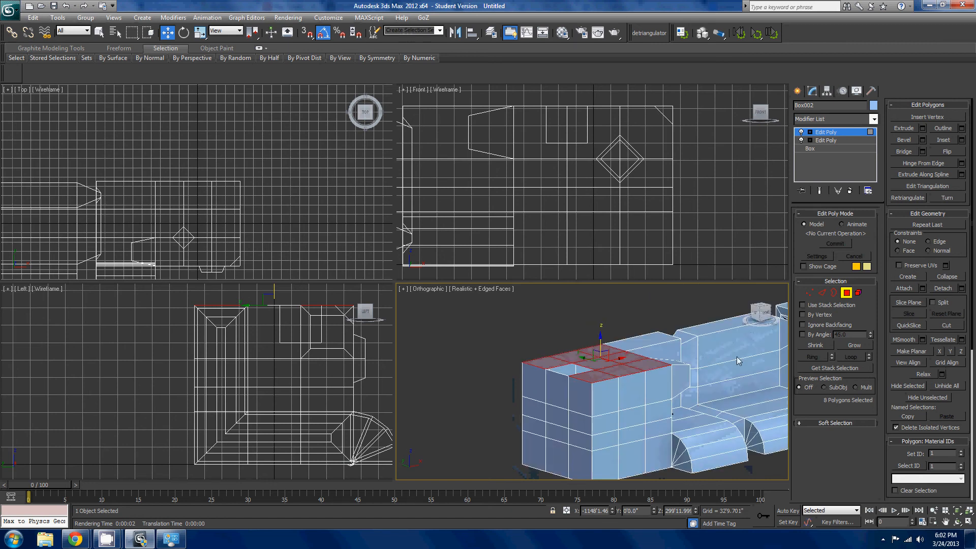
# - Try applying Relax twice to the eight selected top polygons, and undo it
pyautogui.click(923, 376)
pyautogui.click(922, 377)
pyautogui.click(923, 376)
pyautogui.keyDown('alt'); pyautogui.moveTo(757, 403); pyautogui.dragTo(844, 425, button='middle'); pyautogui.keyUp('alt')
pyautogui.hotkey('ctrl', 'z')
pyautogui.hotkey('ctrl', 'z')
pyautogui.hotkey('ctrl', 'z')
pyautogui.hotkey('ctrl', 'z')
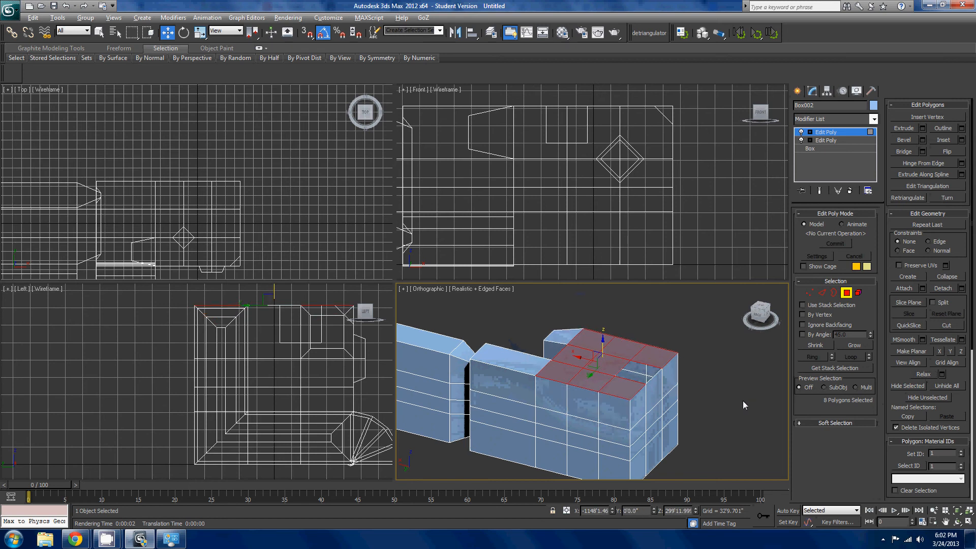
# - Open the Relax settings for the selected top polygons and try adjusting them
pyautogui.keyDown('alt'); pyautogui.moveTo(743, 405); pyautogui.dragTo(708, 397, button='middle'); pyautogui.keyUp('alt')
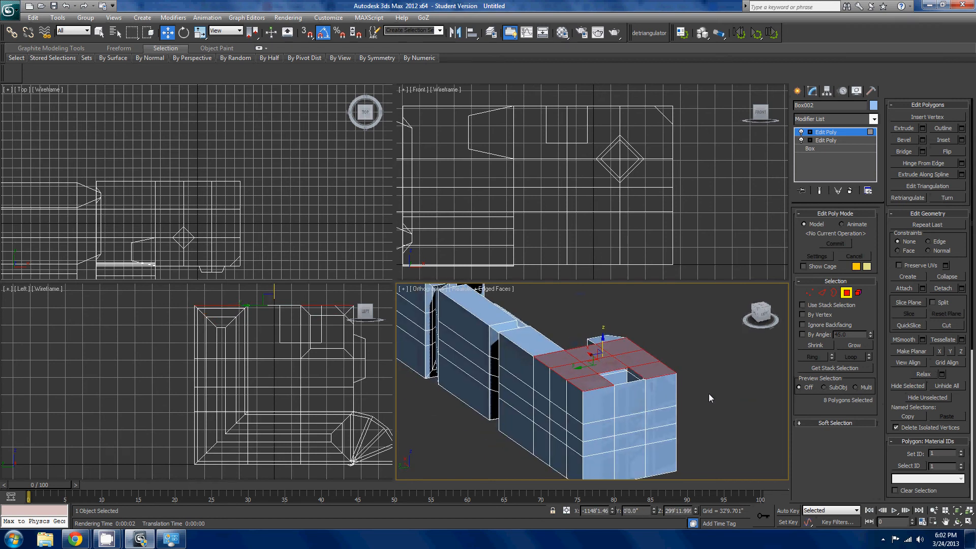
pyautogui.click(942, 375)
pyautogui.moveTo(423, 322); pyautogui.dragTo(428, 345)
pyautogui.click(447, 365)
# - Hide the eight selected top polygons of the left end block, and unhide all polygons
pyautogui.scroll(3, 693, 413)
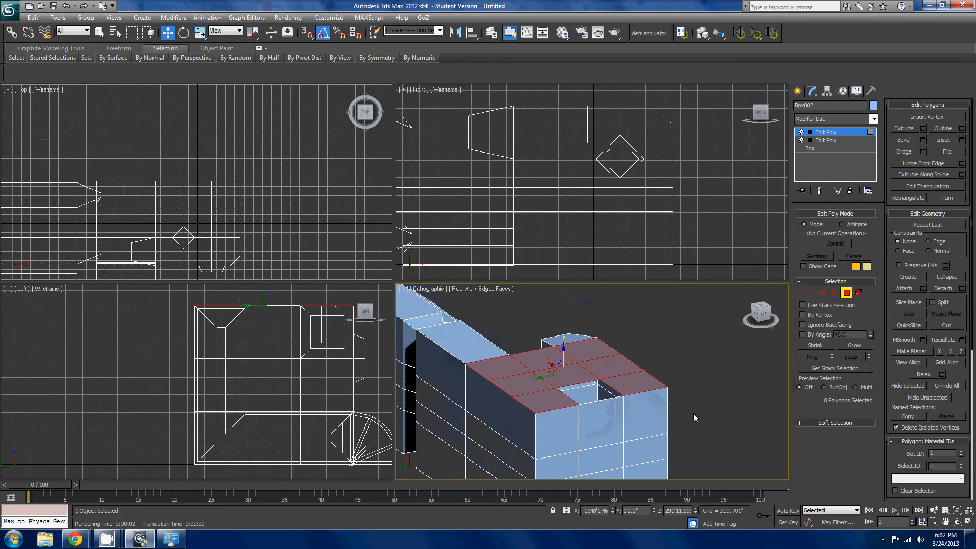
pyautogui.click(900, 386)
pyautogui.moveTo(701, 422)
pyautogui.keyDown('alt'); pyautogui.mouseDown(button='middle')
pyautogui.moveTo(721, 445)
pyautogui.moveTo(705, 386)
pyautogui.mouseUp(button='middle'); pyautogui.keyUp('alt')
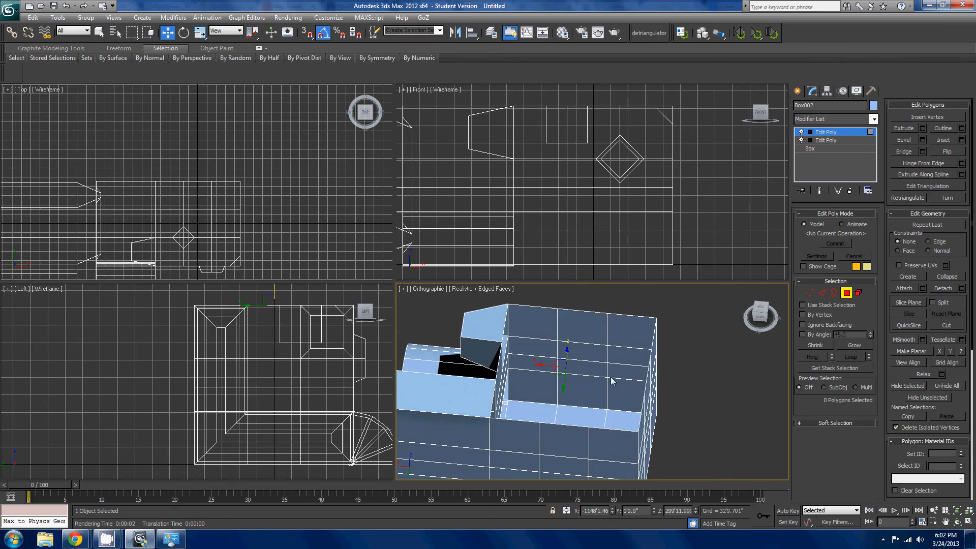
pyautogui.click(946, 386)
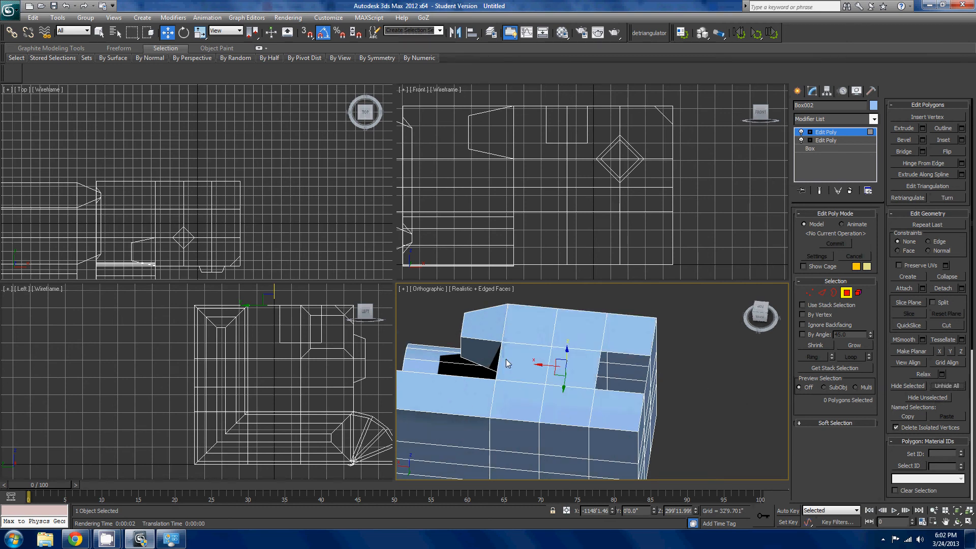
# - Reselect the eight top polygons around the left end block's square opening
pyautogui.click(524, 358)
pyautogui.click(619, 341)
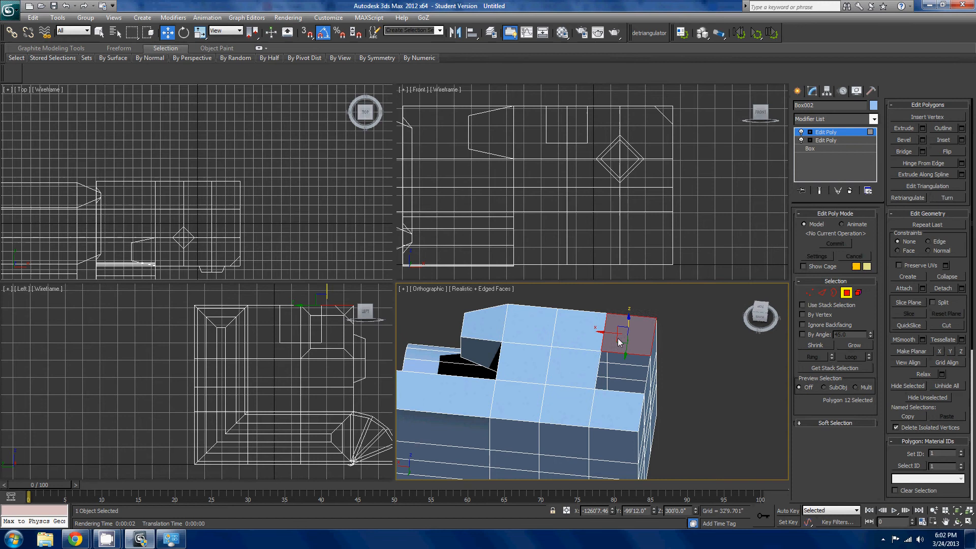
pyautogui.keyDown('ctrl'); pyautogui.click(546, 333); pyautogui.keyUp('ctrl')
pyautogui.keyDown('ctrl'); pyautogui.click(583, 333); pyautogui.keyUp('ctrl')
pyautogui.keyDown('ctrl'); pyautogui.click(576, 366); pyautogui.keyUp('ctrl')
pyautogui.keyDown('ctrl'); pyautogui.click(571, 403); pyautogui.keyUp('ctrl')
pyautogui.keyDown('ctrl'); pyautogui.click(607, 405); pyautogui.keyUp('ctrl')
pyautogui.keyDown('ctrl'); pyautogui.click(525, 399); pyautogui.keyUp('ctrl')
pyautogui.keyDown('ctrl'); pyautogui.click(536, 377); pyautogui.keyUp('ctrl')
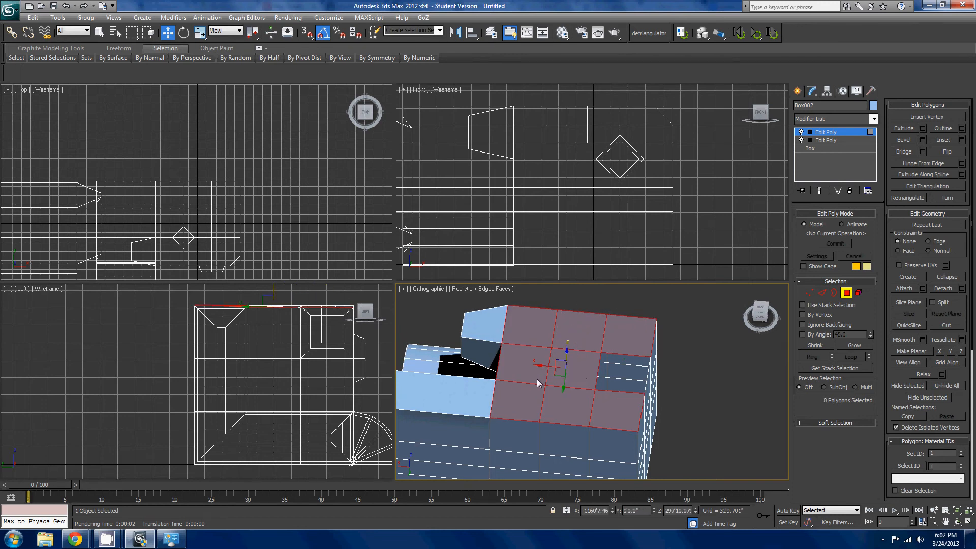
# - Try Hide Unselected with the eight top polygons selected, undo it, and clear the polygon selection
pyautogui.click(940, 398)
pyautogui.hotkey('ctrl', 'z')
pyautogui.click(709, 396)
pyautogui.scroll(-4, 708, 396)
pyautogui.keyDown('alt'); pyautogui.moveTo(708, 396); pyautogui.dragTo(703, 361, button='middle'); pyautogui.keyUp('alt')
pyautogui.scroll(3, 717, 393)
pyautogui.moveTo(699, 397); pyautogui.dragTo(687, 352, button='middle')
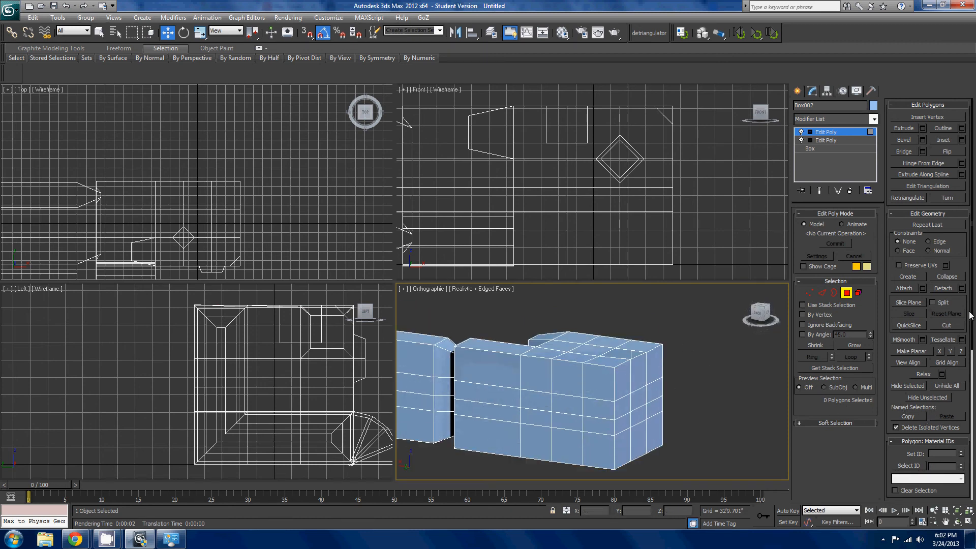
# - Switch to edge selection and select the whole edge loop along the end block's upper long edge
pyautogui.scroll(-5, 970, 279)
pyautogui.scroll(5, 927, 305)
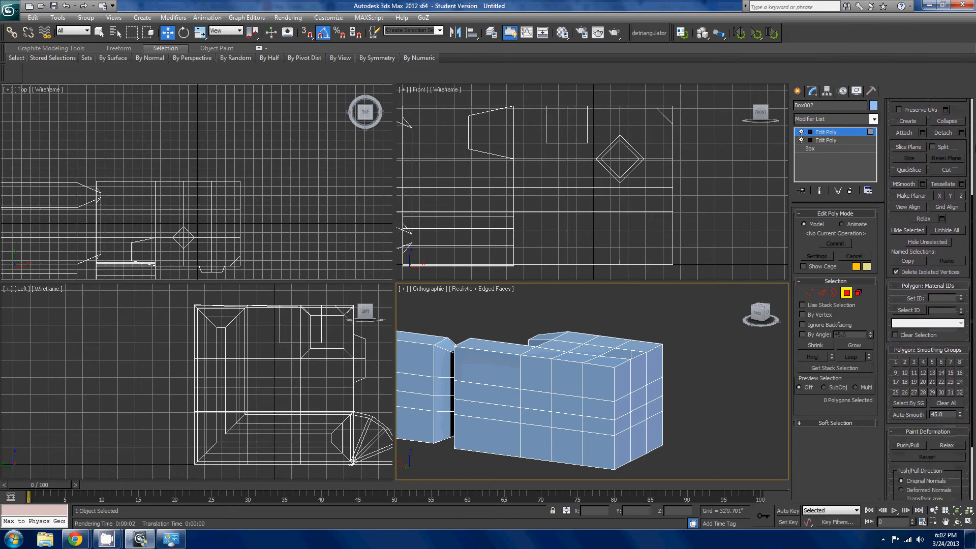
pyautogui.click(822, 293)
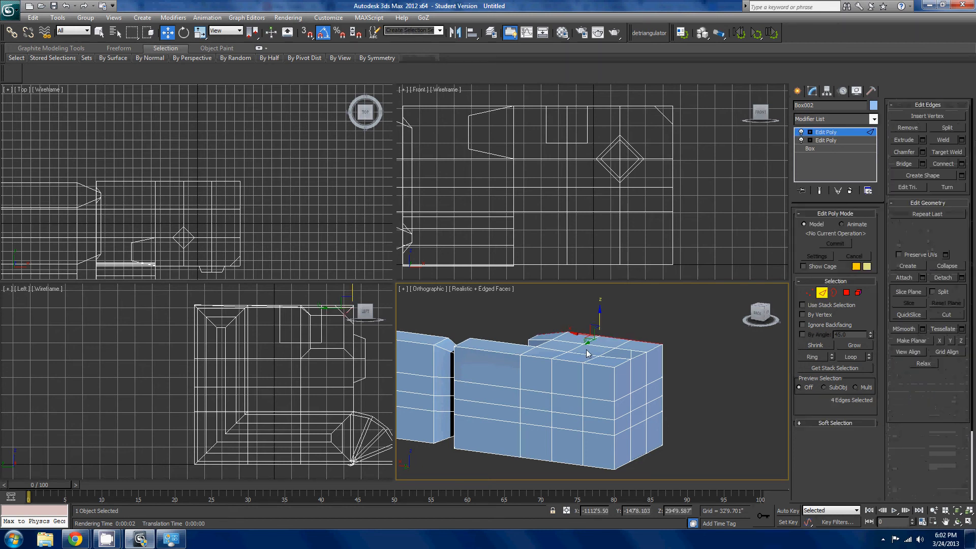
pyautogui.moveTo(597, 380); pyautogui.dragTo(609, 382, button='middle')
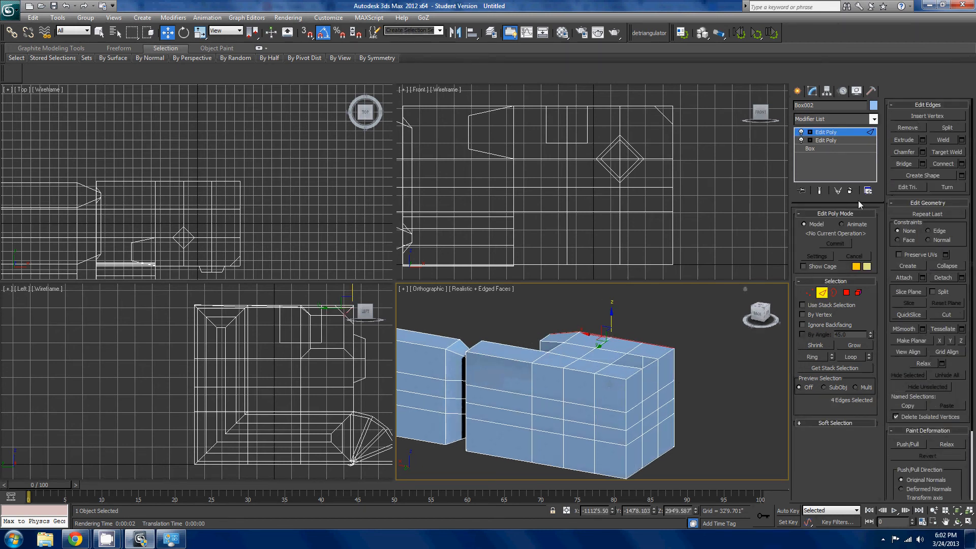
pyautogui.scroll(2, 536, 351)
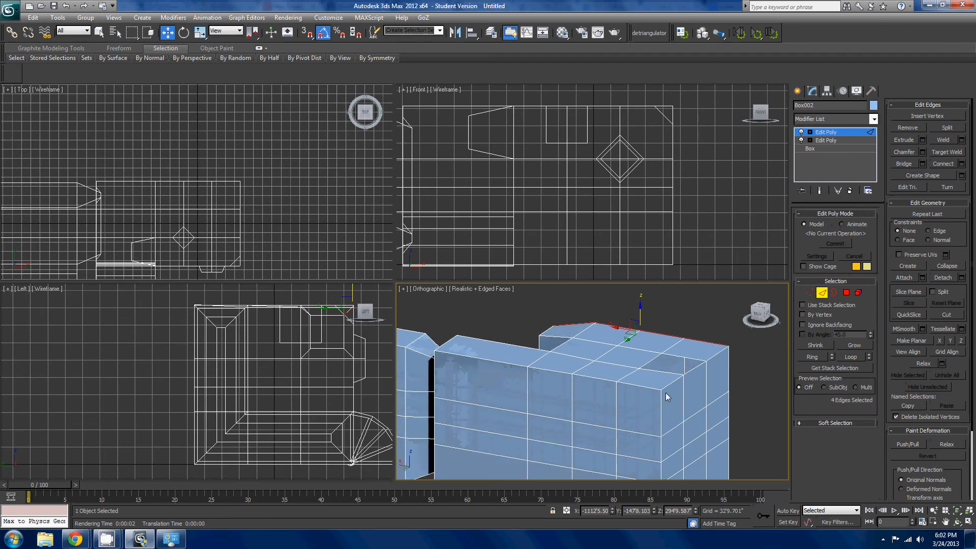
pyautogui.click(642, 390)
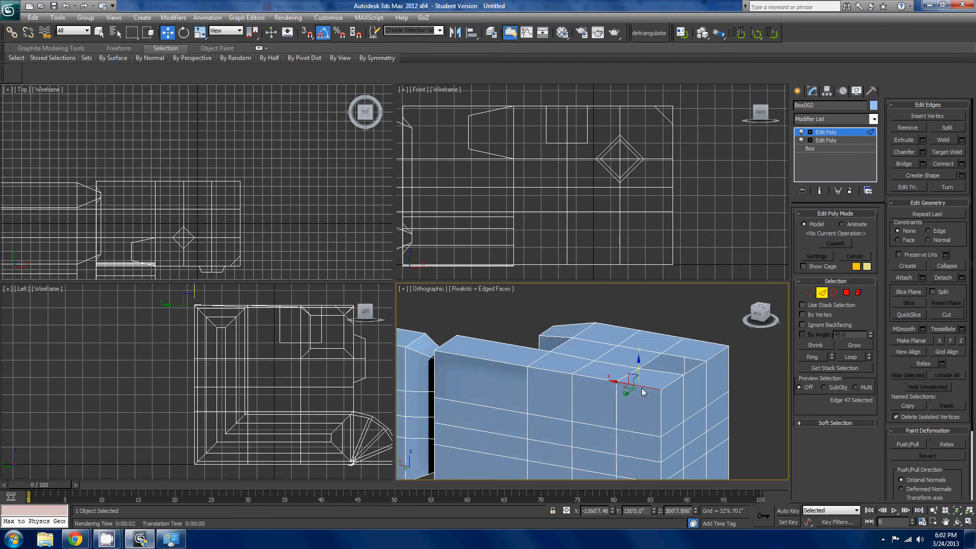
pyautogui.doubleClick(642, 390)
pyautogui.moveTo(630, 379); pyautogui.dragTo(690, 377, button='middle')
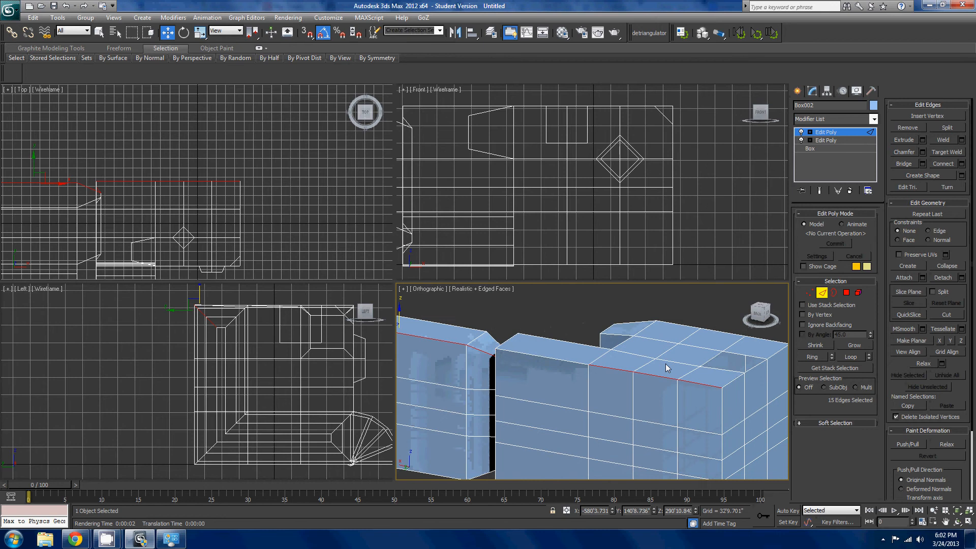
pyautogui.scroll(-3, 612, 376)
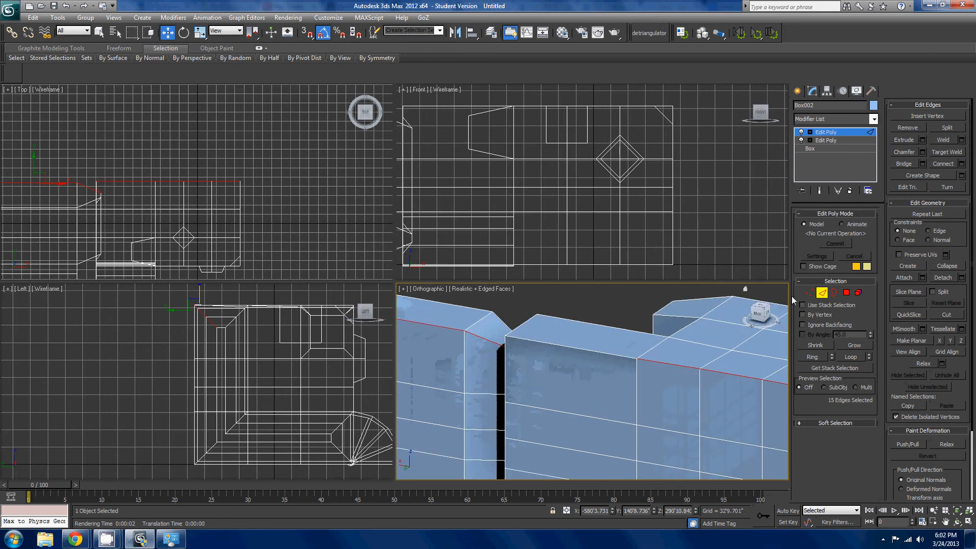
# - Switch to vertex selection and weld the three vertices selected at the end block's upper edge
pyautogui.press('1')
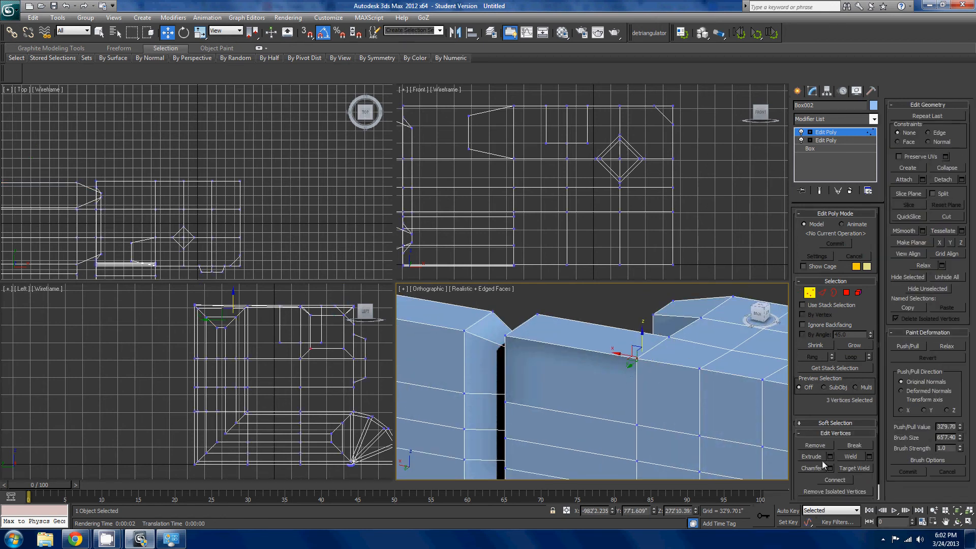
pyautogui.click(849, 460)
pyautogui.keyDown('alt'); pyautogui.moveTo(663, 400); pyautogui.dragTo(686, 381, button='middle'); pyautogui.keyUp('alt')
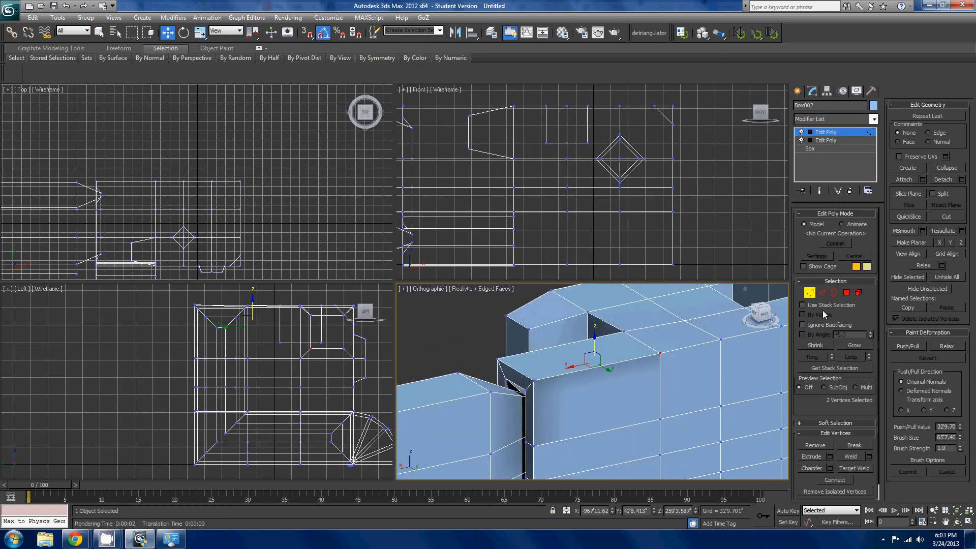
# - Check how far the edge loop runs along the end block's top edge, and undo the last selection change
pyautogui.click(833, 293)
pyautogui.click(822, 294)
pyautogui.click(687, 350)
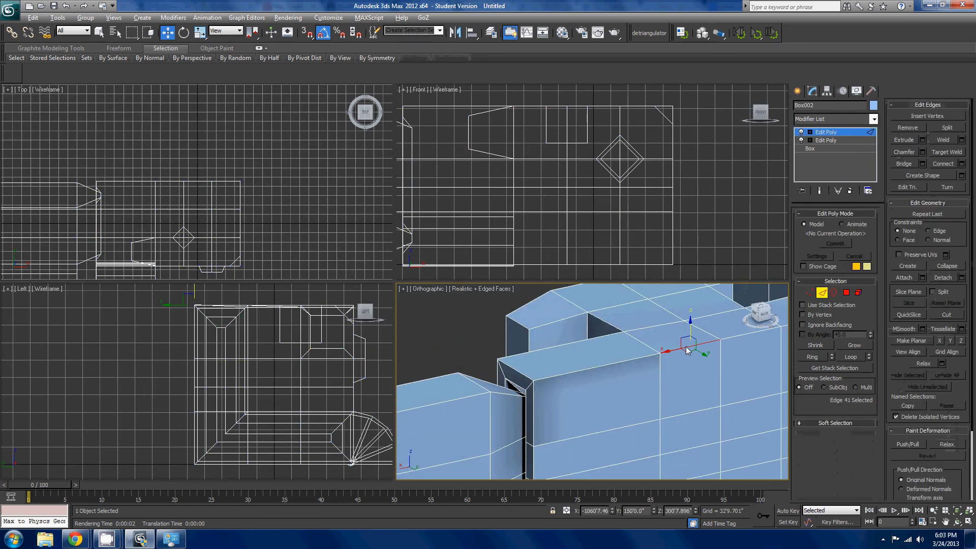
pyautogui.doubleClick(686, 351)
pyautogui.click(686, 350)
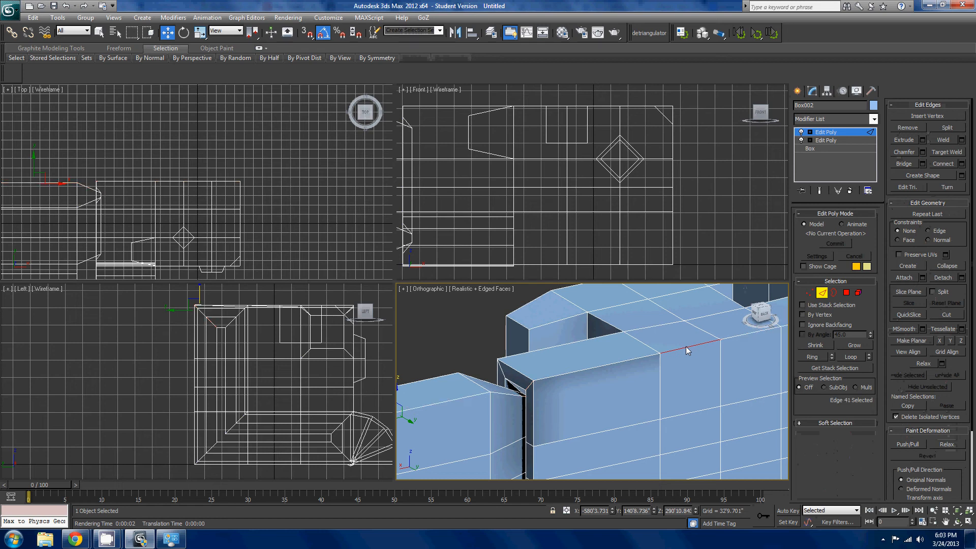
pyautogui.hotkey('ctrl', 'z')
pyautogui.moveTo(700, 338); pyautogui.dragTo(618, 383, button='middle')
pyautogui.scroll(-3, 618, 384)
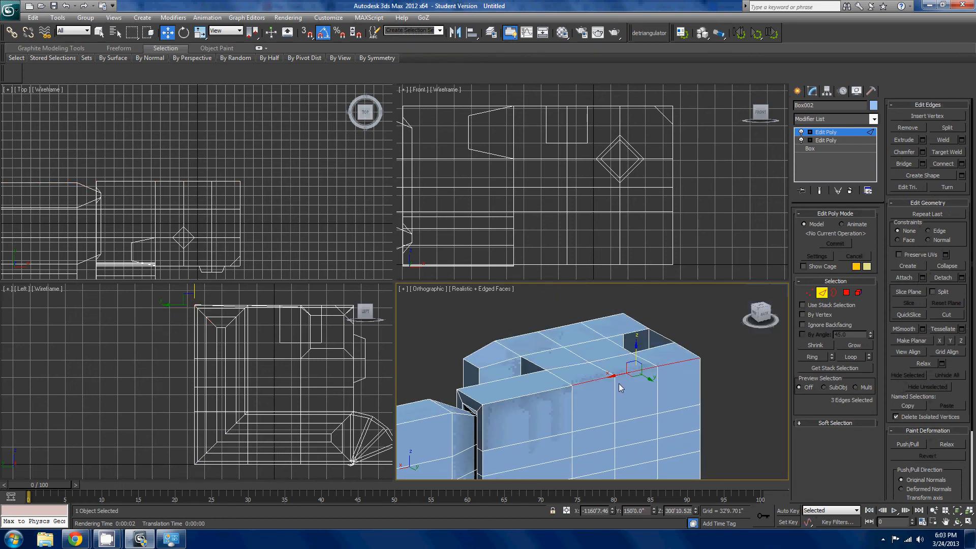
pyautogui.scroll(3, 581, 355)
# - Select the overlapping vertices where the end block's side meets the narrow arm and weld them
pyautogui.click(808, 293)
pyautogui.click(563, 388)
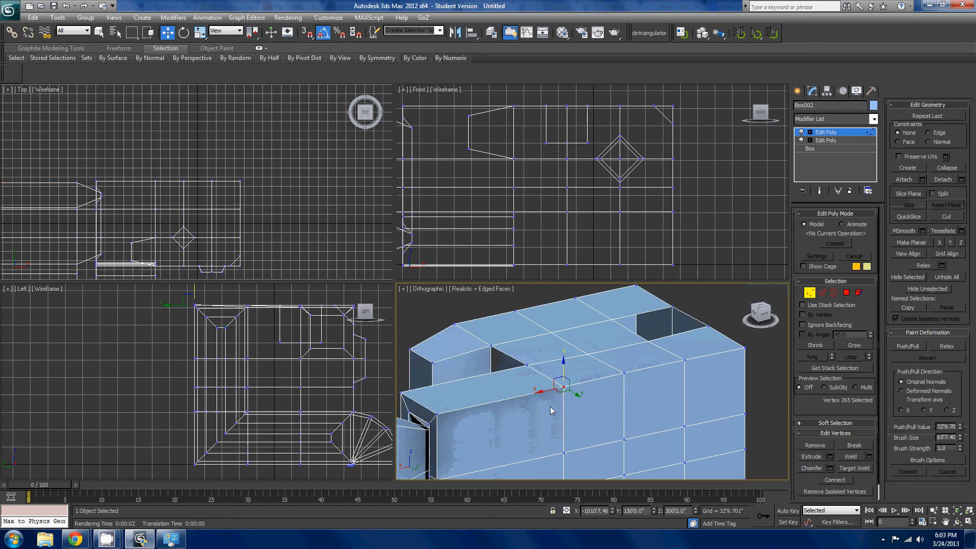
pyautogui.moveTo(582, 439); pyautogui.dragTo(552, 463)
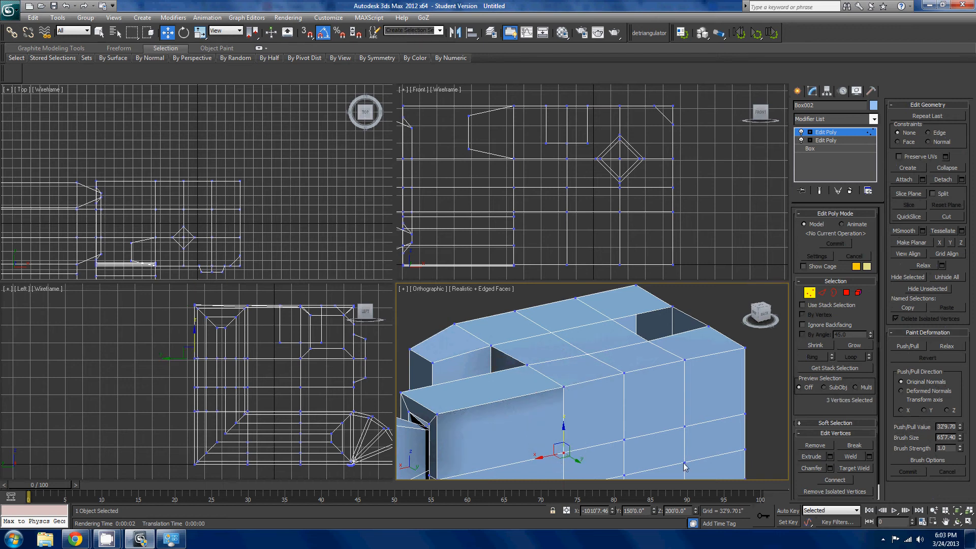
pyautogui.click(845, 457)
# - Select vertices across the mirrored model and weld them together
pyautogui.scroll(-4, 630, 419)
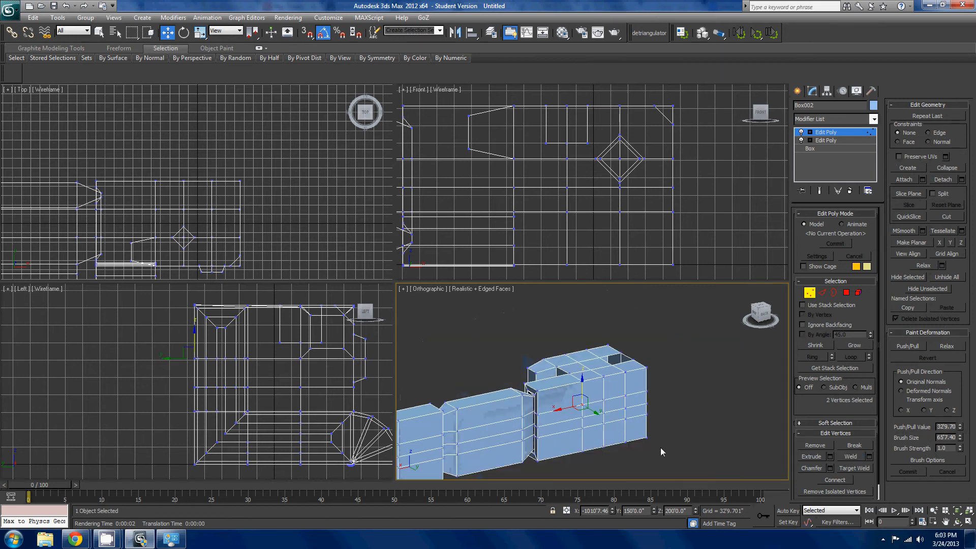
pyautogui.hotkey('ctrl', 'a')
pyautogui.click(851, 457)
pyautogui.scroll(3, 729, 433)
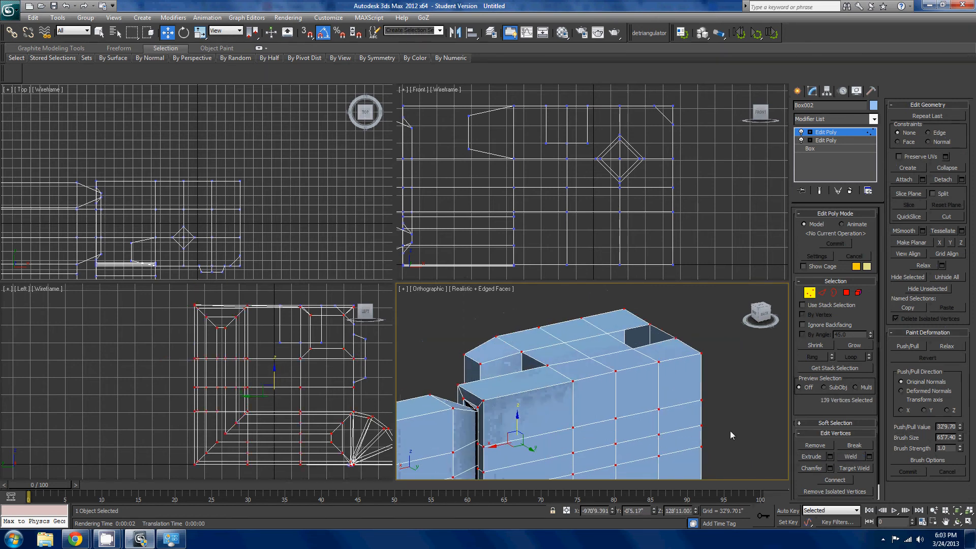
# - Extend the three selected top edges to their full edge loop and examine it where the end block meets the middle section
pyautogui.click(822, 292)
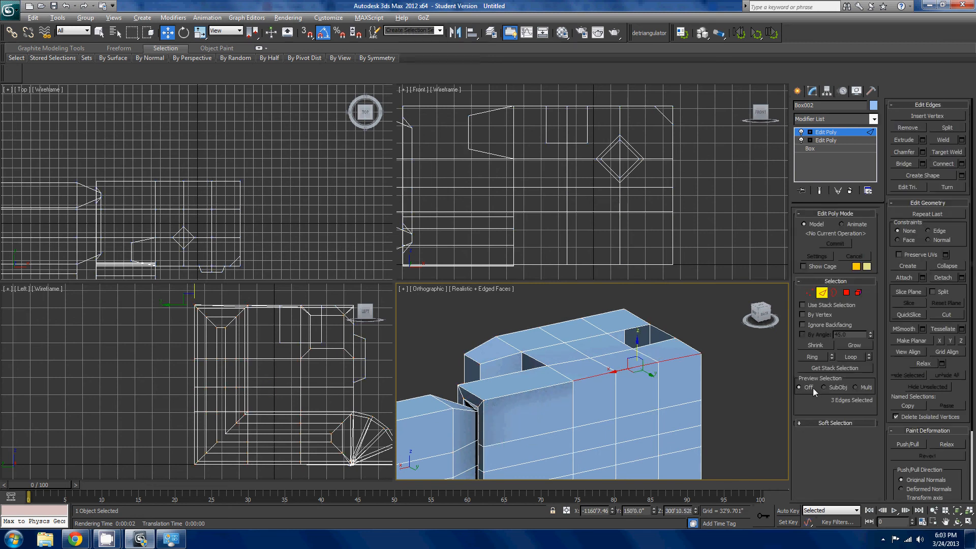
pyautogui.hotkey('alt', 'l')
pyautogui.moveTo(676, 400); pyautogui.dragTo(616, 418, button='middle')
pyautogui.scroll(-3, 734, 399)
pyautogui.scroll(3, 748, 407)
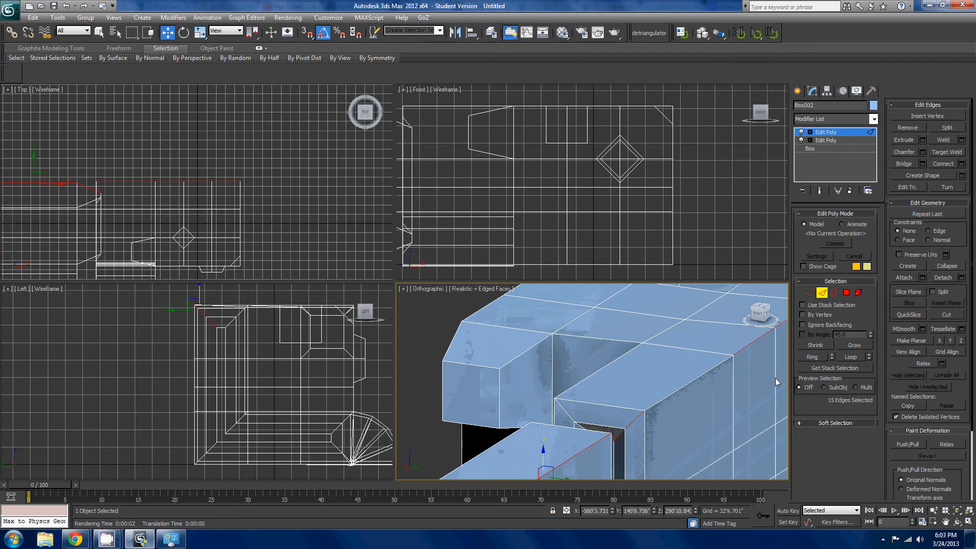
pyautogui.moveTo(699, 387); pyautogui.dragTo(605, 371, button='middle')
pyautogui.scroll(2, 606, 370)
# - Select individual top and side polygons near the end block's narrow arm to check the faces there
pyautogui.click(846, 292)
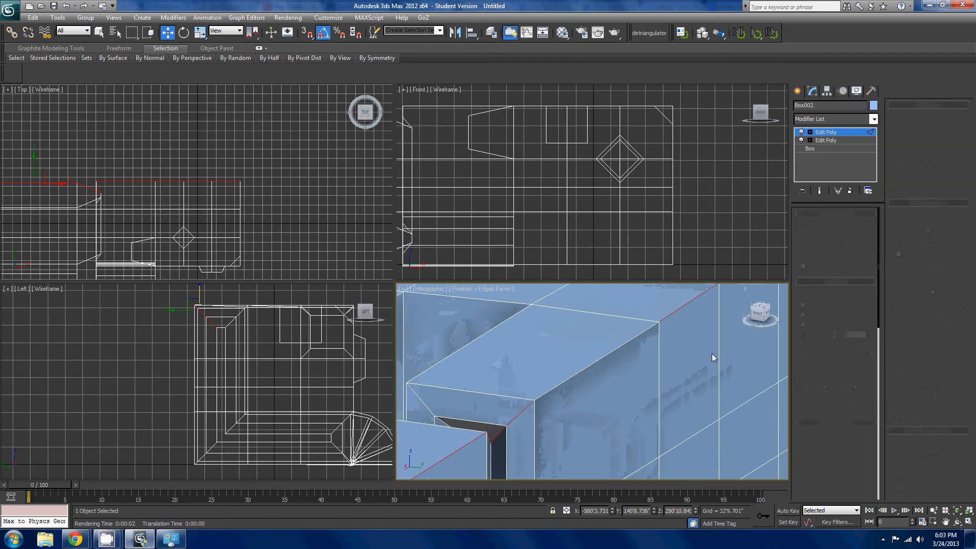
pyautogui.click(605, 392)
pyautogui.click(623, 334)
pyautogui.click(642, 313)
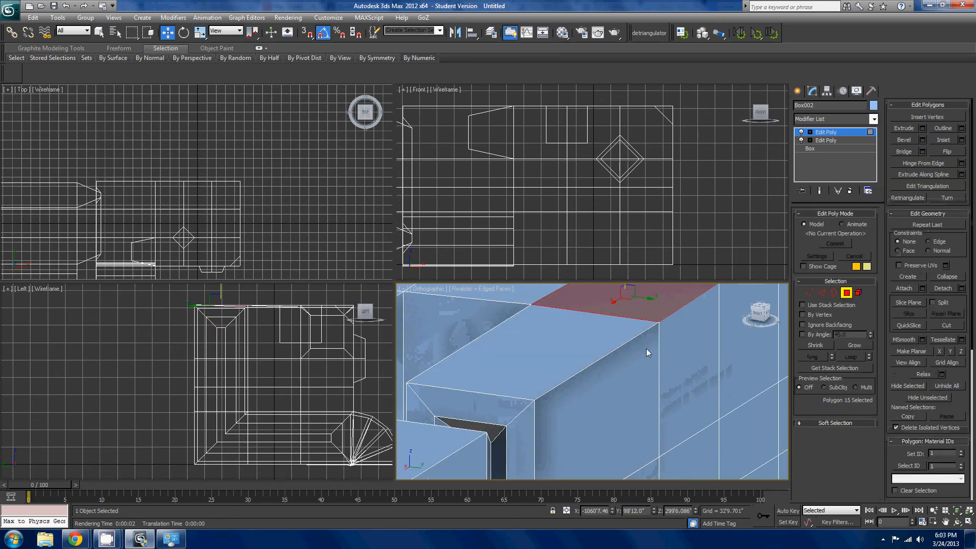
pyautogui.click(645, 351)
pyautogui.click(686, 356)
pyautogui.click(607, 388)
pyautogui.scroll(-4, 605, 392)
pyautogui.click(601, 451)
pyautogui.click(601, 416)
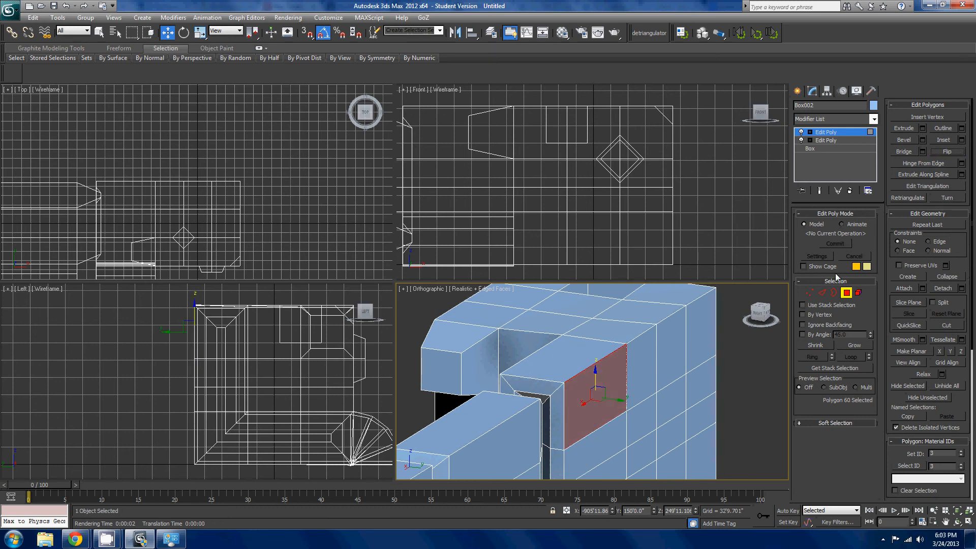
# - Select the vertices along the vertical outer edge of the end block's narrow arm and weld them
pyautogui.click(809, 293)
pyautogui.click(626, 344)
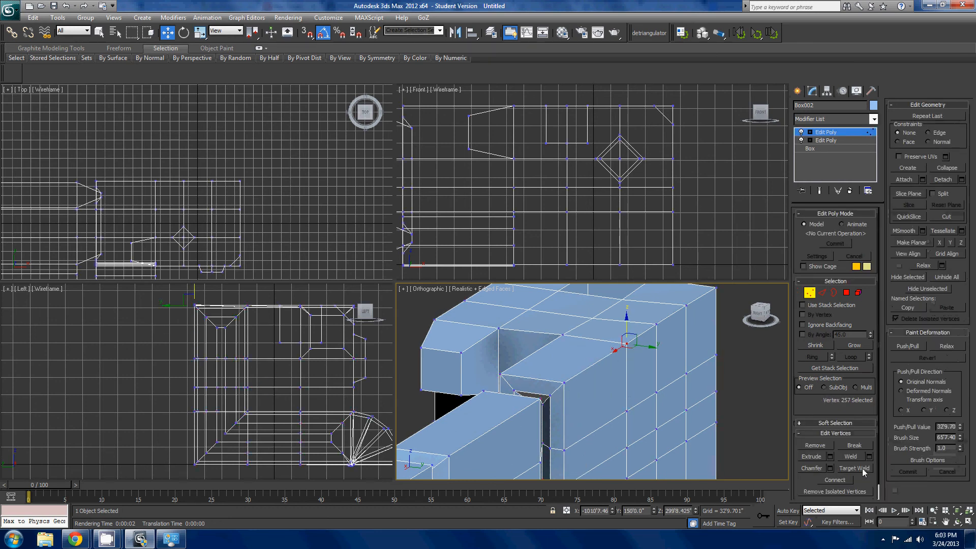
pyautogui.moveTo(614, 440); pyautogui.dragTo(557, 460)
pyautogui.click(577, 450)
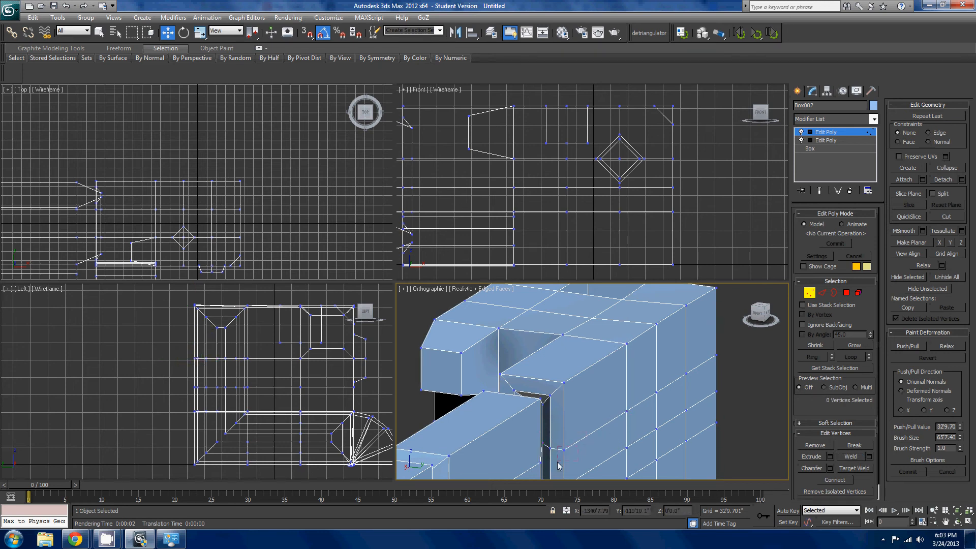
pyautogui.click(851, 457)
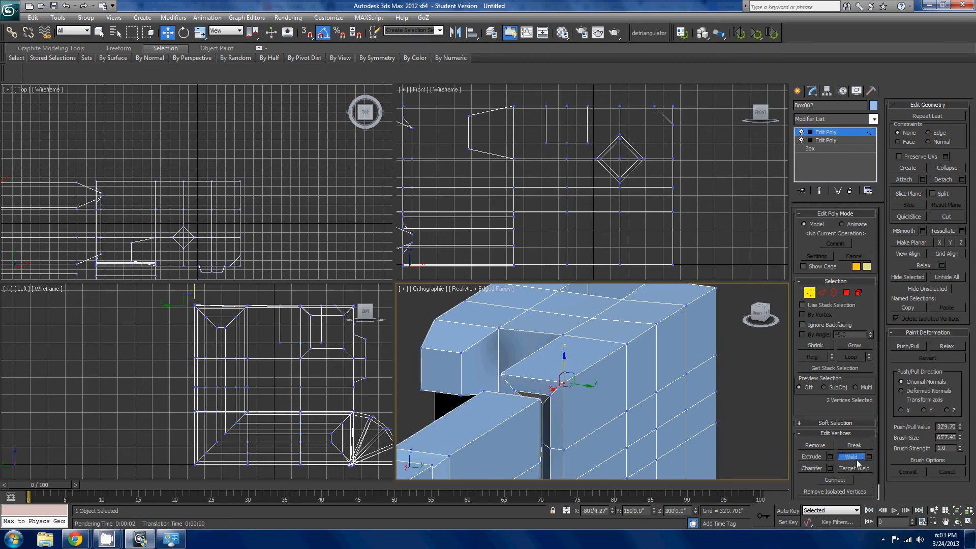
# - Try a ring selection on the edges, reselect the top long edge as a loop, and examine its path
pyautogui.moveTo(562, 314); pyautogui.dragTo(577, 317, button='middle')
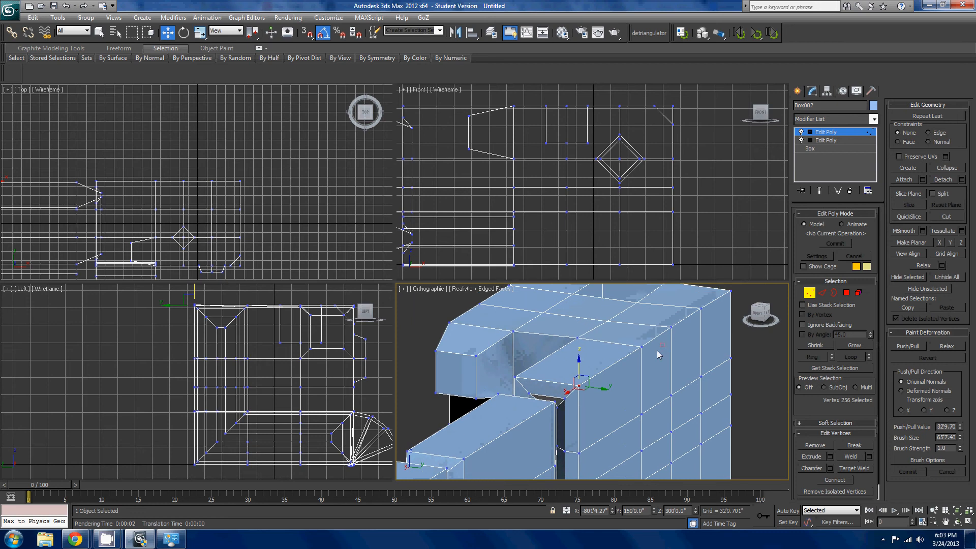
pyautogui.click(821, 293)
pyautogui.hotkey('alt', 'r')
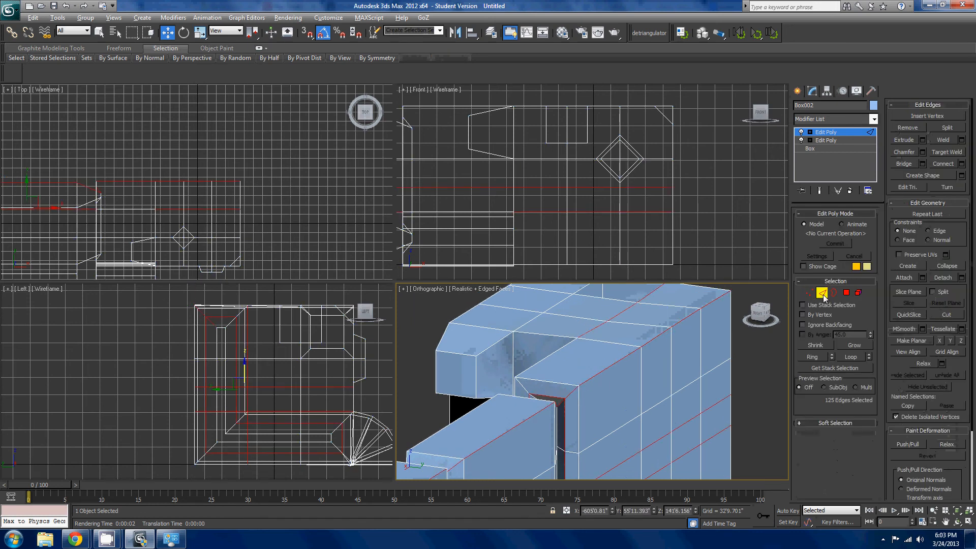
pyautogui.click(653, 342)
pyautogui.hotkey('alt', 'l')
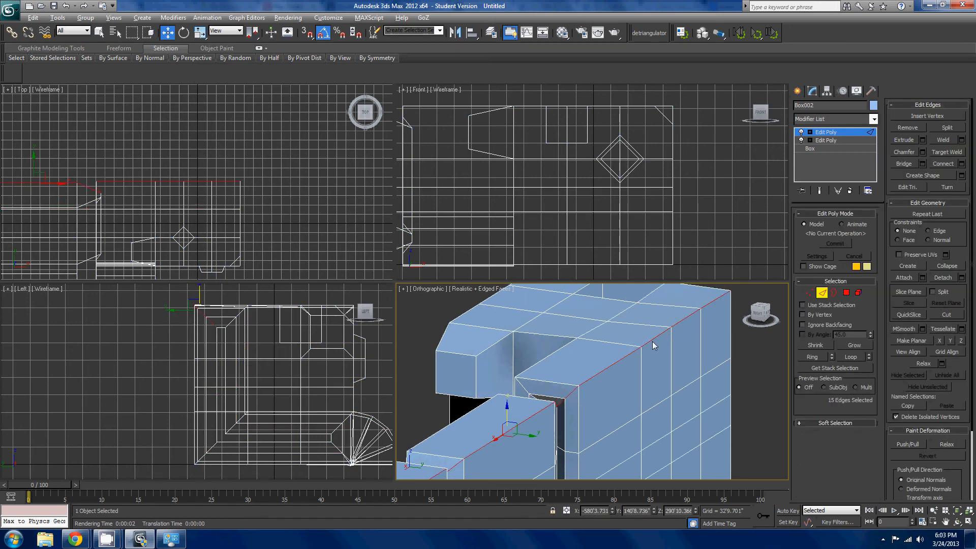
pyautogui.scroll(-5, 652, 341)
pyautogui.keyDown('alt'); pyautogui.moveTo(638, 341); pyautogui.dragTo(740, 386, button='middle'); pyautogui.keyUp('alt')
pyautogui.scroll(2, 688, 385)
pyautogui.scroll(4, 602, 398)
pyautogui.scroll(2, 679, 386)
pyautogui.scroll(-2, 679, 386)
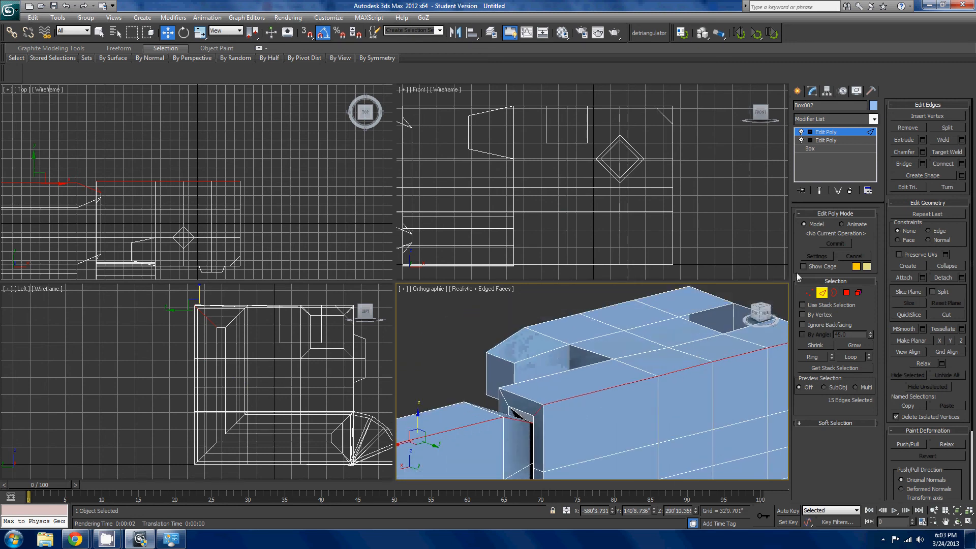
# - Try removing the selected top edge loop, undo the removal, and inspect the end block's corner
pyautogui.click(917, 129)
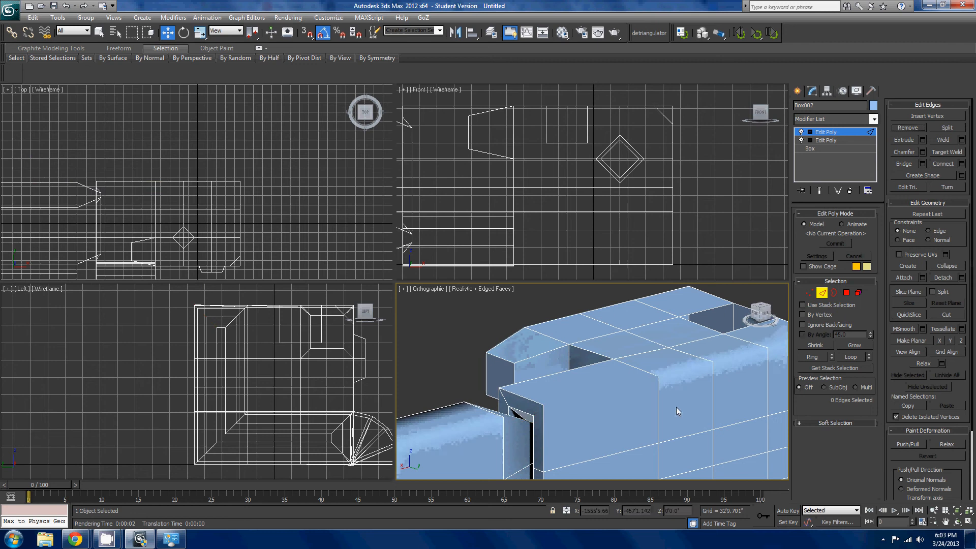
pyautogui.hotkey('ctrl', 'z')
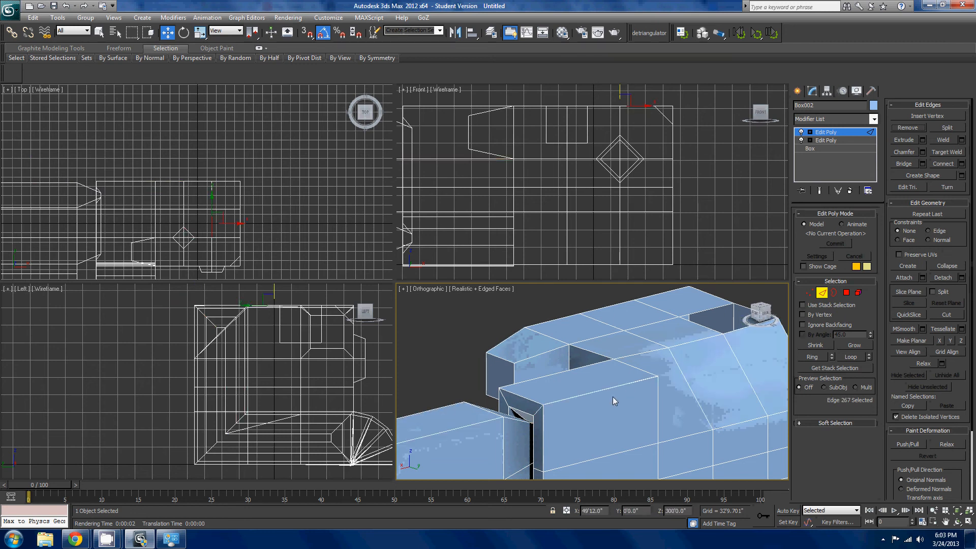
pyautogui.moveTo(612, 397); pyautogui.dragTo(695, 398, button='middle')
pyautogui.scroll(3, 550, 382)
pyautogui.scroll(-3, 582, 396)
pyautogui.scroll(3, 721, 431)
pyautogui.scroll(-2, 685, 381)
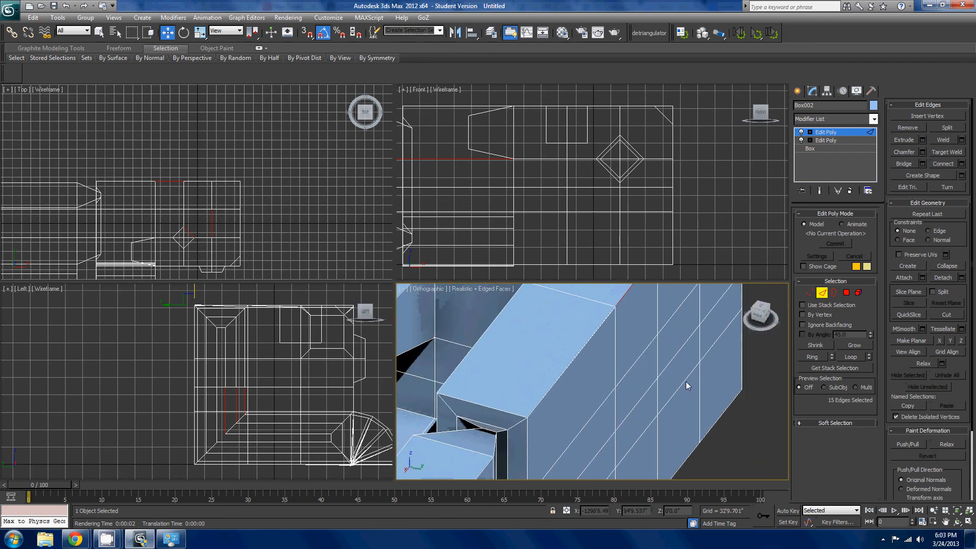
# - Select the nine vertices around the vertical edge line beside the narrow arm and weld them
pyautogui.click(815, 298)
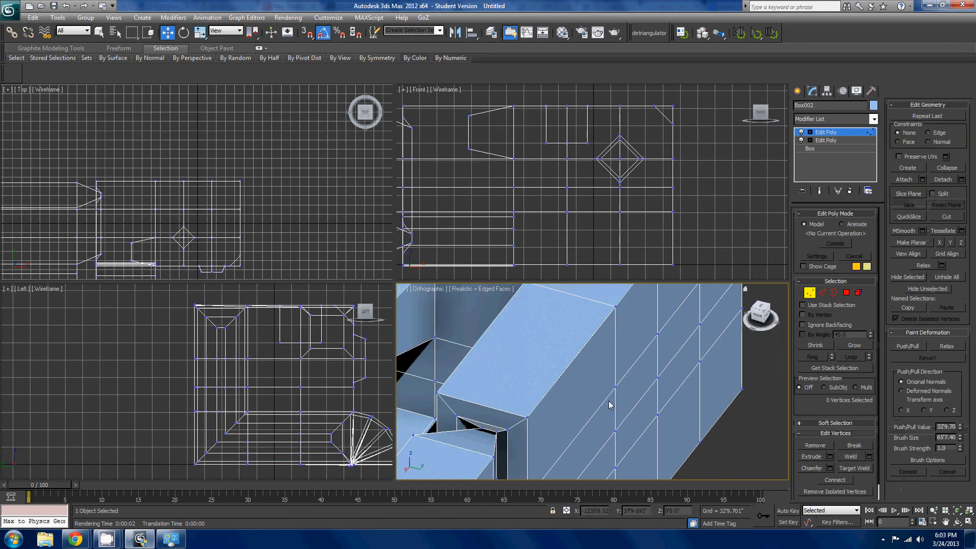
pyautogui.scroll(-4, 604, 356)
pyautogui.moveTo(604, 355); pyautogui.dragTo(567, 401)
pyautogui.click(844, 456)
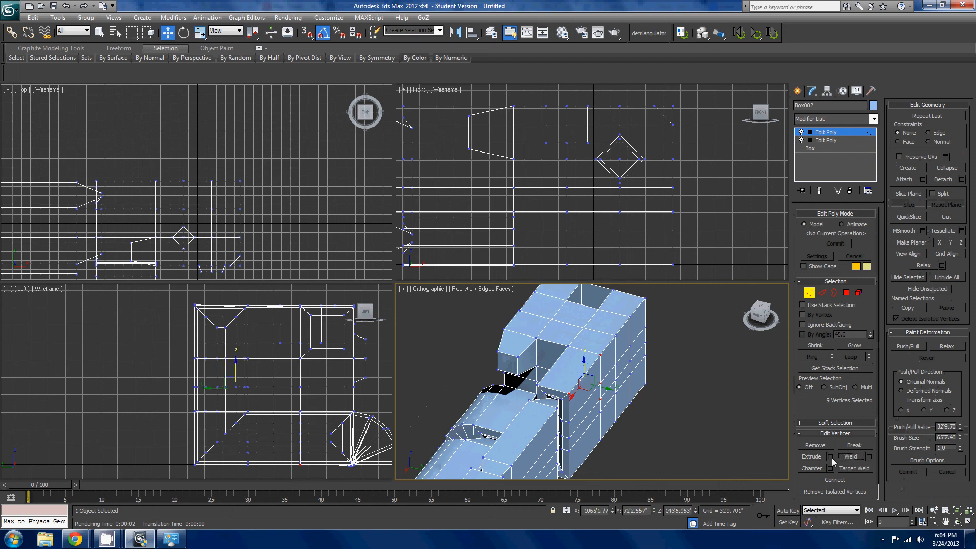
# - Select nearly all vertices of the mirrored model with one region selection and weld them
pyautogui.scroll(-5, 700, 410)
pyautogui.moveTo(649, 454); pyautogui.dragTo(465, 259)
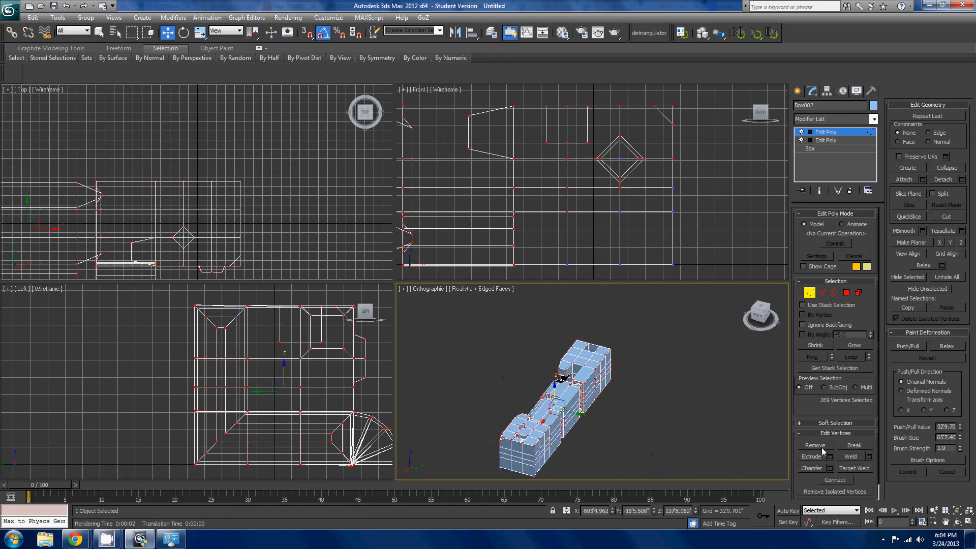
pyautogui.click(848, 456)
pyautogui.scroll(8, 645, 393)
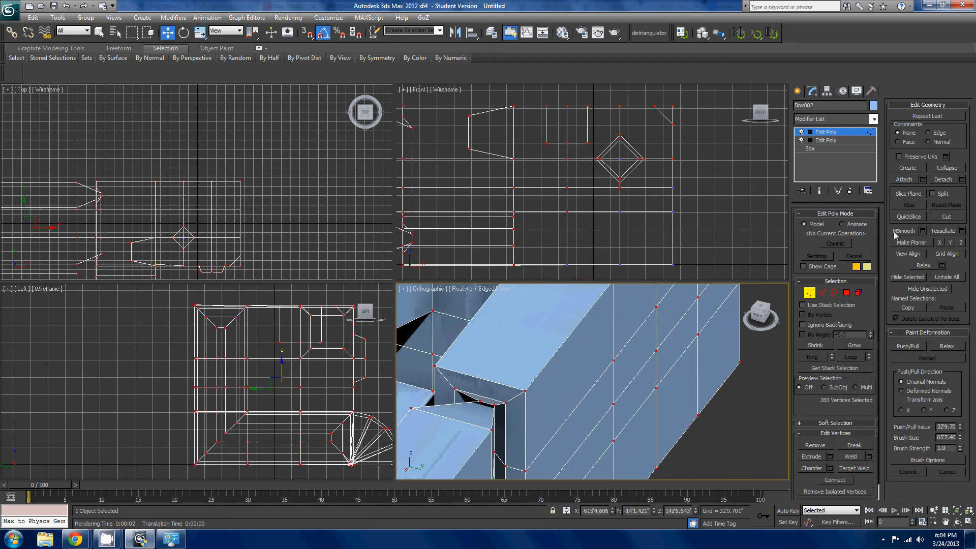
# - Switch to edge editing and select the long top edge loop running along the end block
pyautogui.click(822, 292)
pyautogui.scroll(-5, 687, 348)
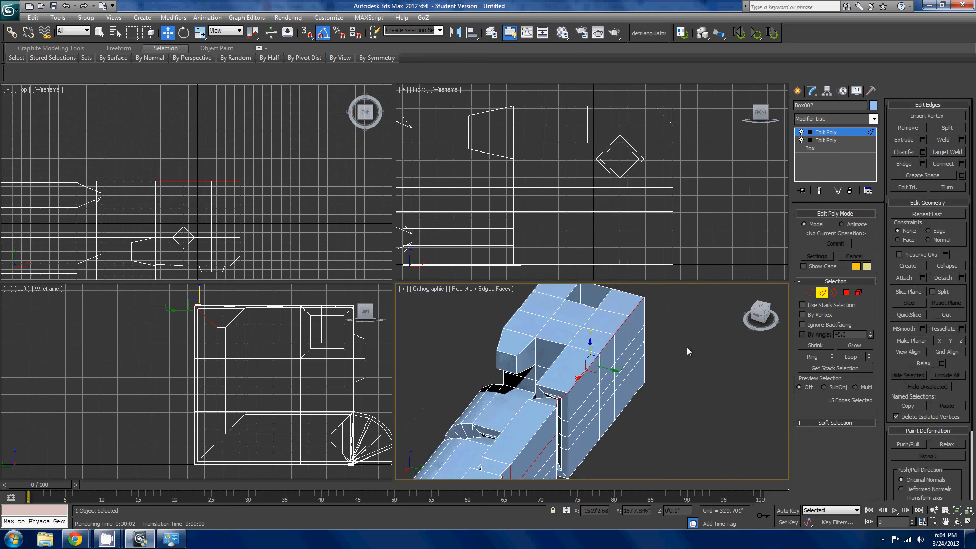
pyautogui.click(587, 372)
pyautogui.doubleClick(585, 372)
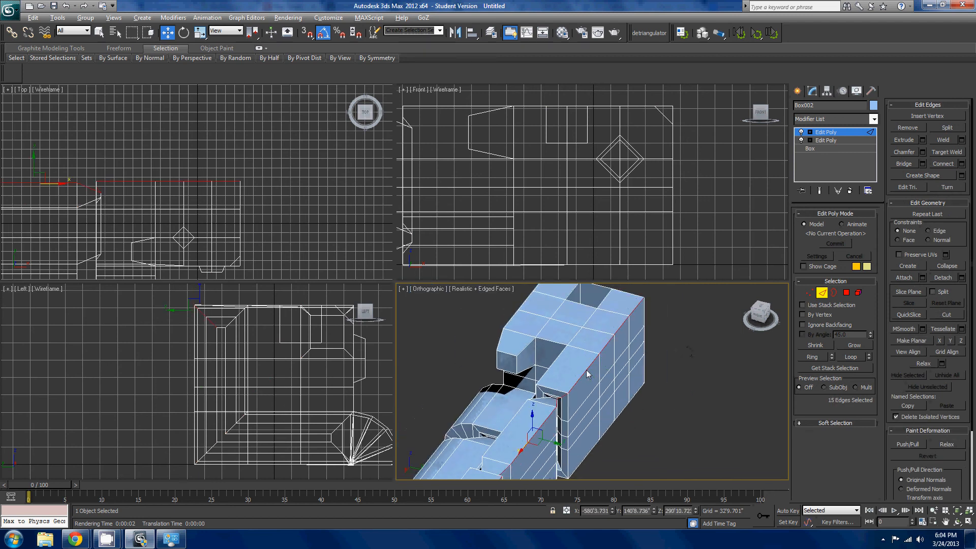
pyautogui.scroll(3, 584, 370)
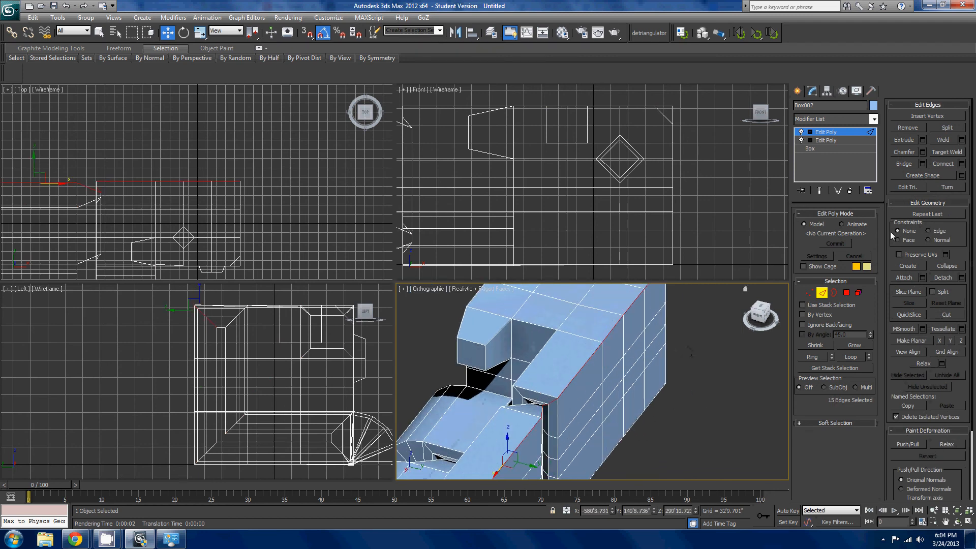
# - Try splitting the selected top edge loop and moving one of its edges, and undo the changes
pyautogui.click(950, 128)
pyautogui.click(620, 347)
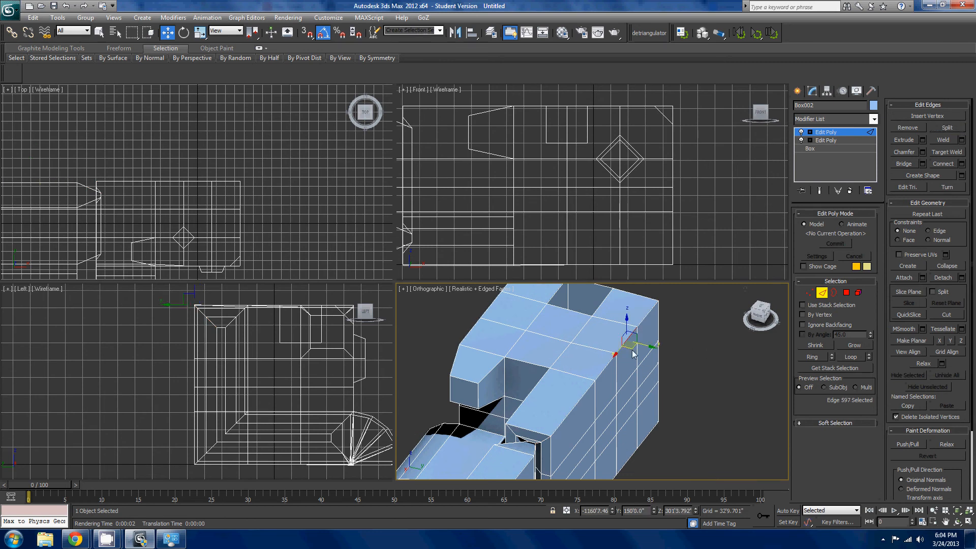
pyautogui.scroll(3, 621, 347)
pyautogui.moveTo(595, 354); pyautogui.dragTo(641, 390)
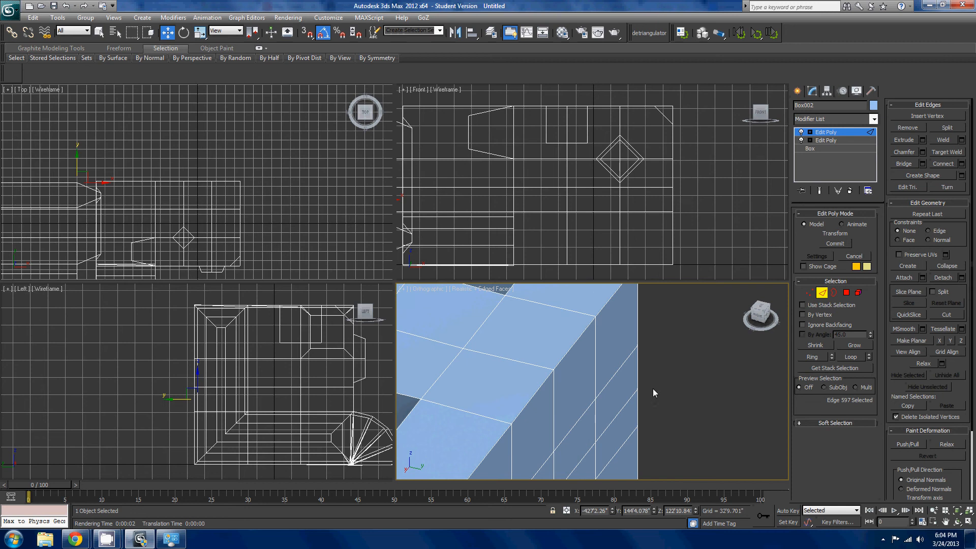
pyautogui.hotkey('ctrl', 'z')
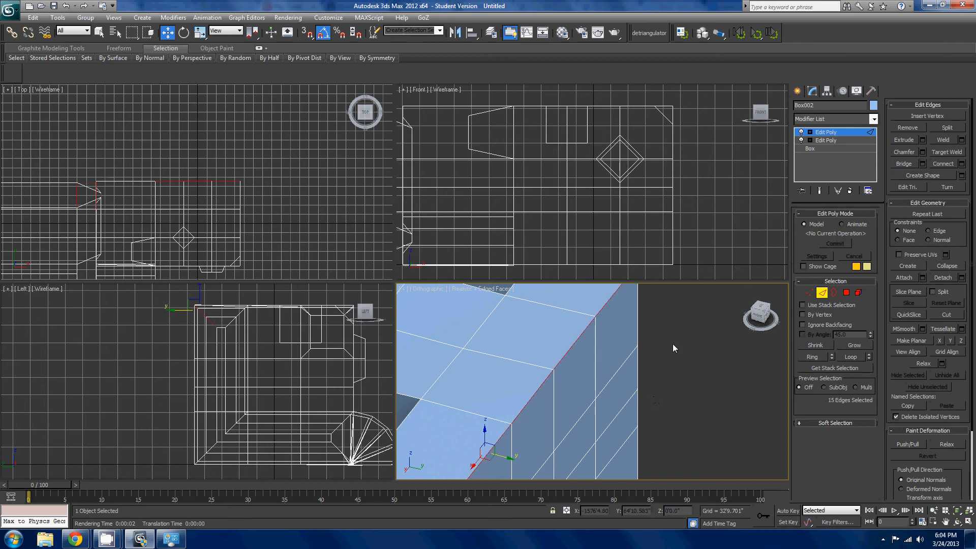
pyautogui.scroll(-2, 672, 343)
pyautogui.scroll(2, 693, 332)
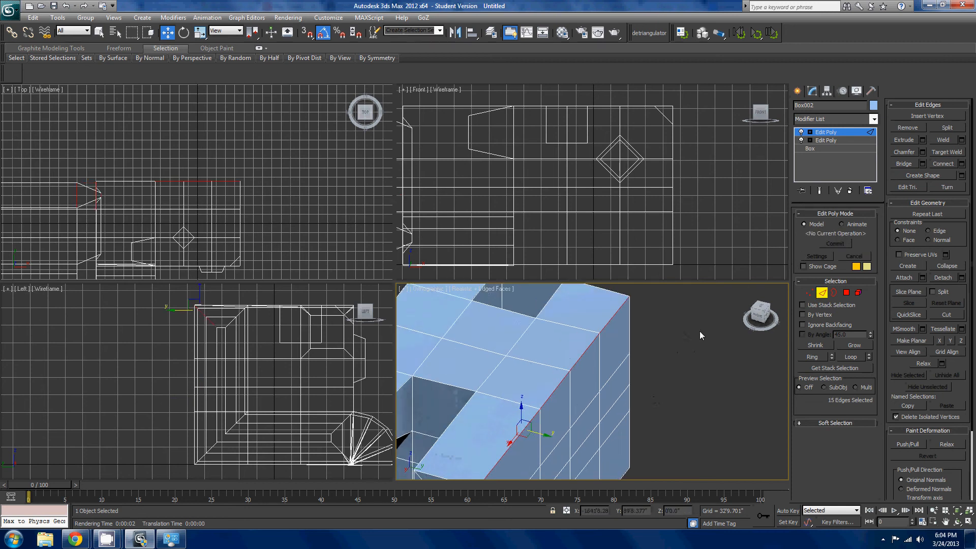
# - Try a freehand Extrude on the selected top edge loop, inspect the shape, and undo it
pyautogui.click(903, 140)
pyautogui.moveTo(568, 355); pyautogui.dragTo(647, 373)
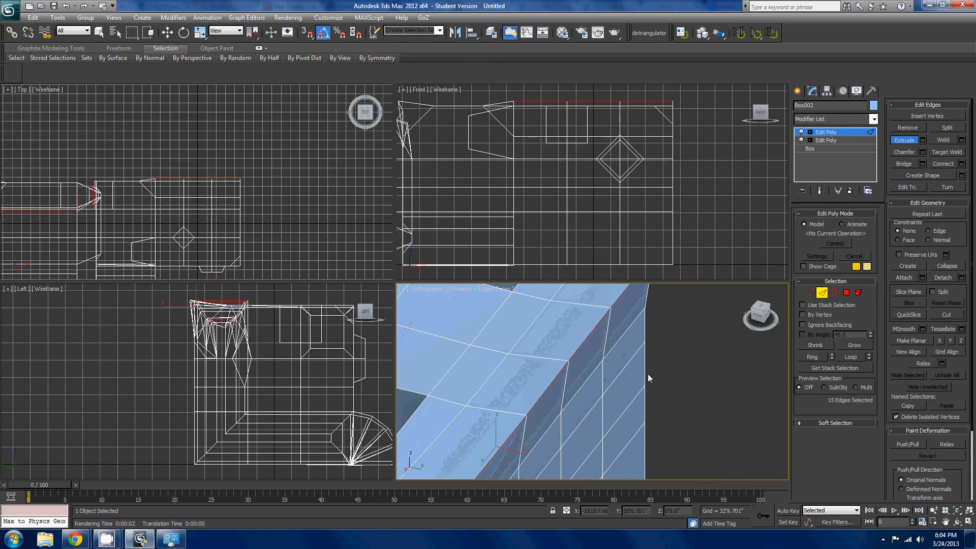
pyautogui.moveTo(647, 374)
pyautogui.keyDown('alt'); pyautogui.mouseDown(button='middle')
pyautogui.moveTo(679, 349)
pyautogui.moveTo(618, 366)
pyautogui.moveTo(651, 310)
pyautogui.moveTo(654, 349)
pyautogui.moveTo(688, 300)
pyautogui.moveTo(660, 379)
pyautogui.mouseUp(button='middle'); pyautogui.keyUp('alt')
pyautogui.scroll(-3, 618, 366)
pyautogui.scroll(-5, 654, 349)
pyautogui.scroll(5, 688, 299)
pyautogui.scroll(3, 663, 380)
pyautogui.hotkey('ctrl', 'z')
# - Try extruding the single upper vertical edge on the block's end face
pyautogui.moveTo(629, 424); pyautogui.dragTo(672, 358, button='middle')
pyautogui.scroll(3, 672, 358)
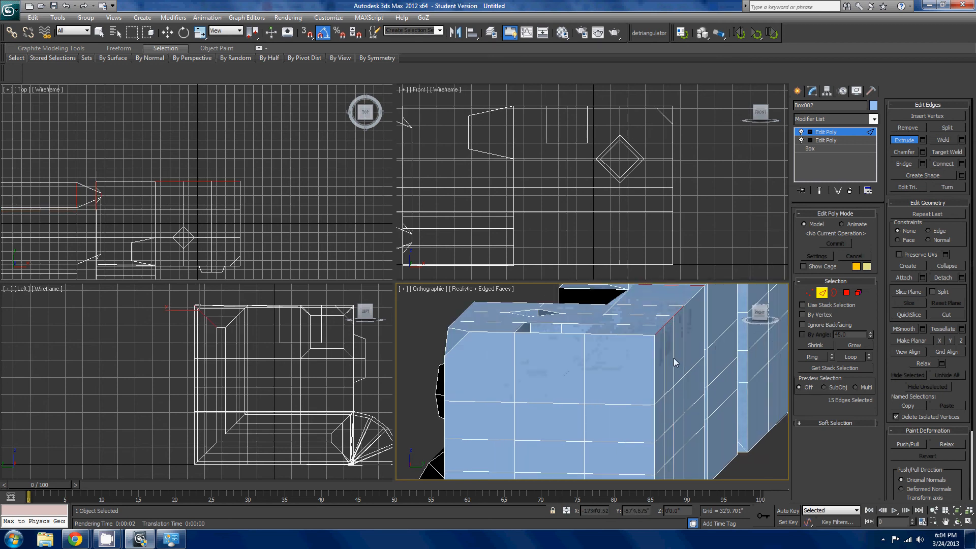
pyautogui.click(584, 378)
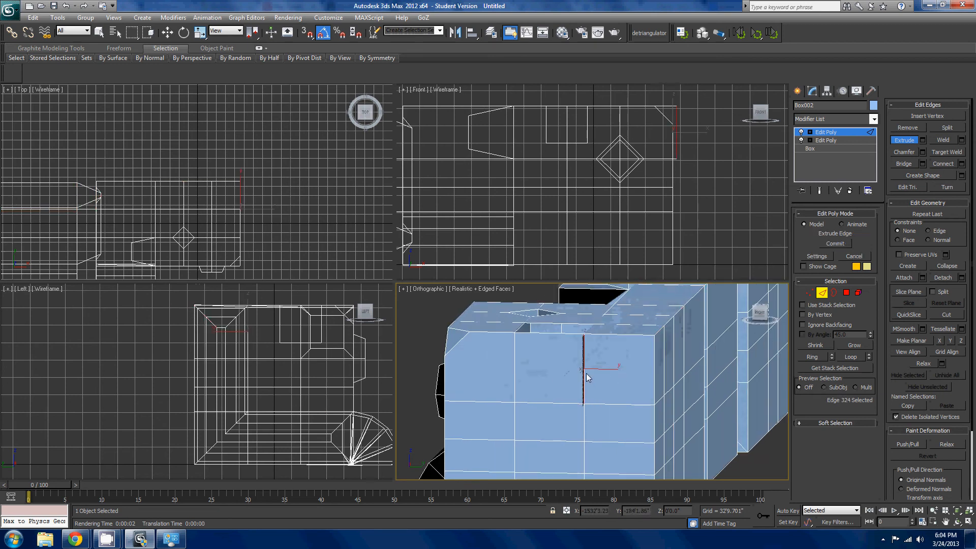
pyautogui.moveTo(588, 382); pyautogui.dragTo(624, 374)
pyautogui.keyDown('alt'); pyautogui.moveTo(623, 374); pyautogui.dragTo(634, 395, button='middle'); pyautogui.keyUp('alt')
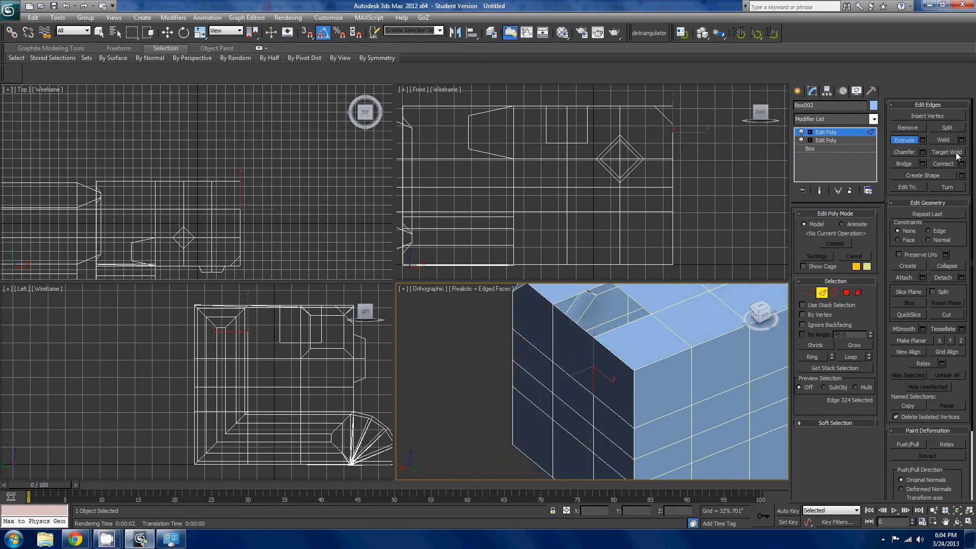
# - Try a freehand Chamfer on the upper horizontal edge loop along the end block's long side face
pyautogui.moveTo(560, 442); pyautogui.dragTo(407, 475, button='middle')
pyautogui.scroll(-3, 655, 394)
pyautogui.moveTo(783, 341); pyautogui.dragTo(691, 370, button='middle')
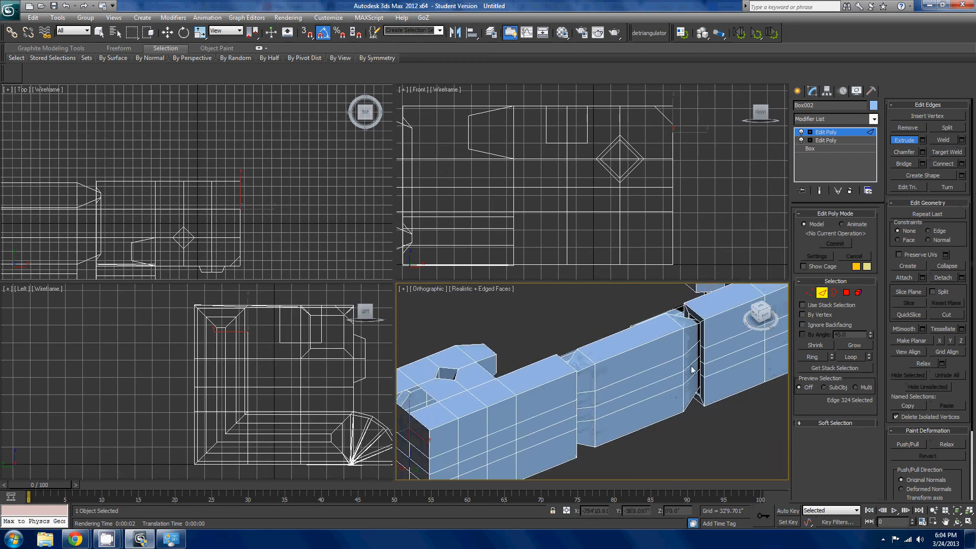
pyautogui.moveTo(607, 423); pyautogui.dragTo(556, 441, button='middle')
pyautogui.scroll(2, 661, 406)
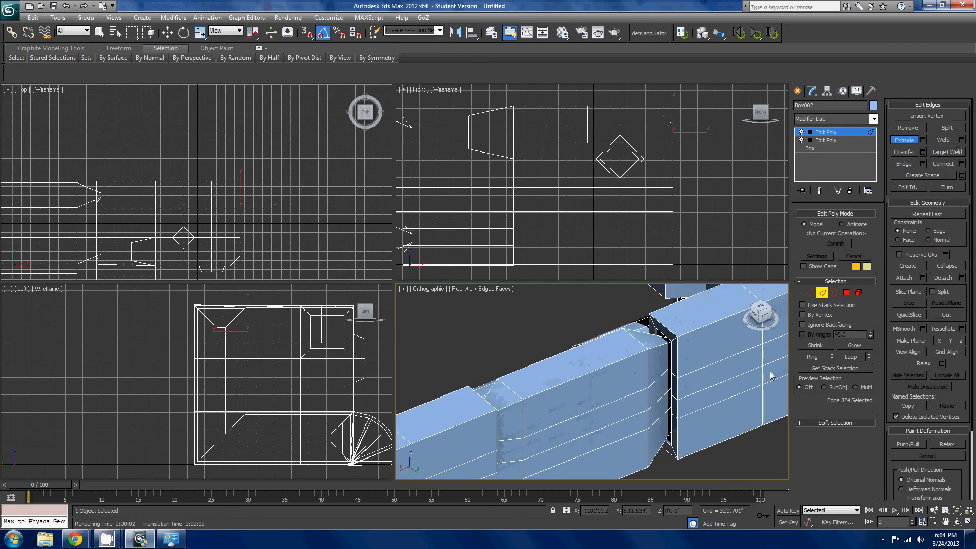
pyautogui.moveTo(770, 375); pyautogui.dragTo(569, 400, button='middle')
pyautogui.click(898, 151)
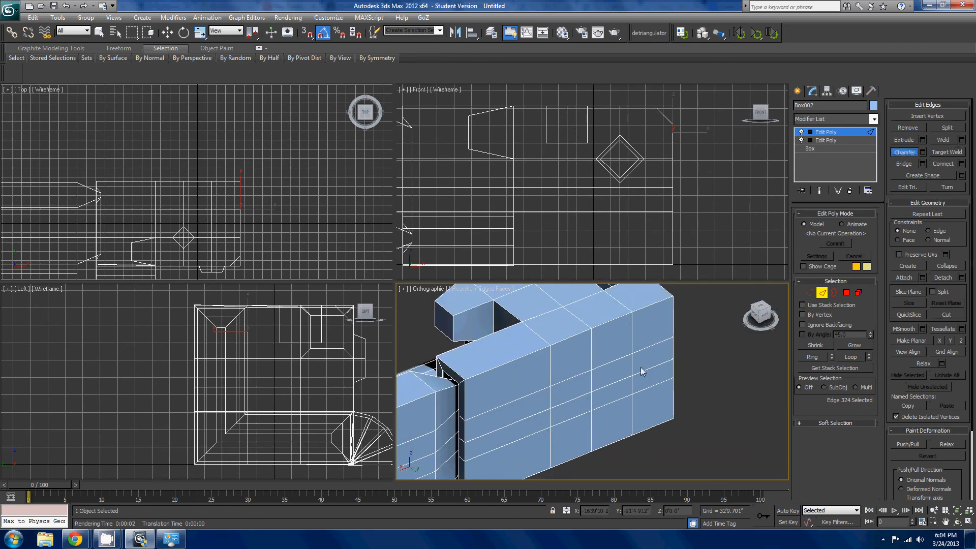
pyautogui.doubleClick(609, 362)
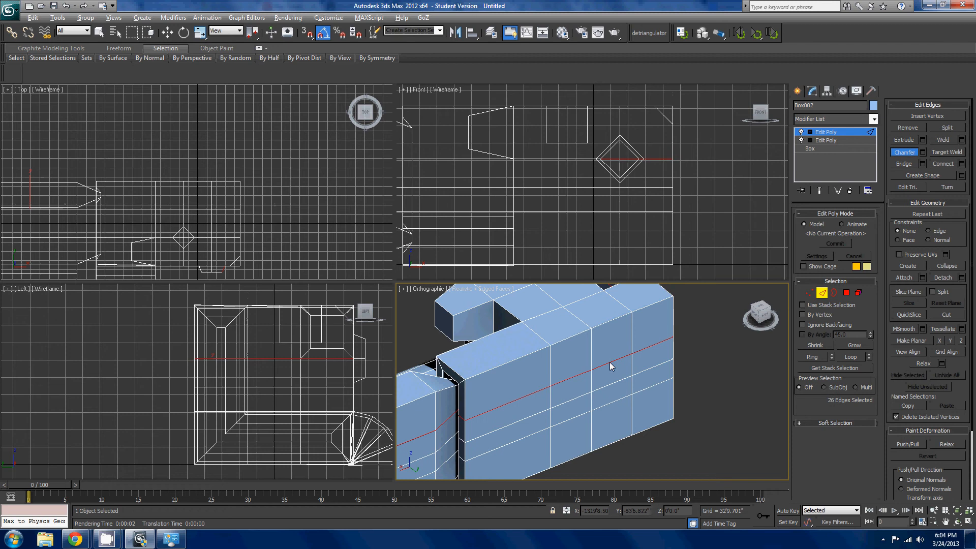
pyautogui.moveTo(623, 356); pyautogui.dragTo(627, 340)
# - Select the long top edge loop, try a freehand Chamfer on it, and undo the chamfer
pyautogui.click(613, 321)
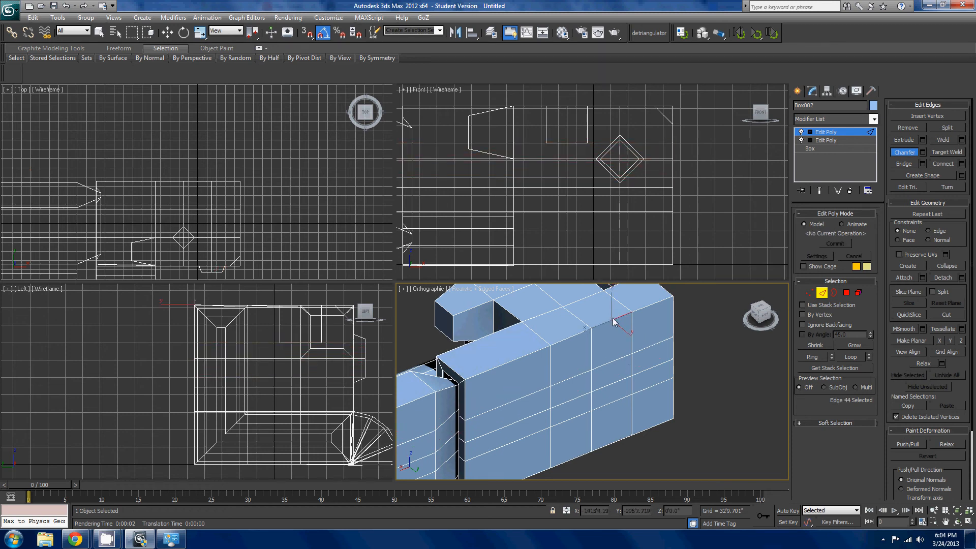
pyautogui.doubleClick(613, 321)
pyautogui.moveTo(613, 315); pyautogui.dragTo(601, 299)
pyautogui.keyDown('alt'); pyautogui.moveTo(585, 350); pyautogui.dragTo(513, 321, button='middle'); pyautogui.keyUp('alt')
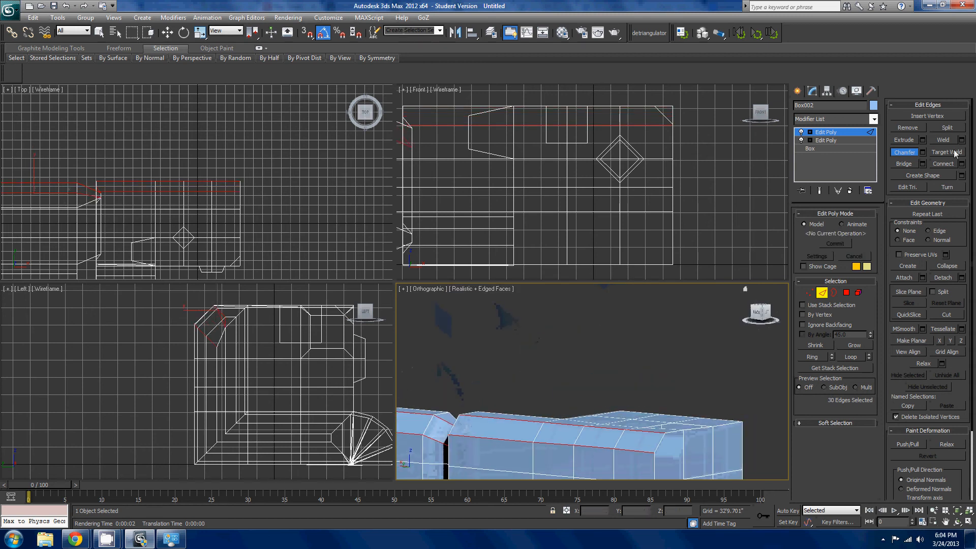
pyautogui.hotkey('ctrl', 'z')
# - Chamfer the selected top edge loop by 55'2.857" with 6 segments, and clear the edge selection
pyautogui.click(922, 152)
pyautogui.moveTo(423, 323)
pyautogui.mouseDown()
pyautogui.moveTo(451, 328)
pyautogui.moveTo(422, 337)
pyautogui.moveTo(433, 338)
pyautogui.mouseUp()
pyautogui.click(425, 337)
pyautogui.keyDown('alt'); pyautogui.moveTo(589, 375); pyautogui.dragTo(572, 352, button='middle'); pyautogui.keyUp('alt')
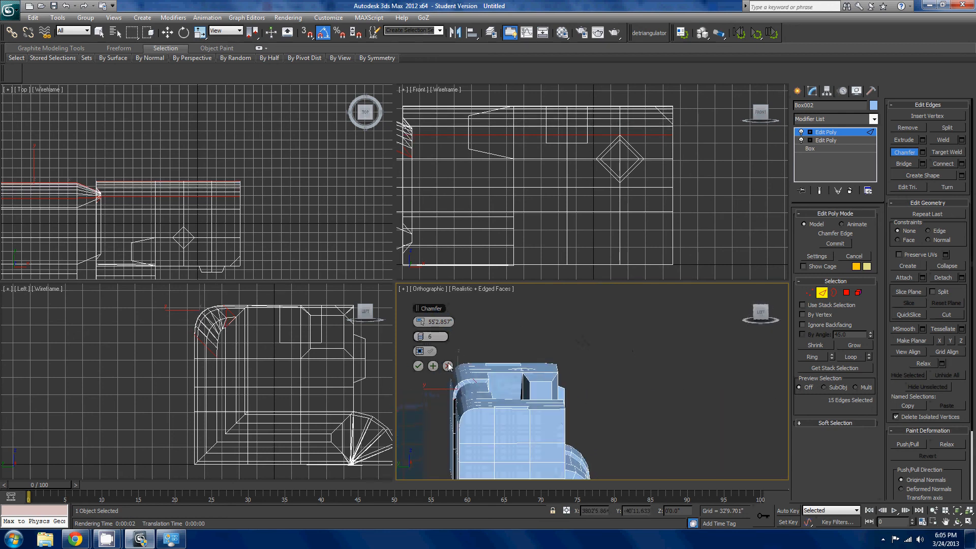
pyautogui.click(417, 367)
pyautogui.keyDown('alt'); pyautogui.moveTo(513, 381); pyautogui.dragTo(697, 410, button='middle'); pyautogui.keyUp('alt')
pyautogui.scroll(4, 696, 411)
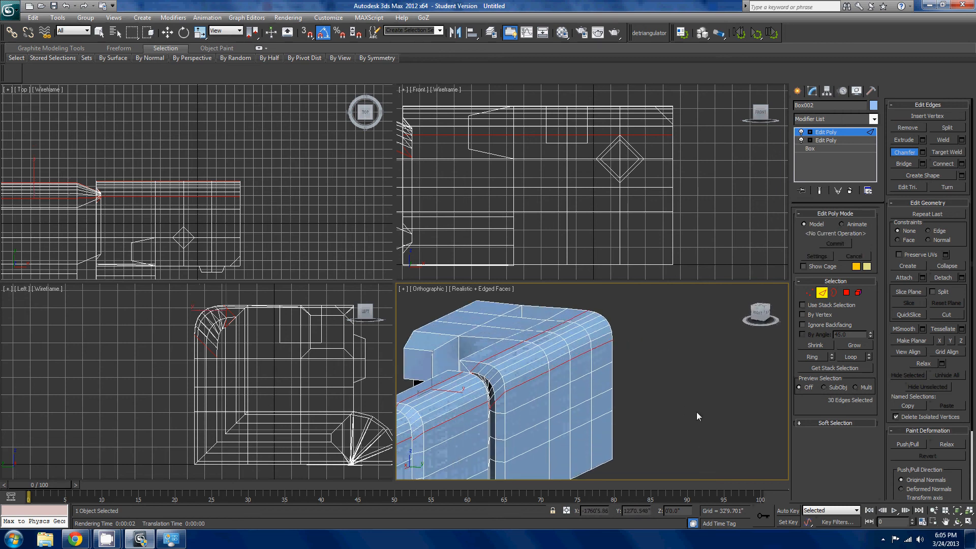
pyautogui.click(676, 372)
# - Select the two opposite edges across the square opening on top of the end block
pyautogui.moveTo(642, 380); pyautogui.dragTo(707, 406, button='middle')
pyautogui.scroll(-4, 660, 384)
pyautogui.moveTo(707, 406); pyautogui.dragTo(668, 474, button='middle')
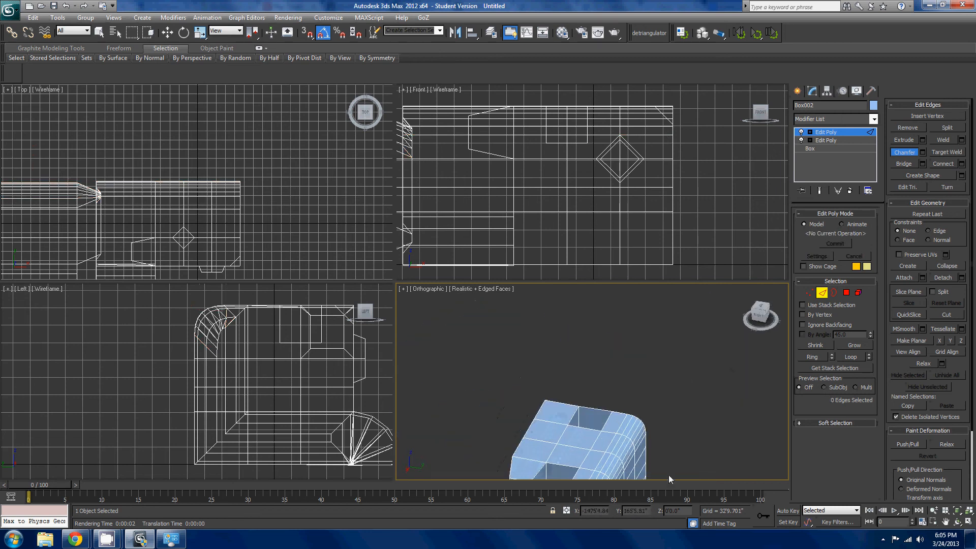
pyautogui.scroll(5, 641, 409)
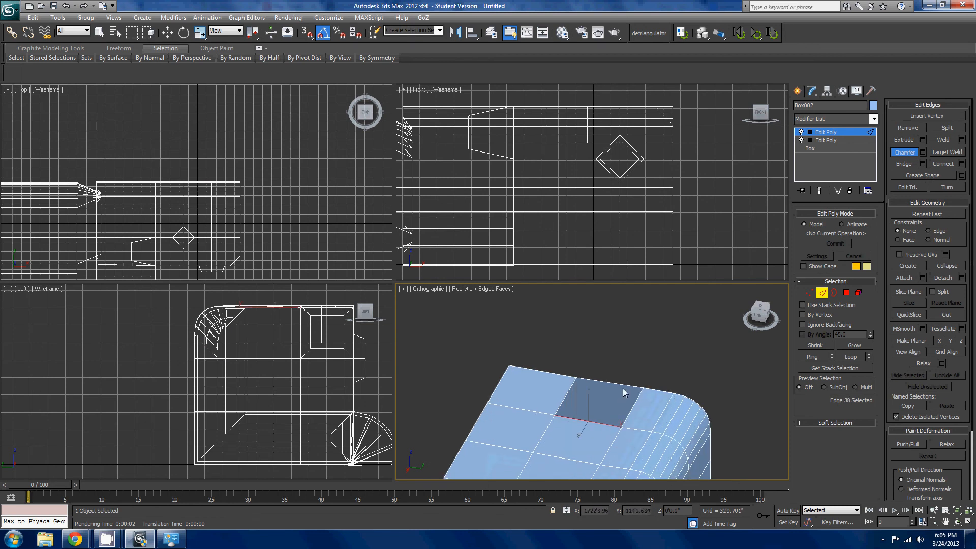
pyautogui.keyDown('ctrl'); pyautogui.click(627, 385); pyautogui.keyUp('ctrl')
pyautogui.scroll(-5, 650, 372)
pyautogui.moveTo(617, 417); pyautogui.dragTo(607, 378, button='middle')
pyautogui.scroll(4, 602, 376)
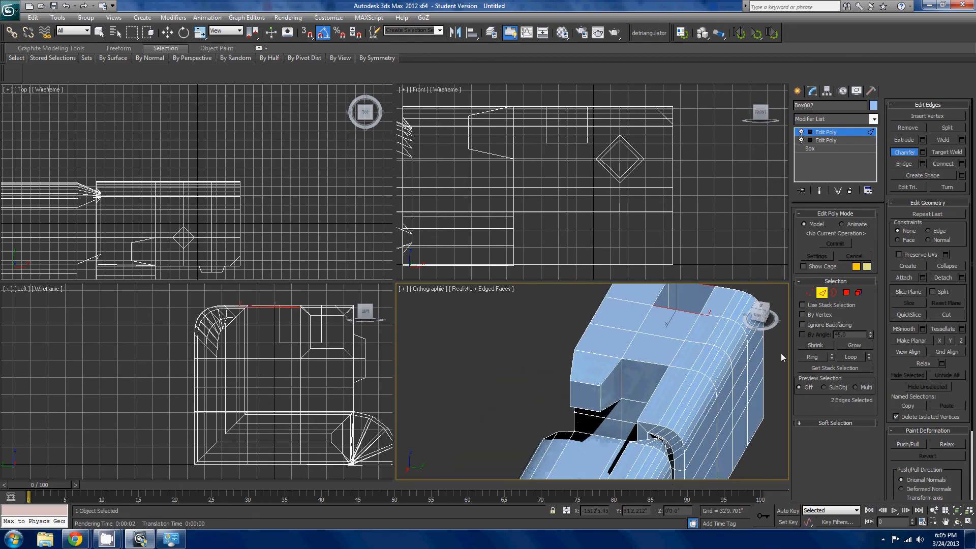
# - Switch to polygon editing and select the inner wall polygon of the notch beside the block's projecting arm
pyautogui.click(847, 298)
pyautogui.click(639, 388)
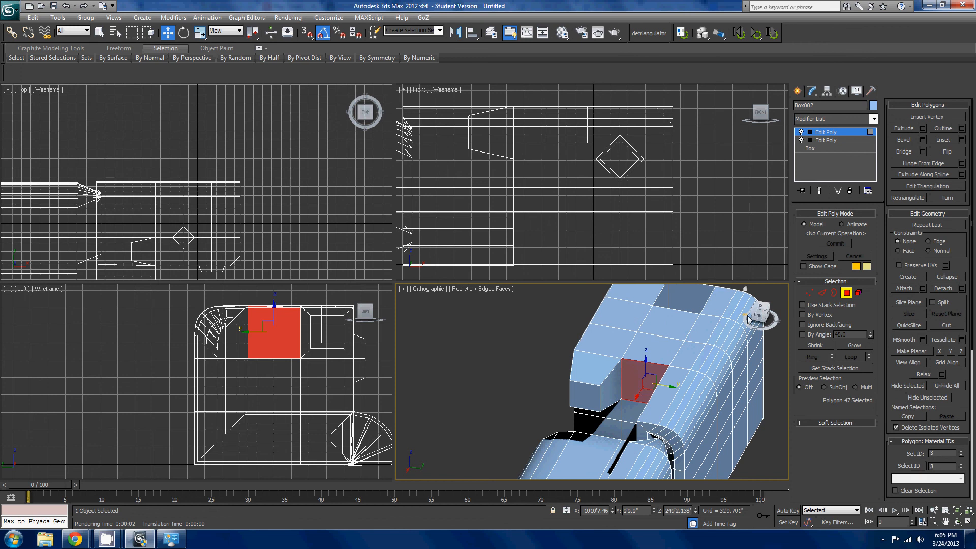
pyautogui.moveTo(764, 327); pyautogui.dragTo(770, 344, button='middle')
# - Reselect the two opposite edges of the top opening, try bridging them, and cancel the Bridge settings
pyautogui.click(822, 293)
pyautogui.click(626, 372)
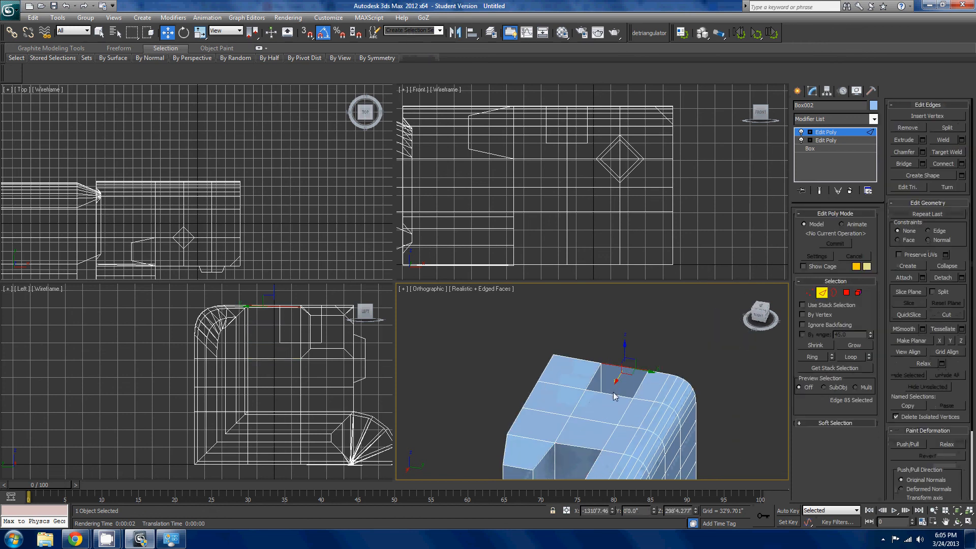
pyautogui.keyDown('ctrl'); pyautogui.click(613, 393); pyautogui.keyUp('ctrl')
pyautogui.click(904, 165)
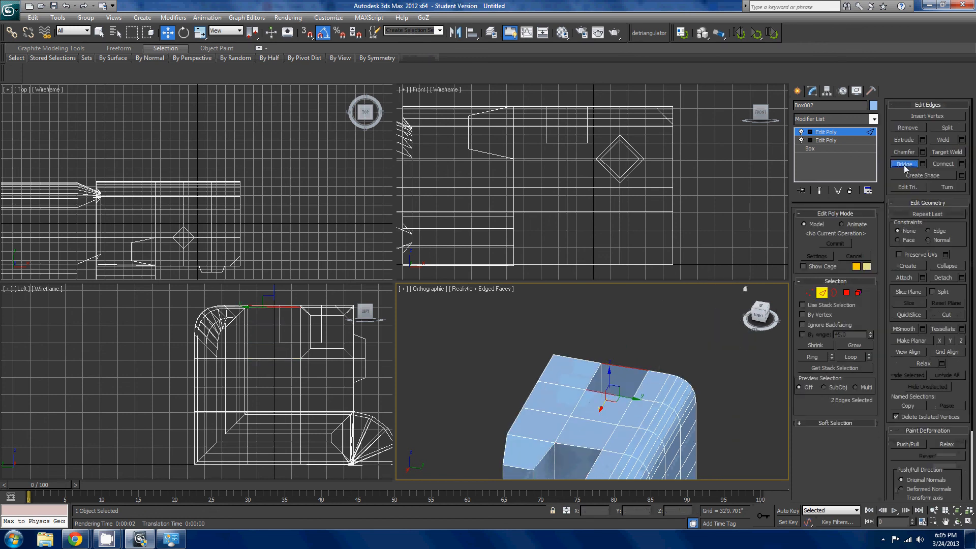
pyautogui.moveTo(535, 377); pyautogui.dragTo(696, 333, button='middle')
pyautogui.scroll(4, 529, 390)
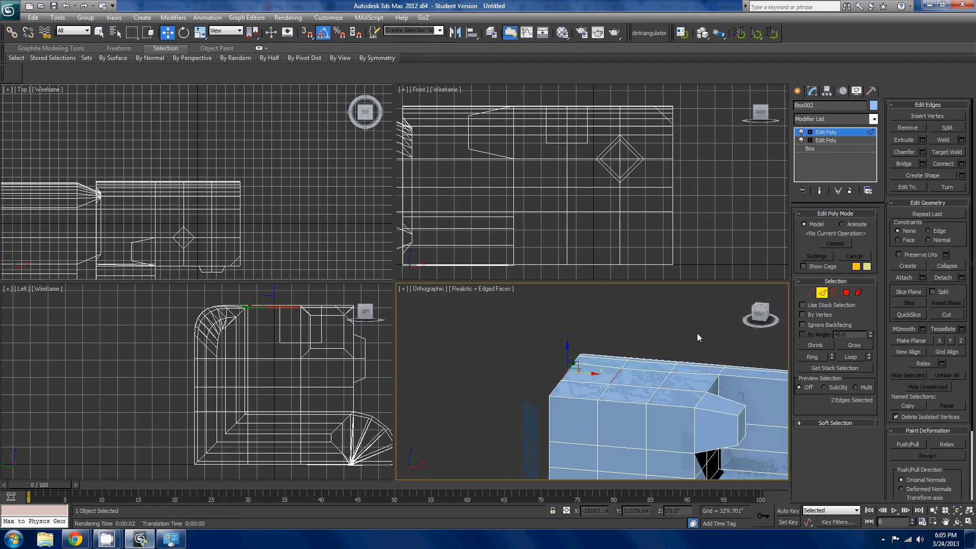
pyautogui.click(922, 163)
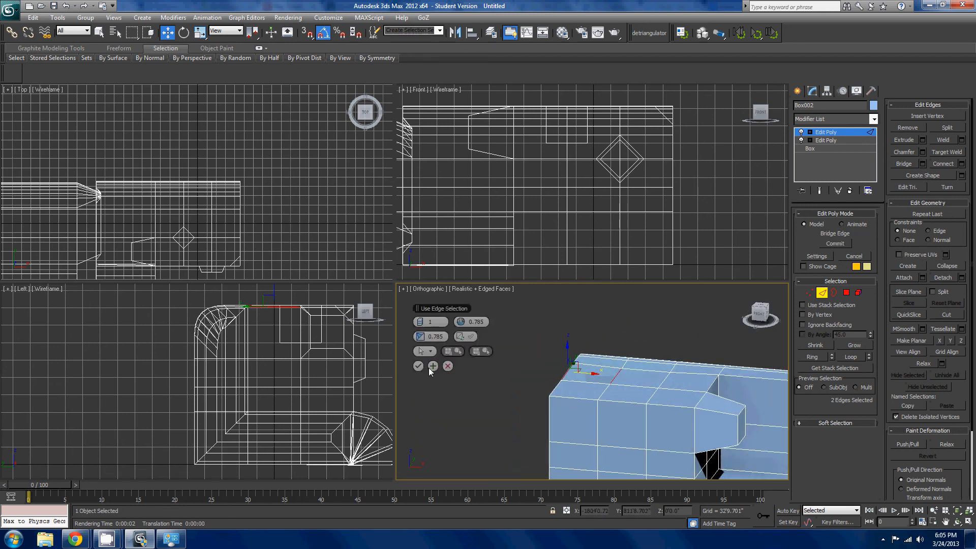
pyautogui.click(448, 367)
pyautogui.keyDown('alt'); pyautogui.moveTo(524, 363); pyautogui.dragTo(552, 375, button='middle'); pyautogui.keyUp('alt')
pyautogui.scroll(2, 552, 375)
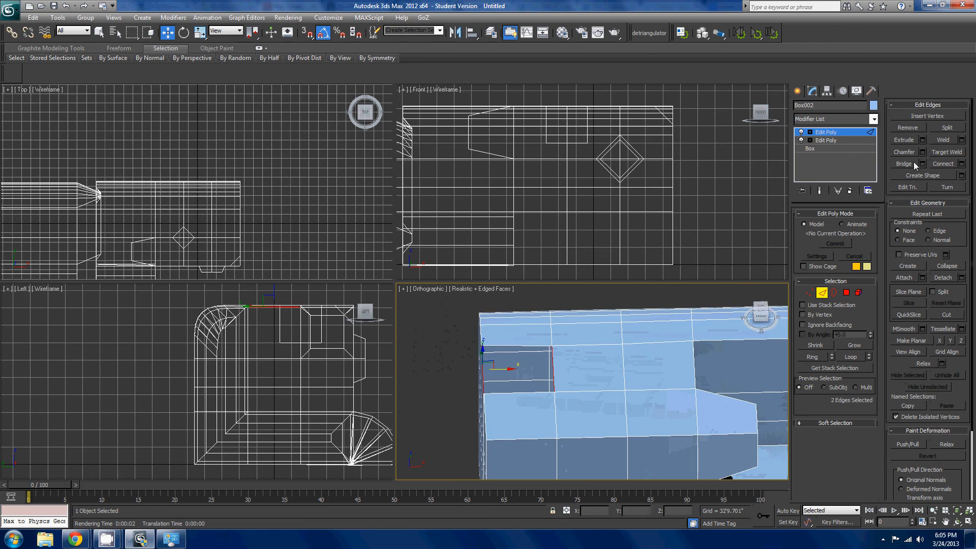
# - Select the border of the square opening on top of the end block and cap it
pyautogui.click(833, 292)
pyautogui.click(516, 347)
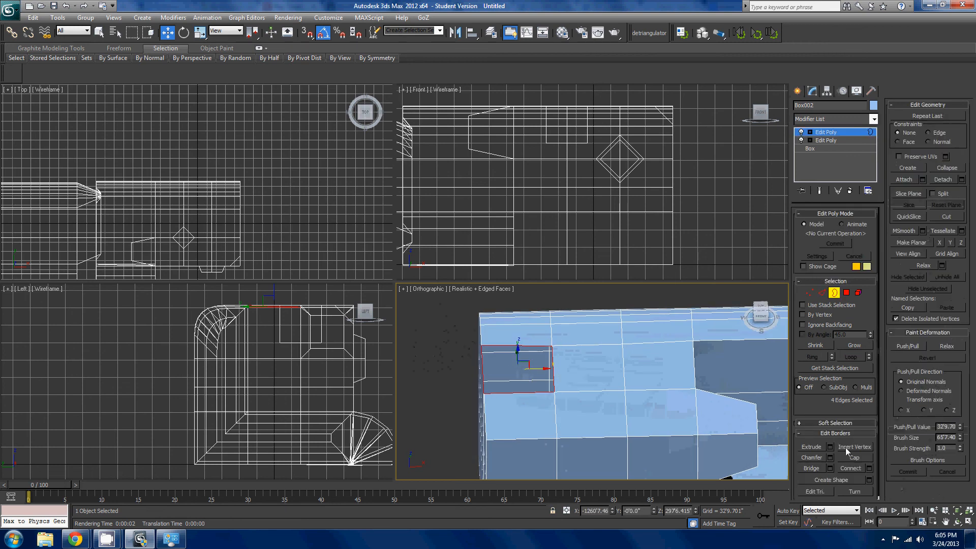
pyautogui.click(855, 457)
pyautogui.moveTo(757, 362); pyautogui.dragTo(839, 362, button='middle')
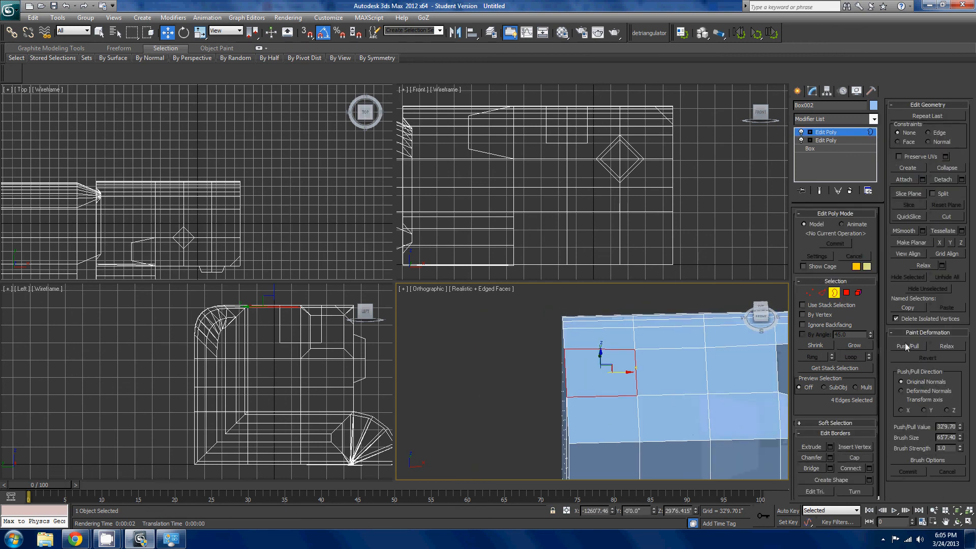
# - Switch to edge editing and examine the capped opening and the surrounding edges of the end block
pyautogui.moveTo(686, 363); pyautogui.dragTo(666, 364, button='middle')
pyautogui.click(821, 292)
pyautogui.scroll(-3, 666, 364)
pyautogui.scroll(5, 660, 365)
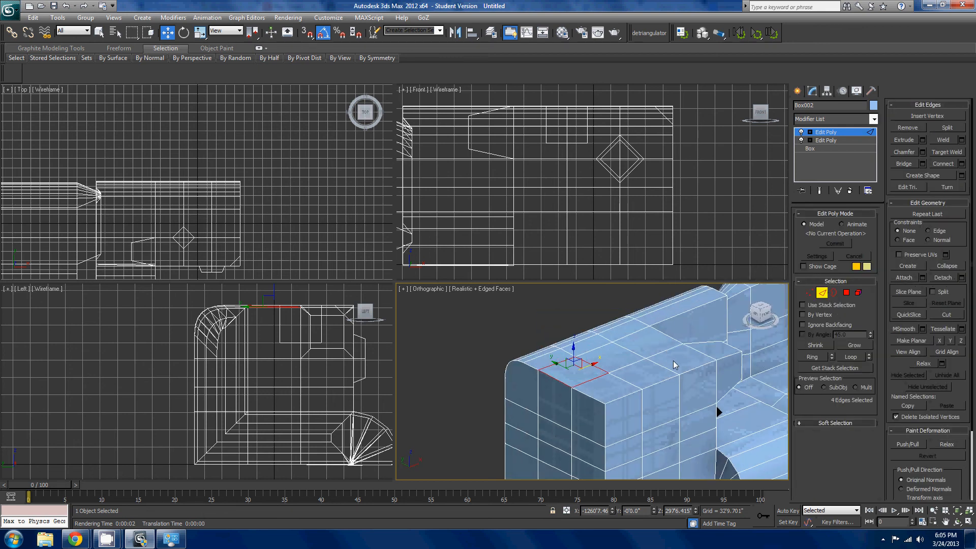
pyautogui.scroll(2, 647, 369)
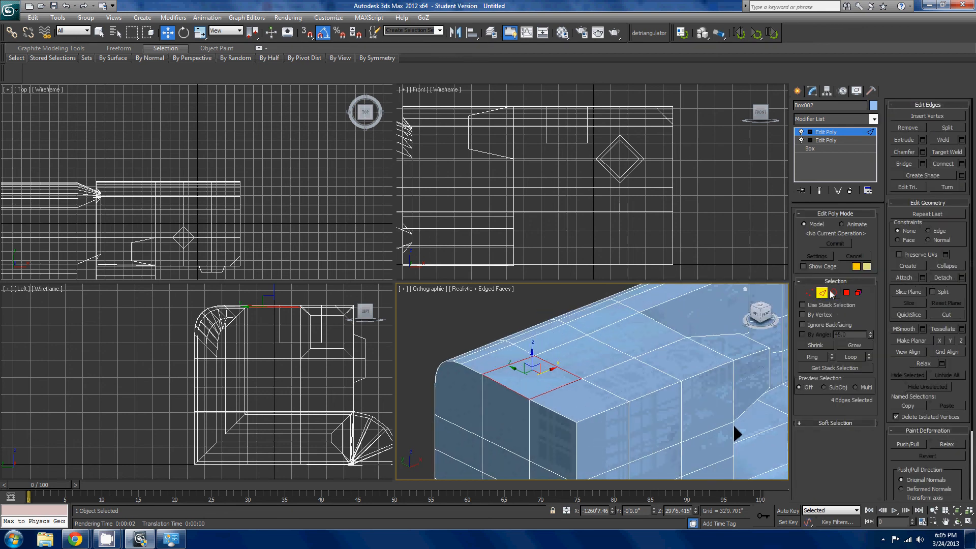
pyautogui.scroll(2, 586, 378)
pyautogui.scroll(-3, 585, 378)
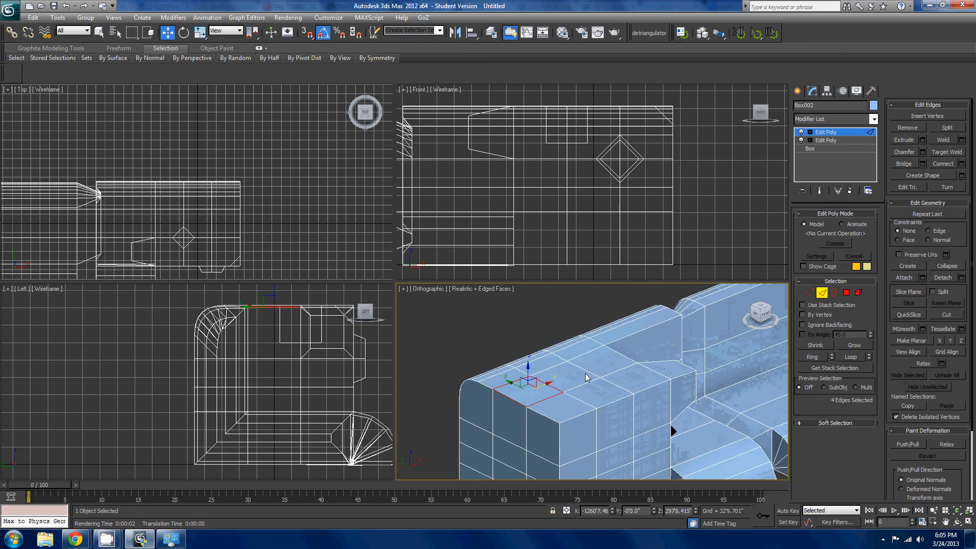
pyautogui.scroll(4, 655, 447)
pyautogui.scroll(-4, 503, 382)
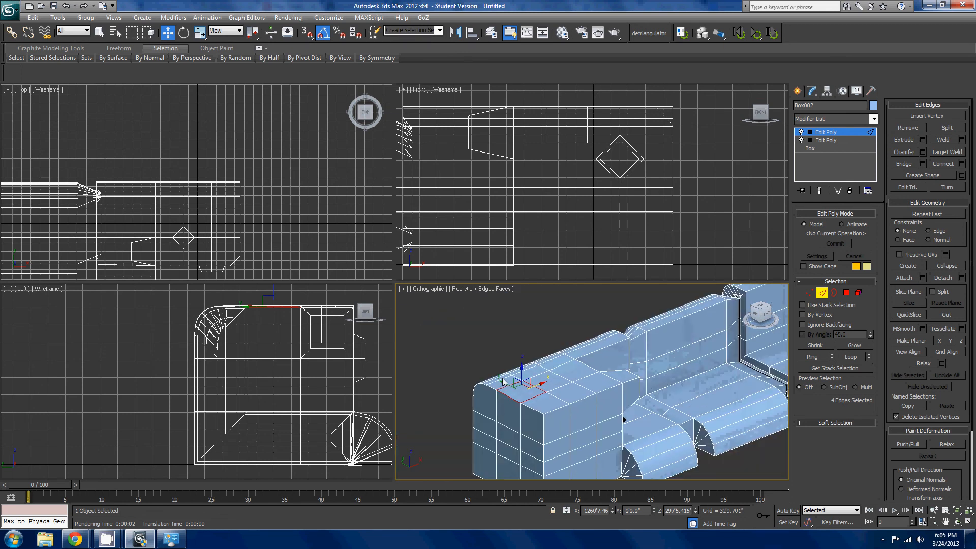
pyautogui.scroll(2, 585, 380)
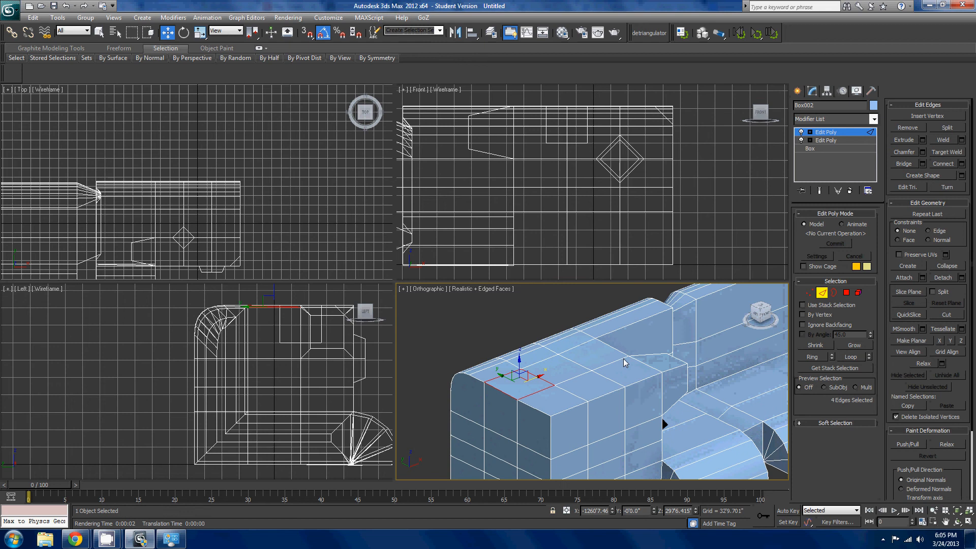
# - Try chamfering the vertex beside the corner on the end block's top edge, and undo the chamfer
pyautogui.scroll(3, 627, 359)
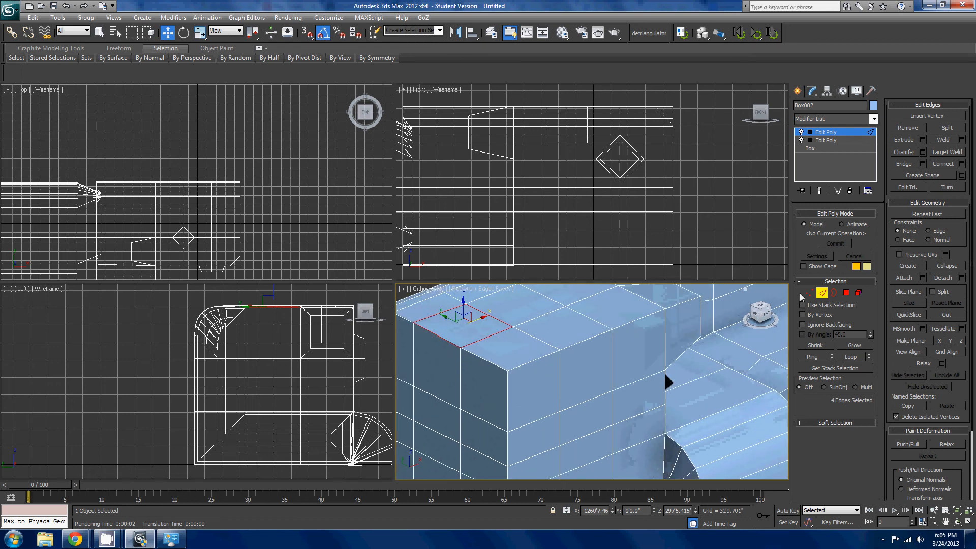
pyautogui.press('1')
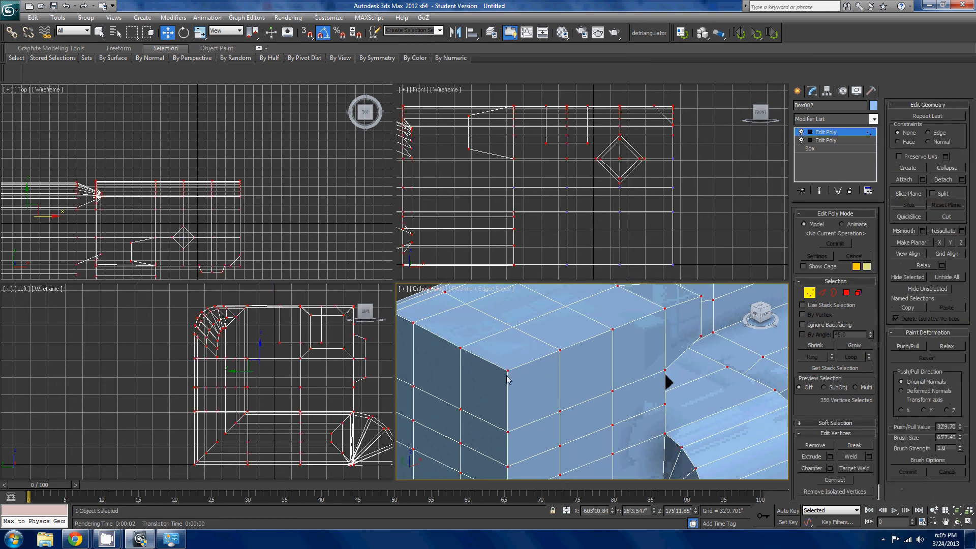
pyautogui.click(506, 373)
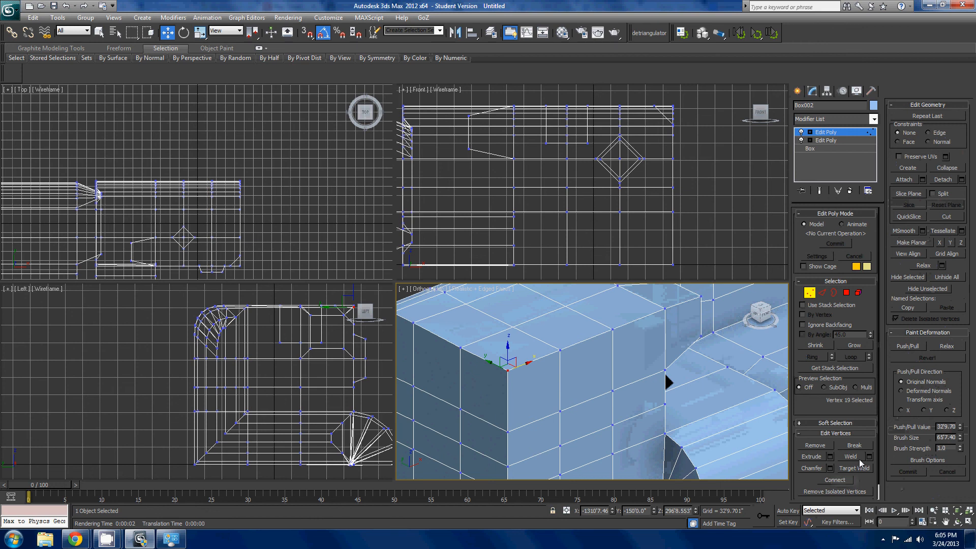
pyautogui.scroll(3, 652, 396)
pyautogui.click(650, 334)
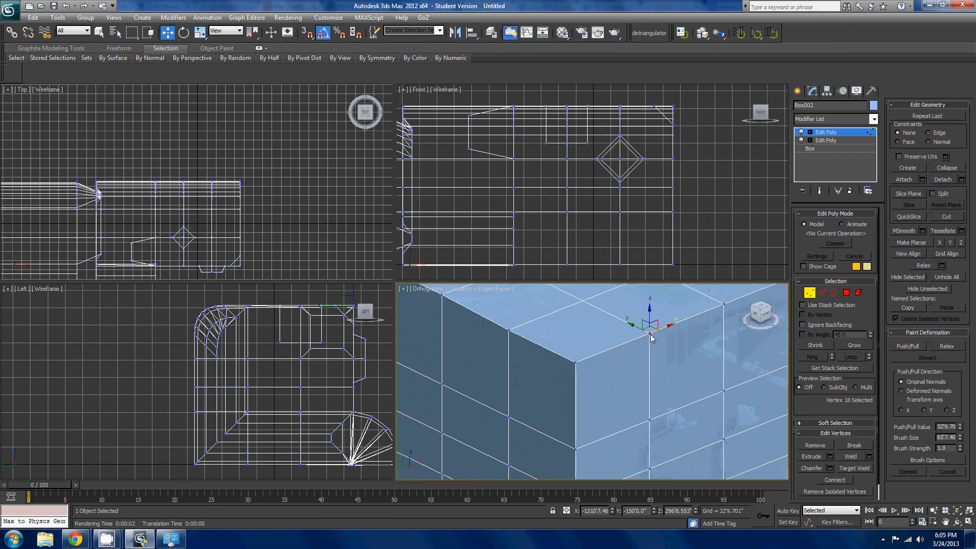
pyautogui.click(814, 468)
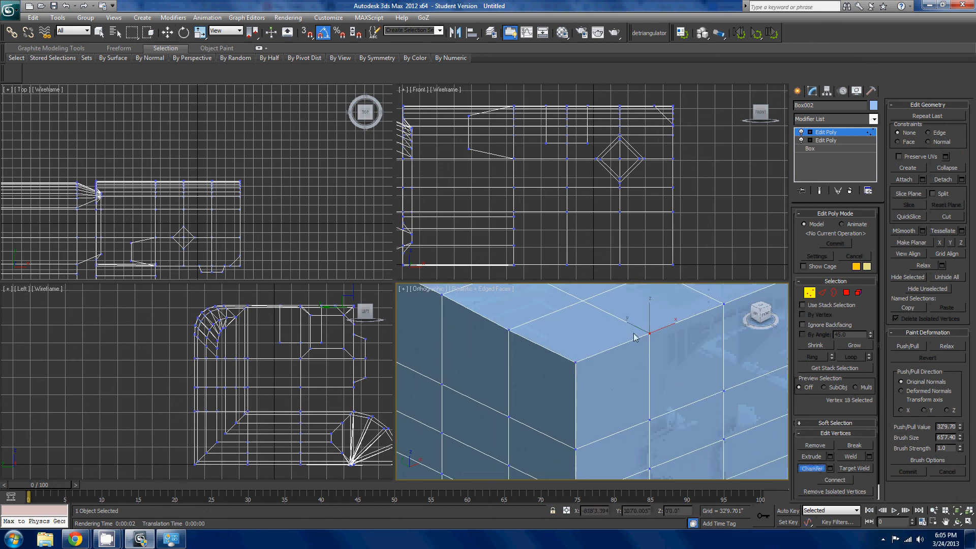
pyautogui.moveTo(649, 335); pyautogui.dragTo(664, 401)
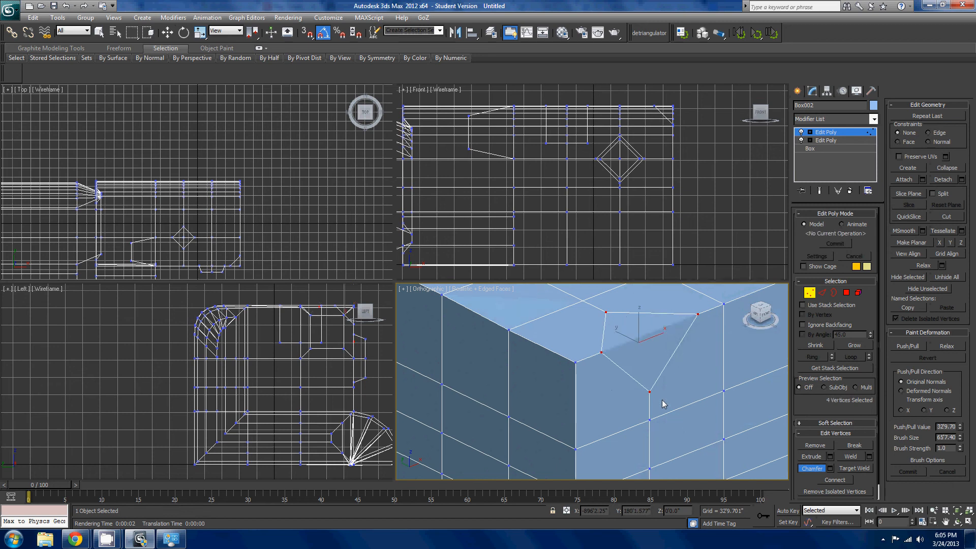
pyautogui.hotkey('ctrl', 'z')
pyautogui.press('w')
pyautogui.scroll(-4, 677, 396)
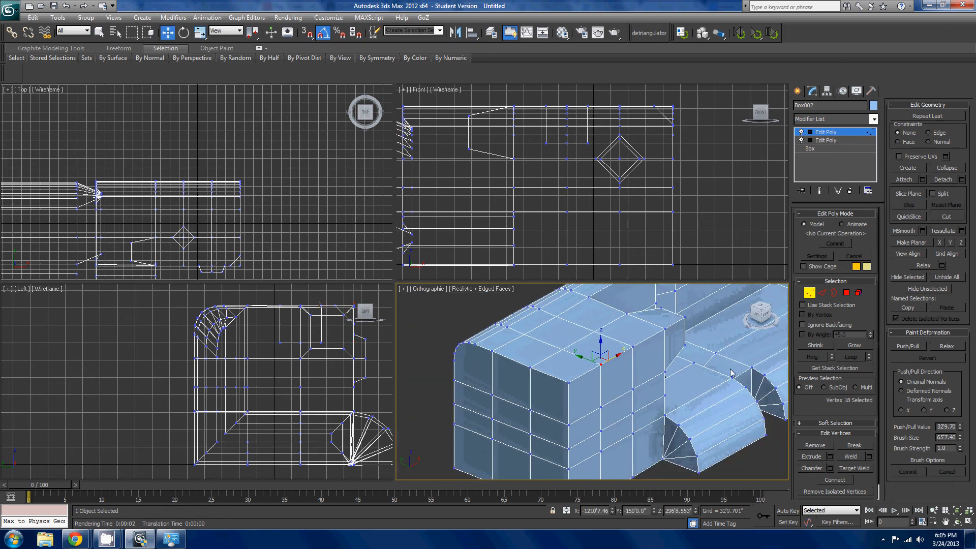
# - Select the ring of edges around the end block's outermost column, try expanding it into loops, and undo the expansion
pyautogui.click(822, 292)
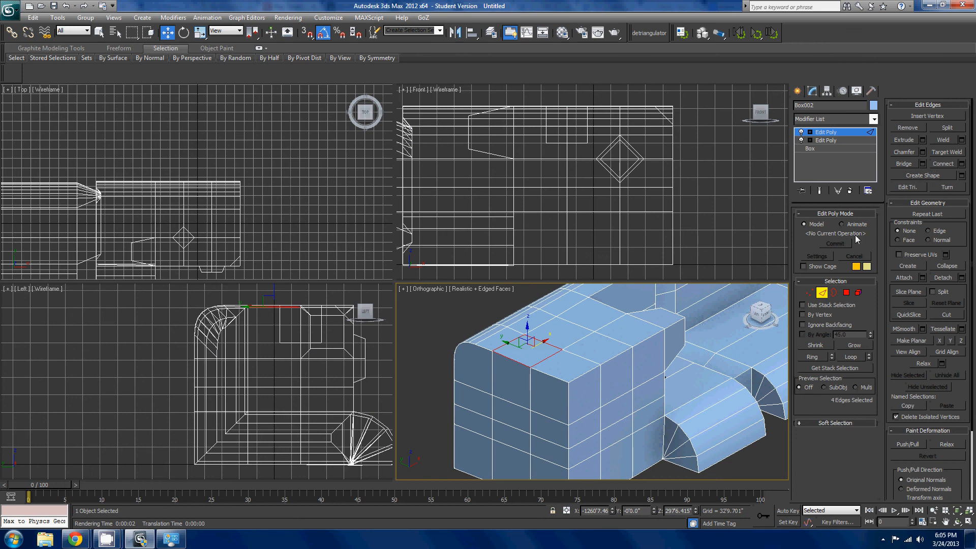
pyautogui.click(580, 420)
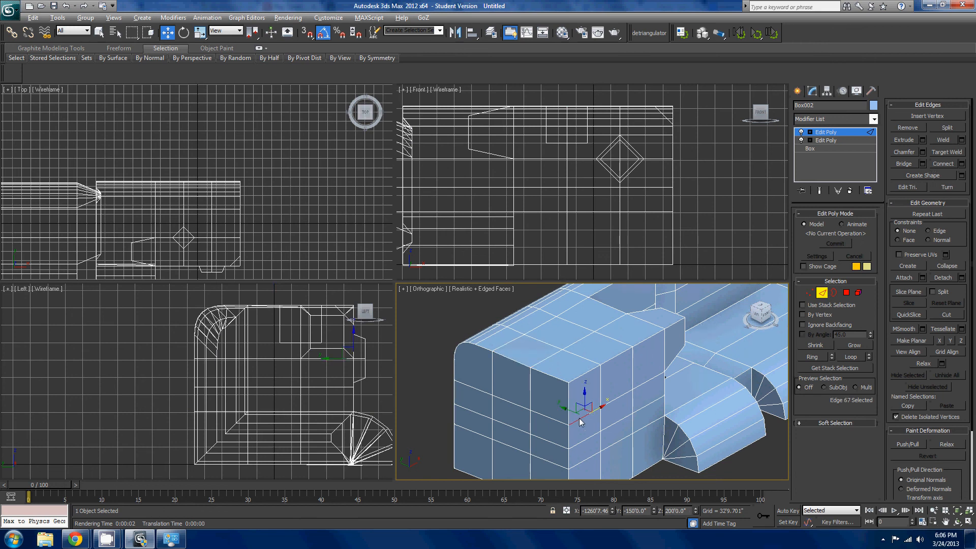
pyautogui.doubleClick(581, 422)
pyautogui.moveTo(610, 382)
pyautogui.keyDown('alt'); pyautogui.mouseDown(button='middle')
pyautogui.moveTo(659, 380)
pyautogui.moveTo(743, 313)
pyautogui.moveTo(633, 303)
pyautogui.moveTo(618, 399)
pyautogui.mouseUp(button='middle'); pyautogui.keyUp('alt')
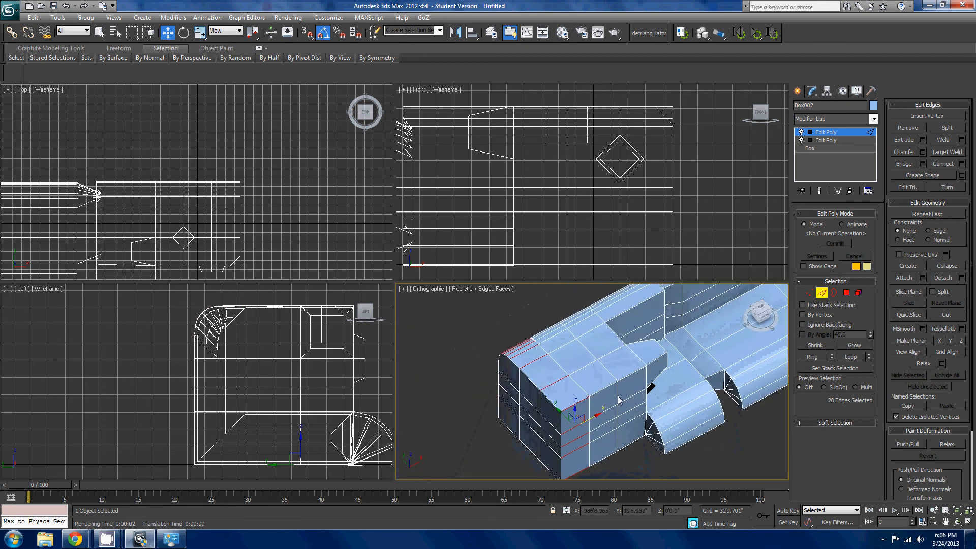
pyautogui.scroll(4, 655, 376)
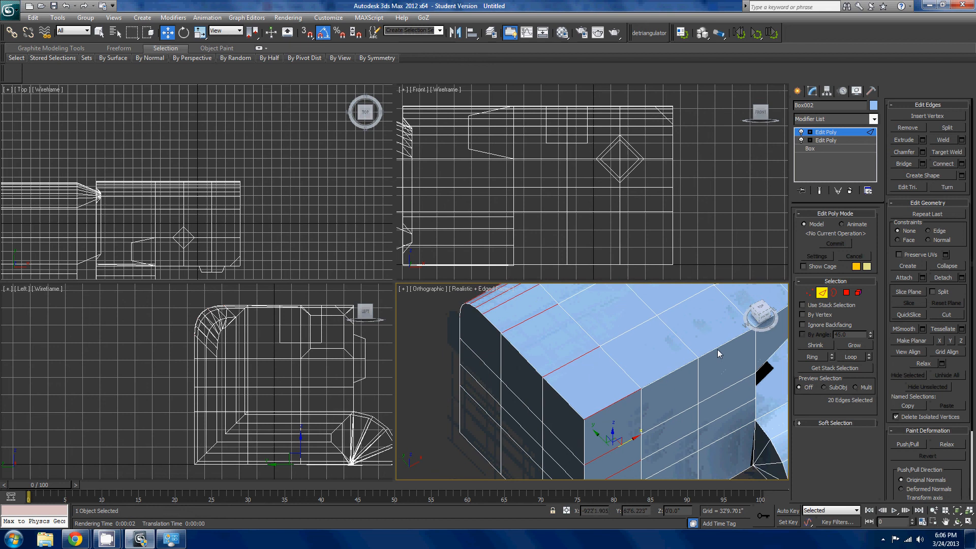
pyautogui.scroll(3, 665, 367)
pyautogui.scroll(-2, 724, 344)
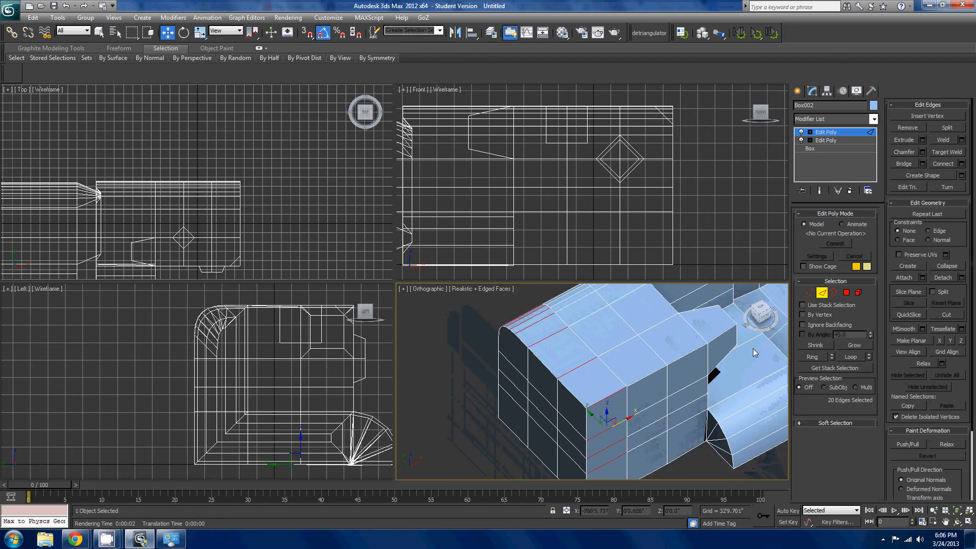
pyautogui.hotkey('alt', 'l')
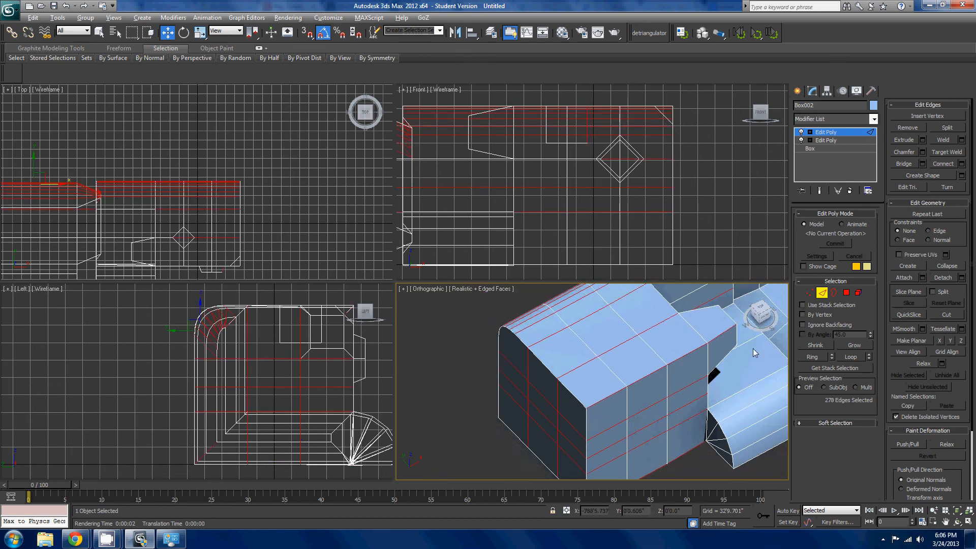
pyautogui.hotkey('ctrl', 'z')
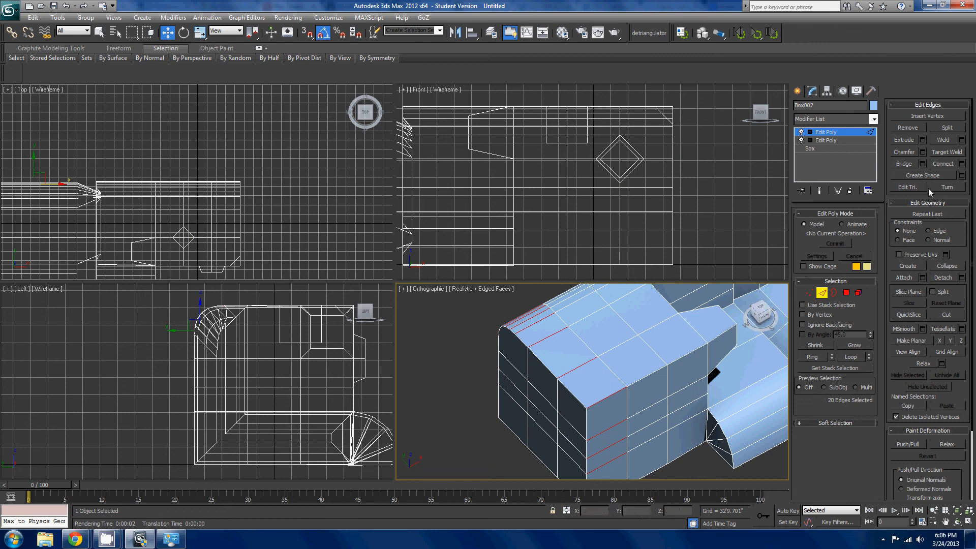
# - Try connecting the selected edge ring with 1 segment, check it around the end block, and back out
pyautogui.click(961, 165)
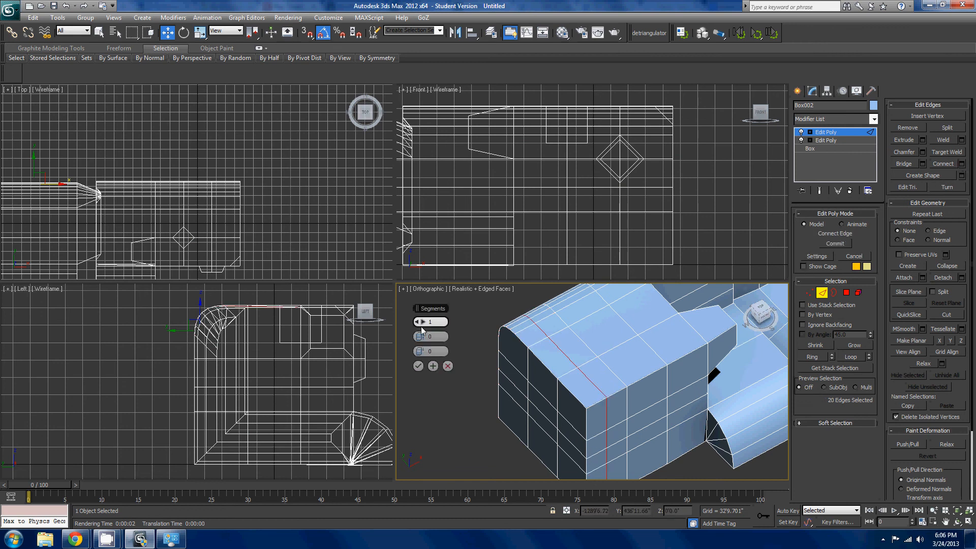
pyautogui.keyDown('alt'); pyautogui.moveTo(543, 364); pyautogui.dragTo(577, 391, button='middle'); pyautogui.keyUp('alt')
pyautogui.scroll(3, 578, 391)
pyautogui.moveTo(419, 322); pyautogui.dragTo(420, 324)
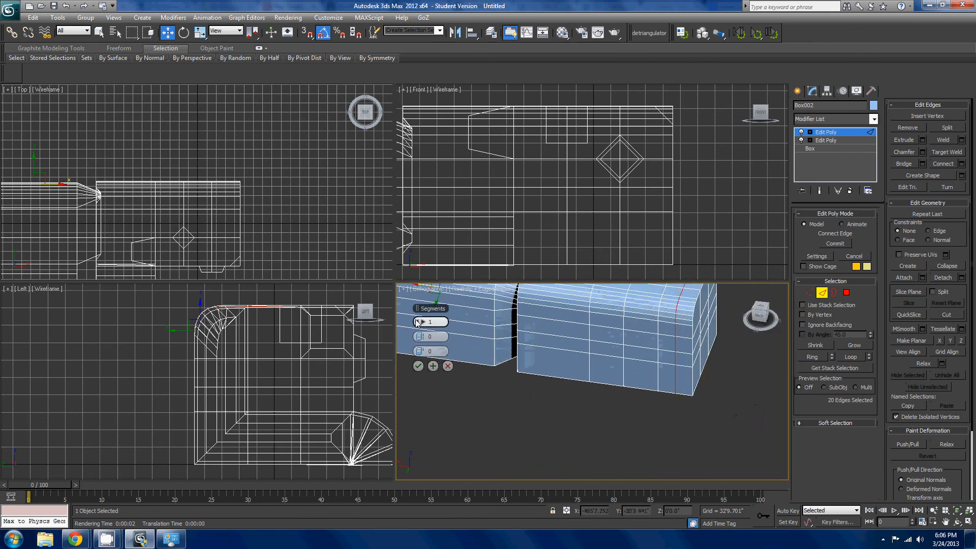
pyautogui.click(418, 366)
pyautogui.keyDown('alt'); pyautogui.moveTo(633, 374); pyautogui.dragTo(598, 432, button='middle'); pyautogui.keyUp('alt')
pyautogui.scroll(2, 575, 391)
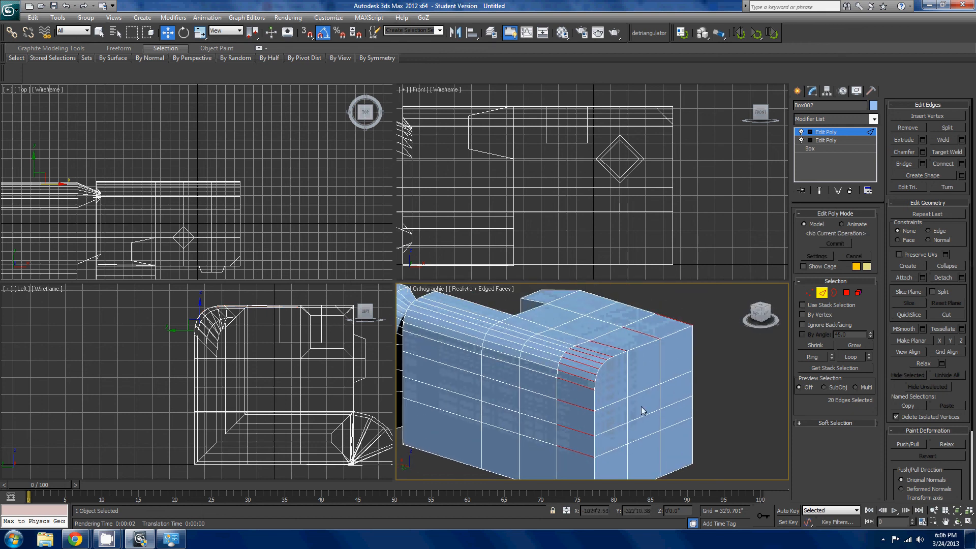
pyautogui.moveTo(642, 410); pyautogui.dragTo(666, 416, button='middle')
pyautogui.scroll(4, 699, 415)
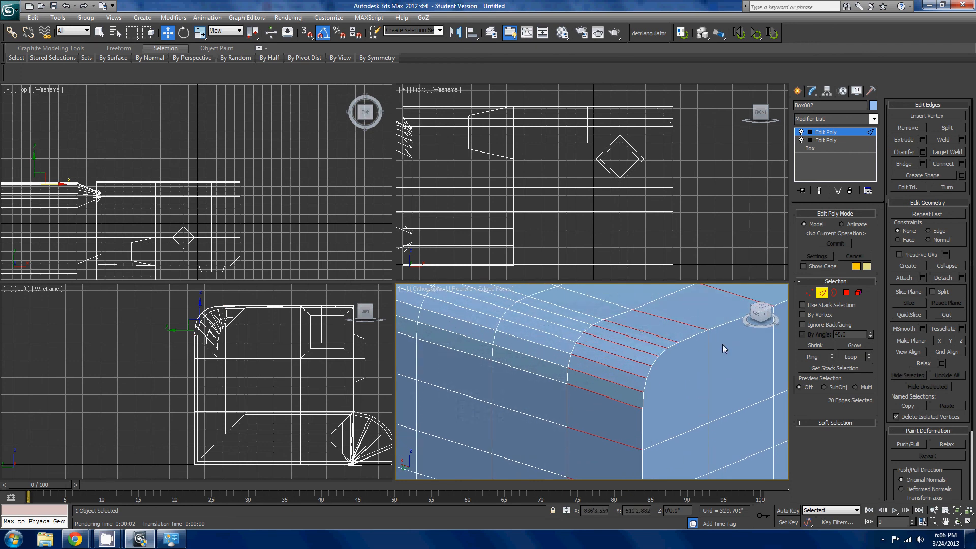
# - Switch to polygon editing and select the polygon at the rounded corner of the end face
pyautogui.click(847, 292)
pyautogui.click(685, 349)
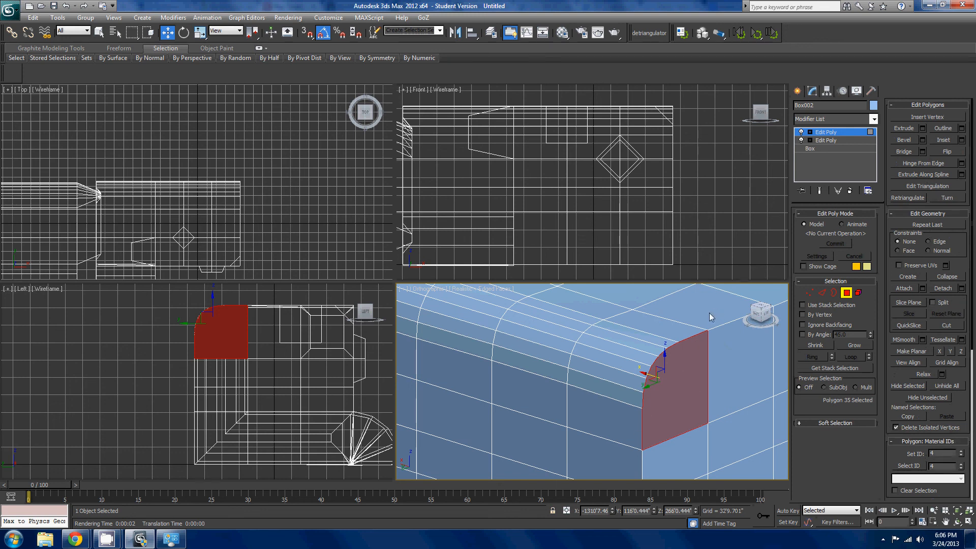
pyautogui.scroll(-5, 709, 312)
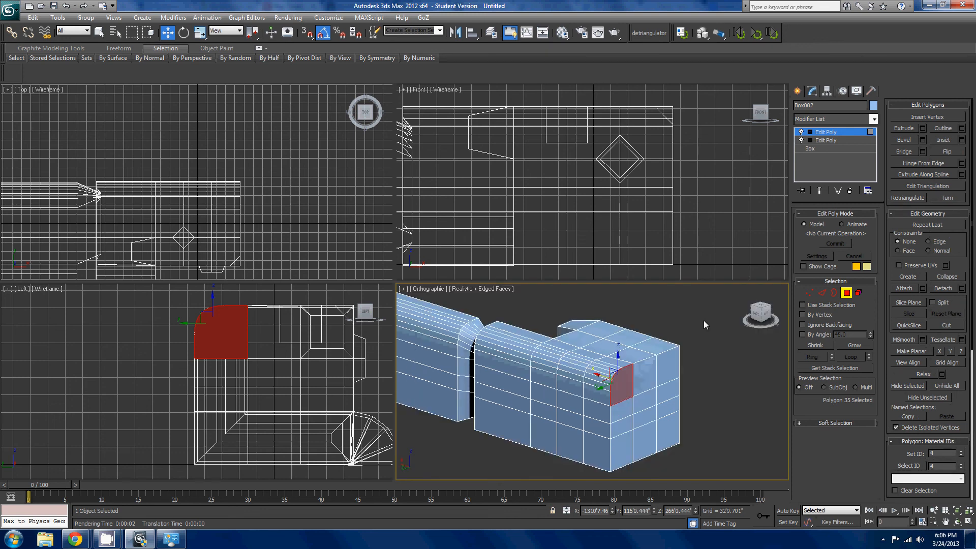
pyautogui.scroll(4, 689, 334)
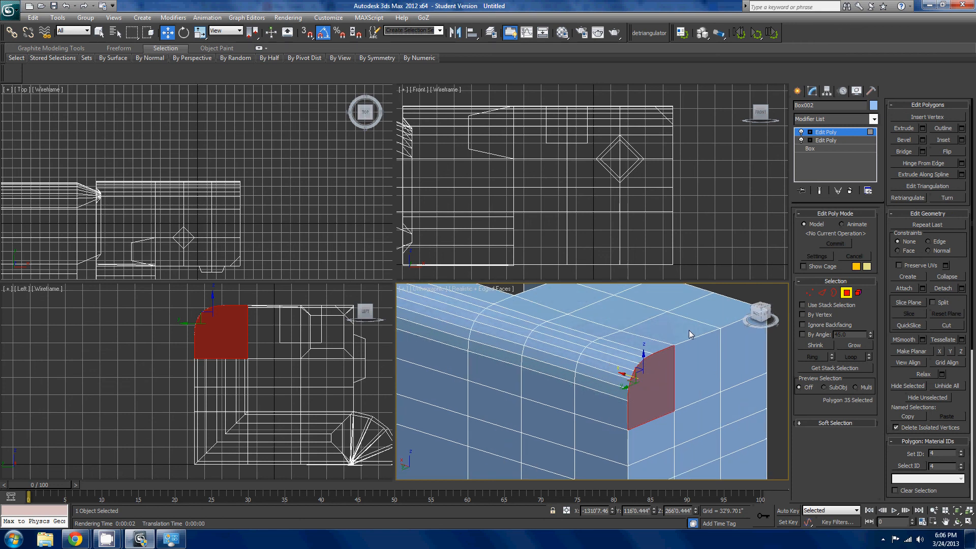
pyautogui.scroll(-2, 689, 334)
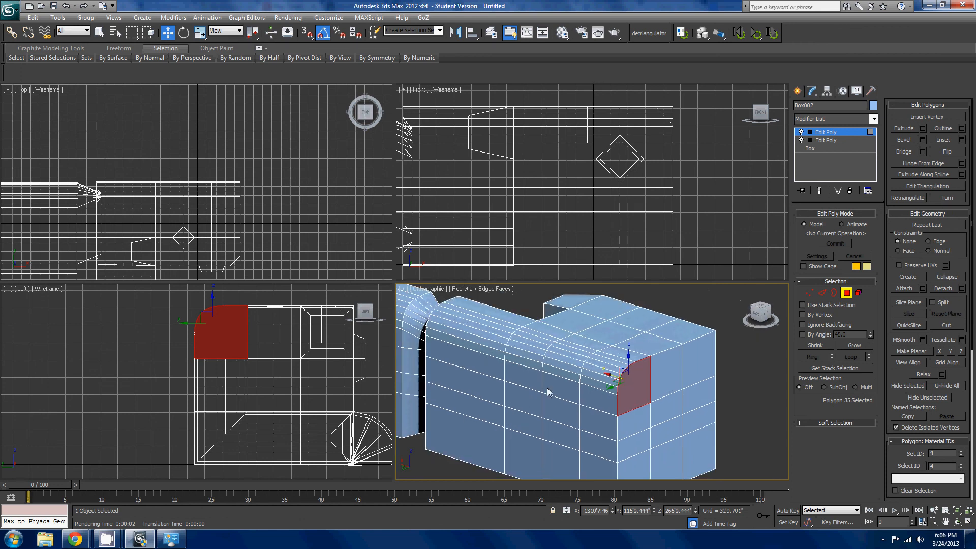
# - Return to edge editing and select the horizontal edge loop running around all the blocks below the rounded top
pyautogui.click(821, 292)
pyautogui.scroll(2, 703, 358)
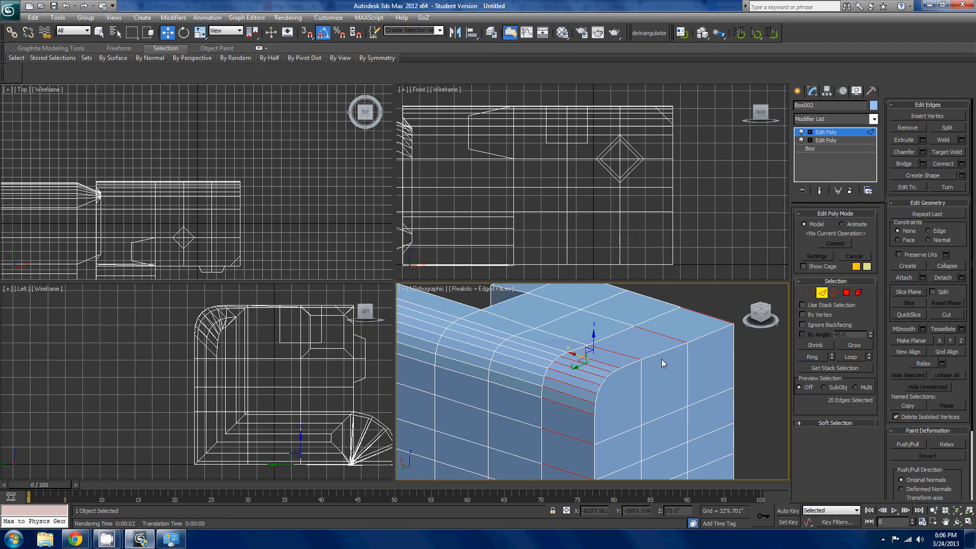
pyautogui.scroll(-4, 626, 347)
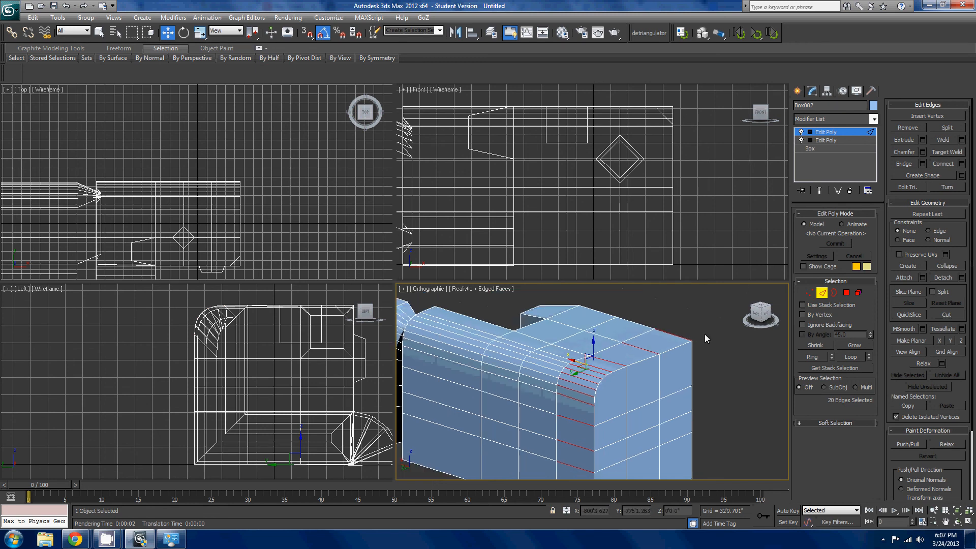
pyautogui.scroll(4, 626, 348)
pyautogui.click(621, 373)
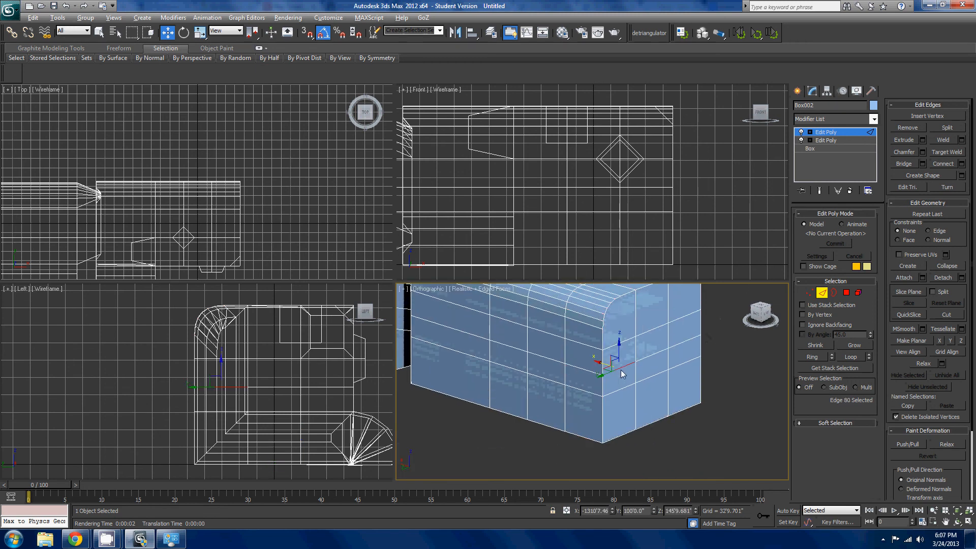
pyautogui.doubleClick(621, 373)
pyautogui.scroll(-5, 621, 374)
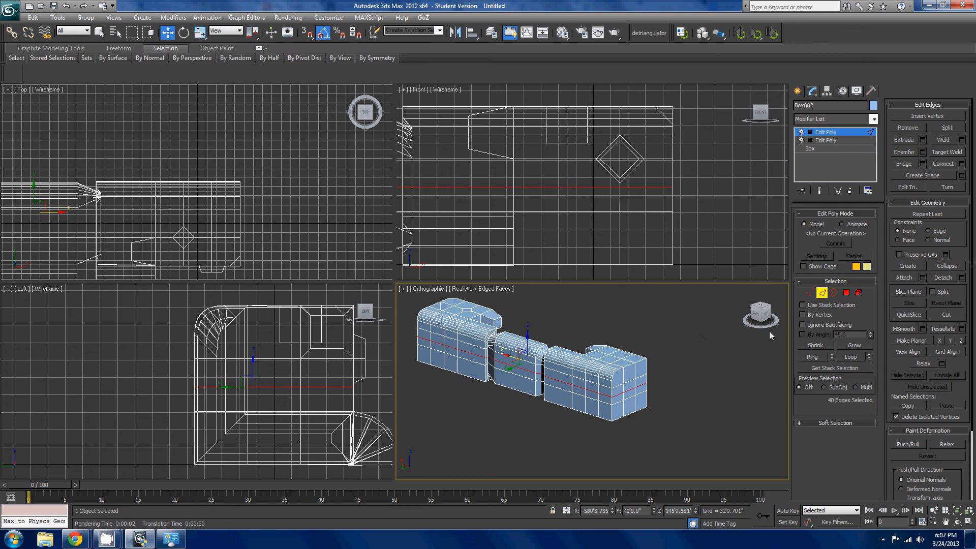
pyautogui.scroll(2, 610, 371)
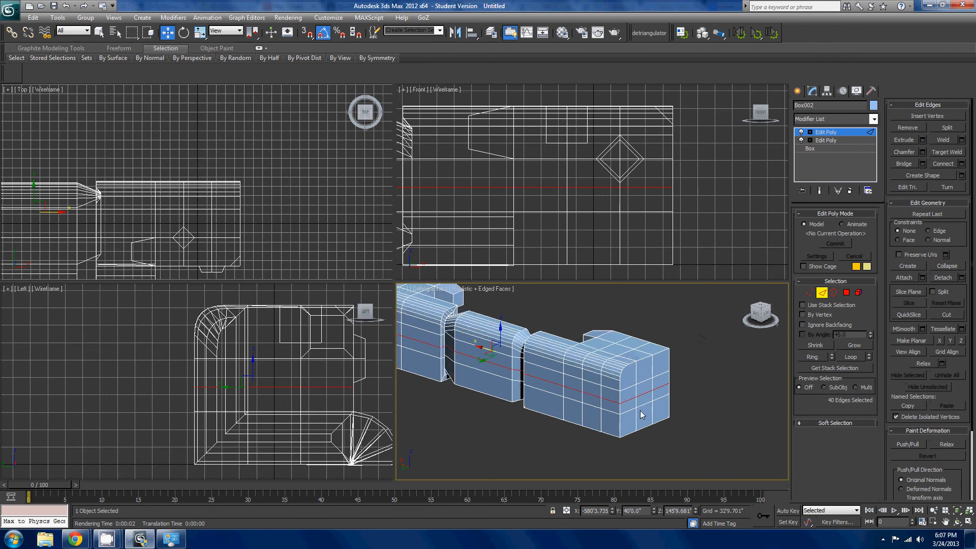
# - Open the Create Shape settings for the selected edge loop and dismiss them without creating a shape
pyautogui.click(961, 175)
pyautogui.click(509, 284)
pyautogui.scroll(3, 665, 323)
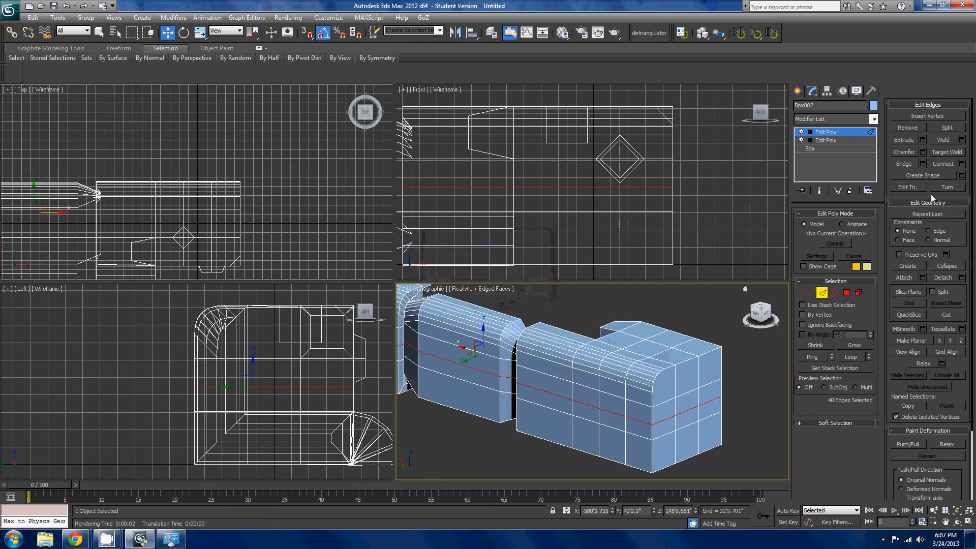
pyautogui.scroll(-2, 666, 340)
pyautogui.scroll(-2, 668, 341)
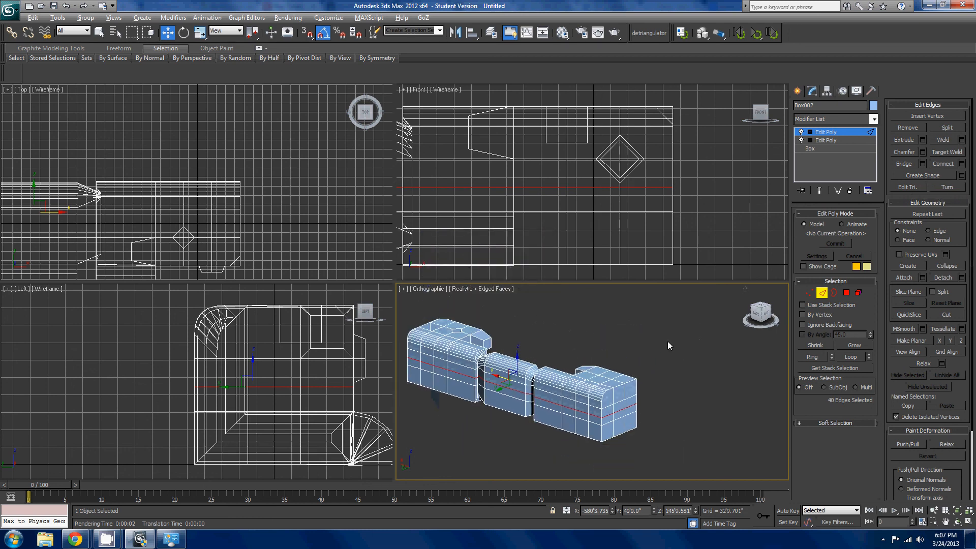
pyautogui.keyDown('alt'); pyautogui.moveTo(668, 342); pyautogui.dragTo(722, 332, button='middle'); pyautogui.keyUp('alt')
# - Switch to element editing and select all elements of the model
pyautogui.click(858, 292)
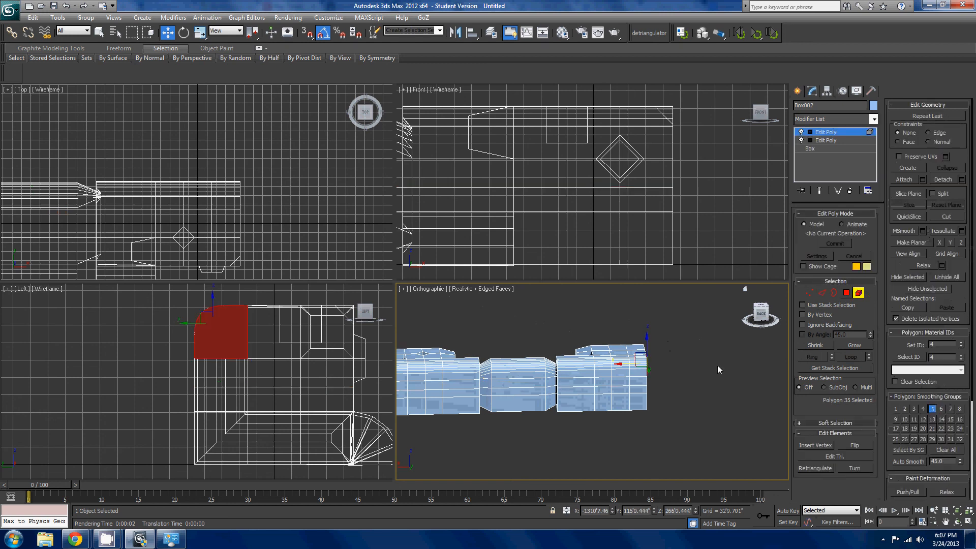
pyautogui.keyDown('alt'); pyautogui.moveTo(718, 365); pyautogui.dragTo(721, 349, button='middle'); pyautogui.keyUp('alt')
pyautogui.hotkey('ctrl', 'a')
pyautogui.keyDown('alt'); pyautogui.moveTo(652, 353); pyautogui.dragTo(722, 335, button='middle'); pyautogui.keyUp('alt')
# - Switch to polygon editing and select the rounded corner polygon and two neighbouring polygons on the end face
pyautogui.click(846, 293)
pyautogui.click(684, 395)
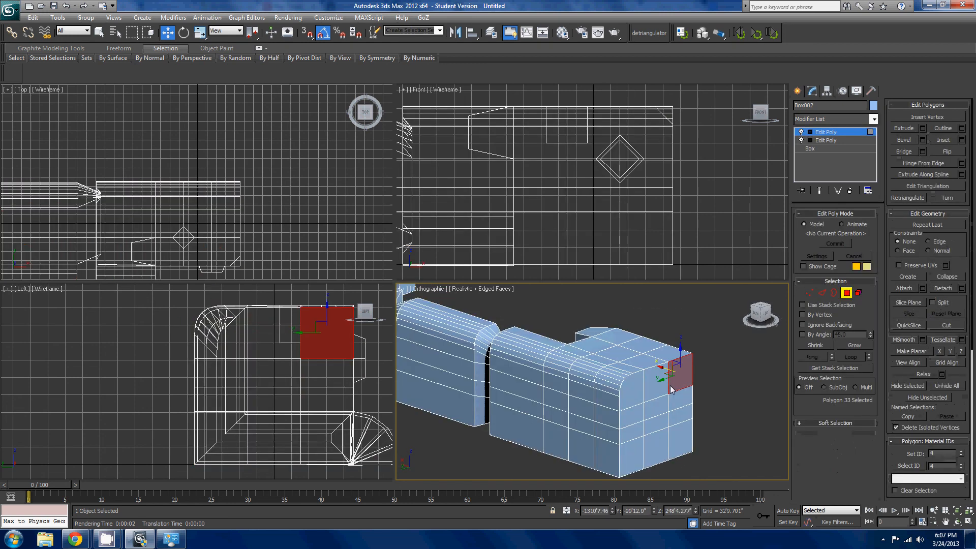
pyautogui.keyDown('alt'); pyautogui.moveTo(683, 396); pyautogui.dragTo(628, 412, button='middle'); pyautogui.keyUp('alt')
pyautogui.keyDown('ctrl'); pyautogui.click(604, 420); pyautogui.keyUp('ctrl')
pyautogui.keyDown('ctrl'); pyautogui.click(628, 429); pyautogui.keyUp('ctrl')
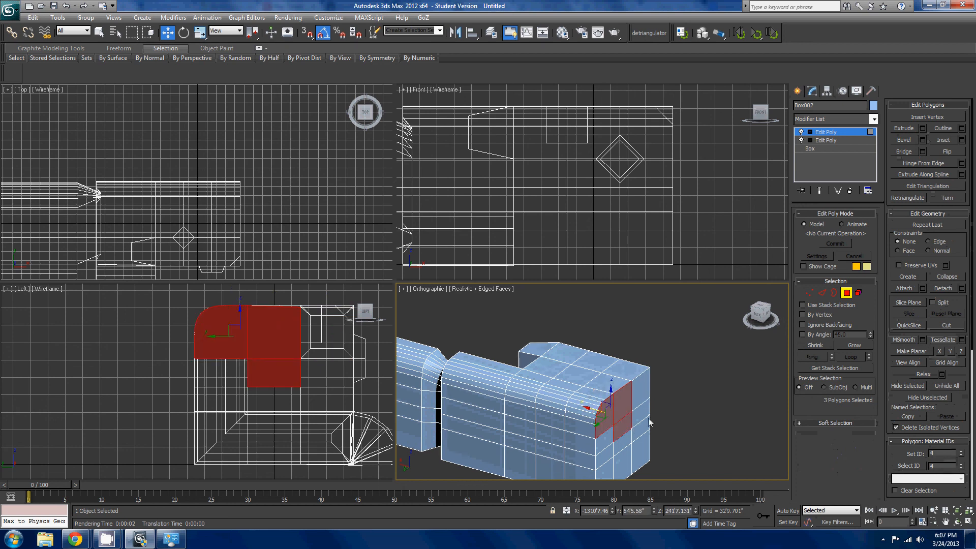
# - Select the polygons around the perimeter of the end face, working along its outer column and bottom row
pyautogui.click(647, 419)
pyautogui.click(644, 393)
pyautogui.keyDown('ctrl'); pyautogui.click(643, 411); pyautogui.keyUp('ctrl')
pyautogui.keyDown('ctrl'); pyautogui.click(642, 429); pyautogui.keyUp('ctrl')
pyautogui.keyDown('ctrl'); pyautogui.click(641, 455); pyautogui.keyUp('ctrl')
pyautogui.keyDown('ctrl'); pyautogui.click(623, 460); pyautogui.keyUp('ctrl')
pyautogui.keyDown('ctrl'); pyautogui.click(605, 465); pyautogui.keyUp('ctrl')
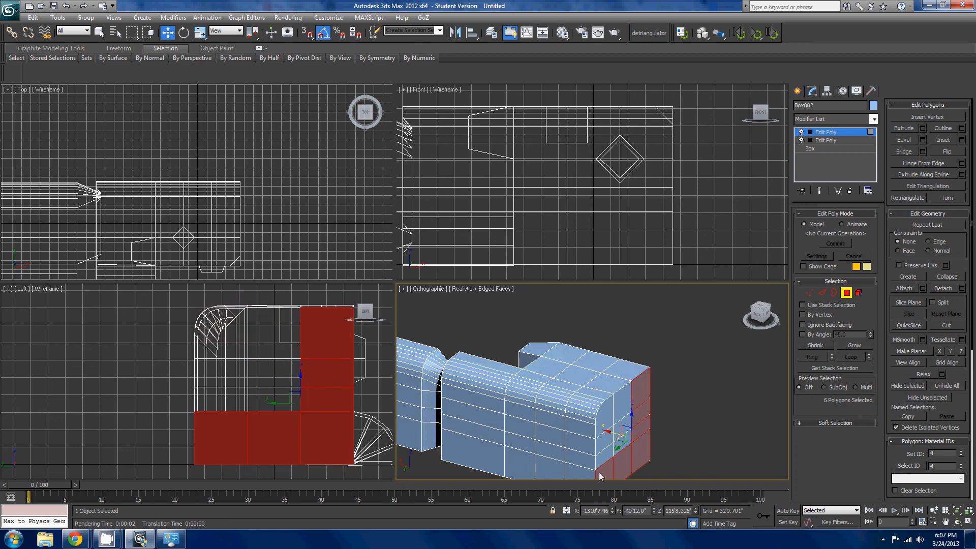
pyautogui.keyDown('ctrl'); pyautogui.click(604, 446); pyautogui.keyUp('ctrl')
pyautogui.keyDown('ctrl'); pyautogui.click(605, 427); pyautogui.keyUp('ctrl')
pyautogui.keyDown('ctrl'); pyautogui.click(614, 407); pyautogui.keyUp('ctrl')
pyautogui.keyDown('ctrl'); pyautogui.click(616, 406); pyautogui.keyUp('ctrl')
# - Select the side polygon on the lower edge of the diamond-shaped extrusion at the front of the end block
pyautogui.keyDown('alt'); pyautogui.moveTo(616, 406); pyautogui.dragTo(682, 364, button='middle'); pyautogui.keyUp('alt')
pyautogui.scroll(2, 681, 364)
pyautogui.scroll(1, 673, 397)
pyautogui.scroll(2, 674, 401)
pyautogui.click(678, 393)
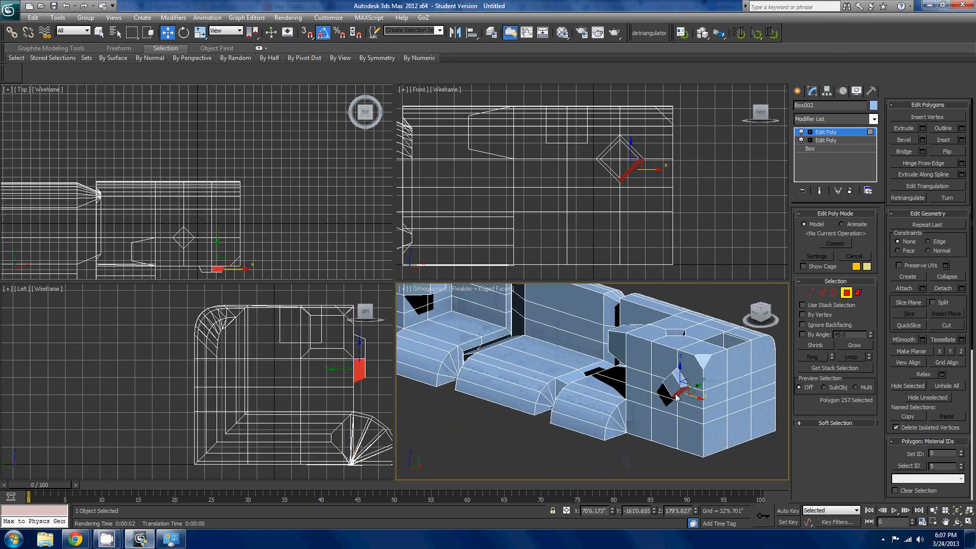
# - Select the diamond-shaped extrusion's front polygon and several surrounding end-block face polygons one at a time
pyautogui.moveTo(652, 396); pyautogui.dragTo(595, 413, button='middle')
pyautogui.scroll(-6, 596, 412)
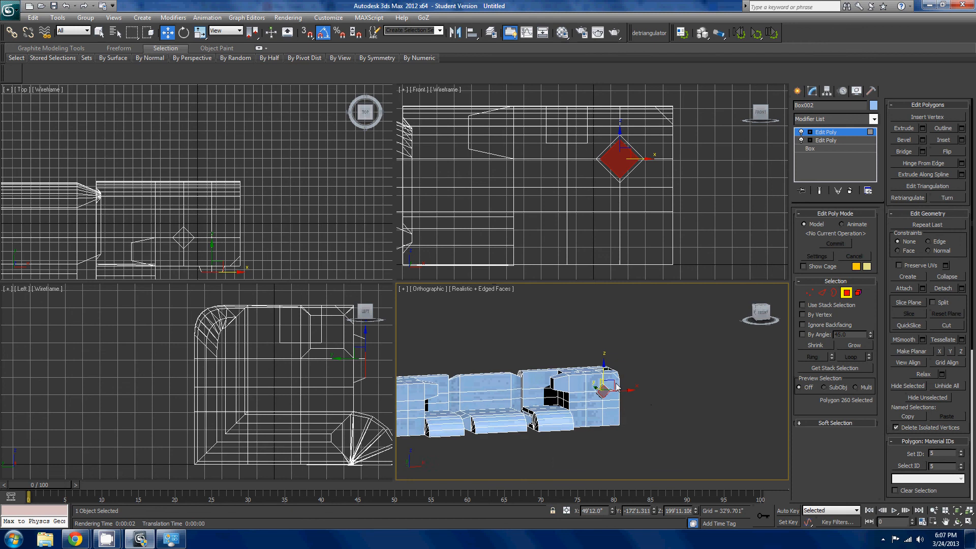
pyautogui.keyDown('alt'); pyautogui.moveTo(665, 374); pyautogui.dragTo(648, 399, button='middle'); pyautogui.keyUp('alt')
pyautogui.scroll(4, 684, 349)
pyautogui.click(681, 339)
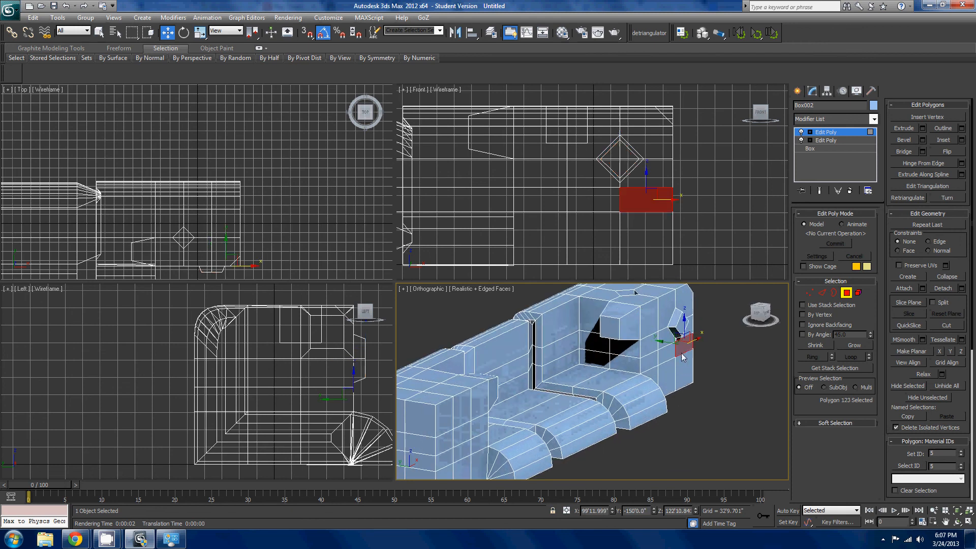
pyautogui.click(663, 355)
pyautogui.click(664, 334)
pyautogui.click(668, 307)
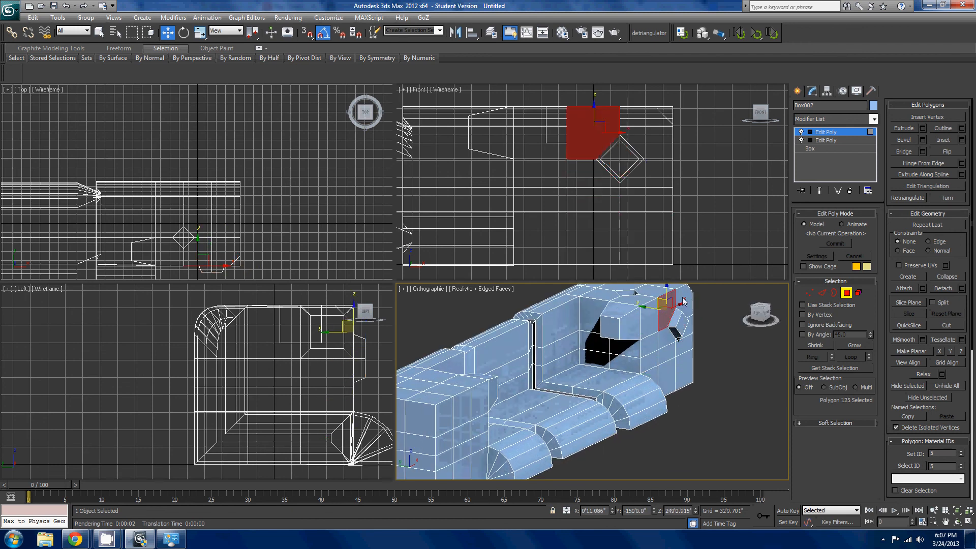
pyautogui.click(683, 297)
pyautogui.click(684, 344)
pyautogui.click(678, 334)
pyautogui.click(684, 366)
pyautogui.click(689, 327)
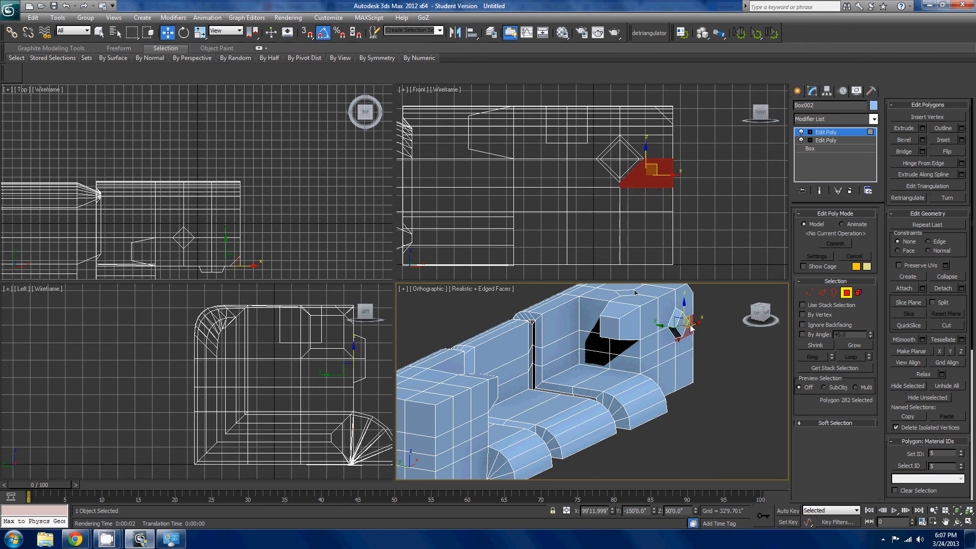
# - Select single polygons across the end block and its inner protruding block, finishing with the front polygon bordering the diamond's upper inner edge
pyautogui.click(684, 301)
pyautogui.click(665, 306)
pyautogui.click(654, 317)
pyautogui.click(630, 324)
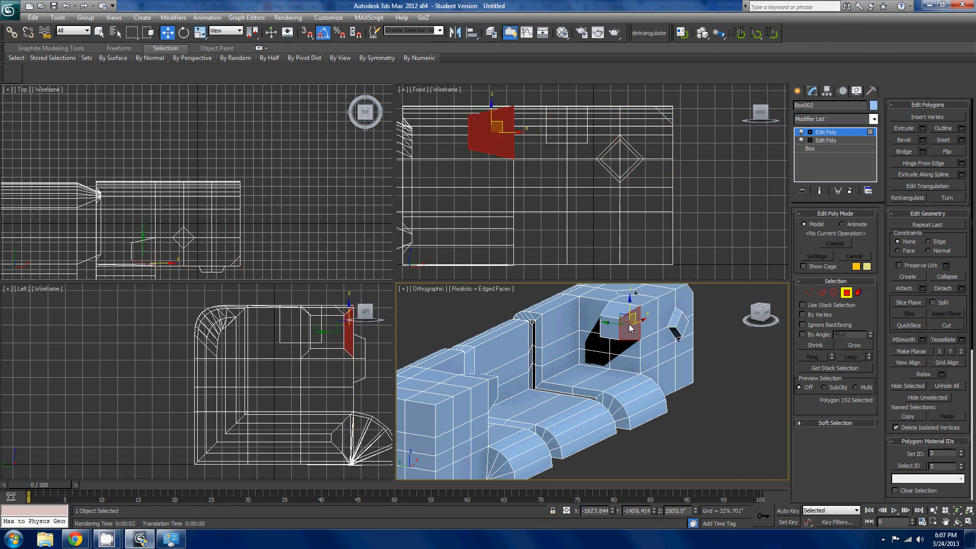
pyautogui.click(626, 315)
pyautogui.click(627, 314)
pyautogui.click(661, 326)
pyautogui.scroll(-4, 686, 367)
pyautogui.keyDown('alt'); pyautogui.moveTo(687, 368); pyautogui.dragTo(683, 408, button='middle'); pyautogui.keyUp('alt')
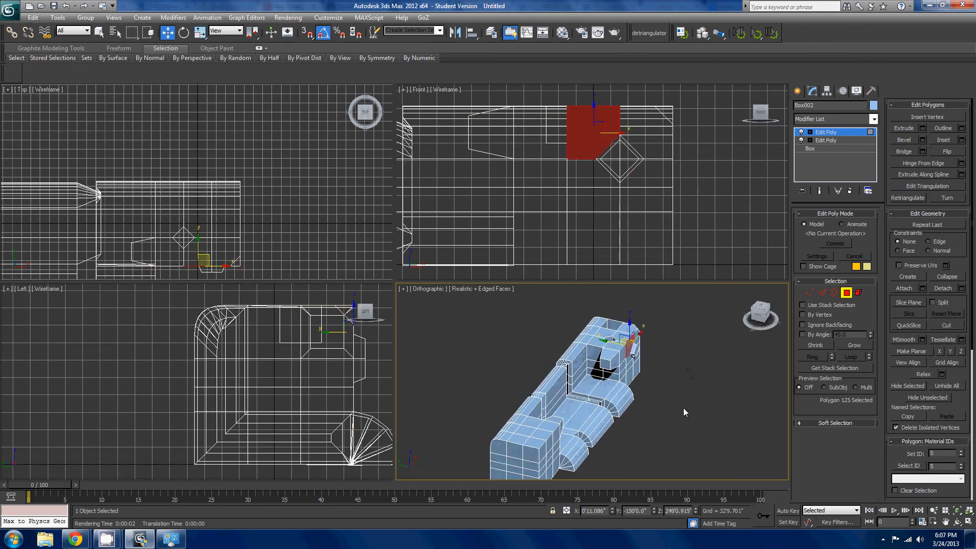
# - Leave polygon editing to return to the whole object and view the complete couch-shaped model
pyautogui.click(846, 293)
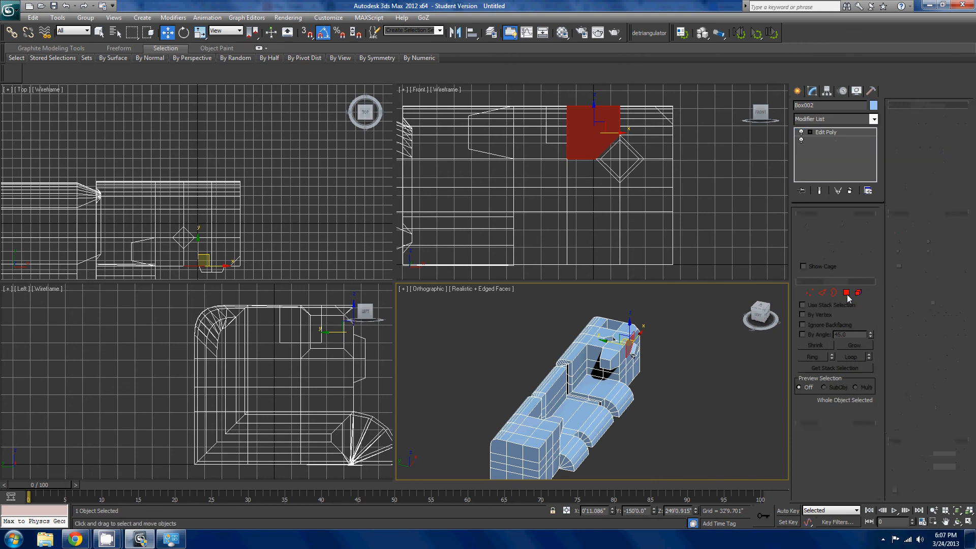
pyautogui.keyDown('alt'); pyautogui.moveTo(694, 372); pyautogui.dragTo(680, 348, button='middle'); pyautogui.keyUp('alt')
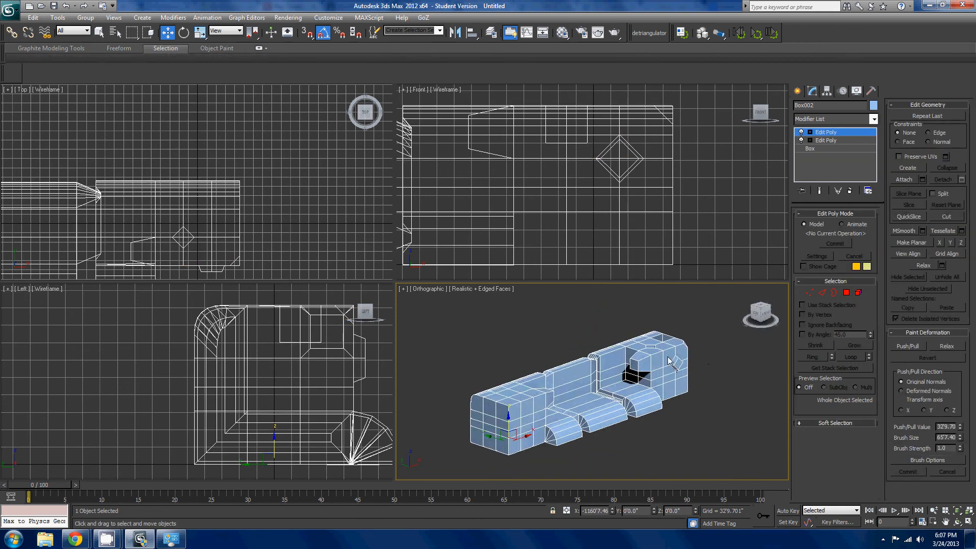
pyautogui.scroll(3, 681, 331)
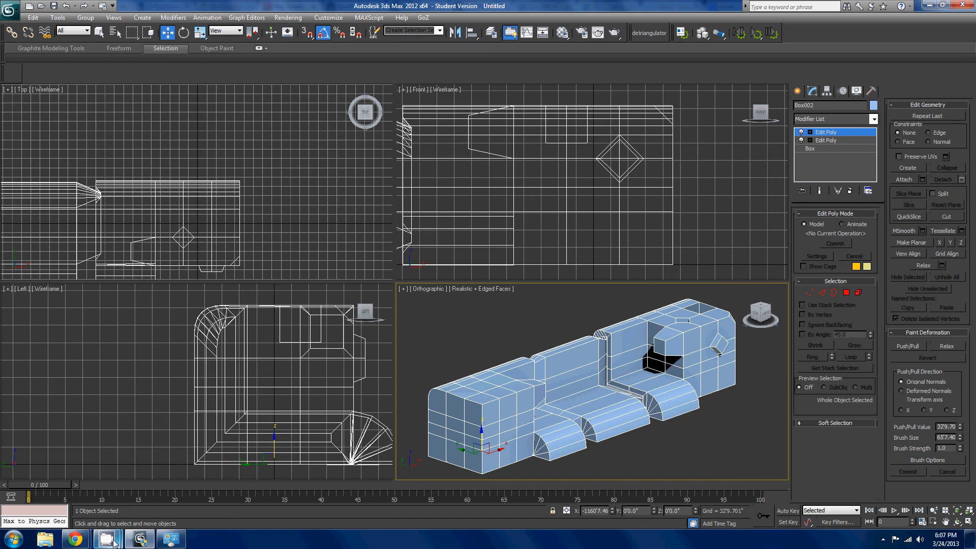
pyautogui.moveTo(114, 543)
pyautogui.moveTo(103, 497)
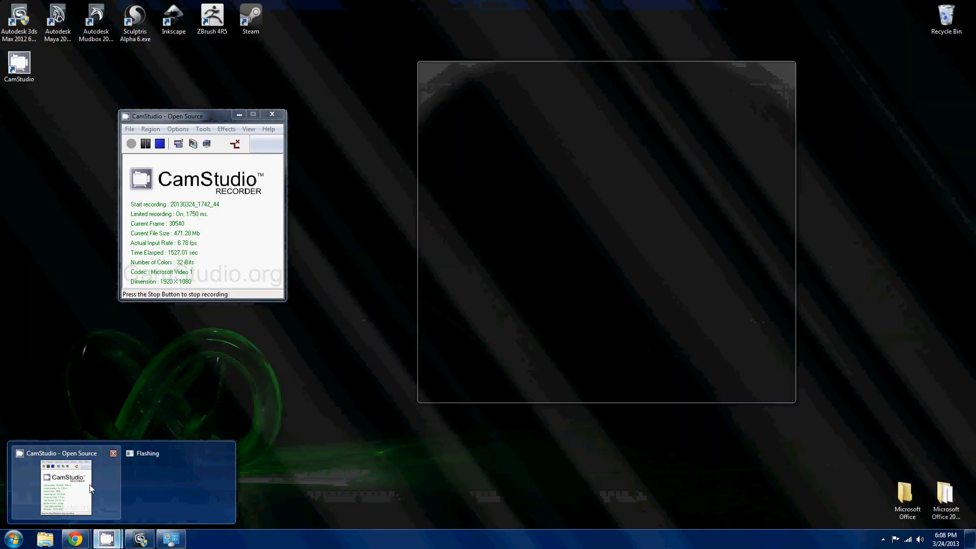
pyautogui.click(91, 489)
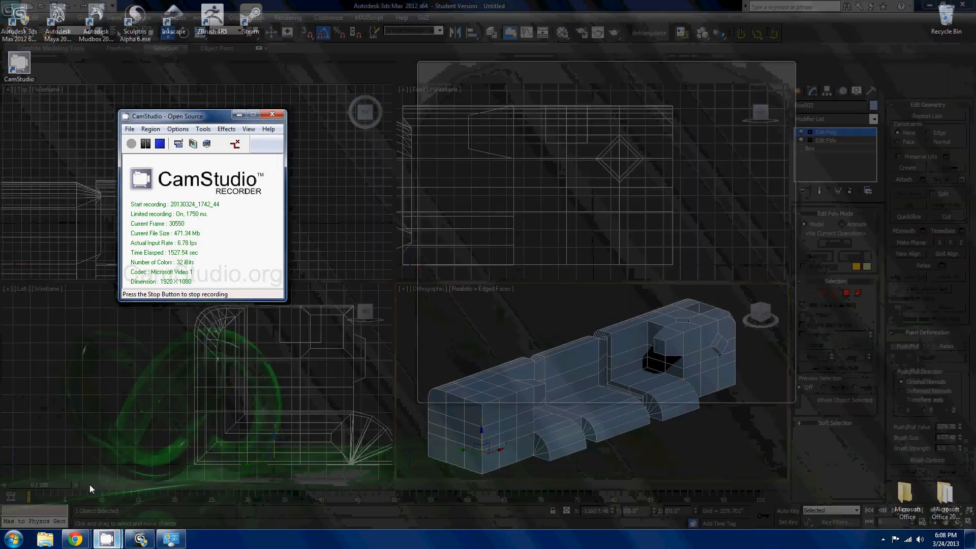